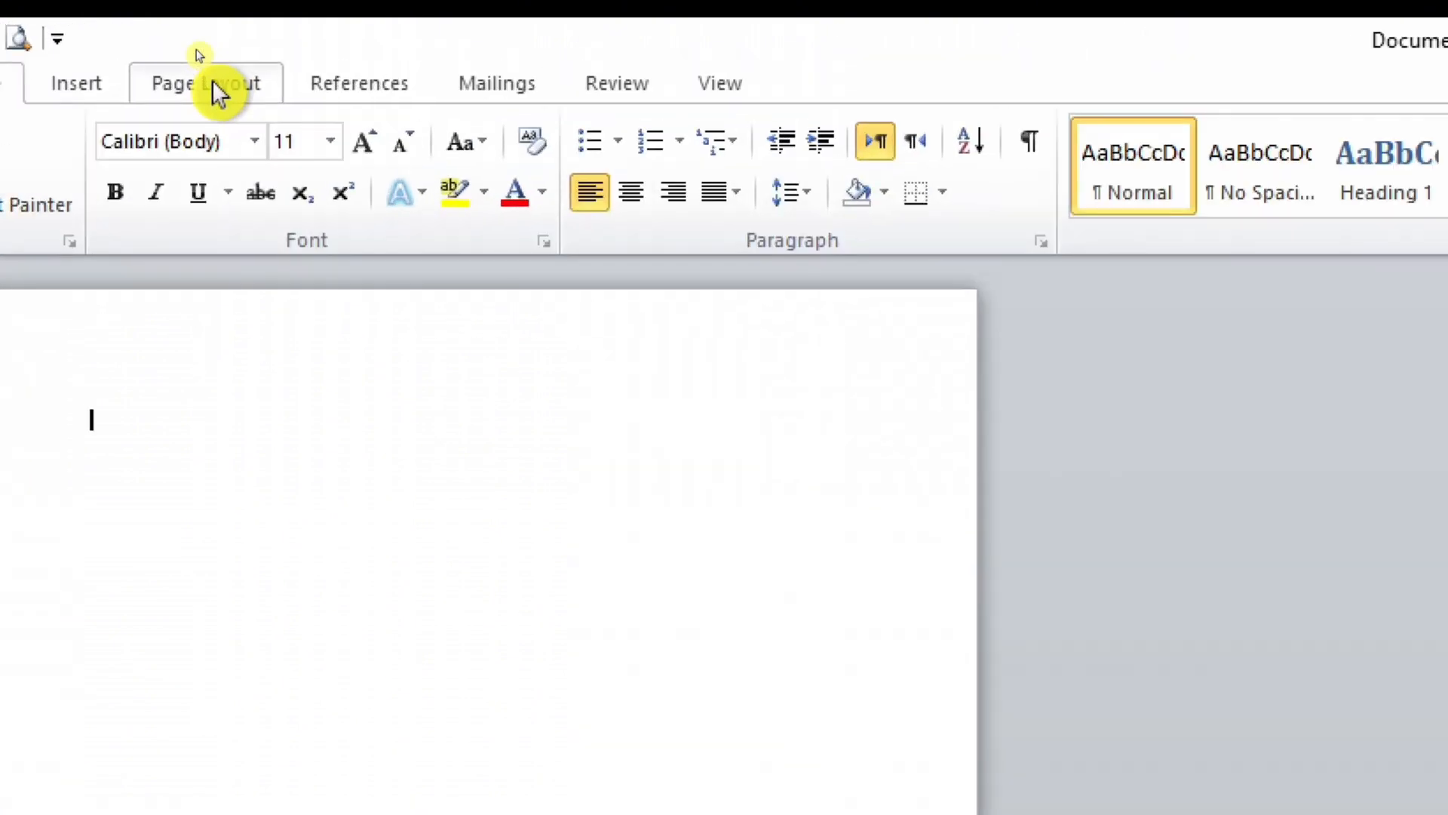
Set the page margins to the Narrow preset, 0.5" on every side.
left_click(199, 53)
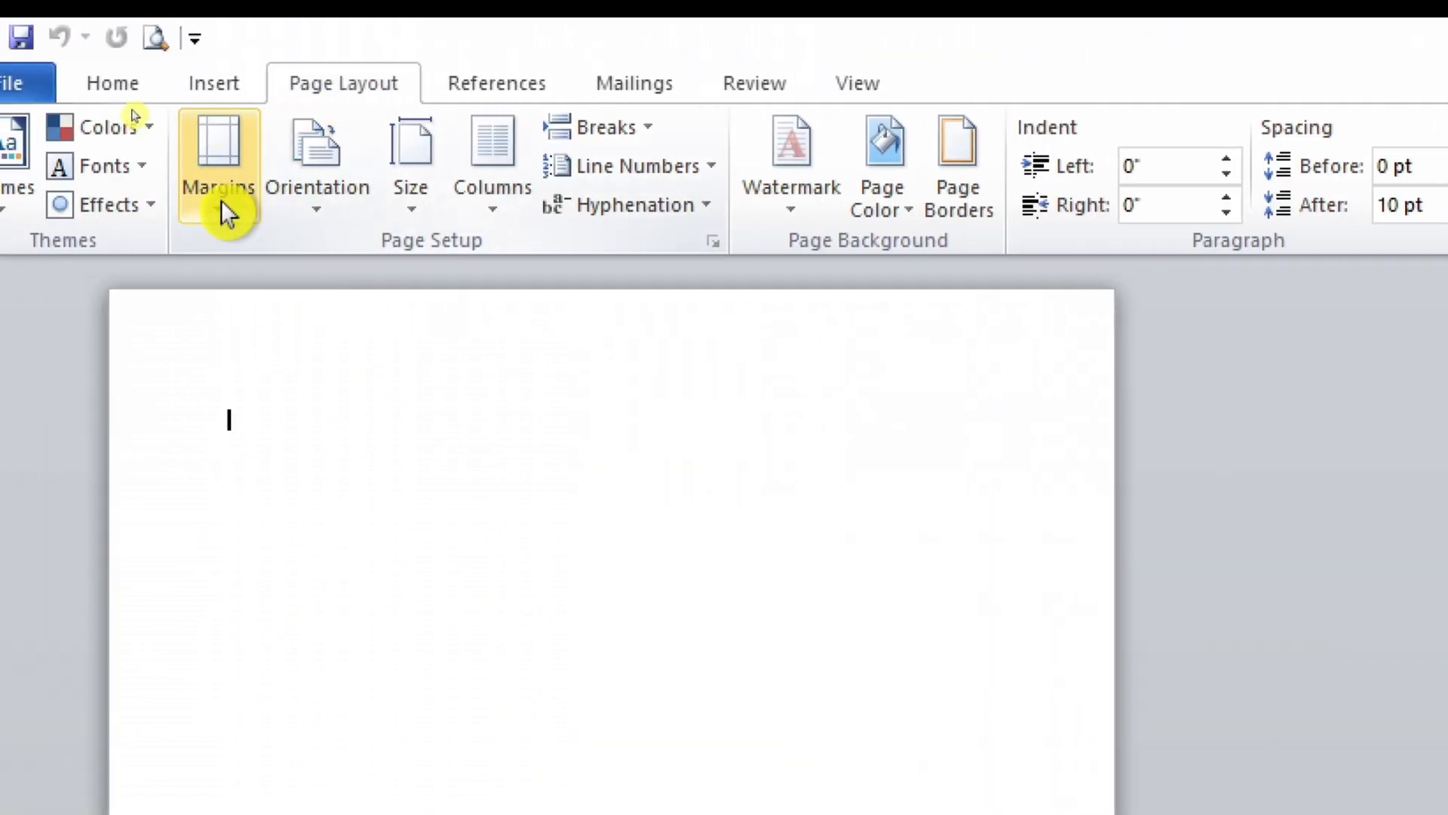
left_click(206, 205)
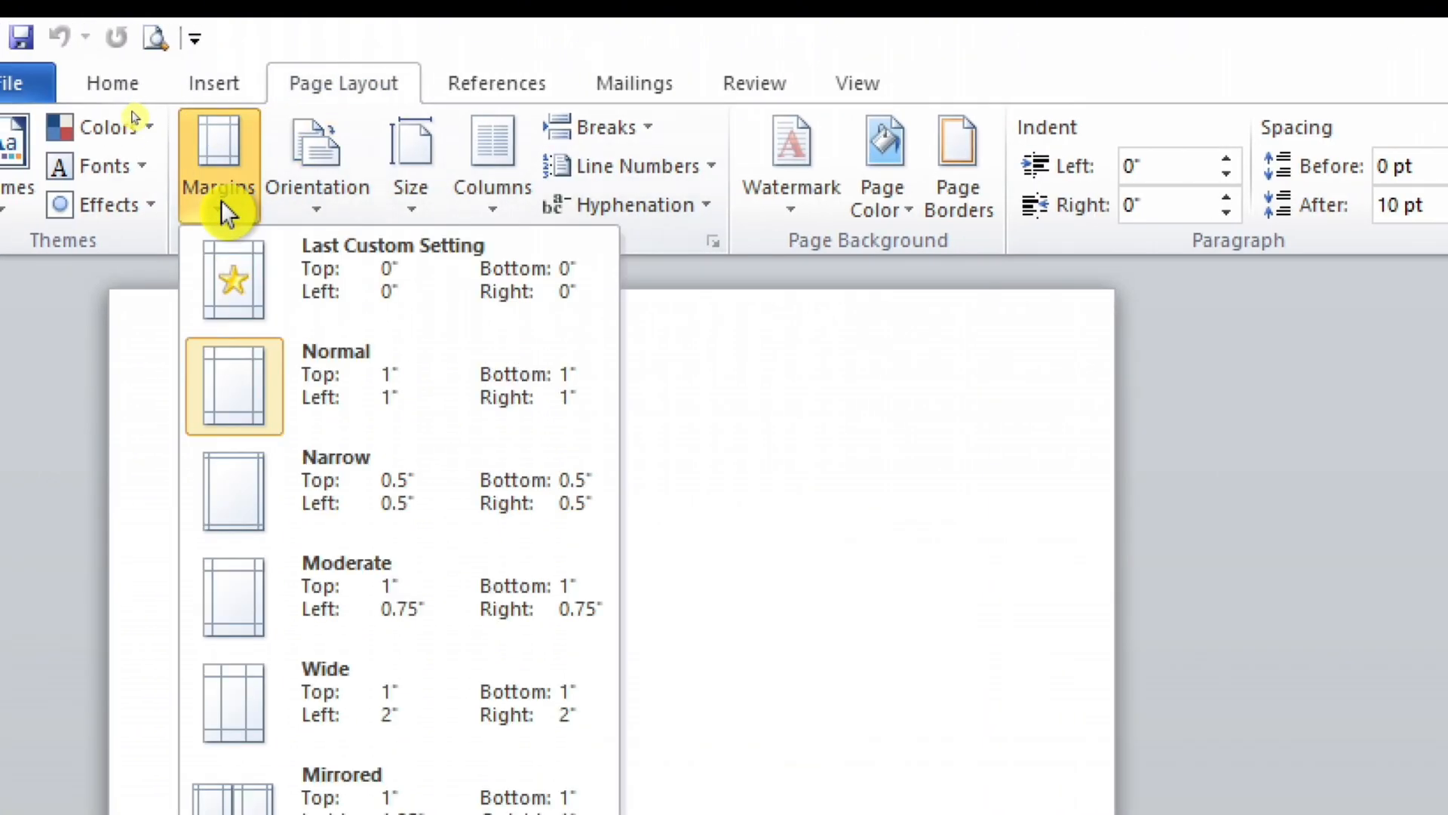
left_click(296, 488)
Change the page orientation to Landscape and the paper size to A4.
left_click(309, 197)
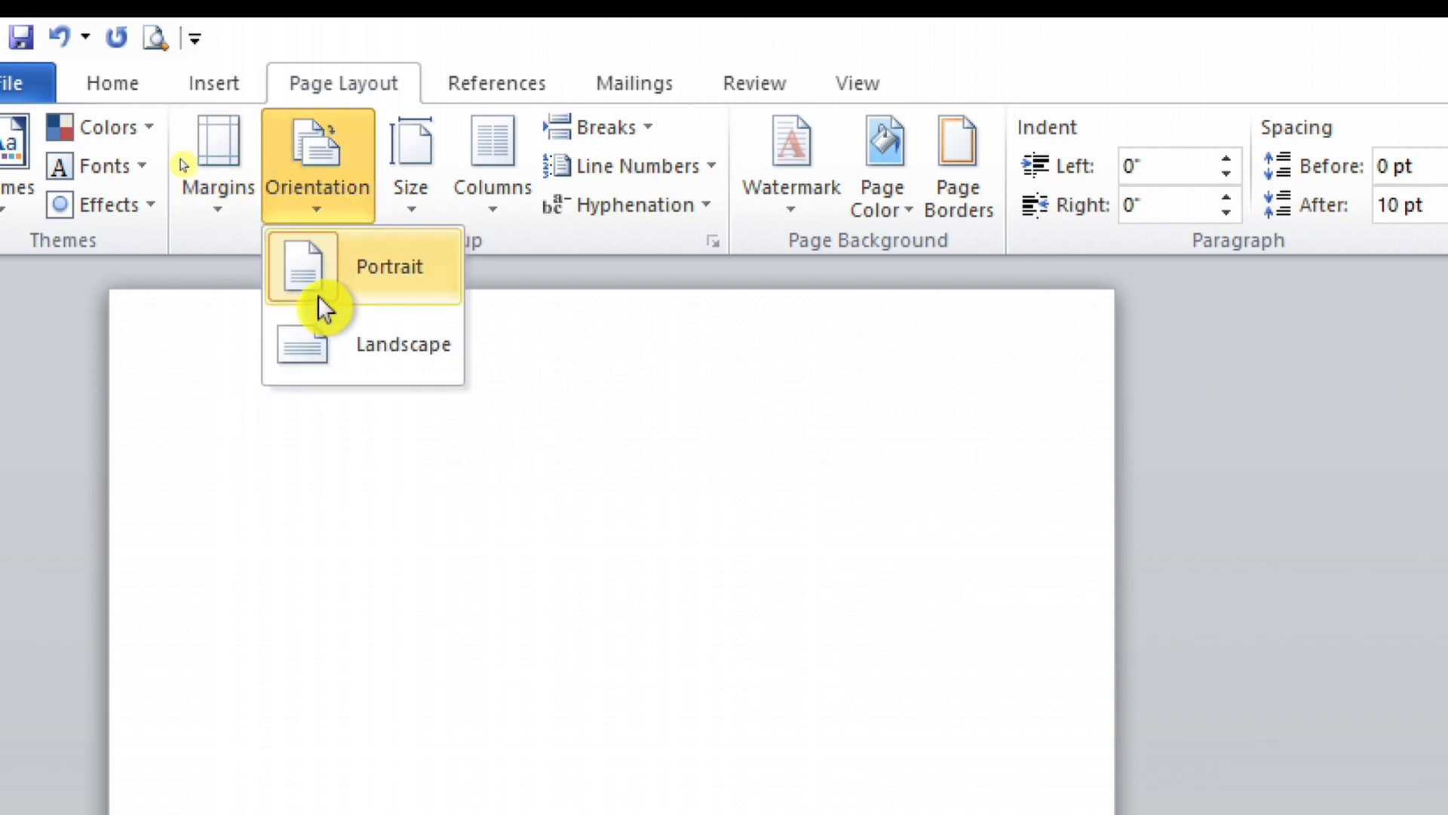
left_click(341, 360)
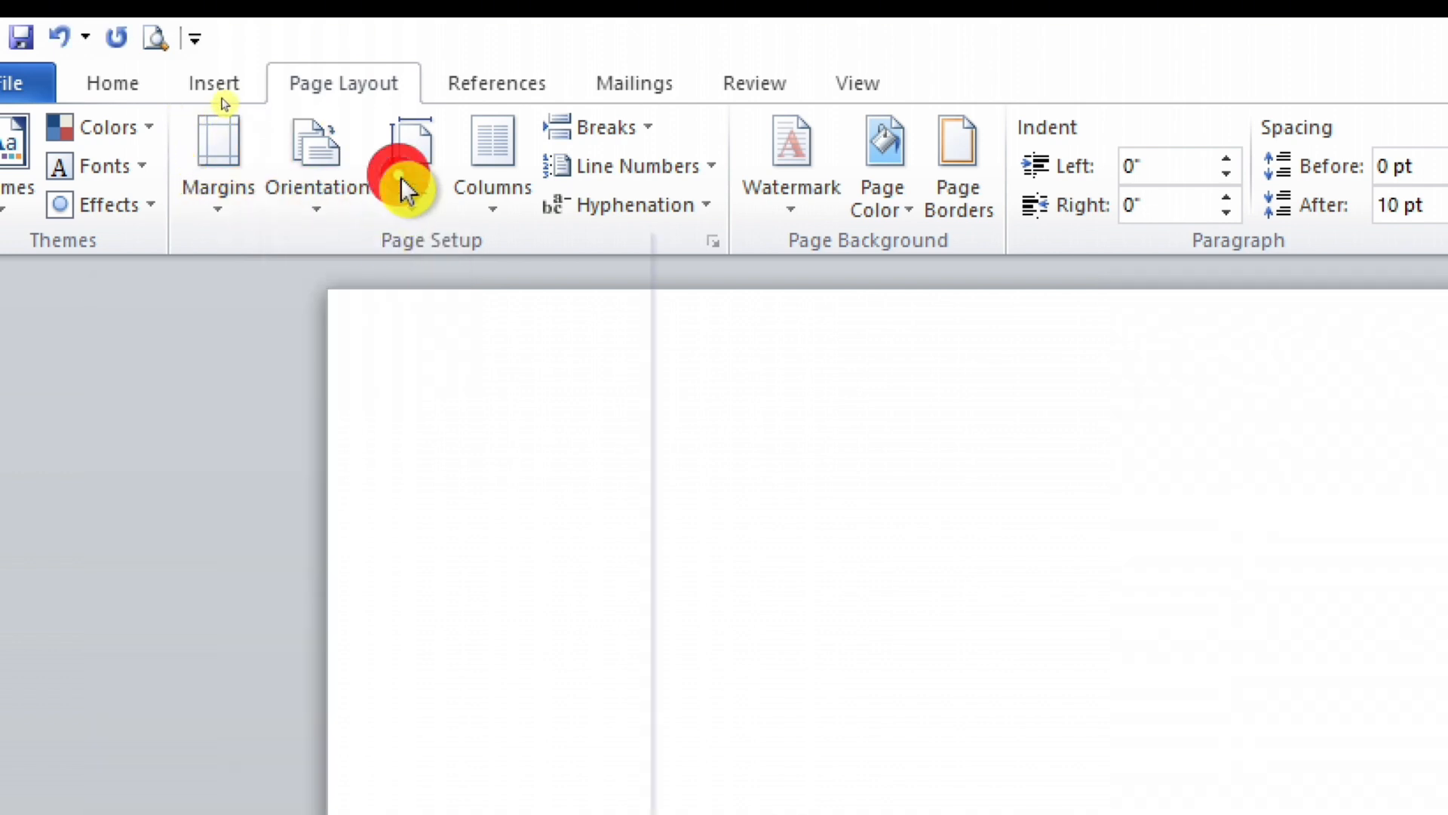
left_click(401, 178)
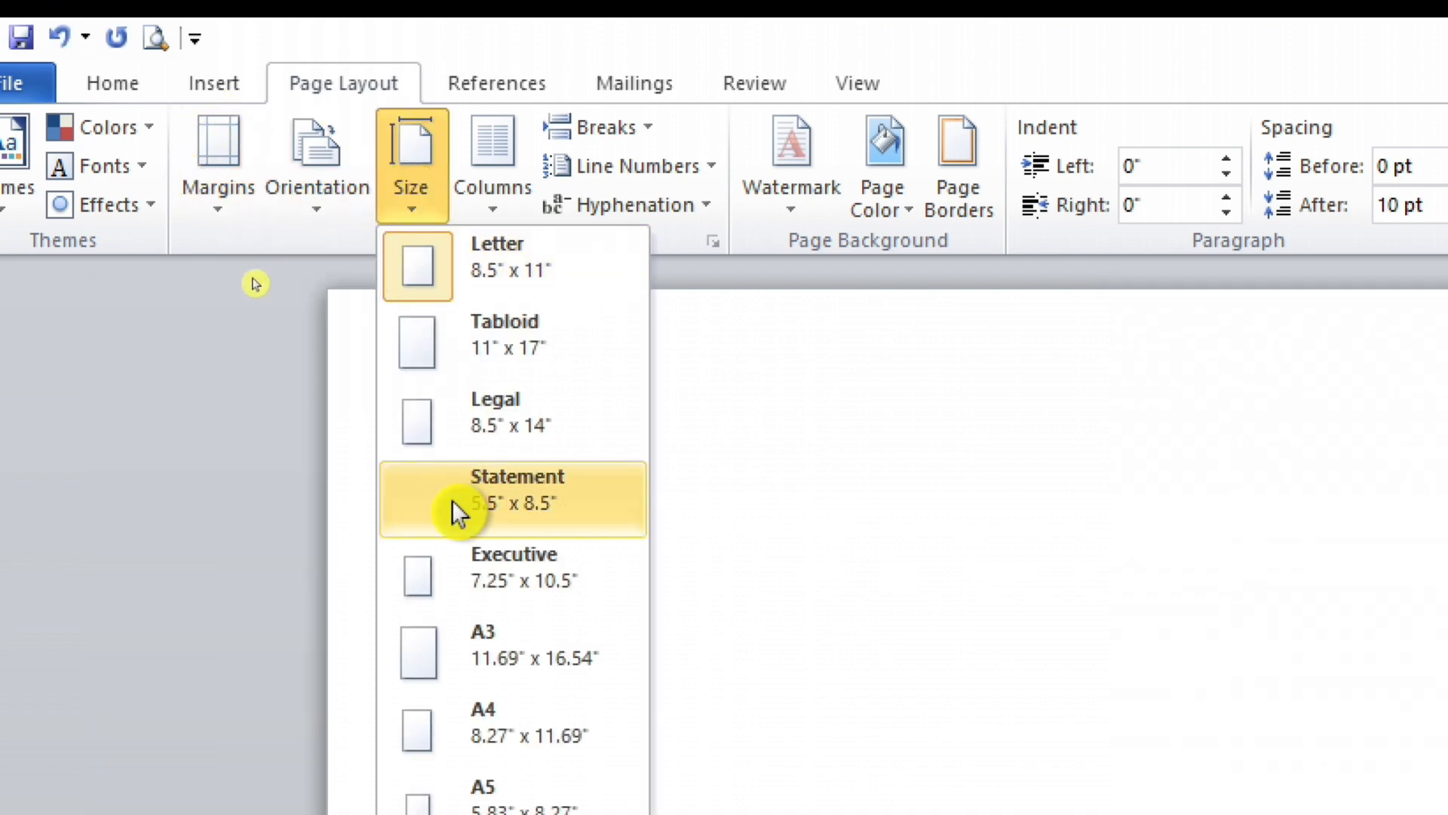
left_click(481, 713)
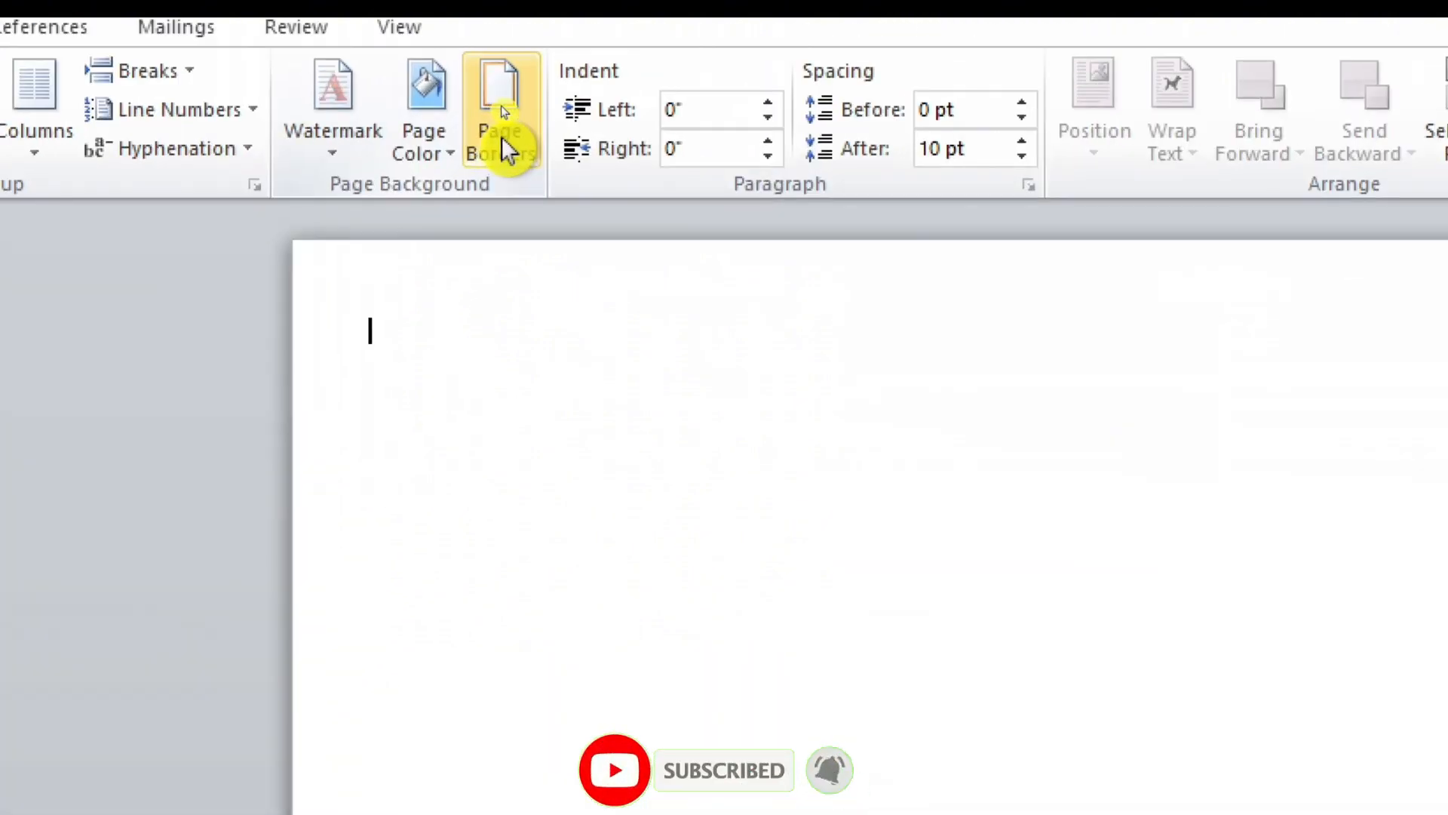
Set up a Box page border for the whole document using the thin-thick-thin line style.
left_click(502, 145)
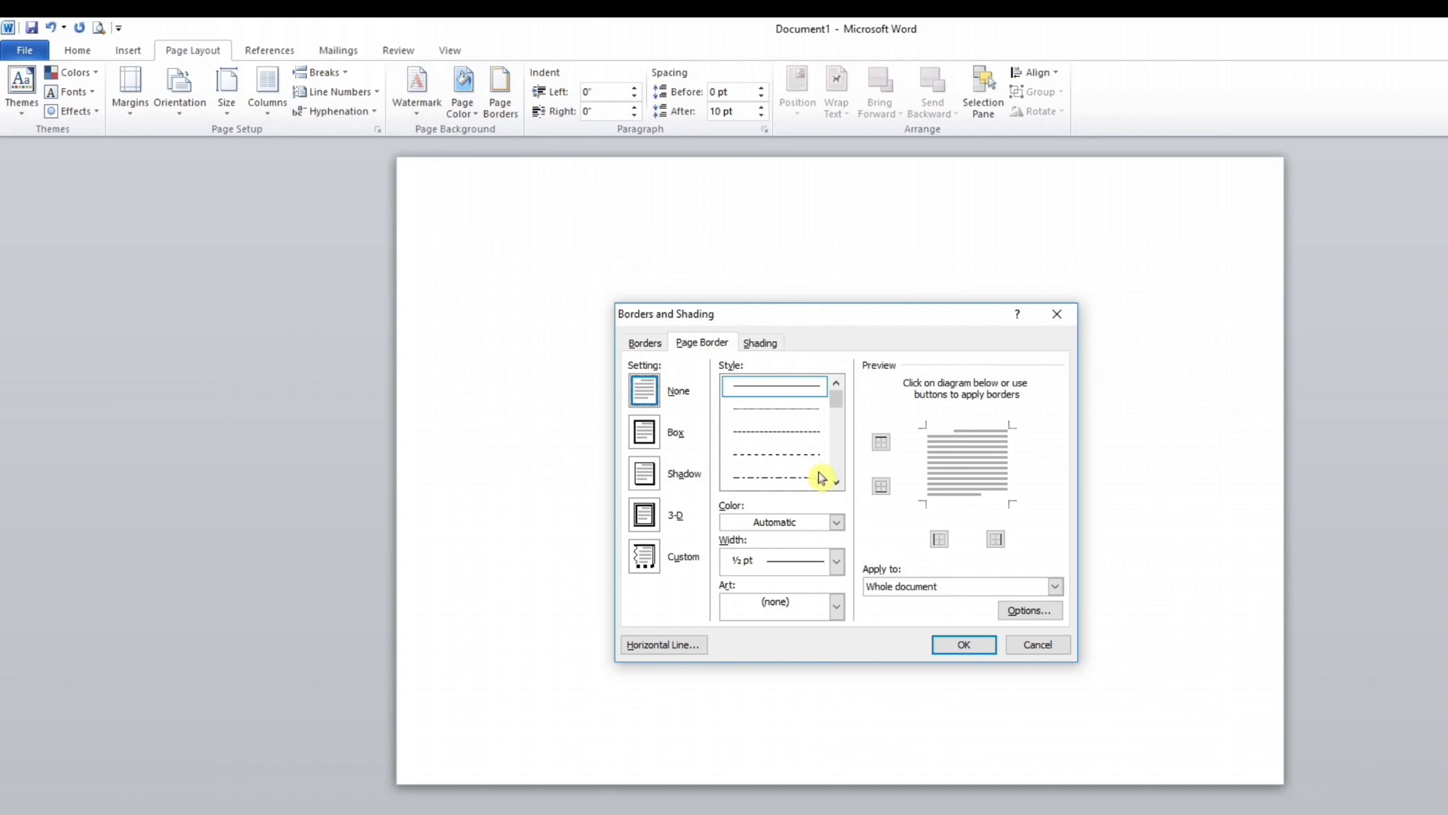
left_click(836, 483)
left_click(836, 483)
left_click(836, 484)
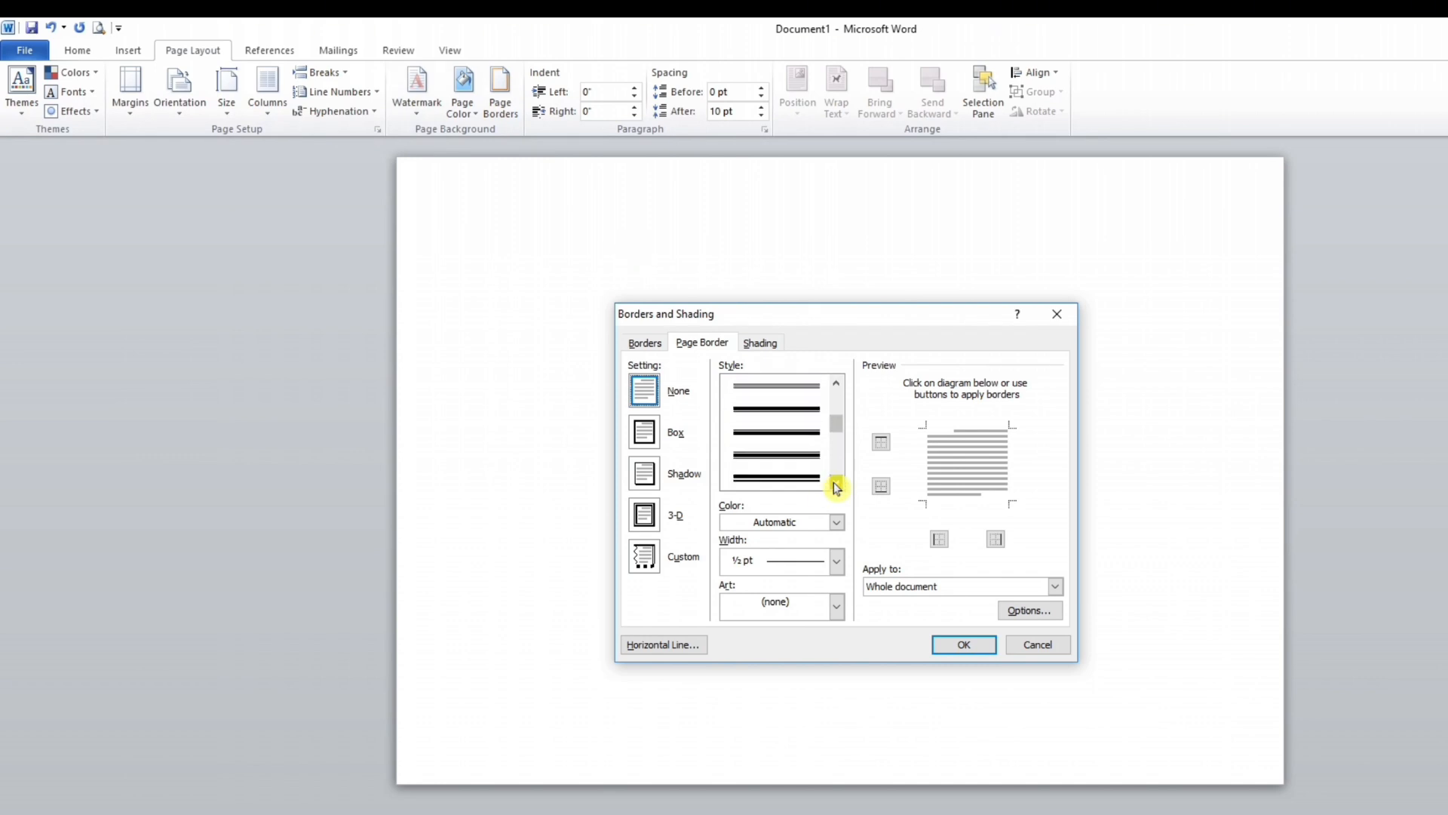
left_click(836, 484)
left_click(802, 445)
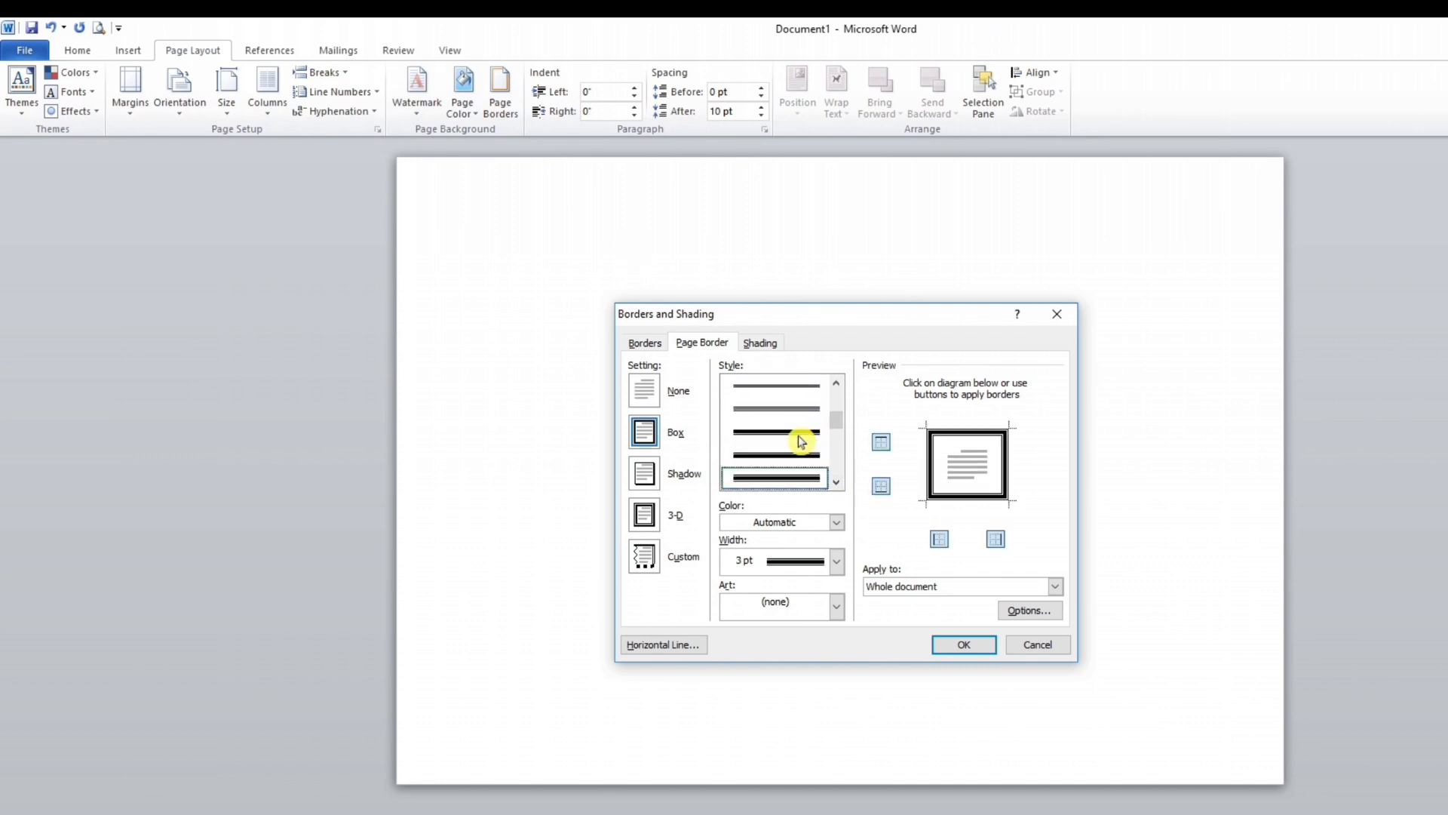
left_click(648, 436)
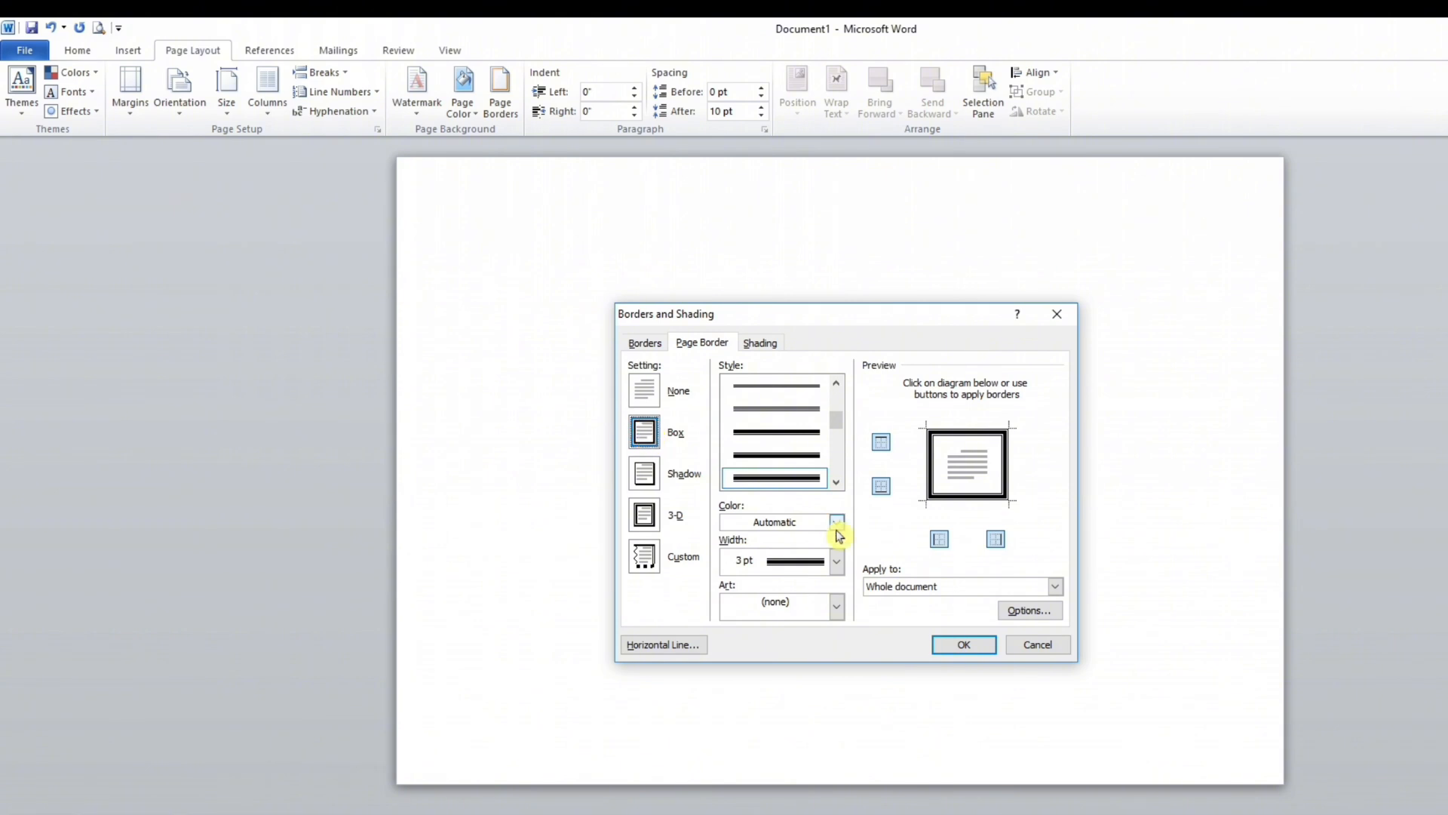
Set the page border's width to 4½ pt and its colour to dark blue (RGB 6, 2, 78), and apply it.
left_click(838, 564)
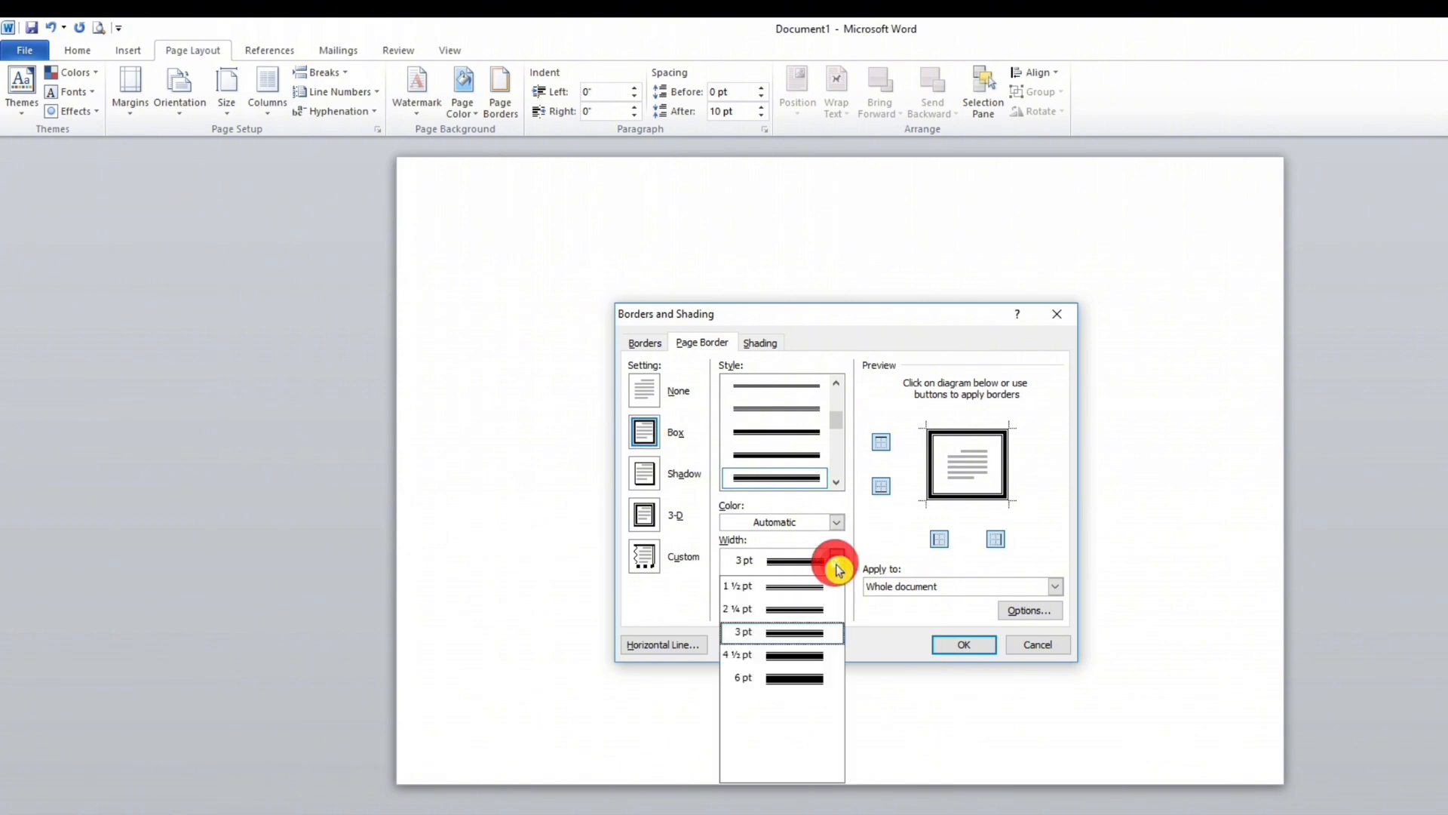
left_click(794, 656)
left_click(837, 522)
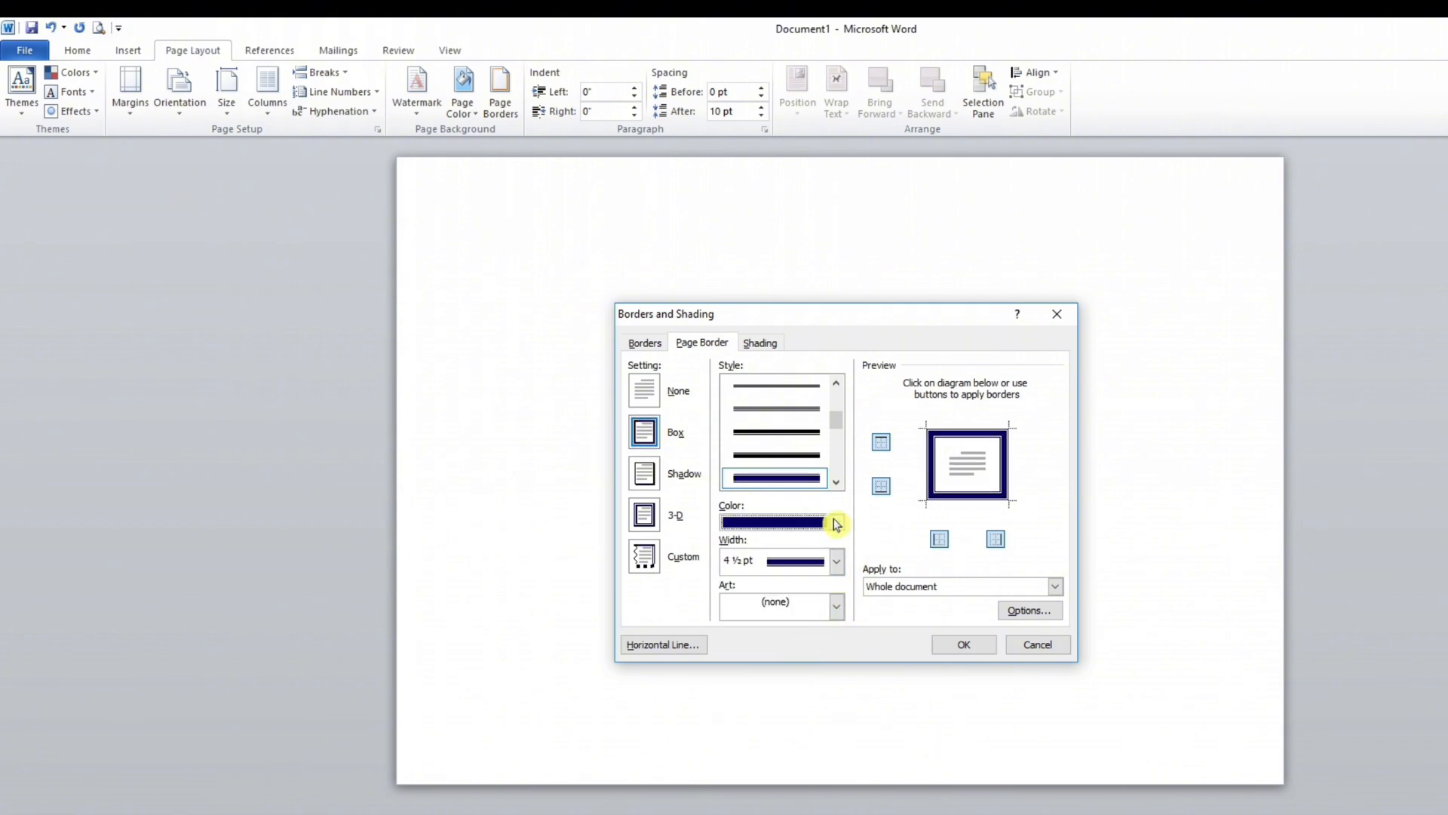
left_click(794, 722)
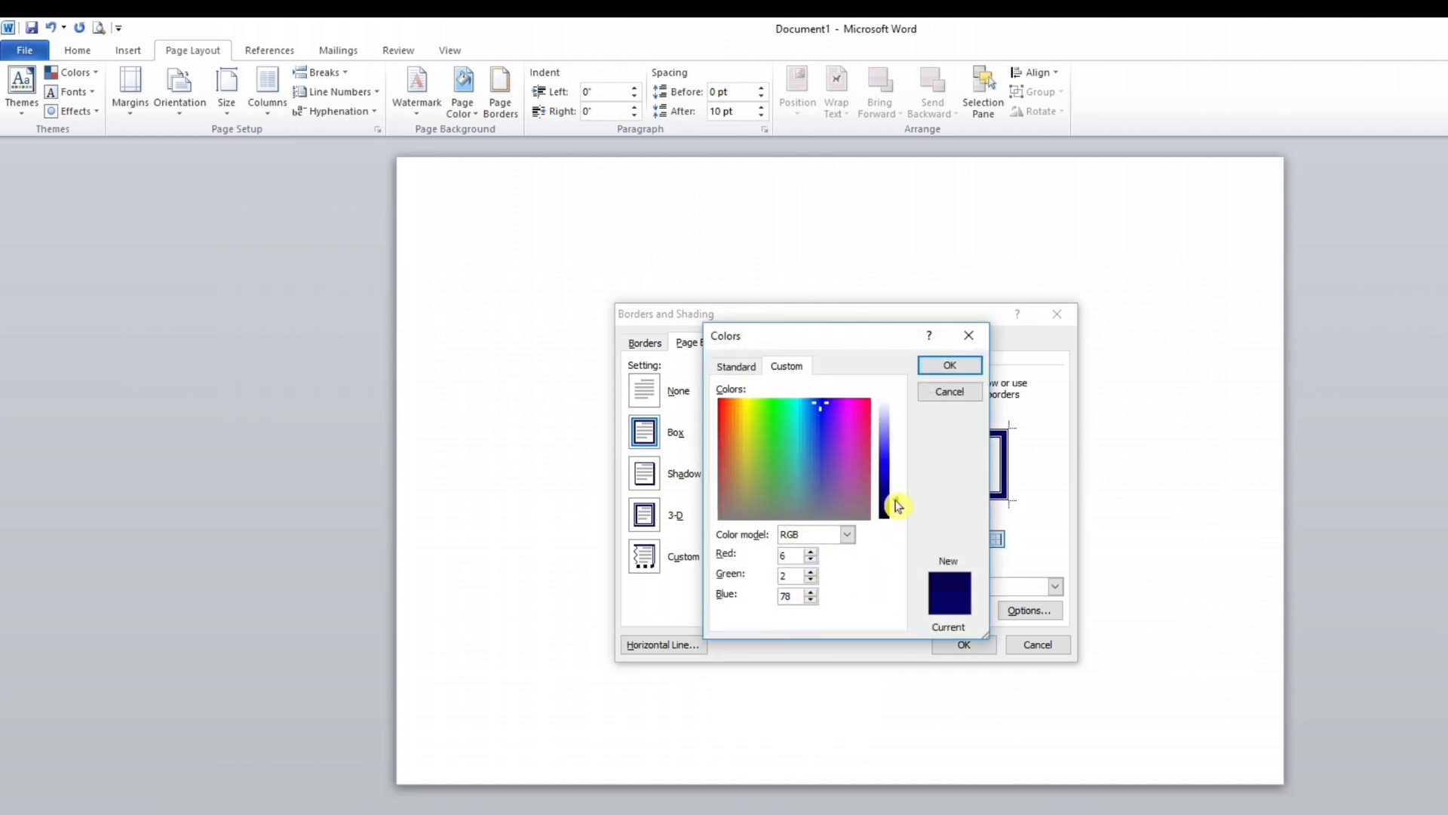
left_click(950, 365)
left_click(968, 647)
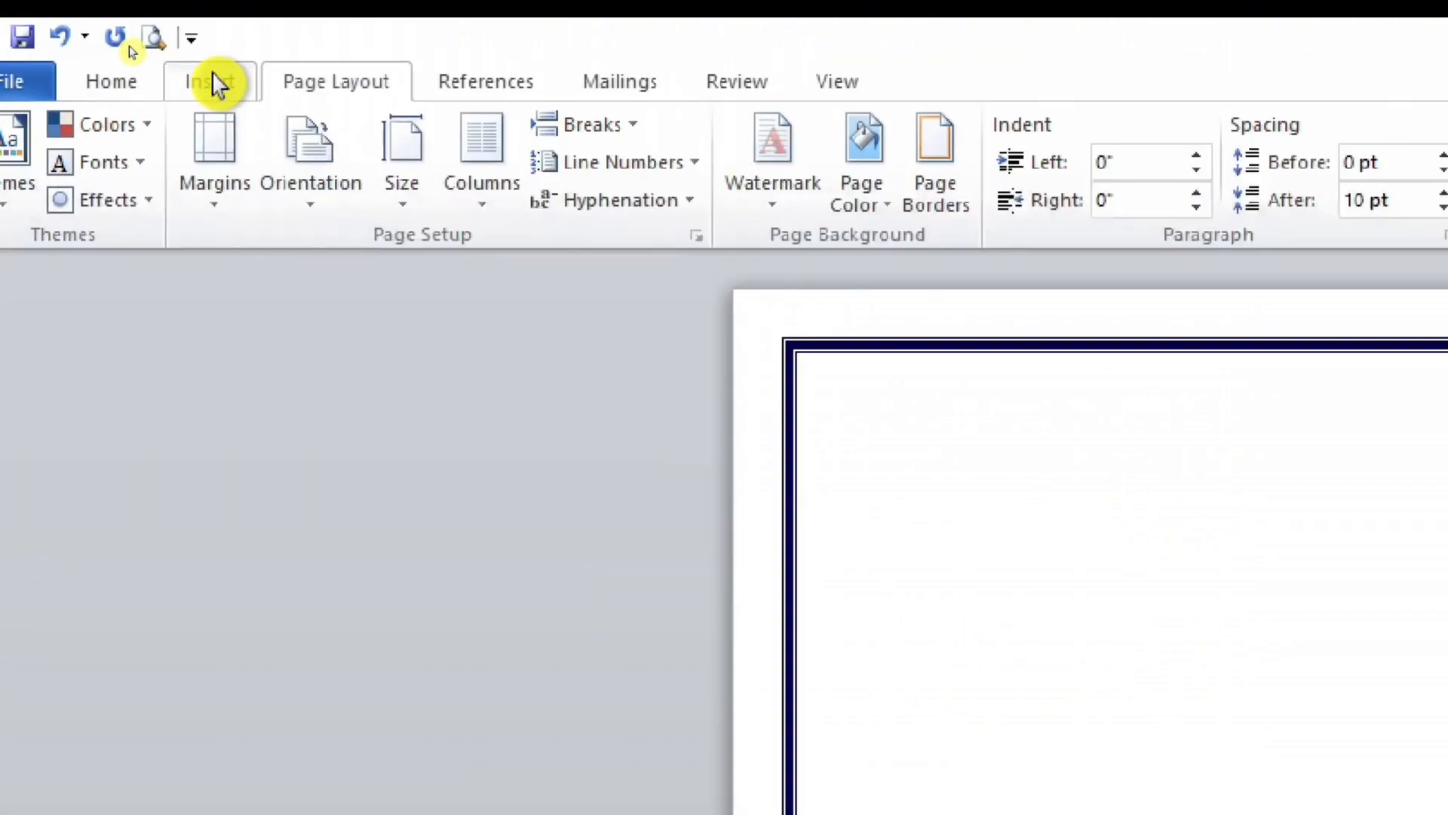
Draw a right triangle about 2.76" wide and high in the page's upper left area, and rotate it 90° clockwise.
left_click(129, 50)
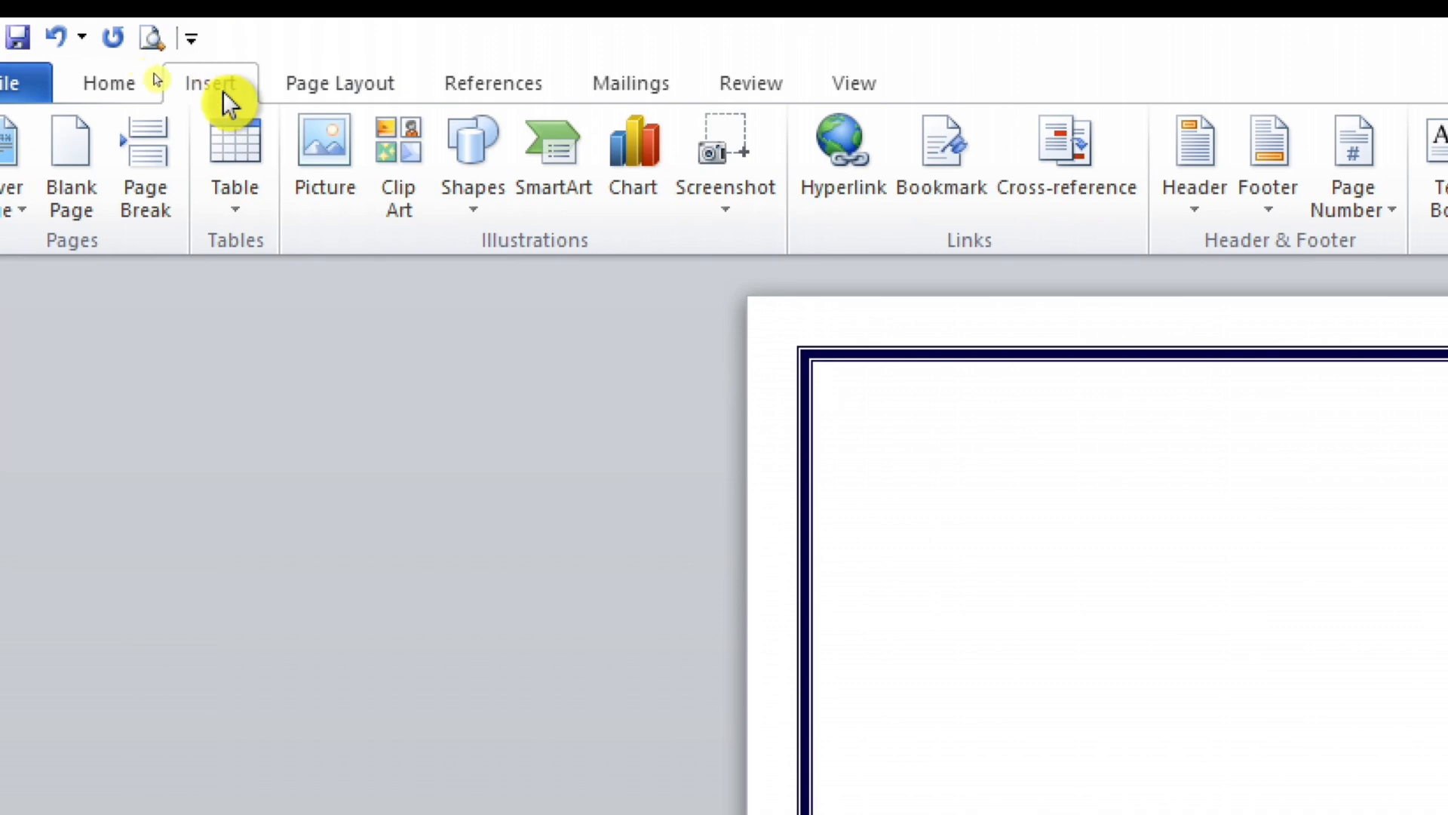
left_click(478, 212)
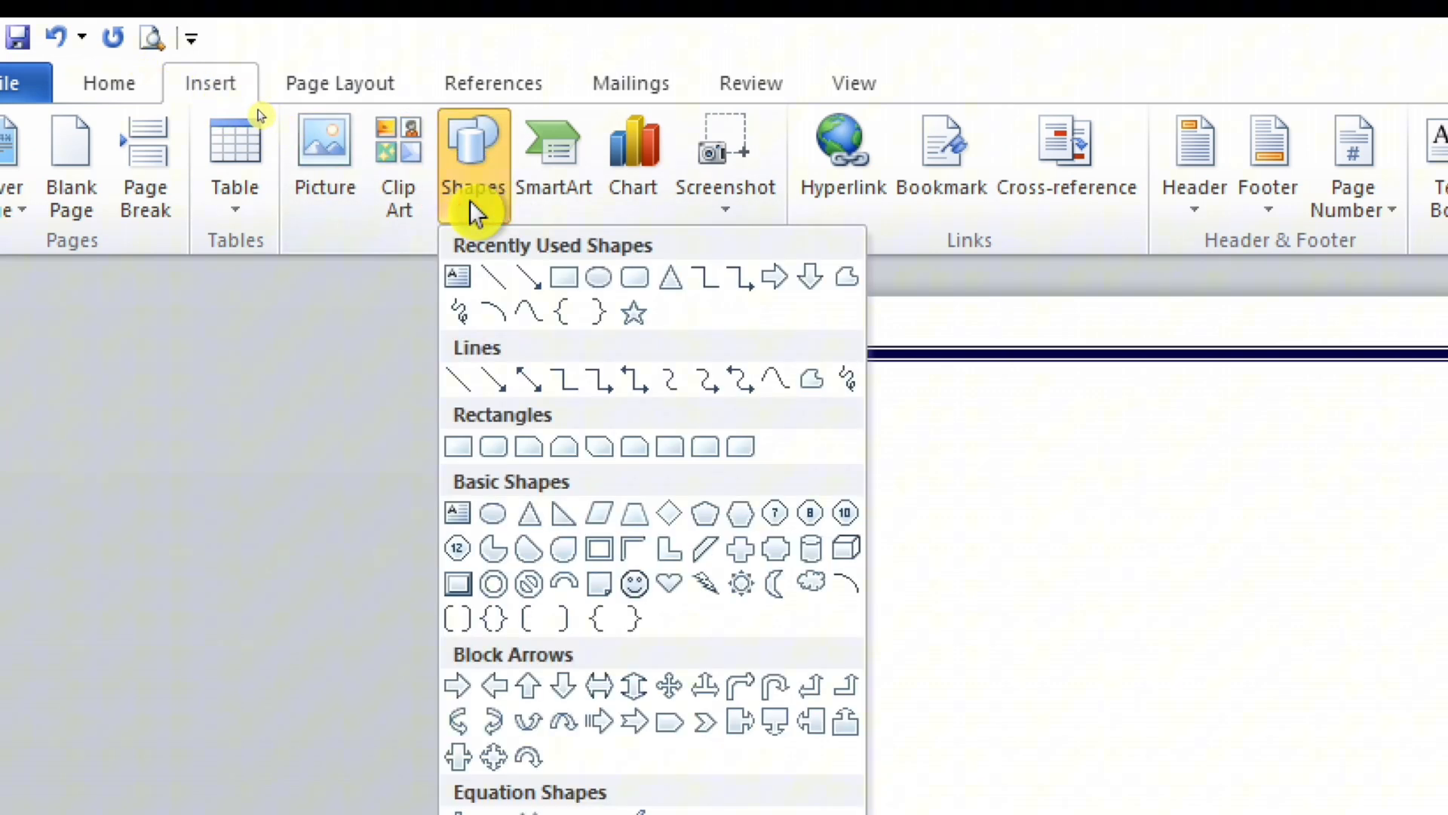
left_click(565, 515)
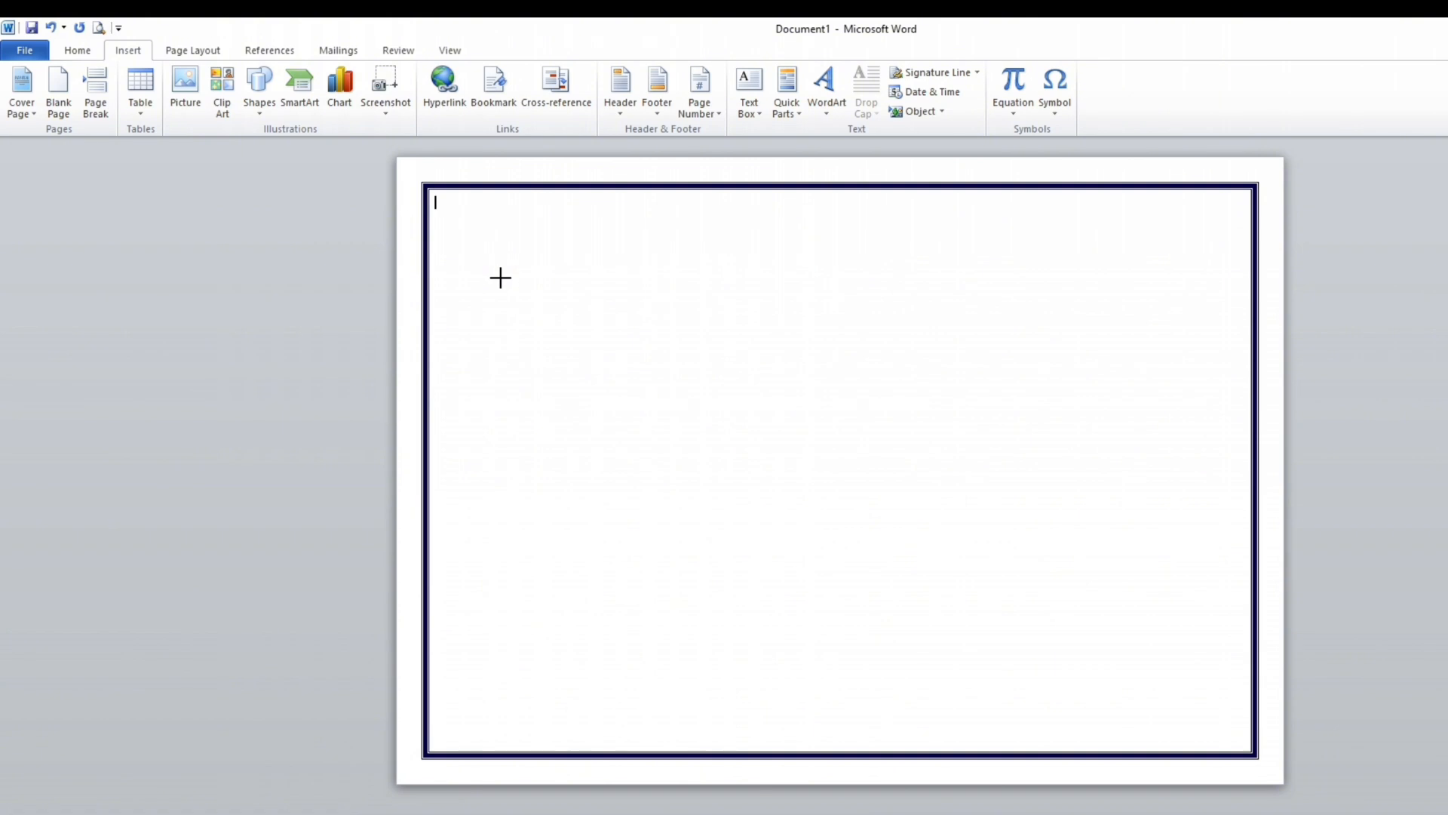
left_click_drag(500, 279, 514, 486)
left_click_drag(607, 261, 702, 385)
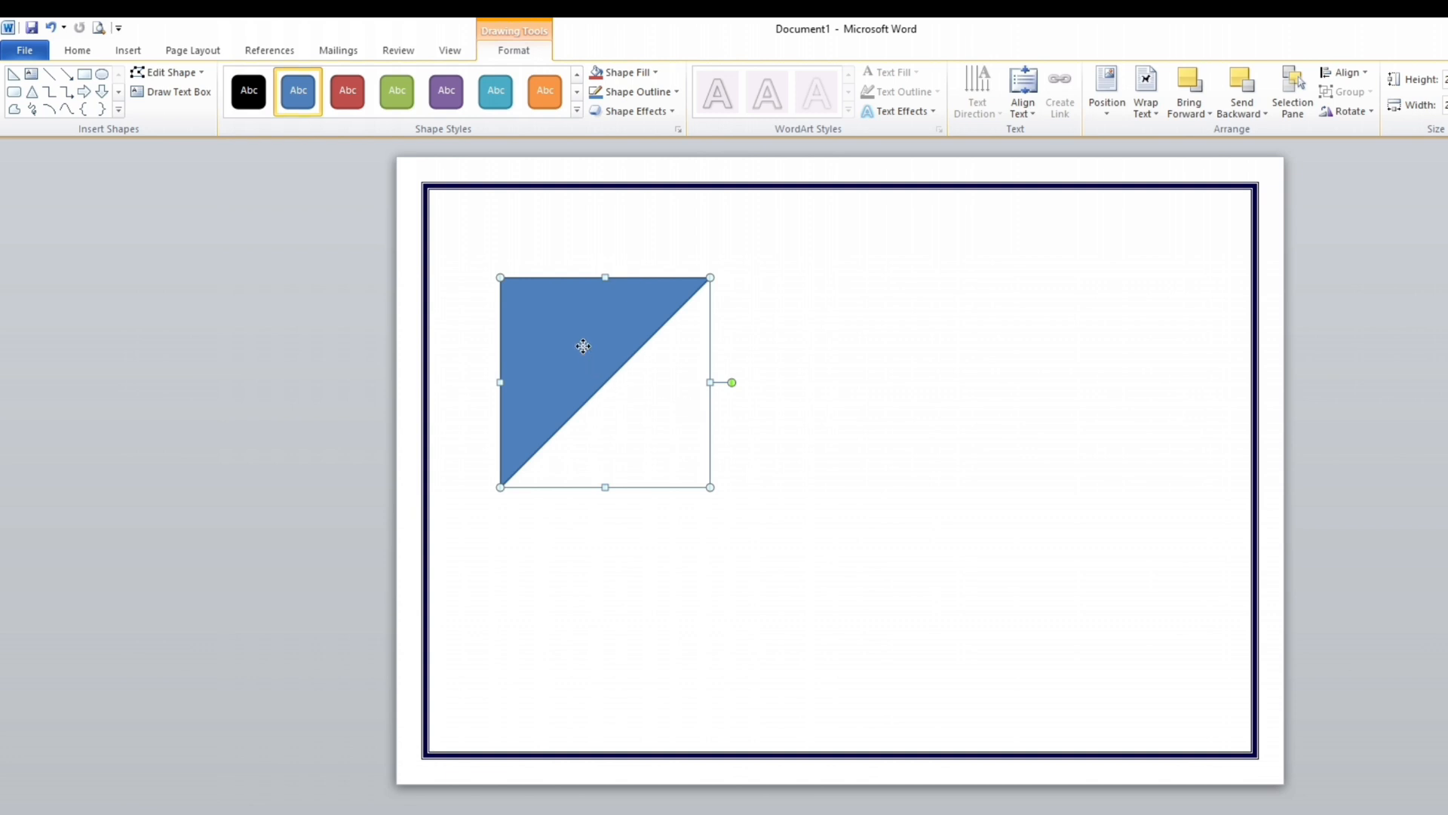
Fill the triangle with the blue theme colour and remove its outline.
left_click(647, 72)
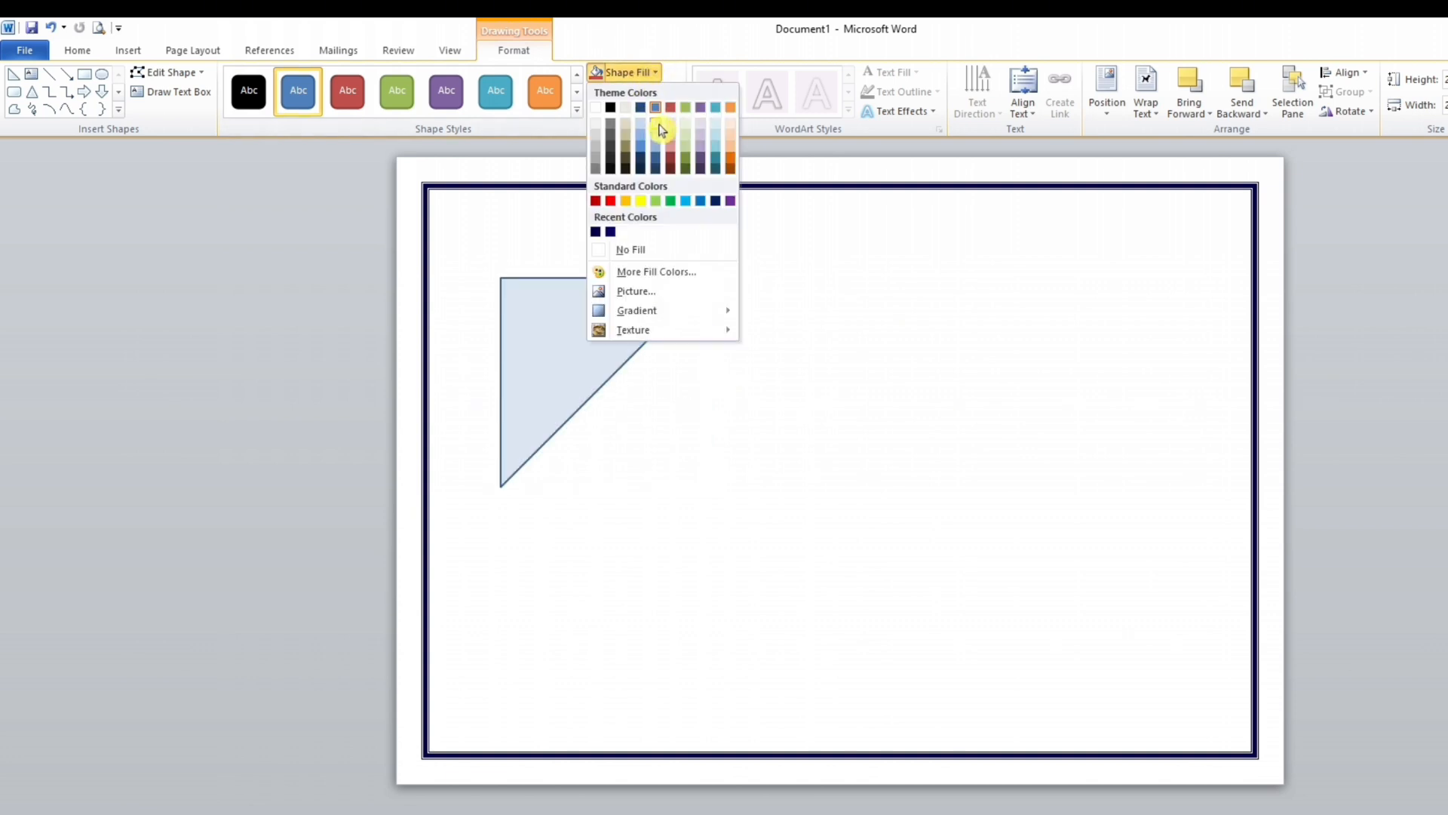
left_click(655, 107)
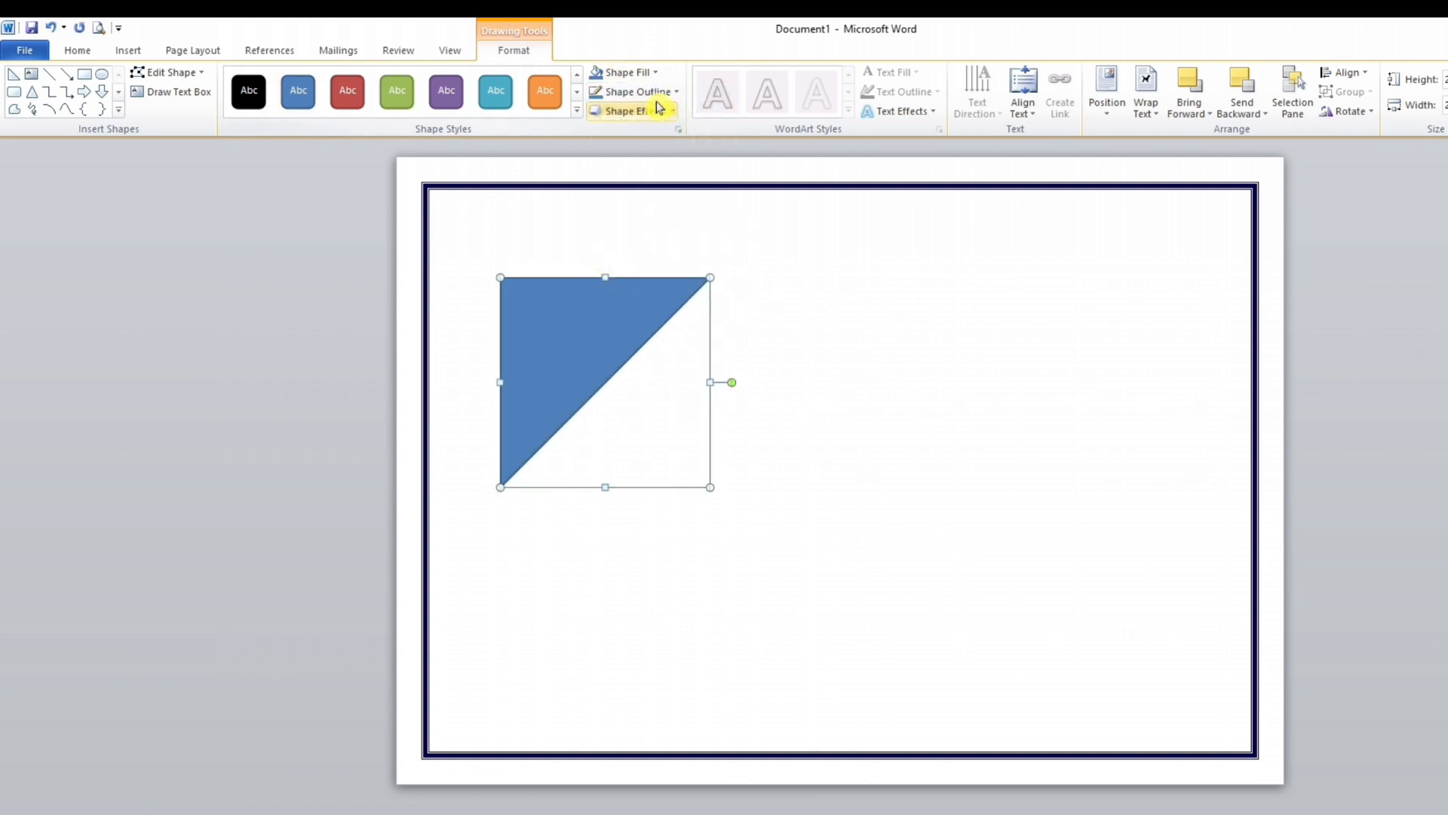
left_click(638, 91)
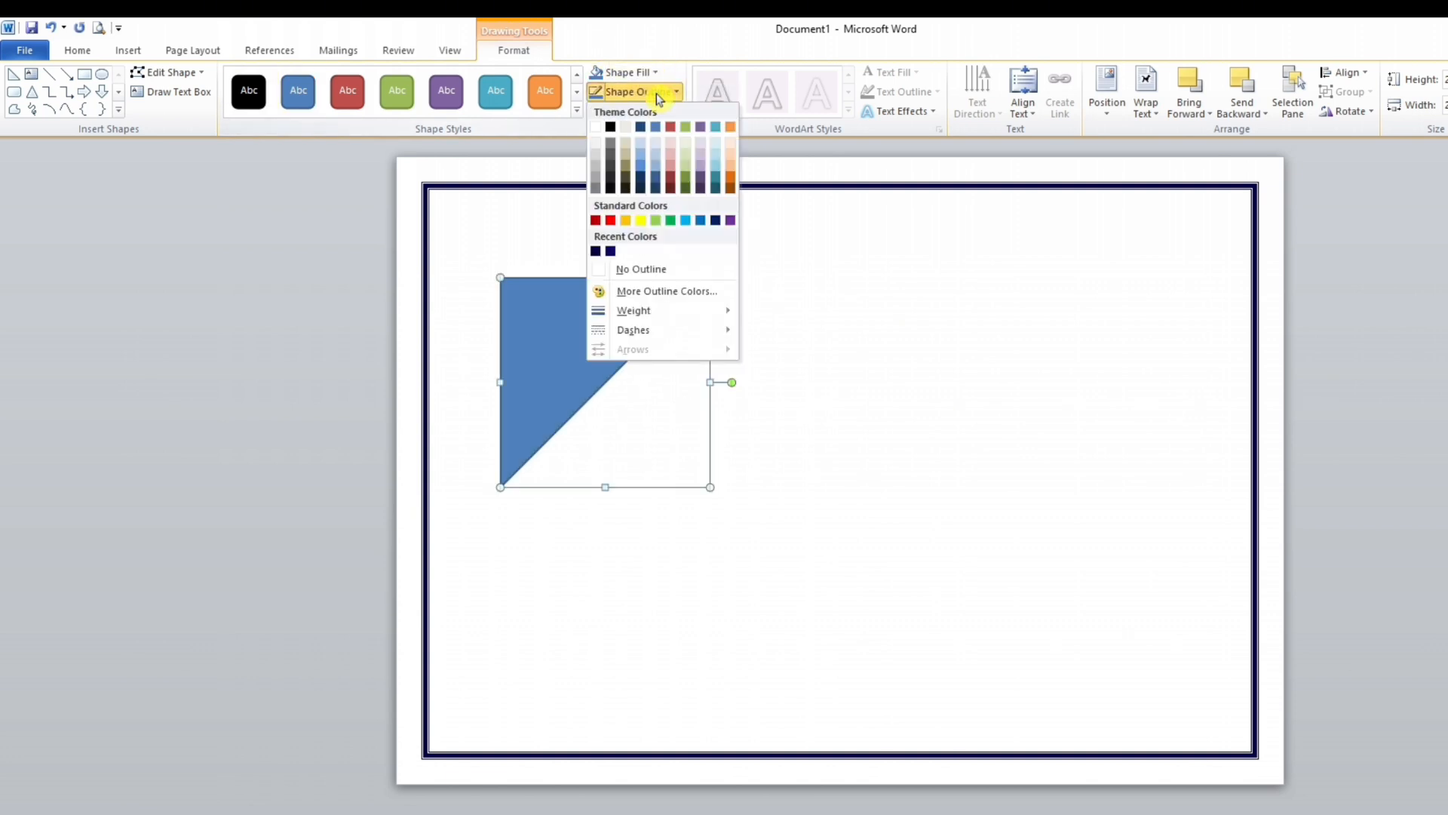
left_click(623, 270)
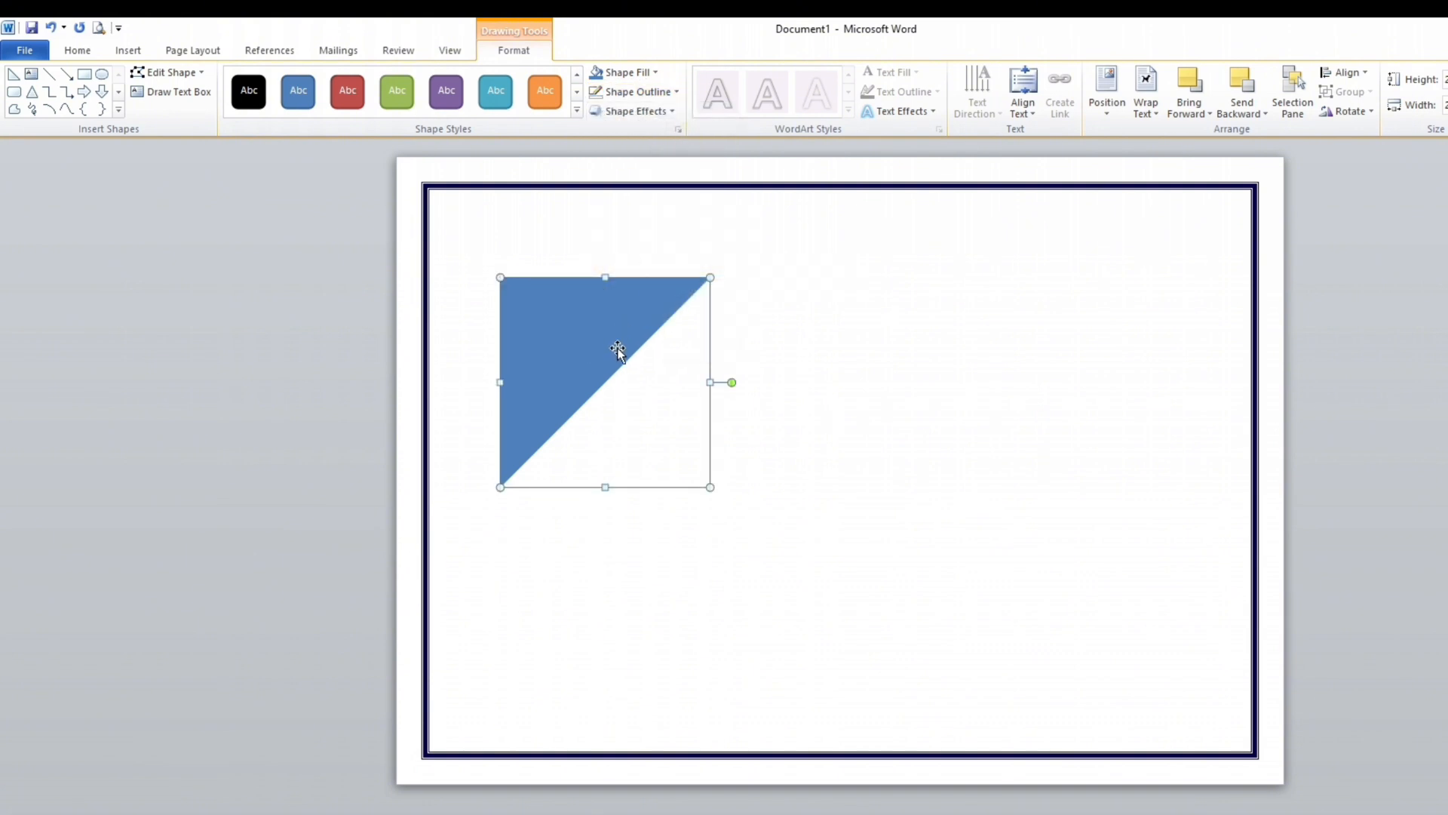
Duplicate the blue triangle, shrink the copy to about 2.16" by 2.23", and place it overlapping the original's lower right part.
left_click_drag(621, 352, 646, 366)
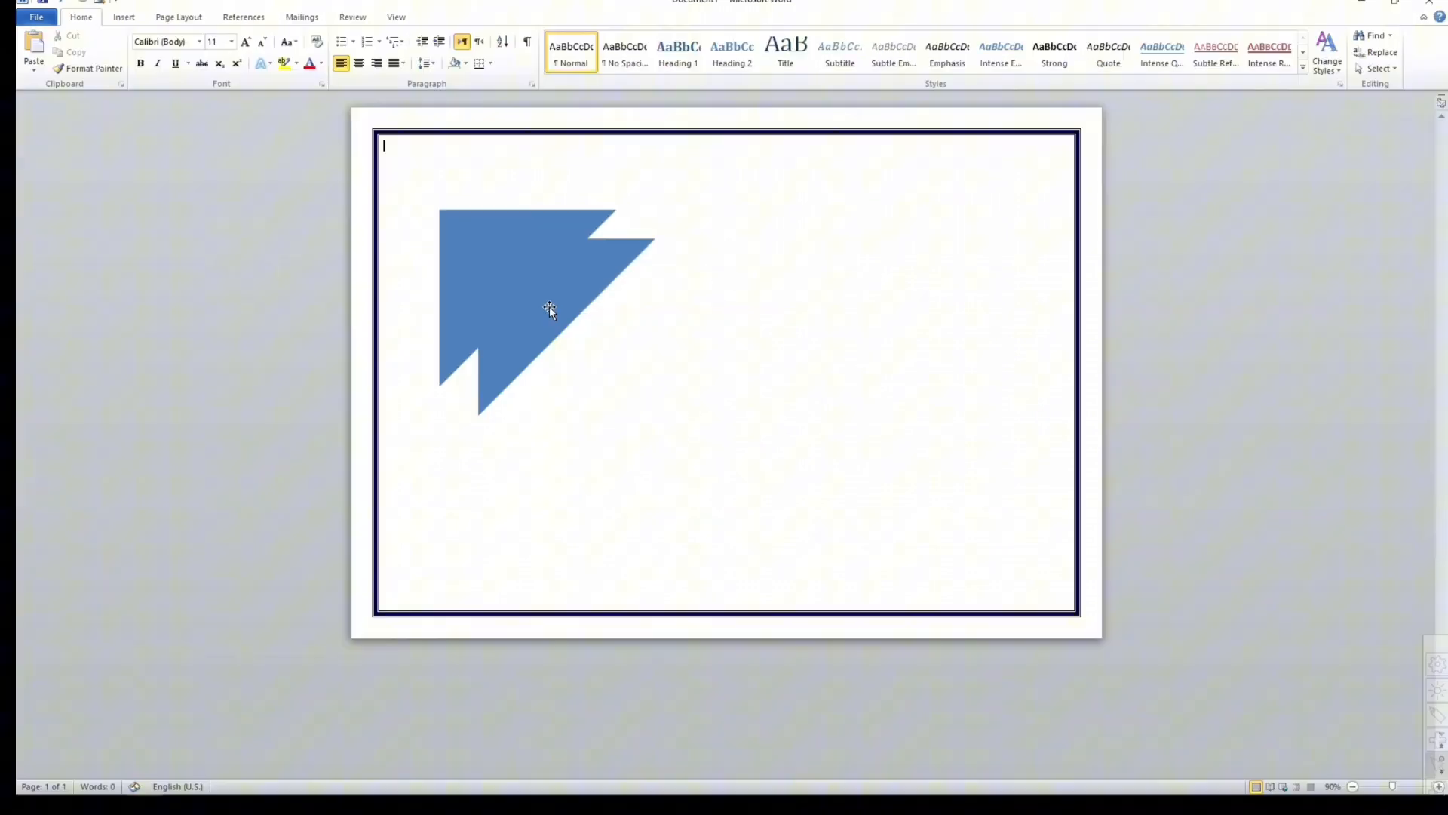
left_click_drag(547, 307, 613, 353)
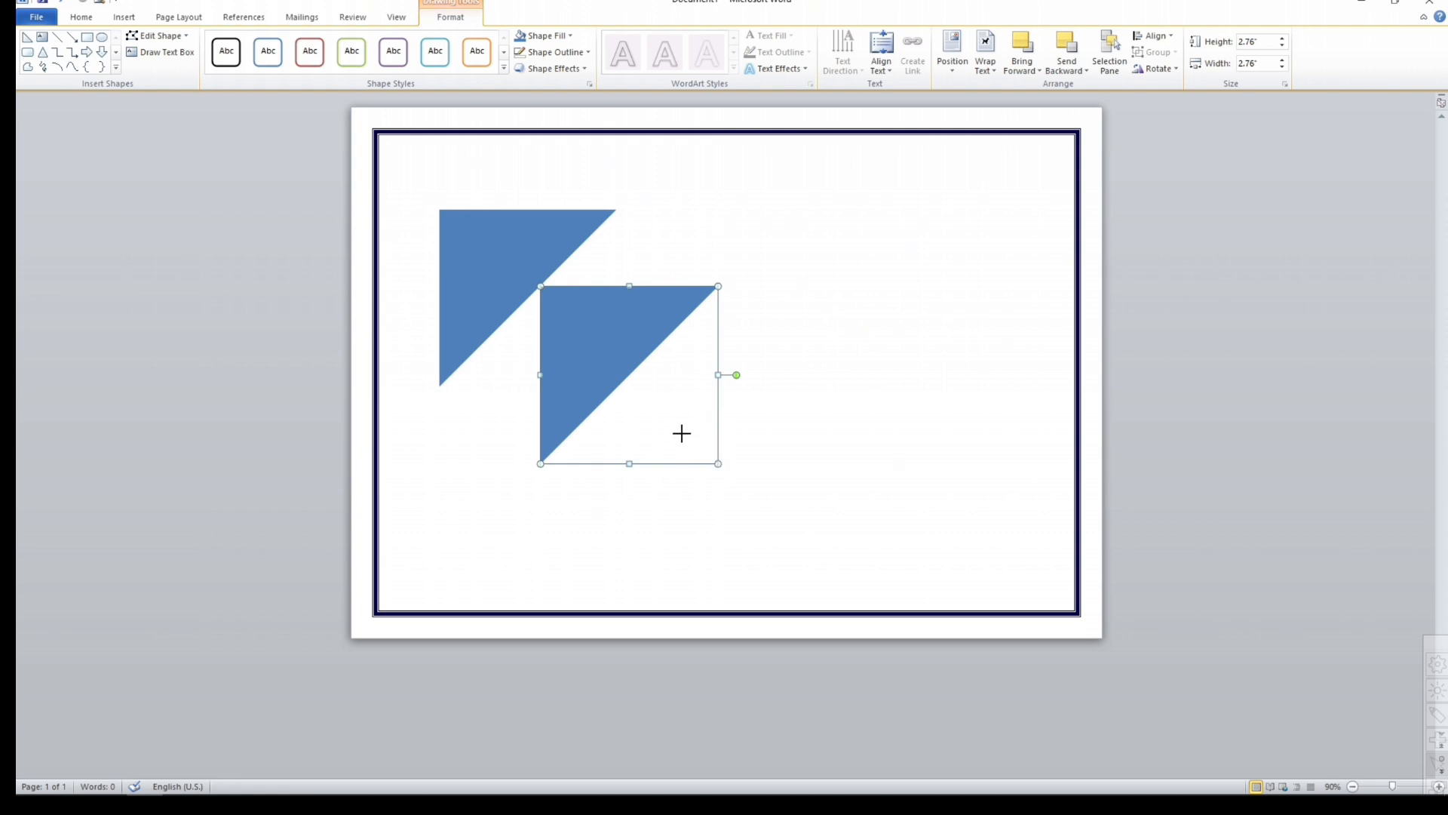
left_click_drag(679, 429, 681, 430)
left_click_drag(587, 348, 535, 316)
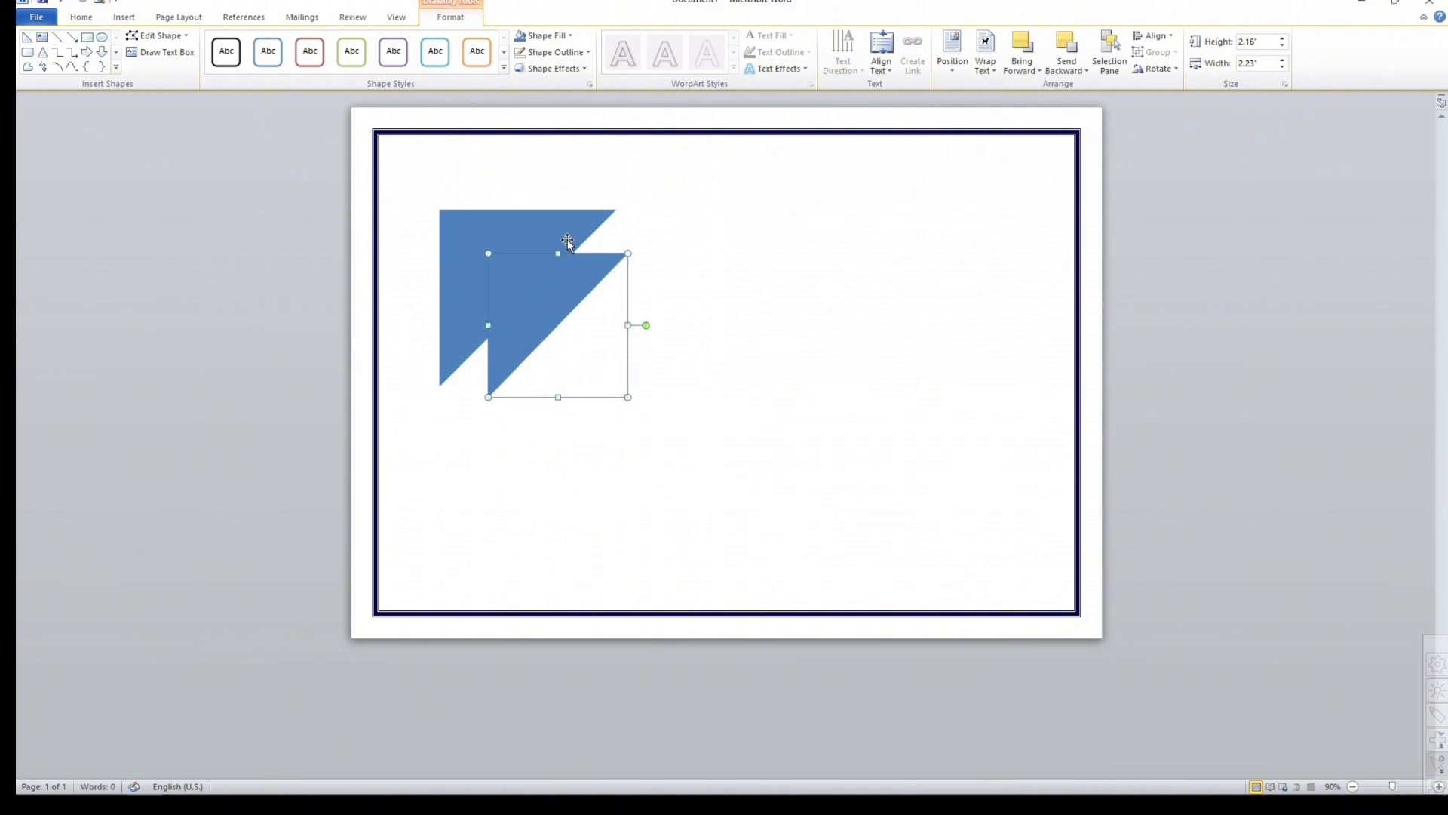
Fill the smaller triangle with the darker navy shade from the recent colours.
left_click(564, 35)
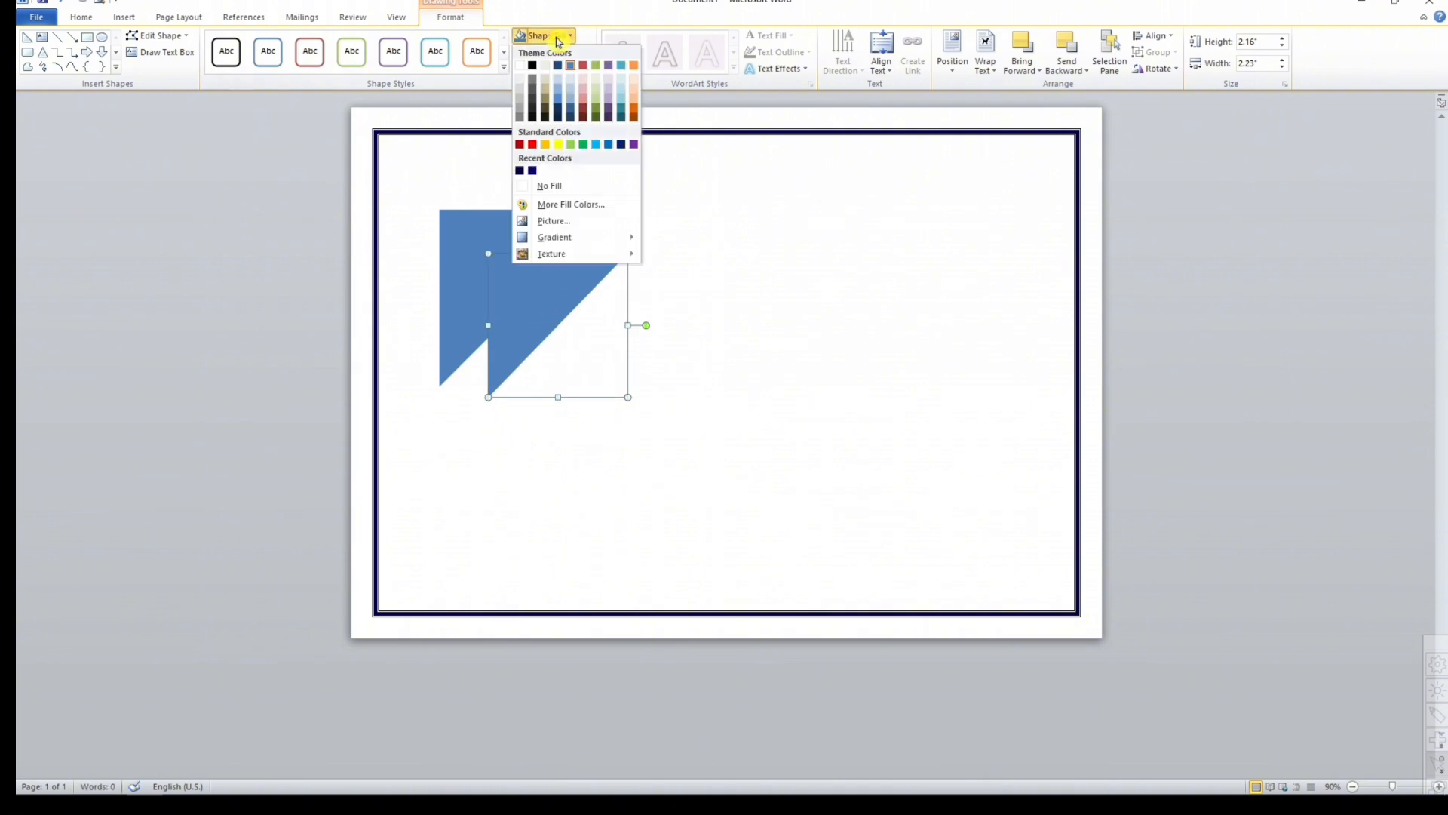
left_click(536, 173)
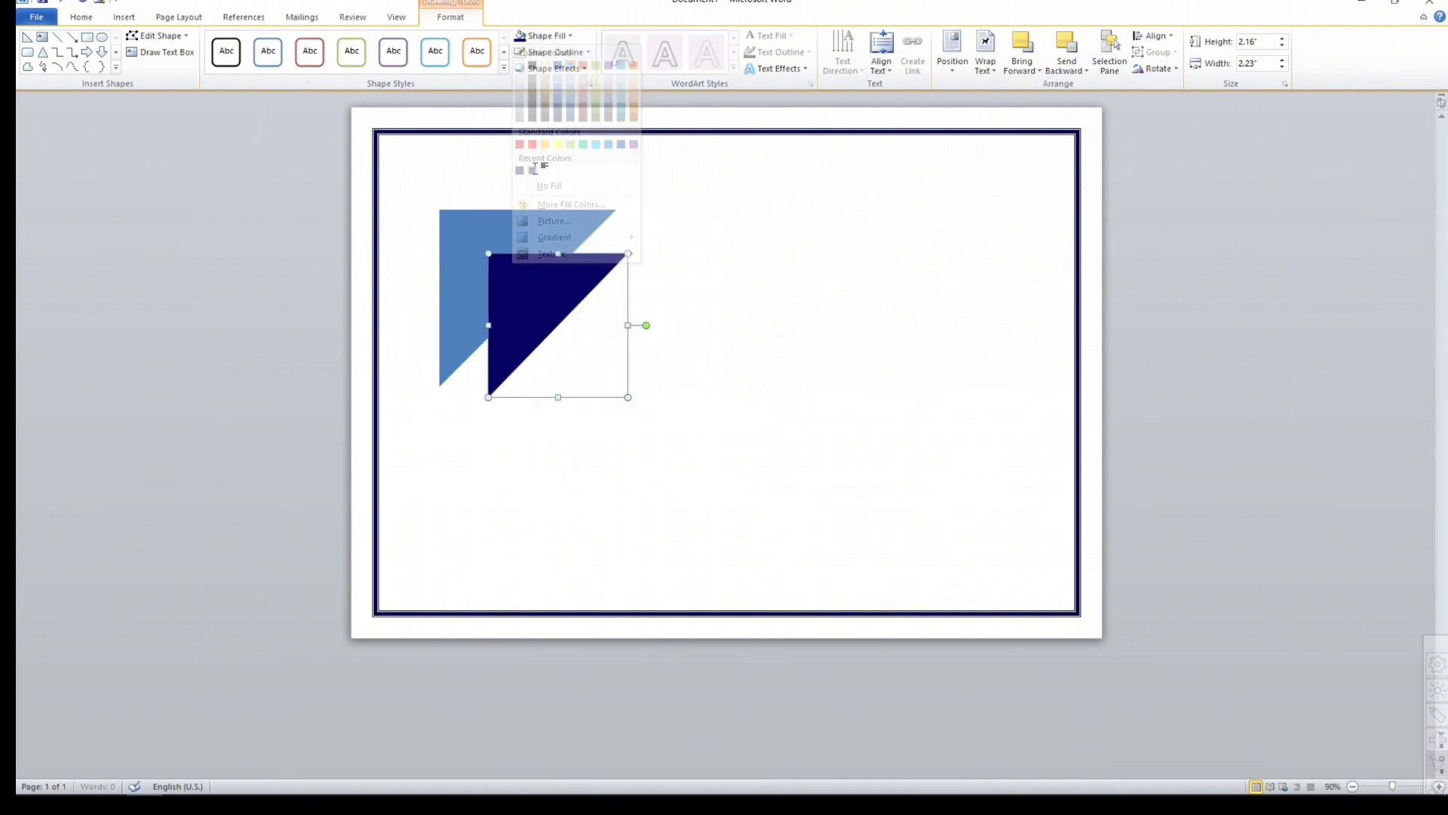
left_click(549, 35)
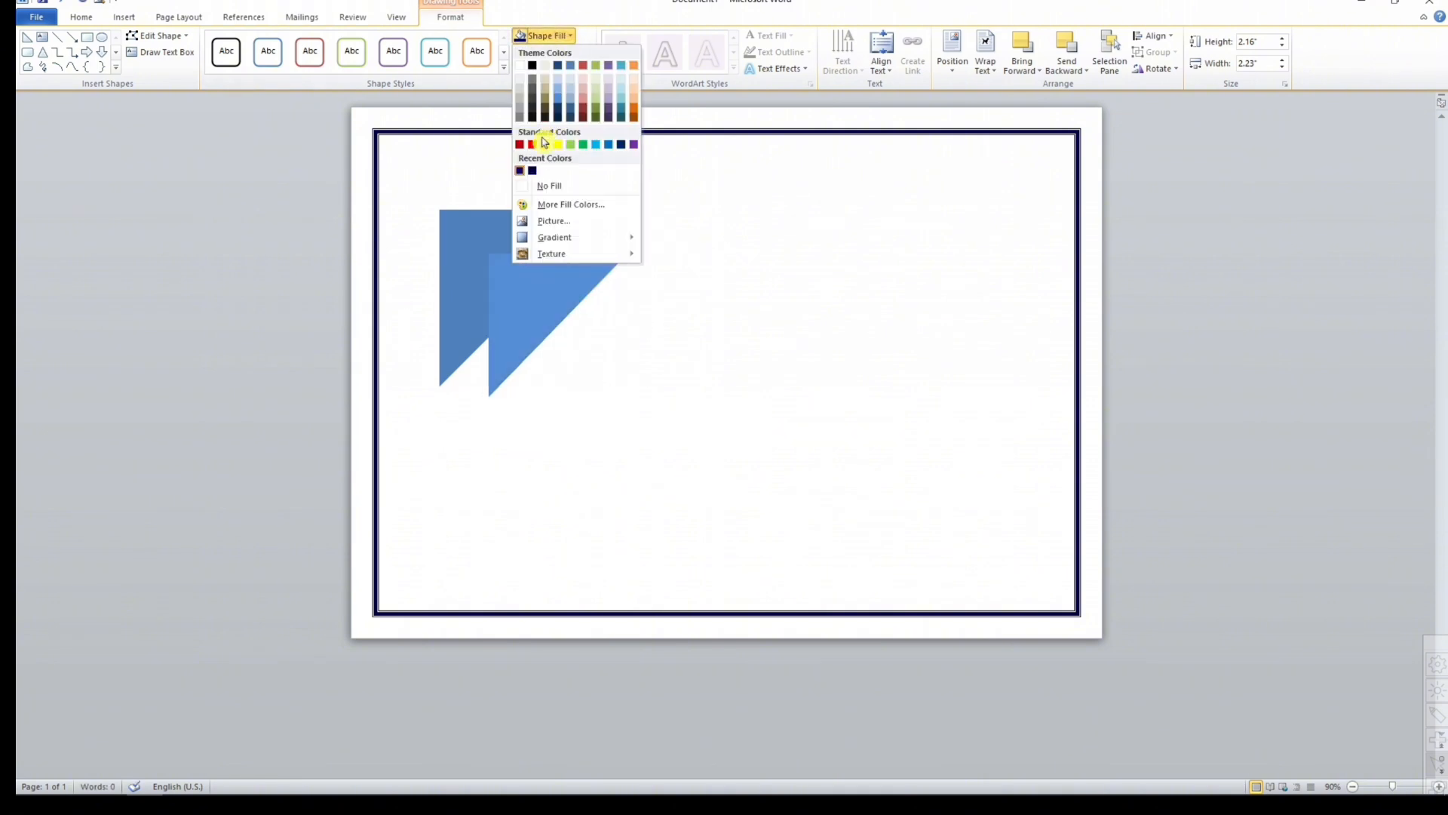
left_click(534, 176)
Give the navy triangle a white outline with a weight of 6 pt.
left_click(571, 53)
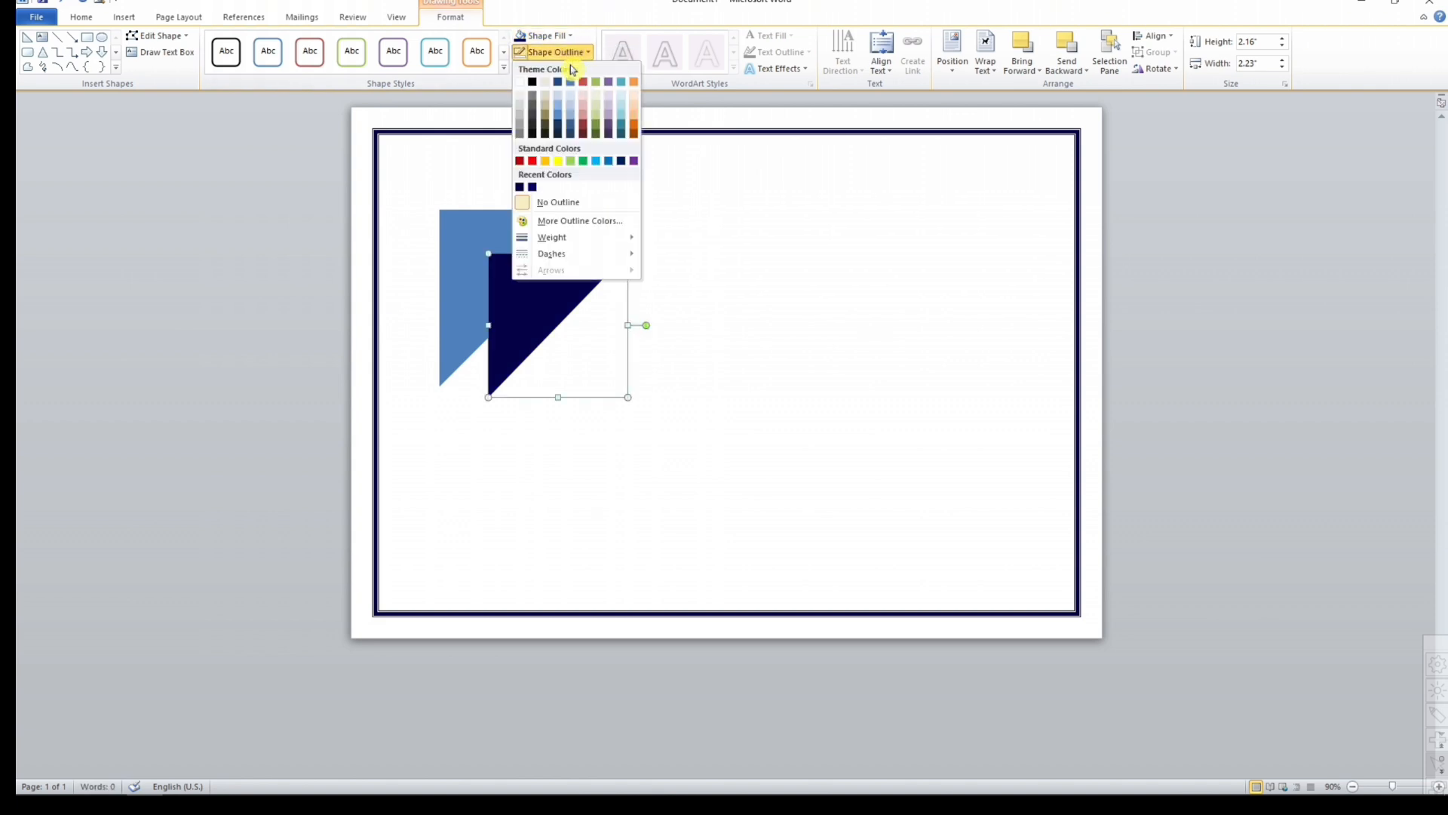
left_click(520, 82)
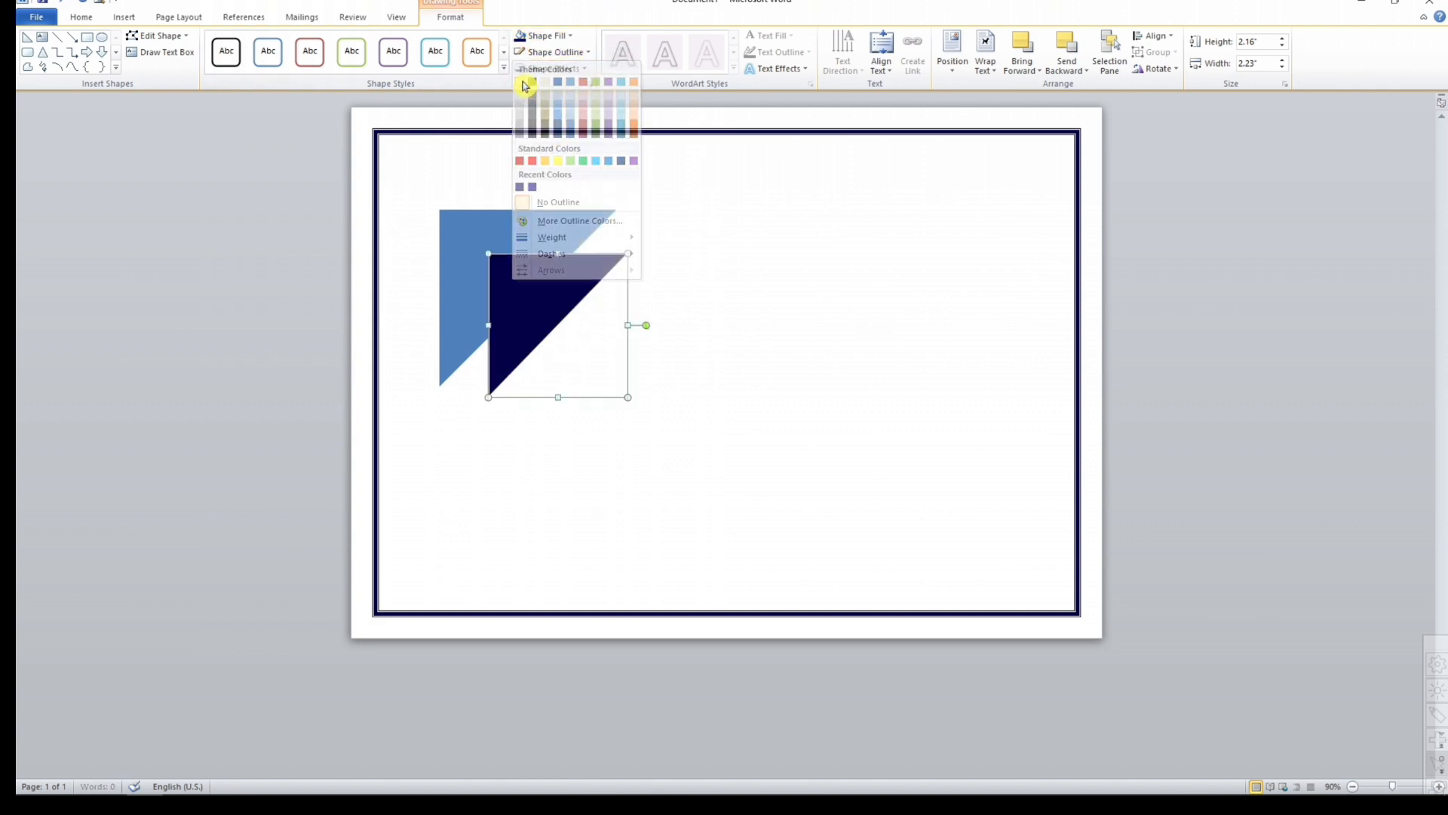
left_click(558, 52)
left_click(557, 237)
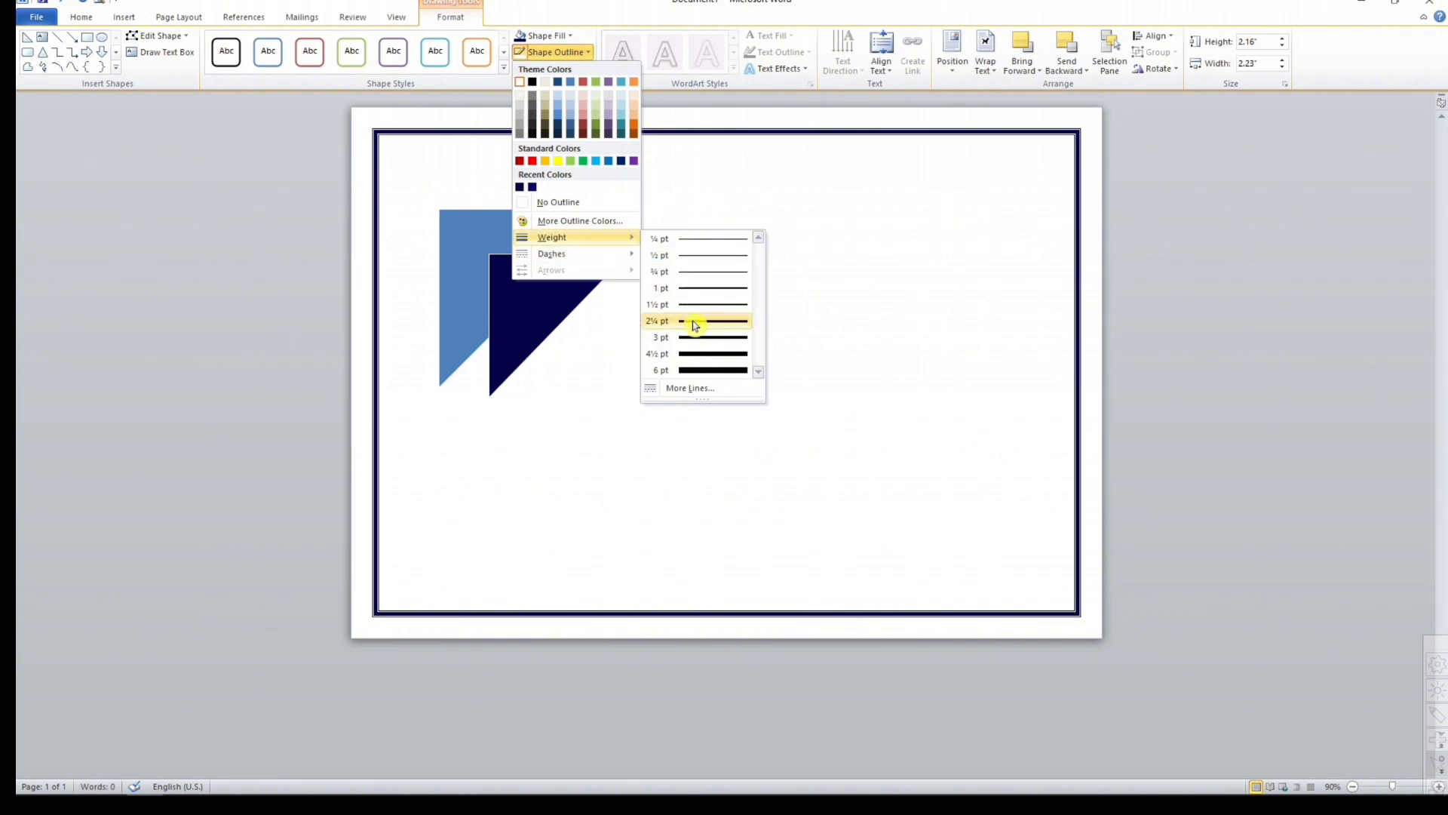
left_click(697, 369)
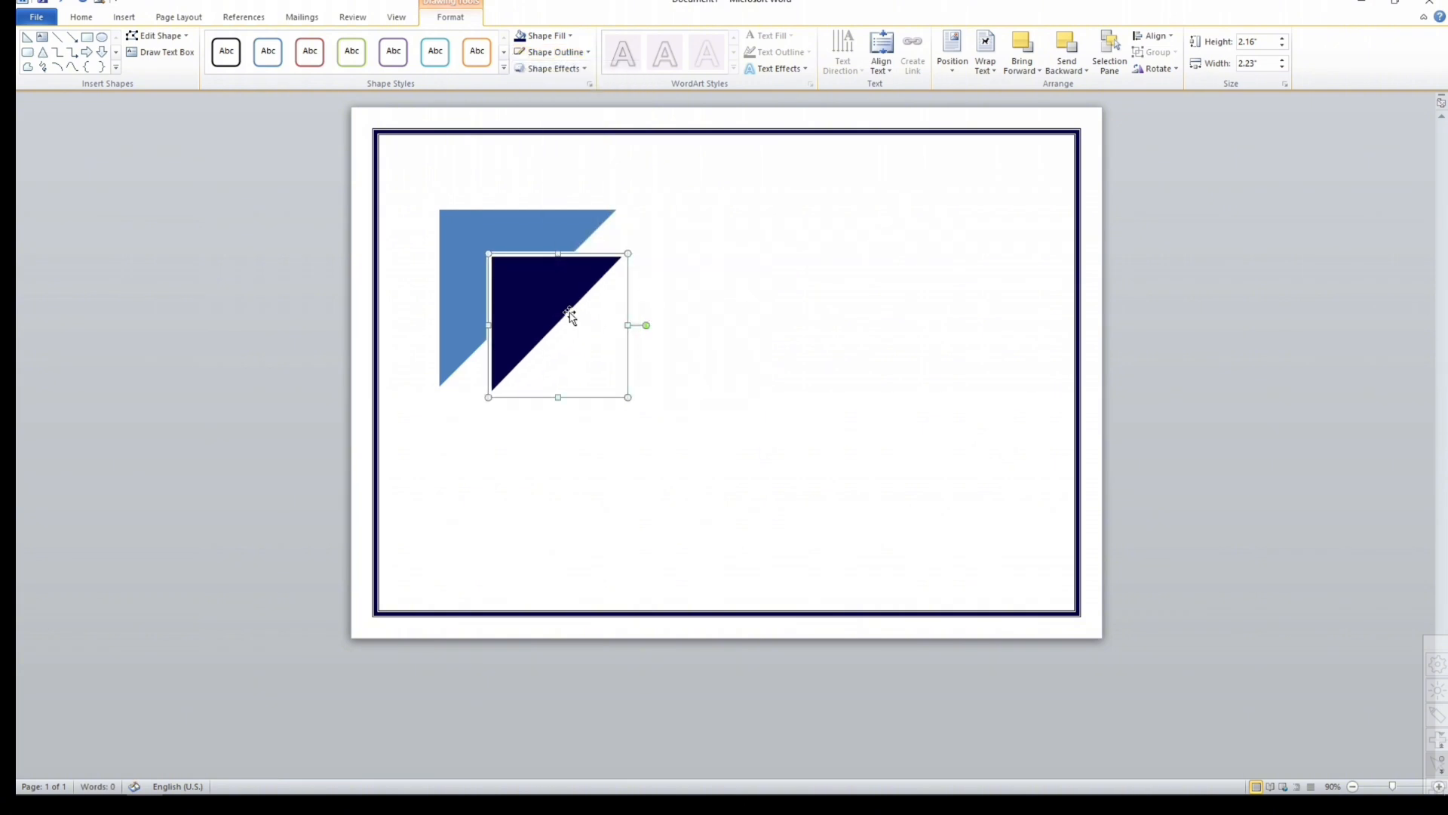
Reduce the navy triangle's outline weight to 4½ pt and shift it slightly up and left over the blue triangle.
left_click(554, 52)
mouse_move(611, 241)
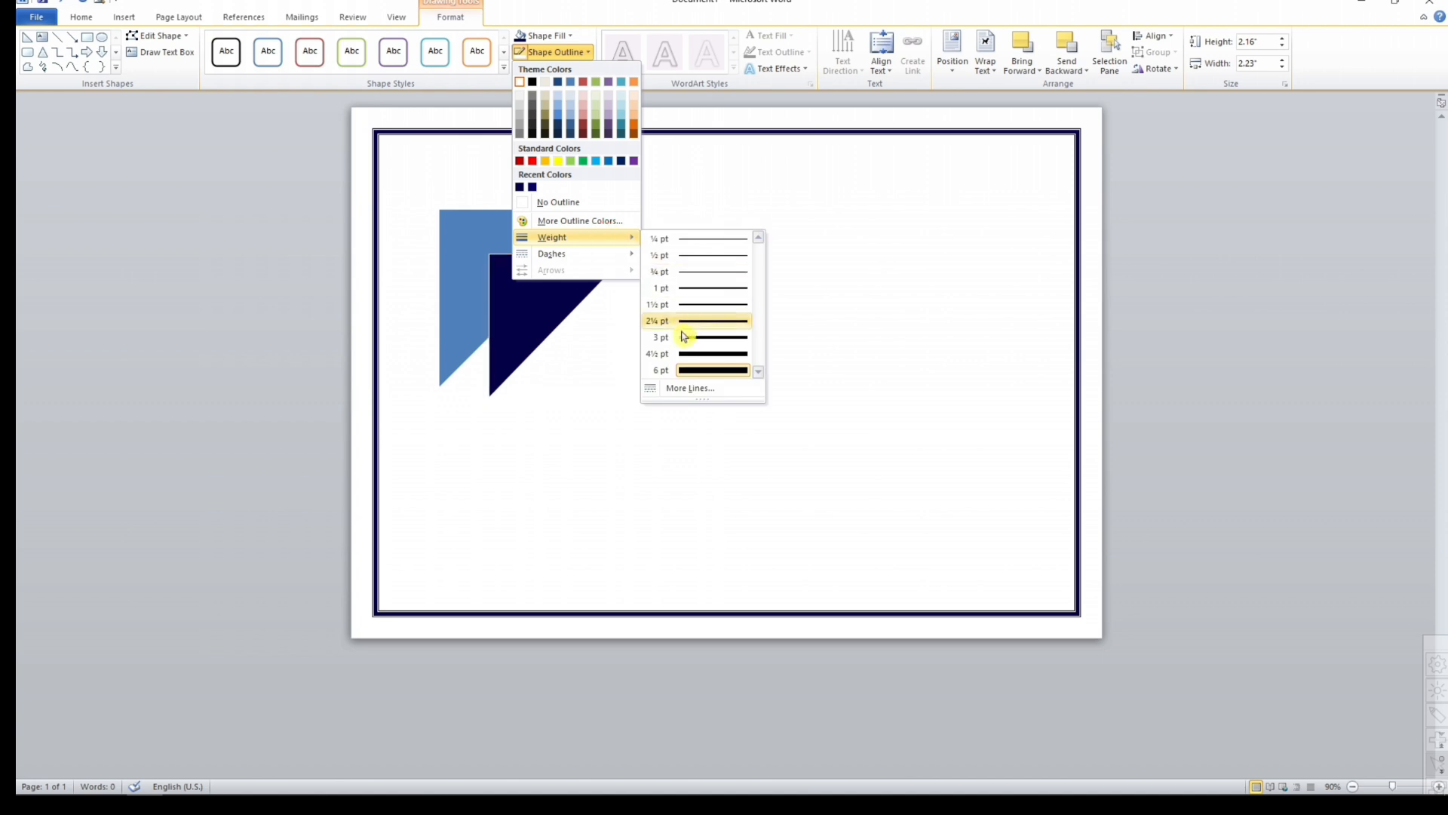
left_click(686, 360)
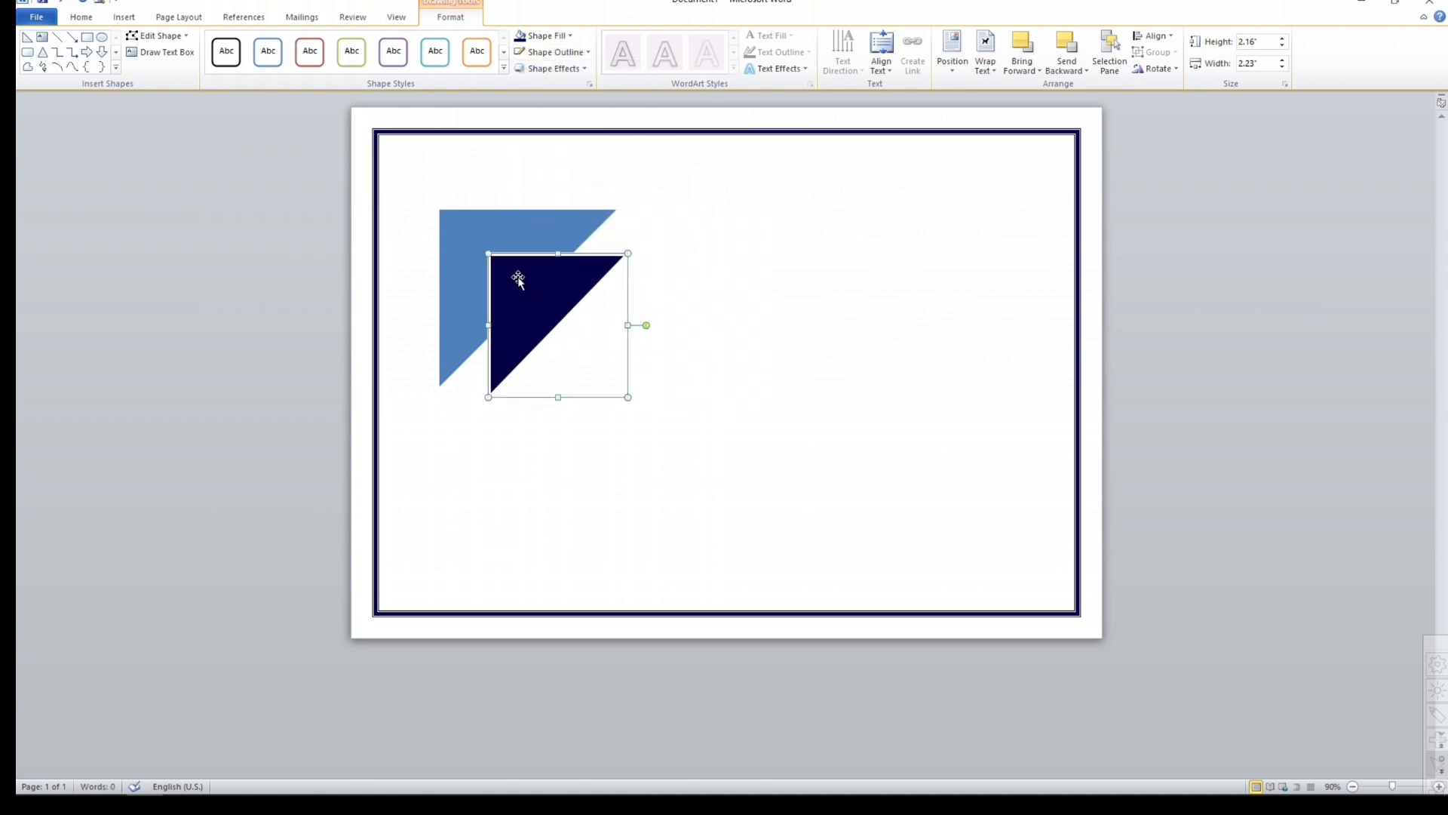
left_click_drag(538, 314, 532, 304)
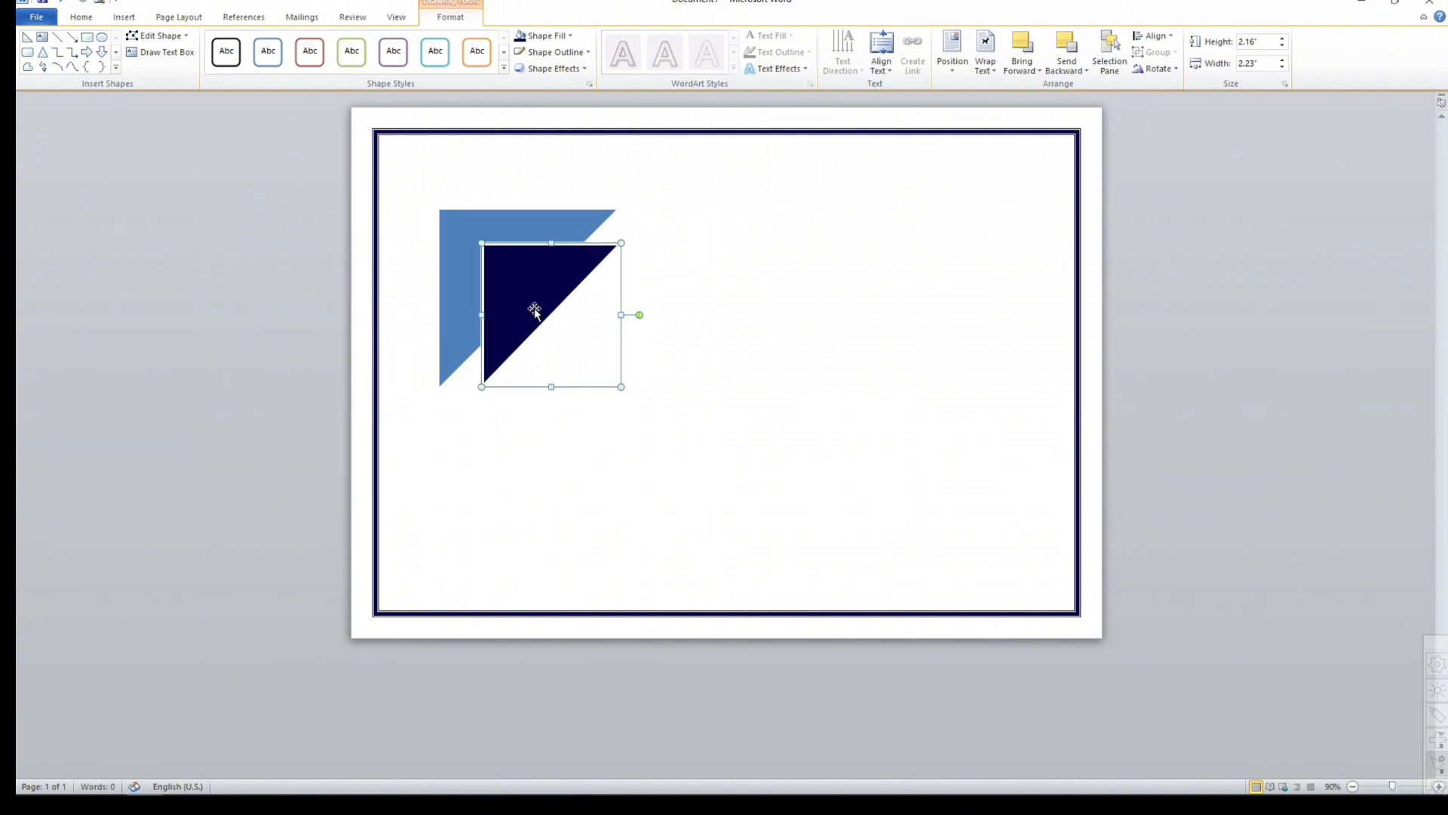
Fine-tune the navy triangle's position over the blue triangle, shifting it slightly down and left to widen the blue band above it.
key("ctrl+Down")
key("ctrl+Right")
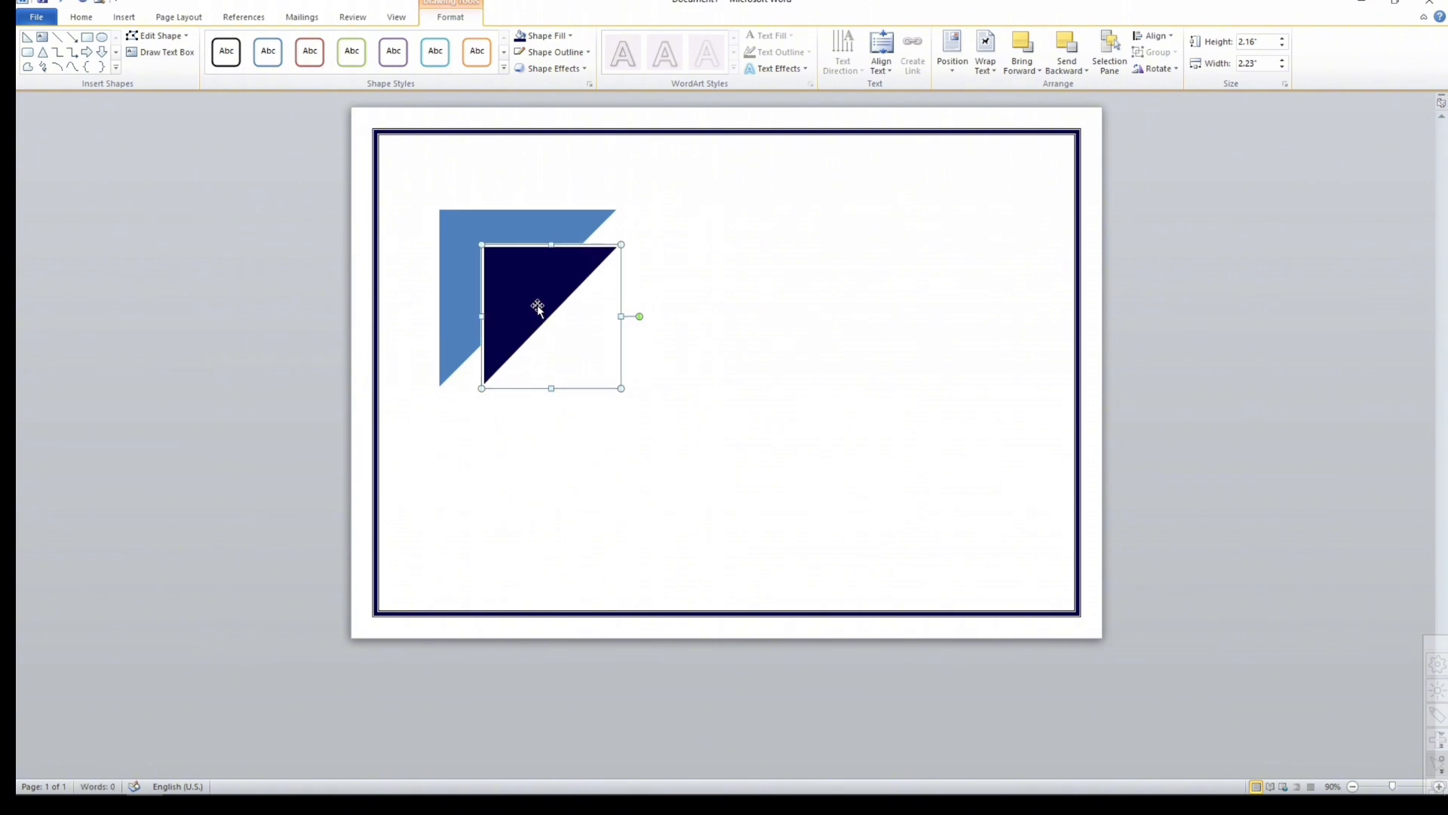
key("ctrl+Down")
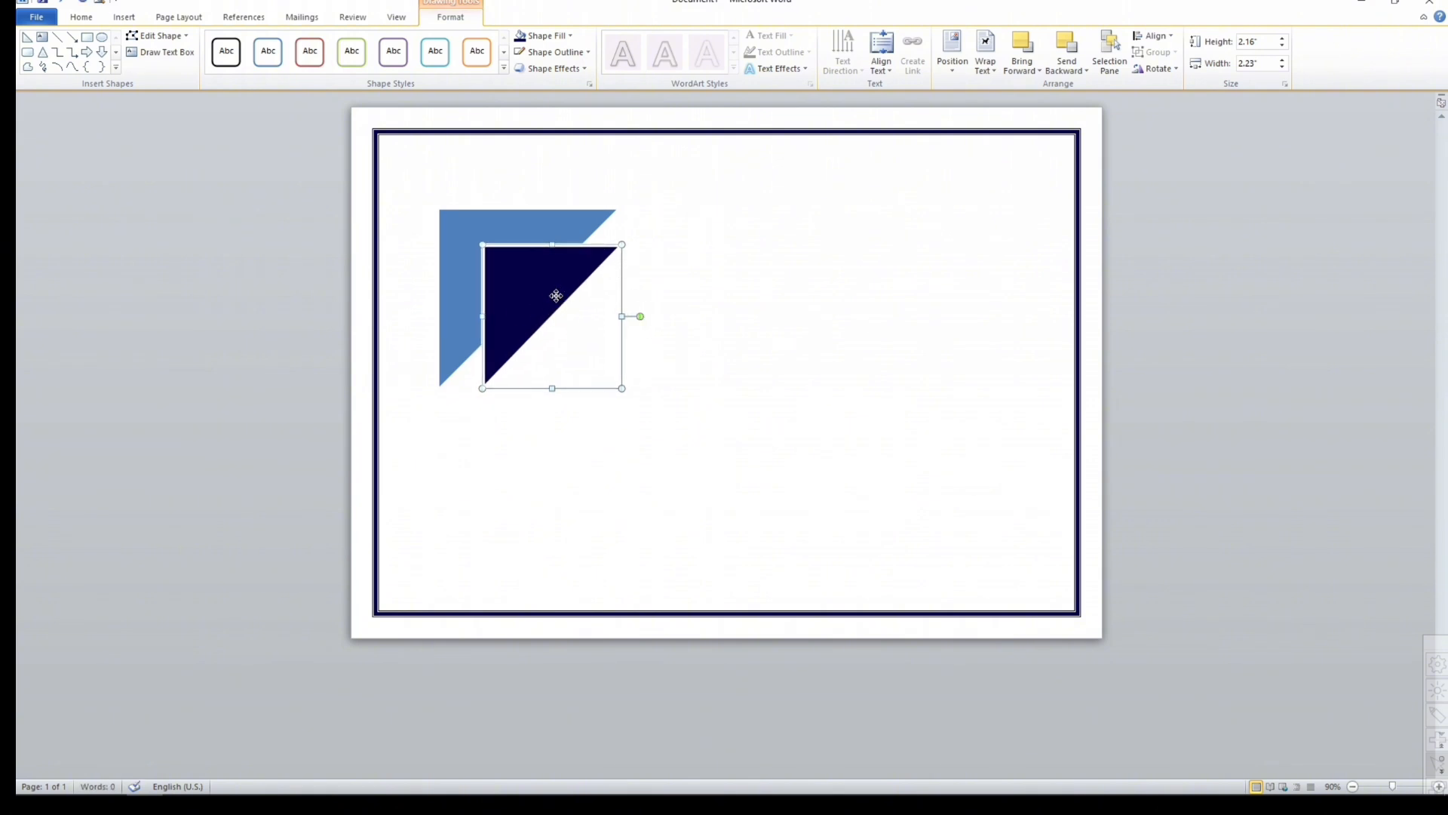
left_click_drag(553, 294, 542, 300)
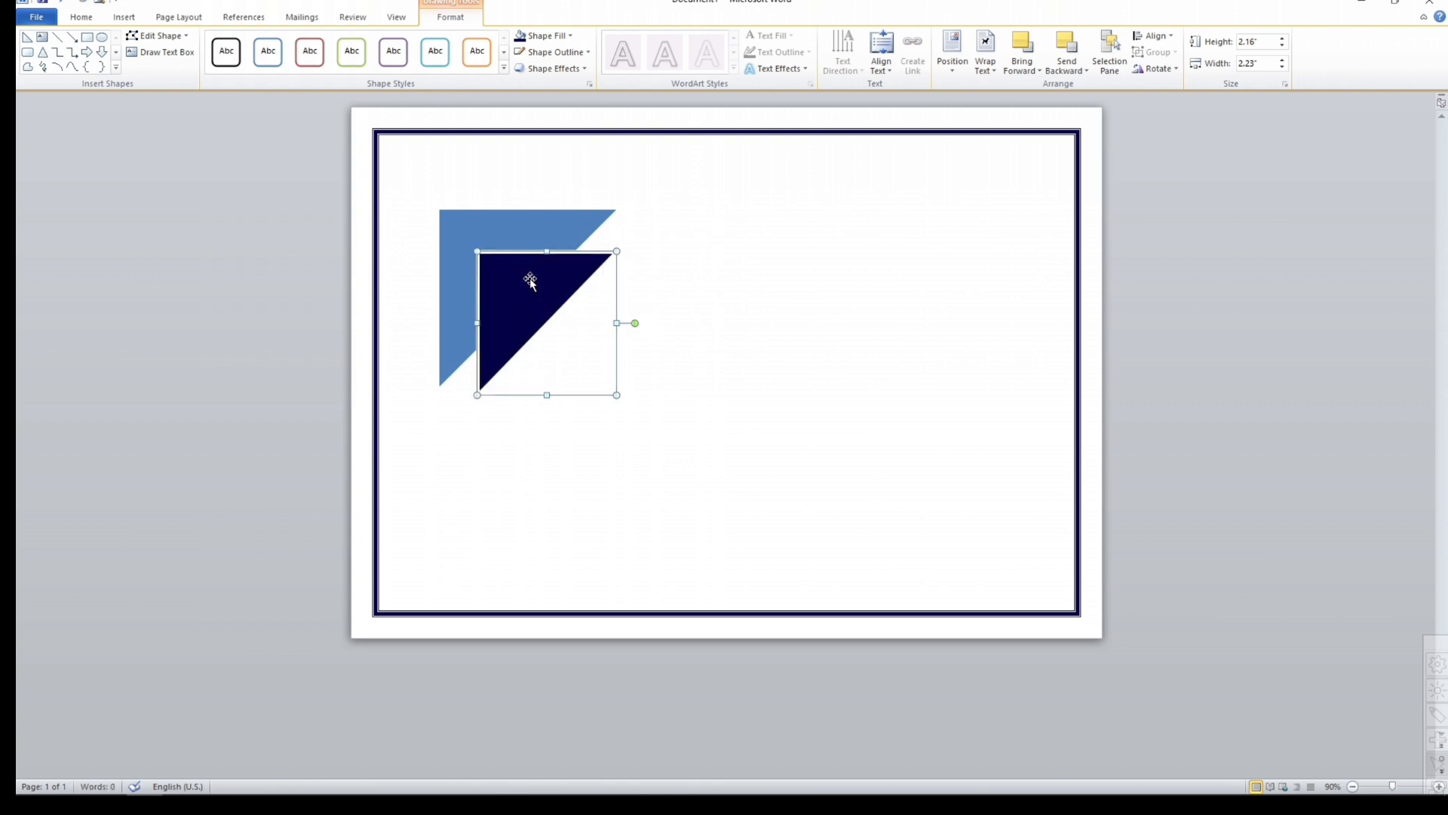
Group the blue and navy triangles into one object.
left_click(515, 216, "shift")
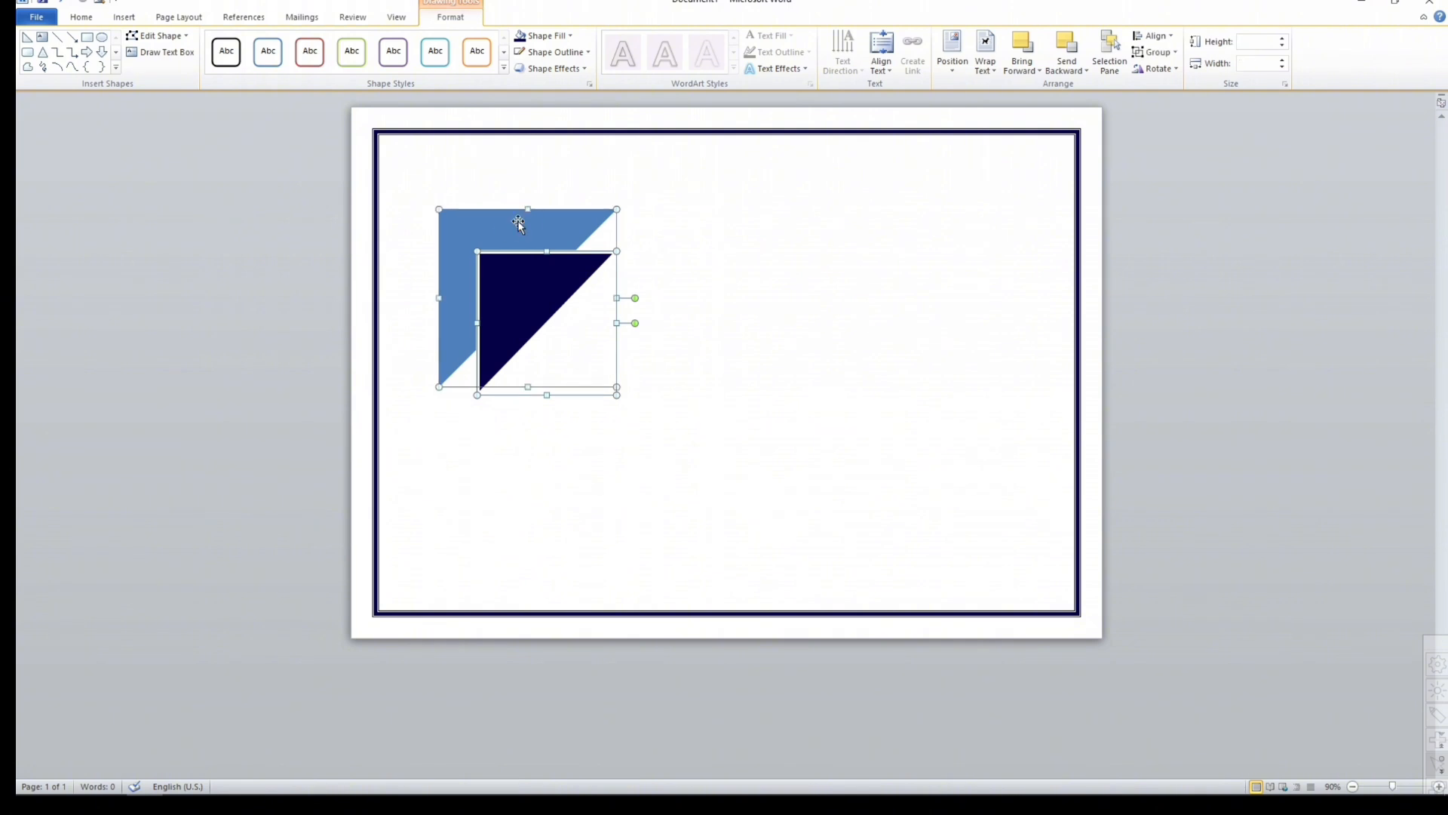
right_click(541, 239)
mouse_move(664, 318)
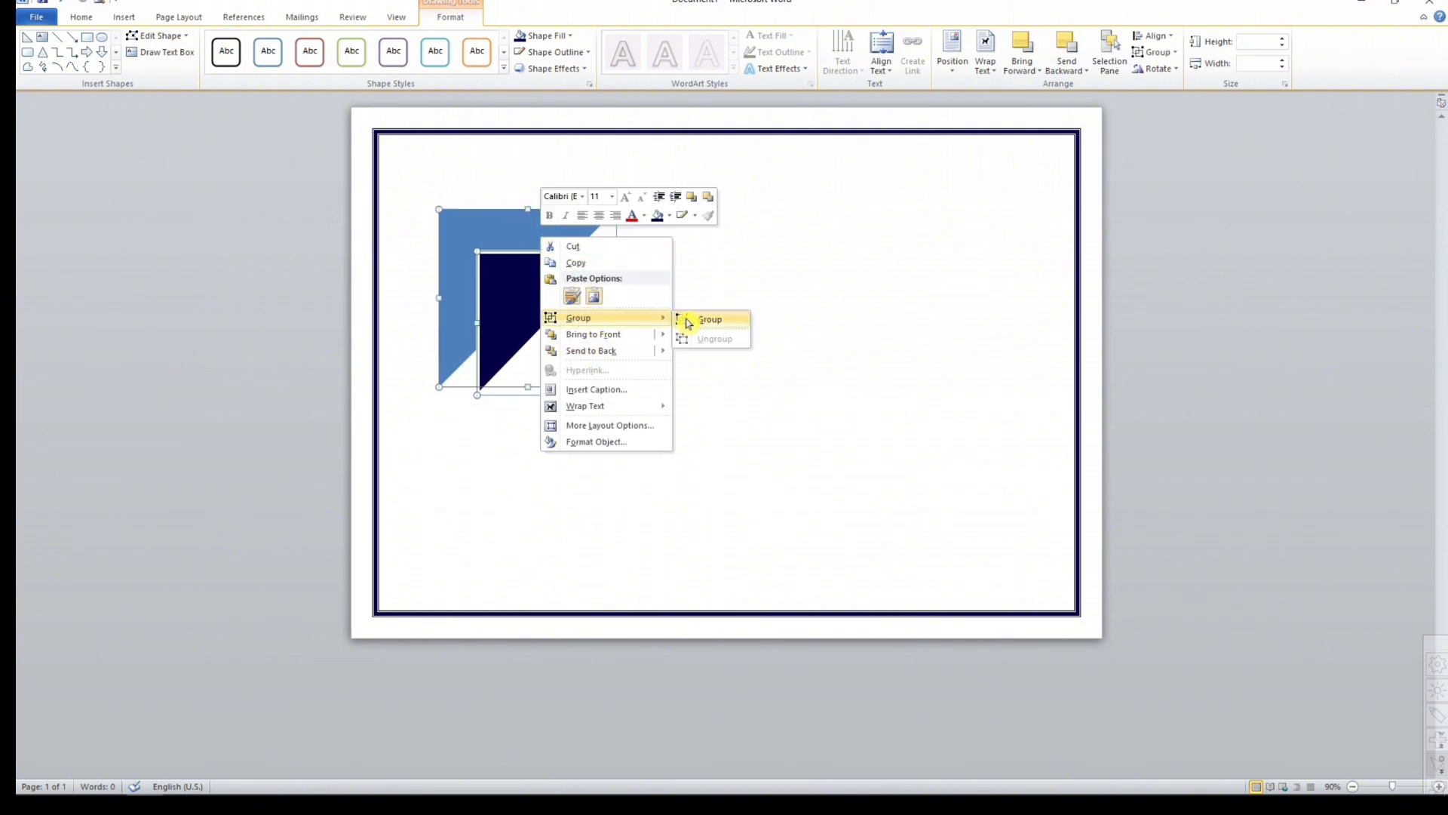
left_click(713, 317)
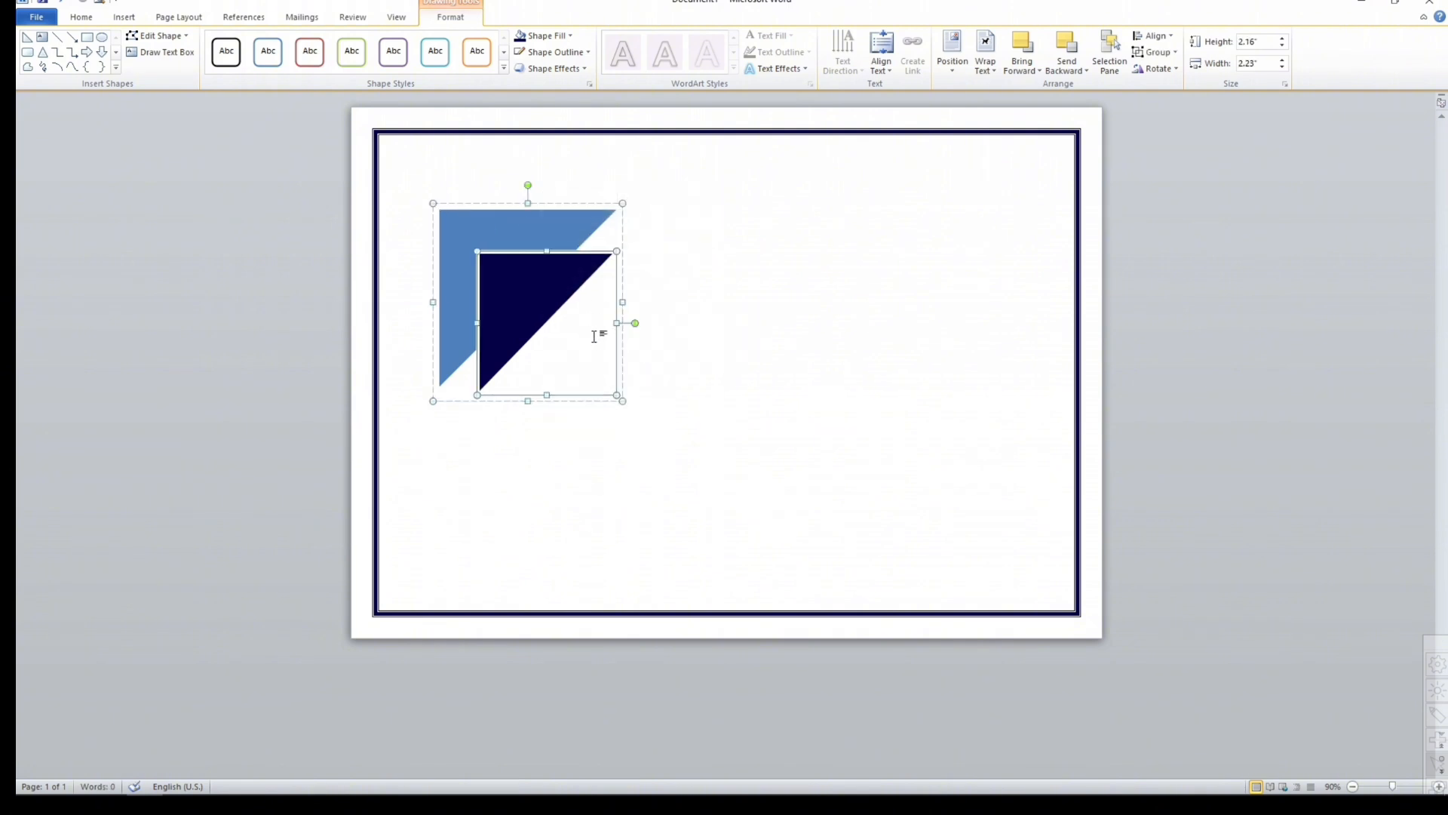
left_click(697, 349)
Move the triangle group into the page's upper-left corner and shrink it to about 1.95" high by 1.97" wide.
left_click(530, 279)
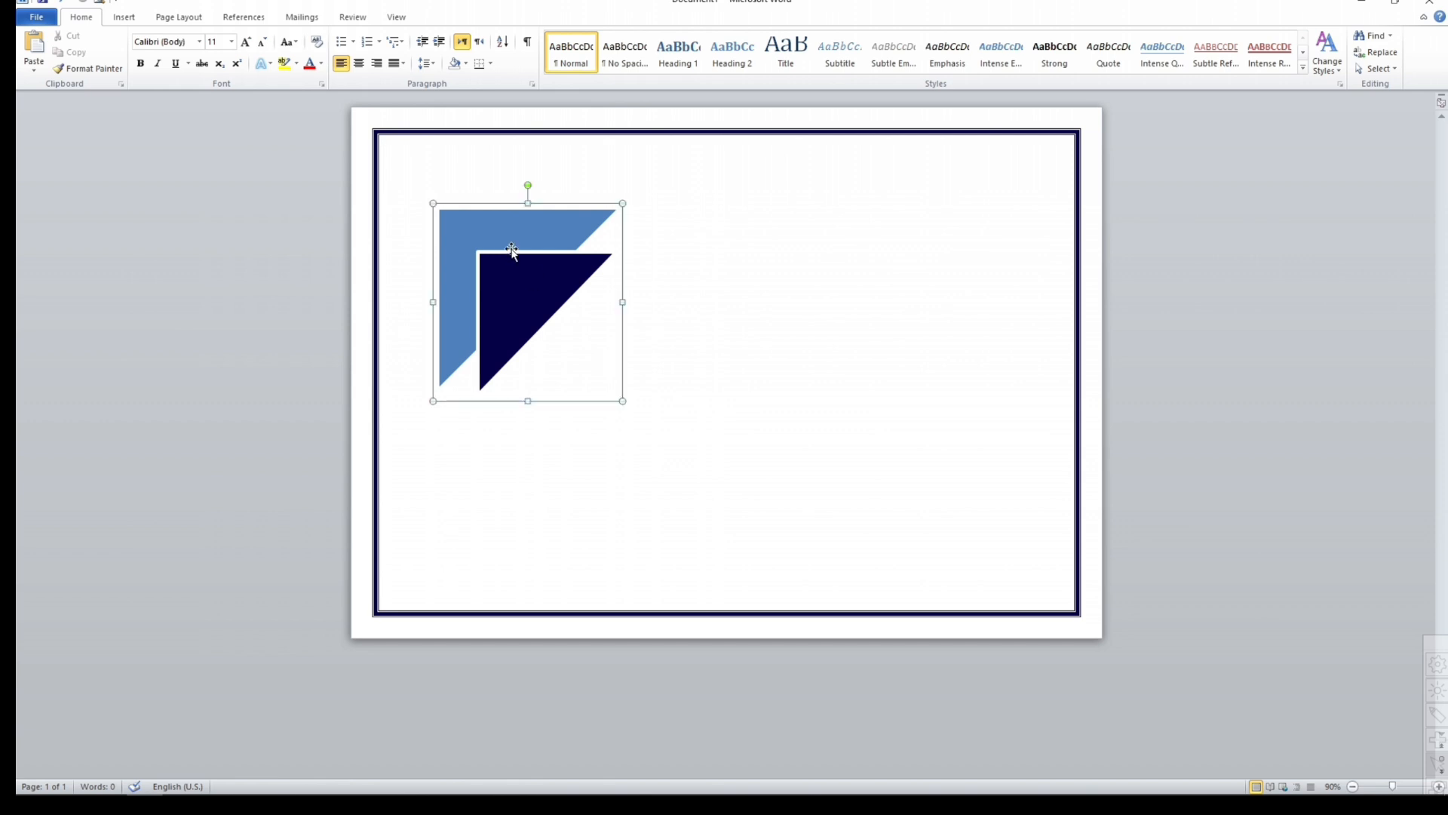
left_click_drag(620, 352, 526, 236)
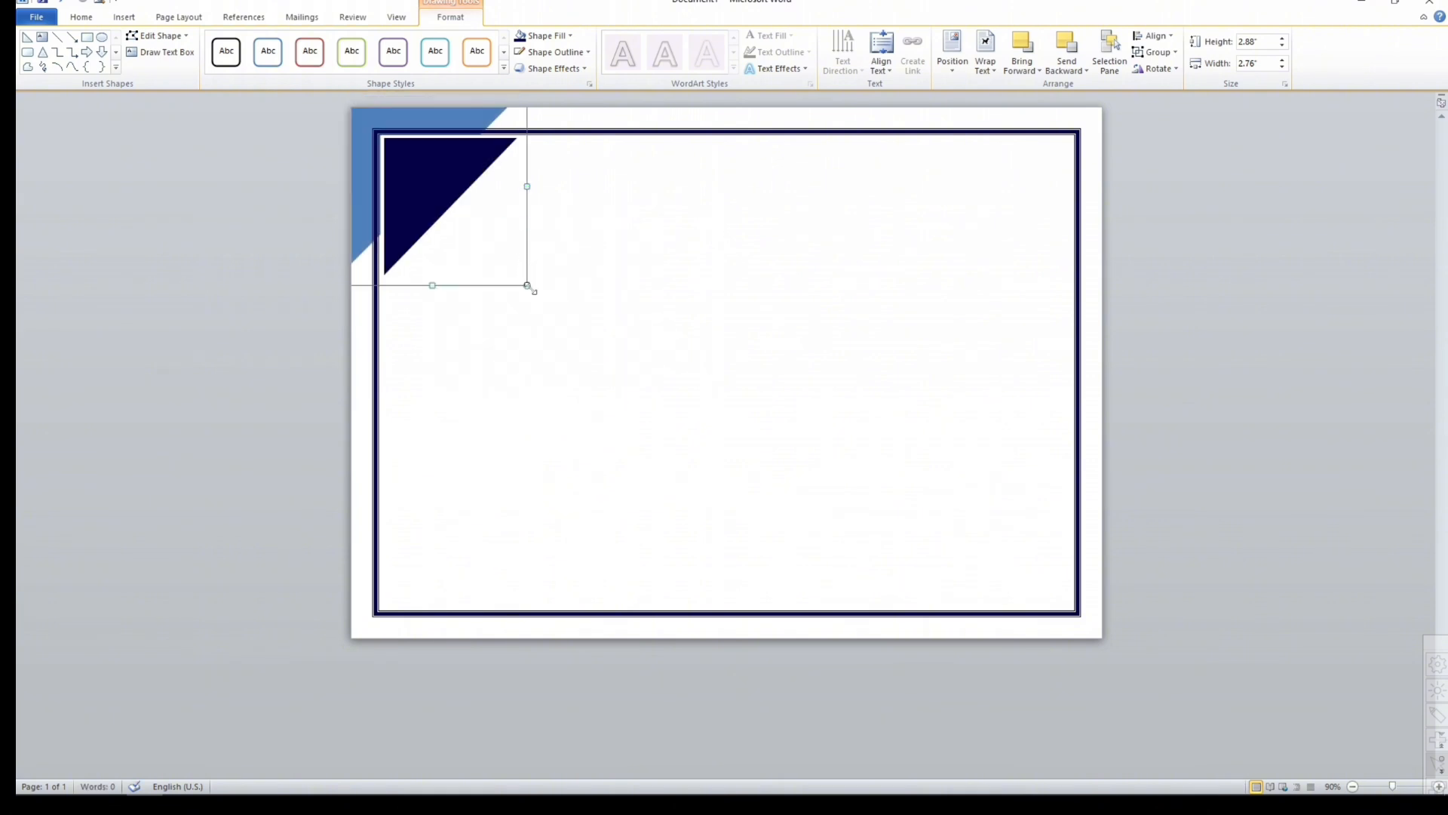
left_click_drag(528, 286, 471, 220)
left_click_drag(417, 160, 443, 221)
key("Up")
key("Left")
key("Up")
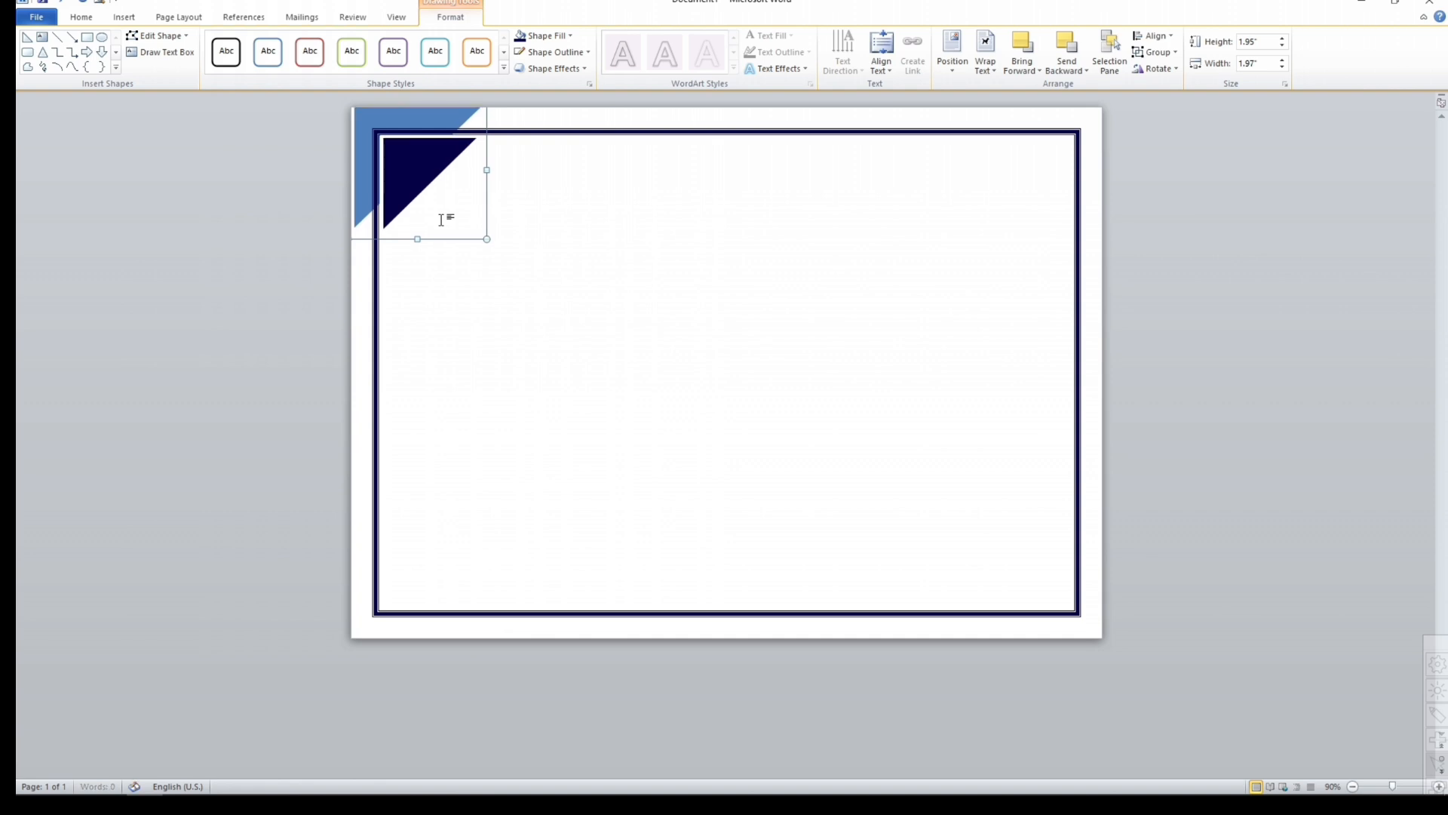
key("Left")
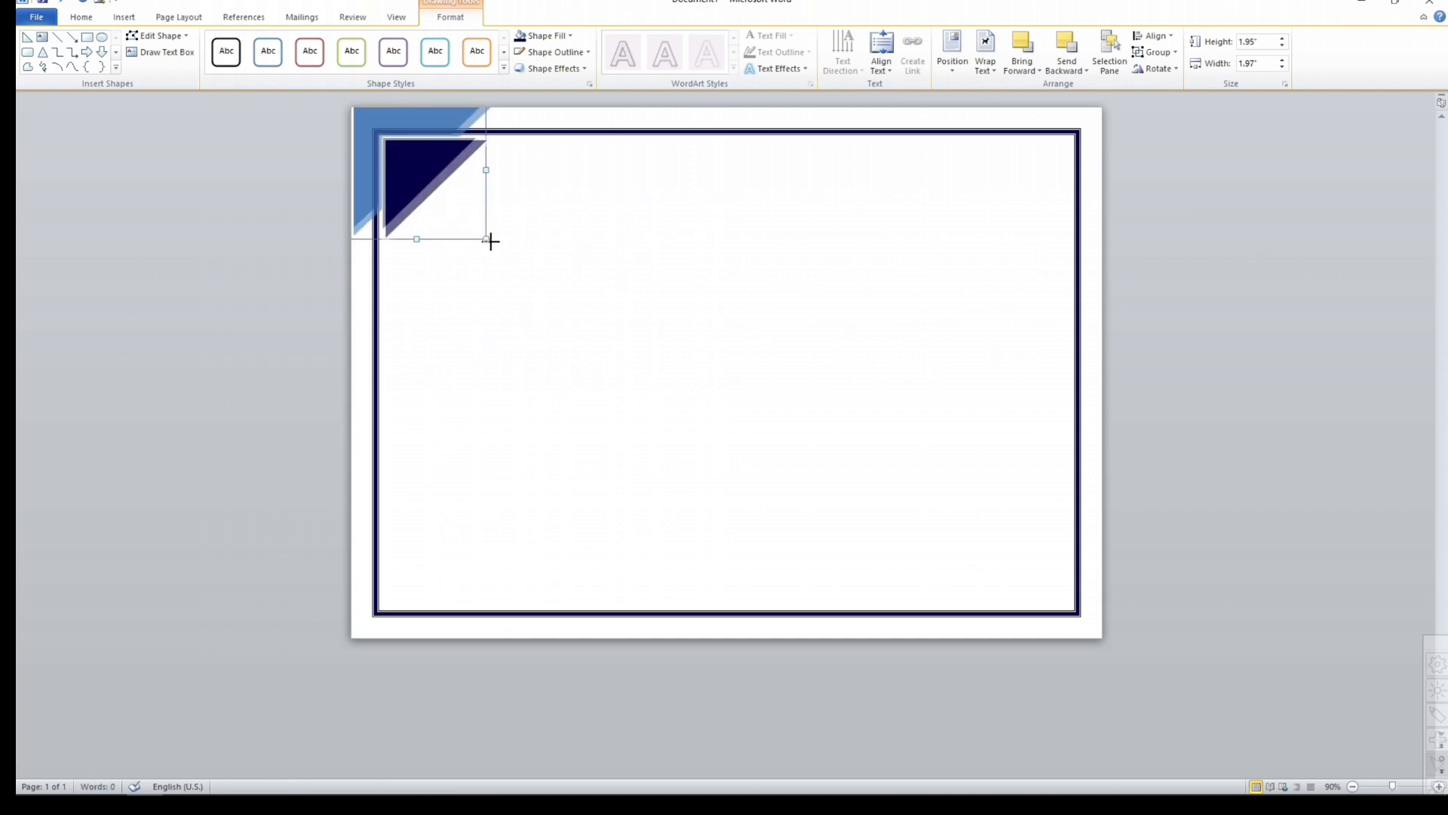
Enlarge the corner triangle group to about 2.09" by 2.14" and nudge it up and left to fit the page corner and border.
left_click_drag(486, 238, 496, 247)
key("Left")
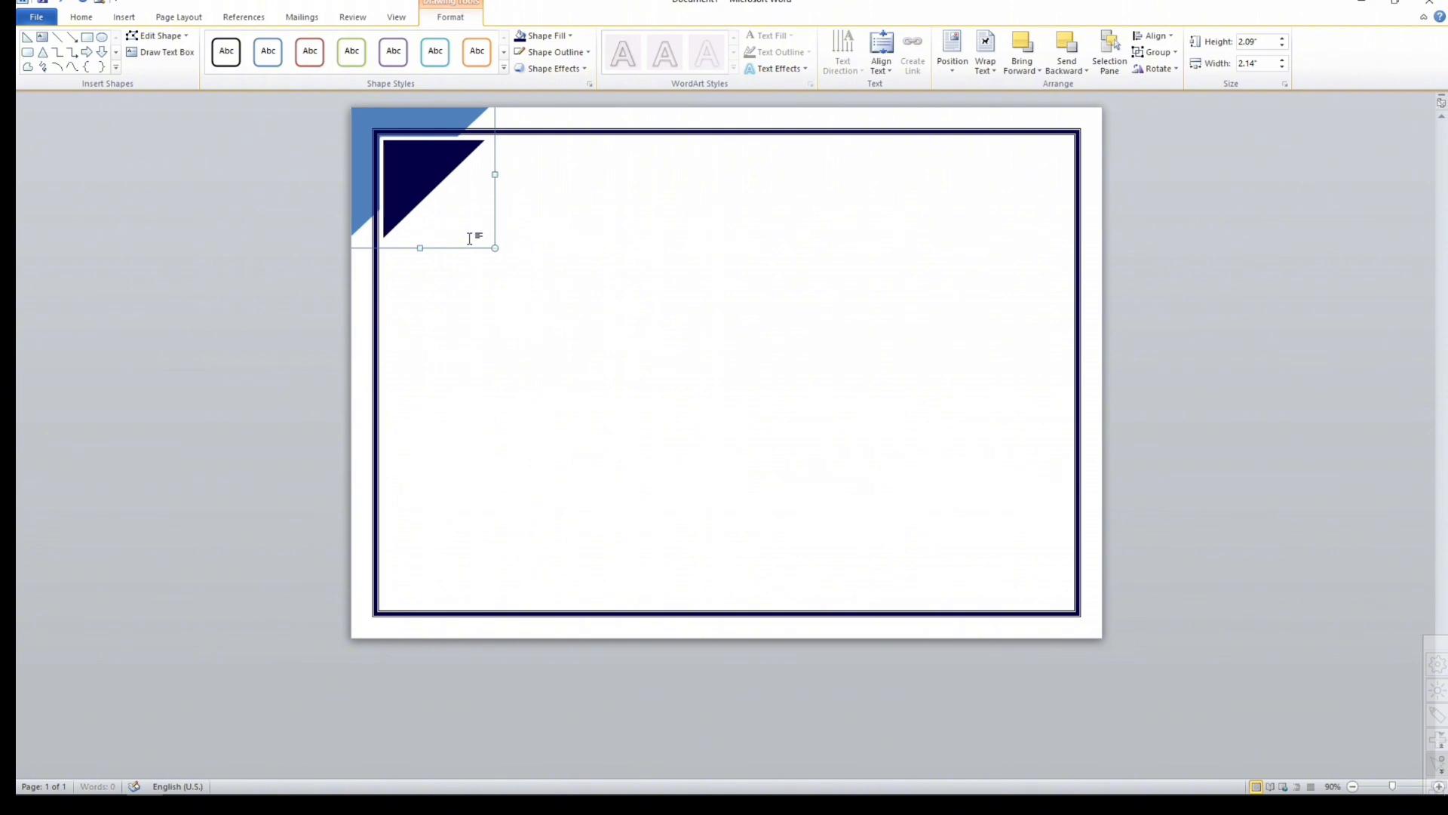
key("Up")
key("Up")
key("Up")
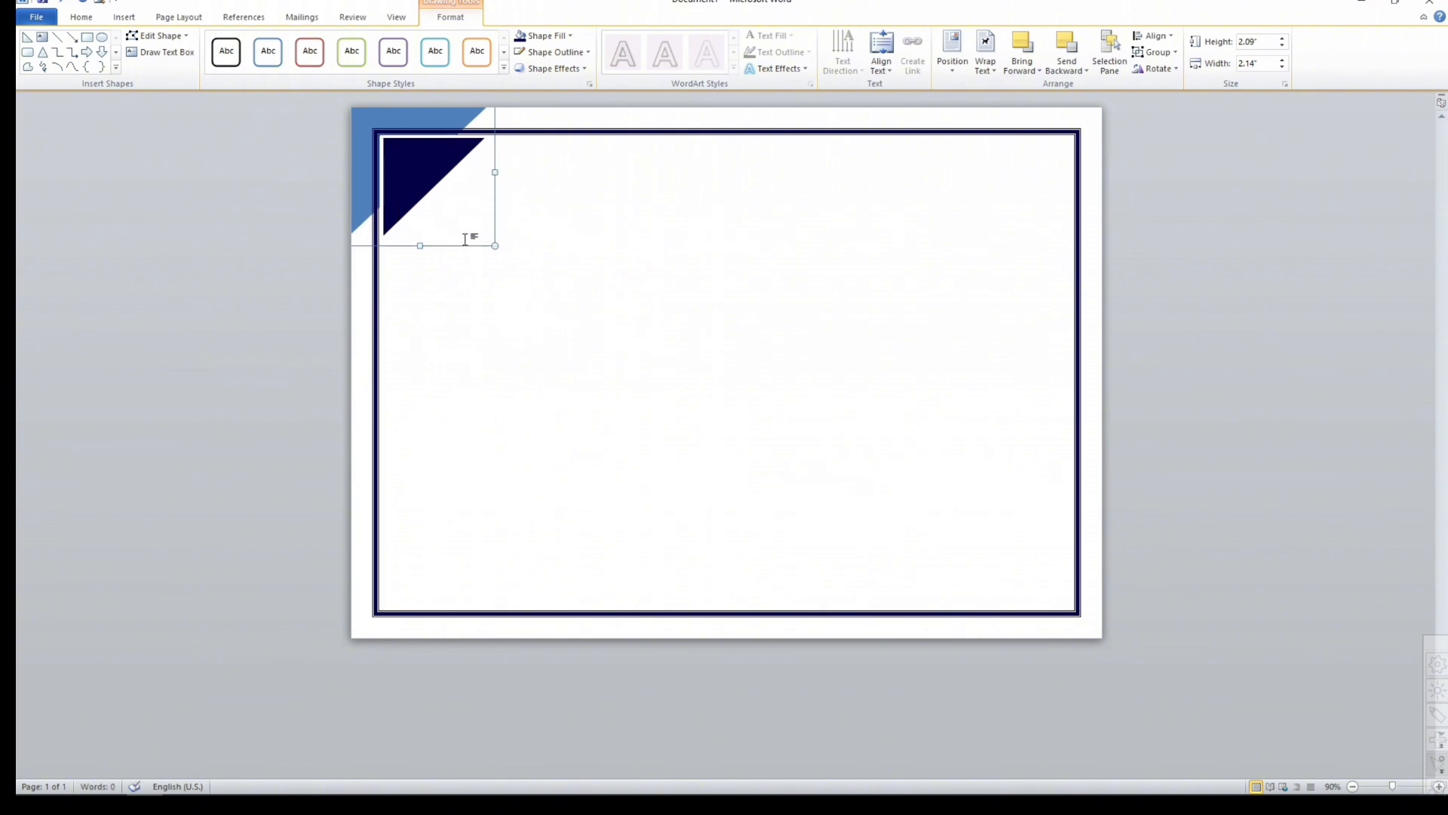
key("Left")
key("Left")
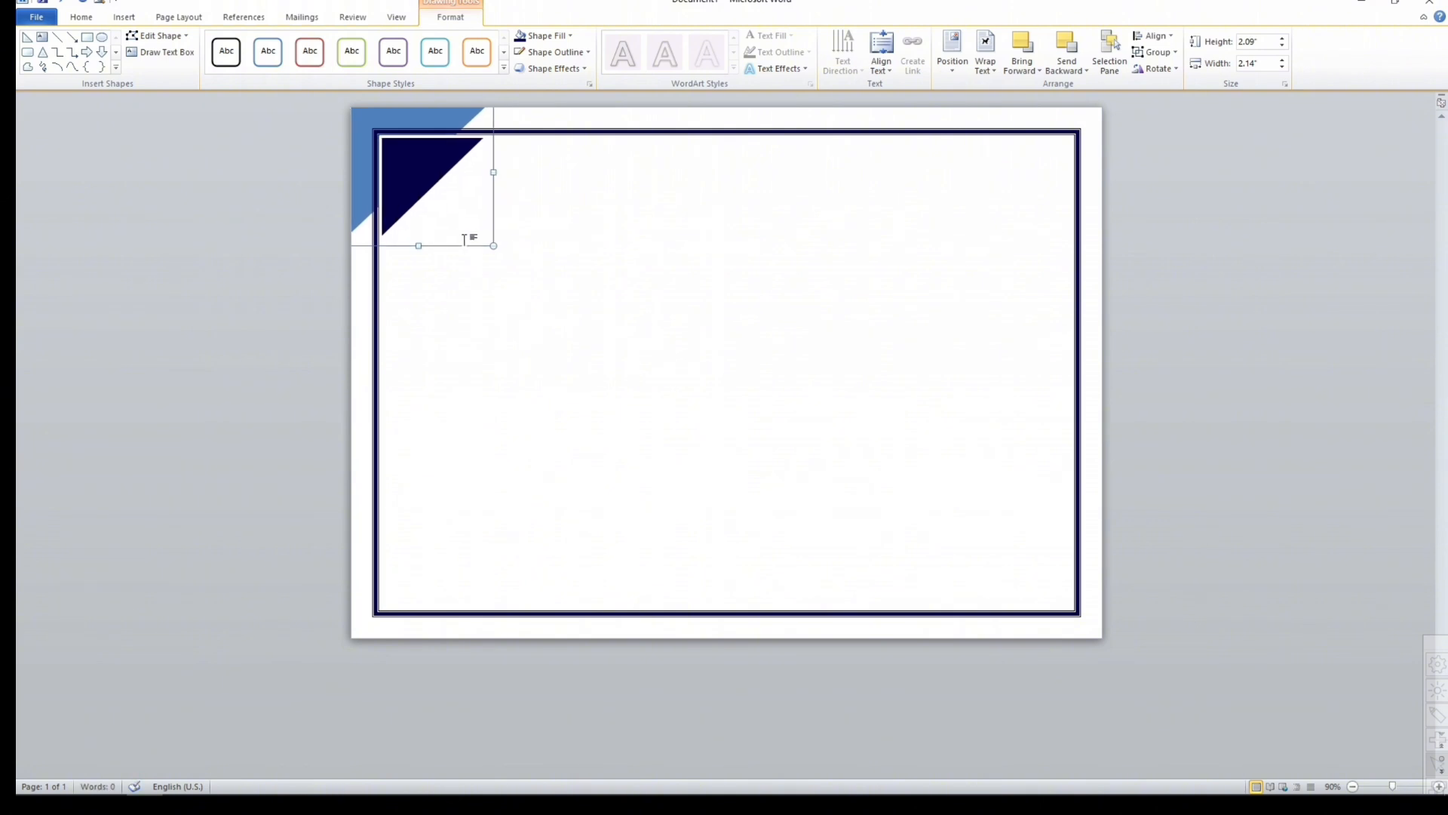
key("Up")
left_click(584, 240)
Duplicate the triangle group, rotate the copy 180 degrees, and fit it into the page's lower-right corner.
left_click(409, 175)
left_click_drag(493, 220, 575, 295)
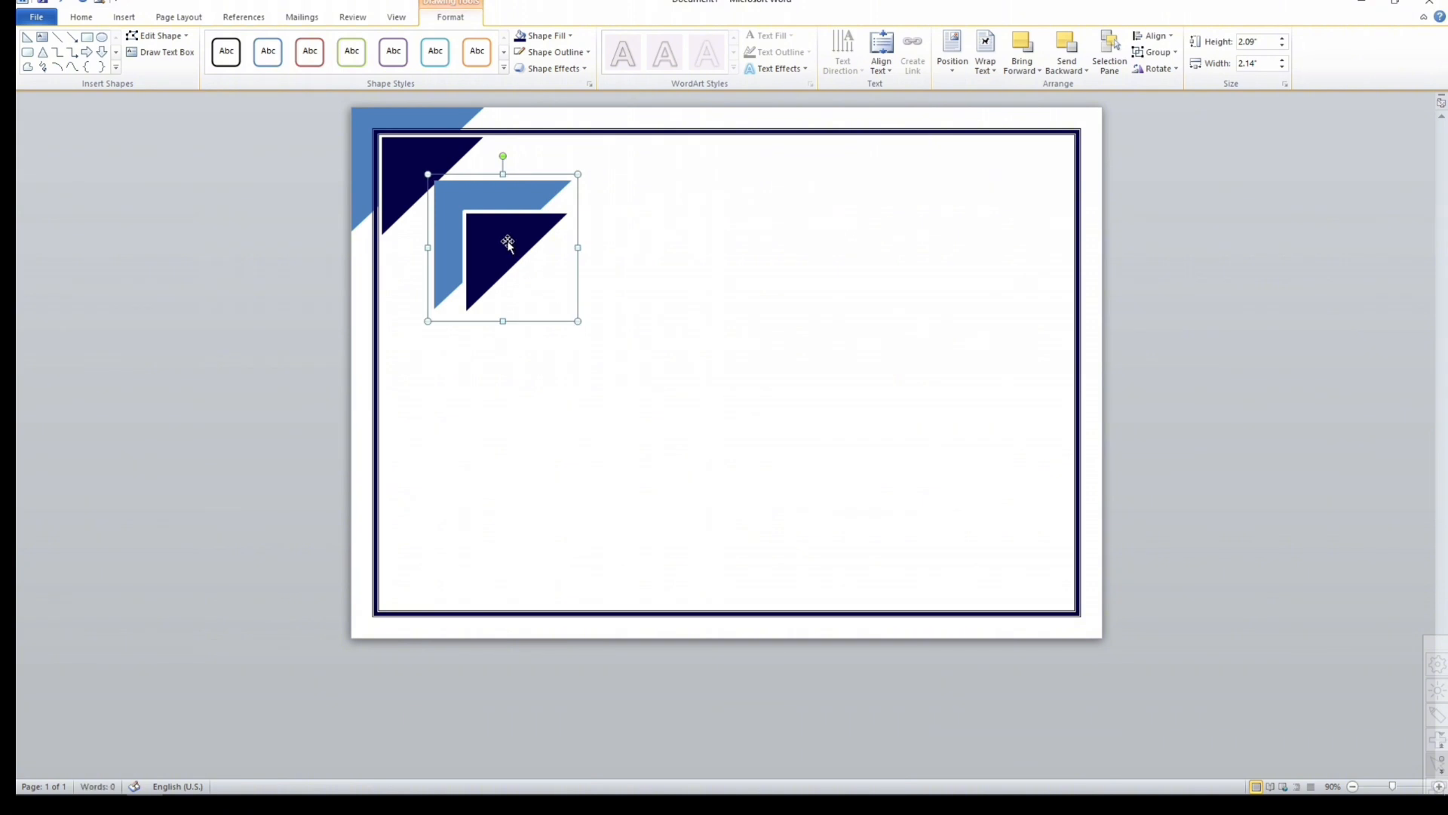
left_click_drag(504, 158, 505, 309)
left_click_drag(526, 258, 1037, 587)
left_click(766, 415)
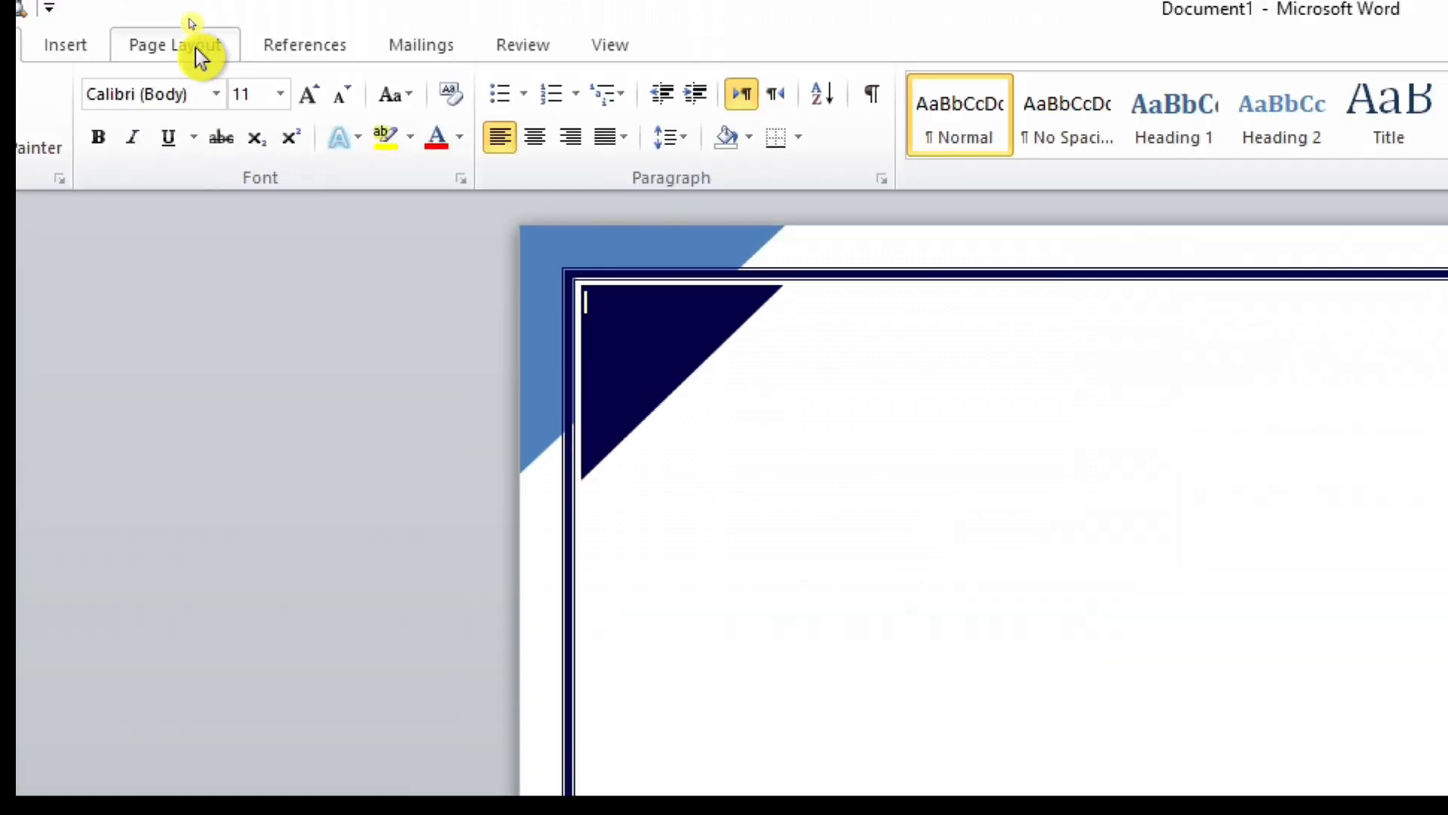
Draw a narrow upright parallelogram about 3.86" high and 0.9" wide on the left half of the page.
left_click(190, 20)
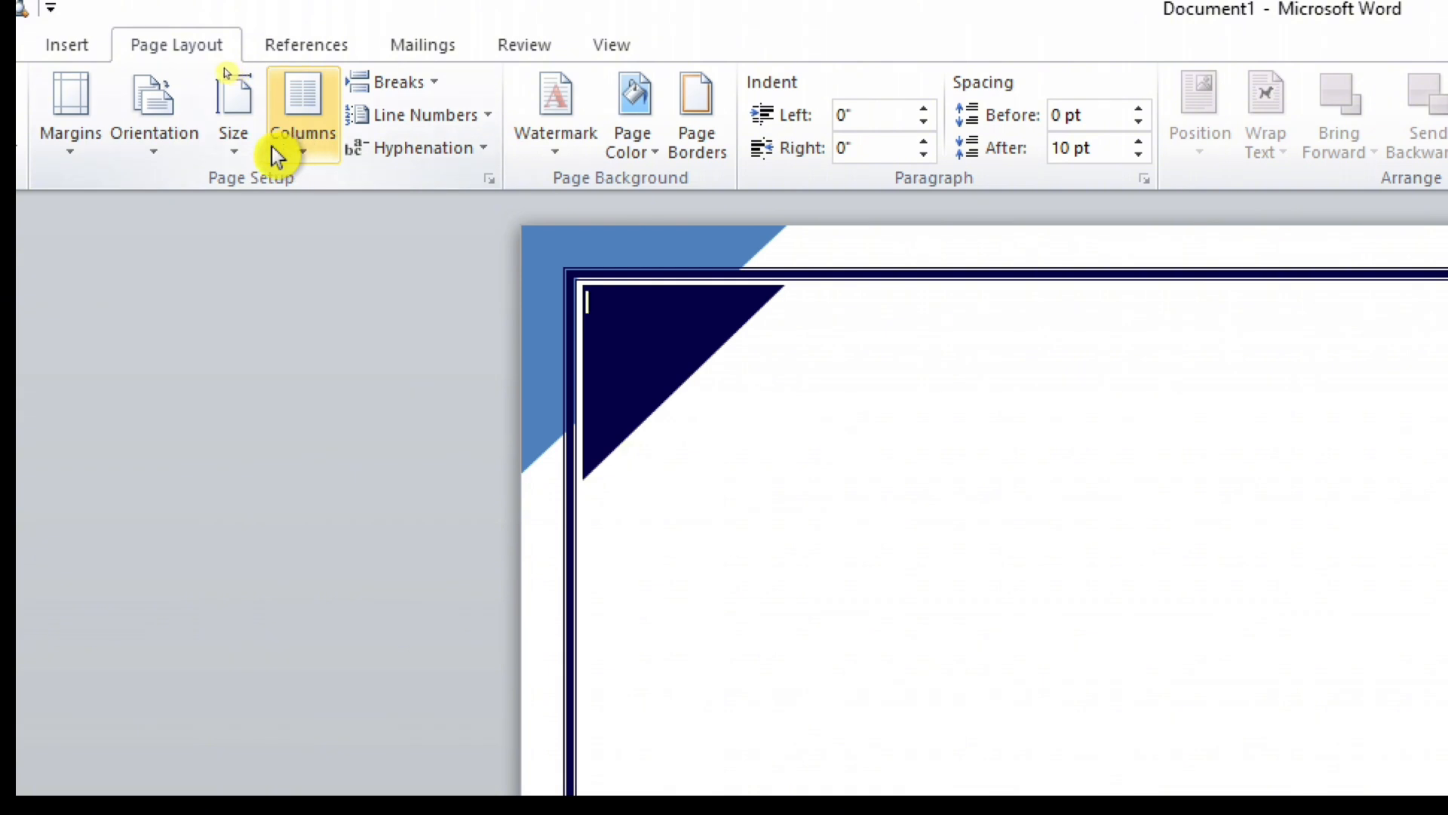
left_click(249, 59)
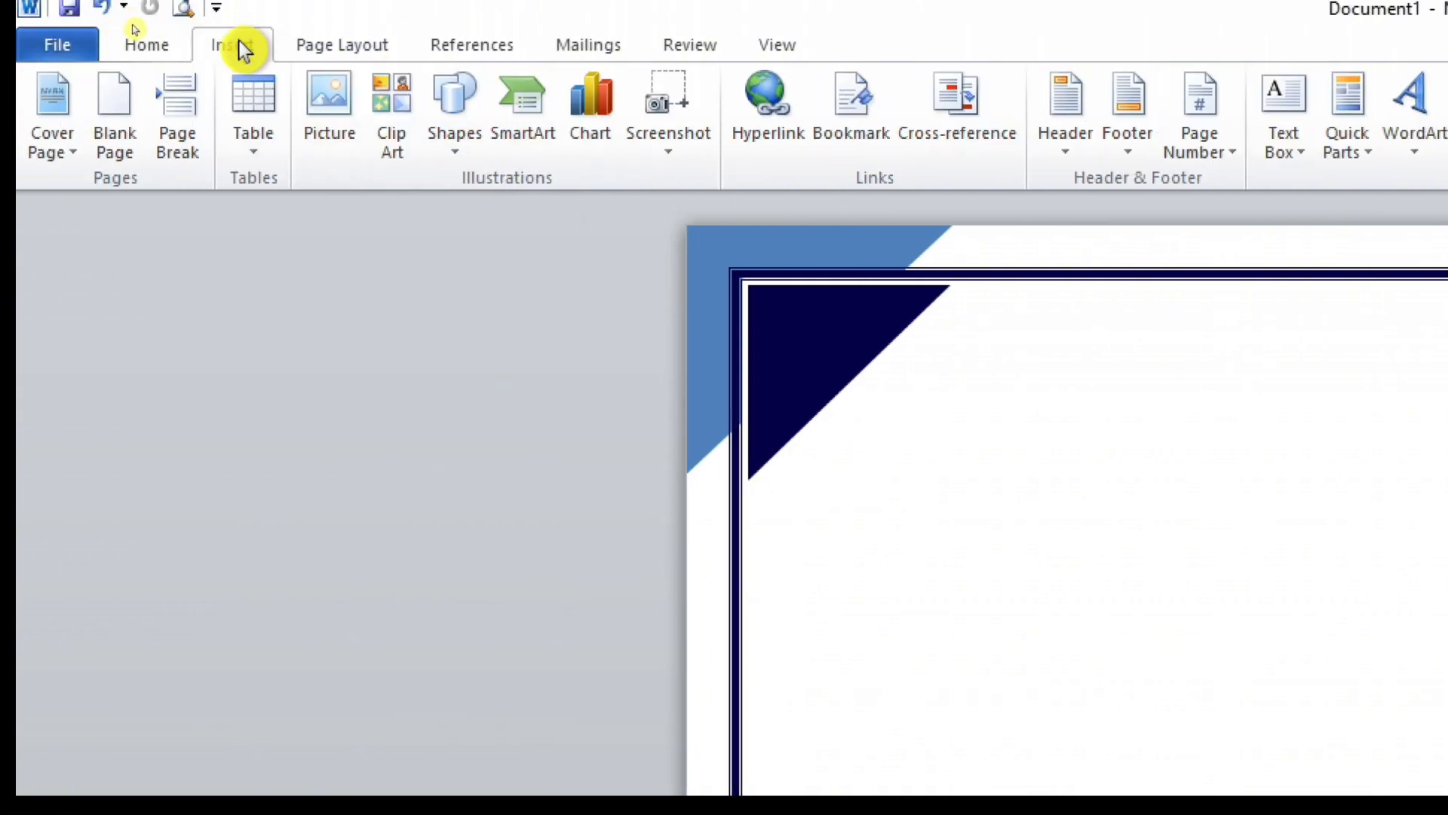
left_click(455, 151)
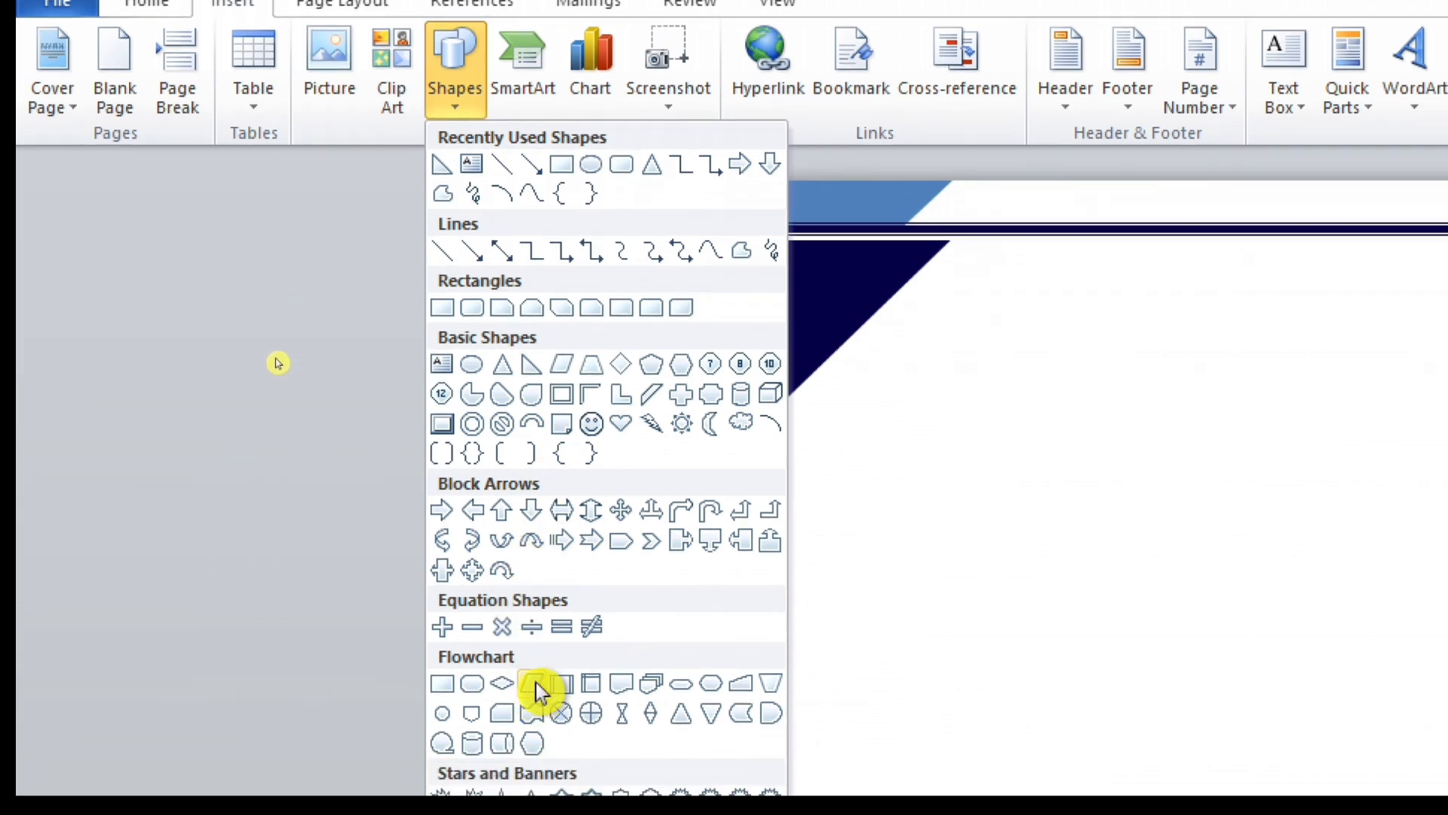
left_click(536, 733)
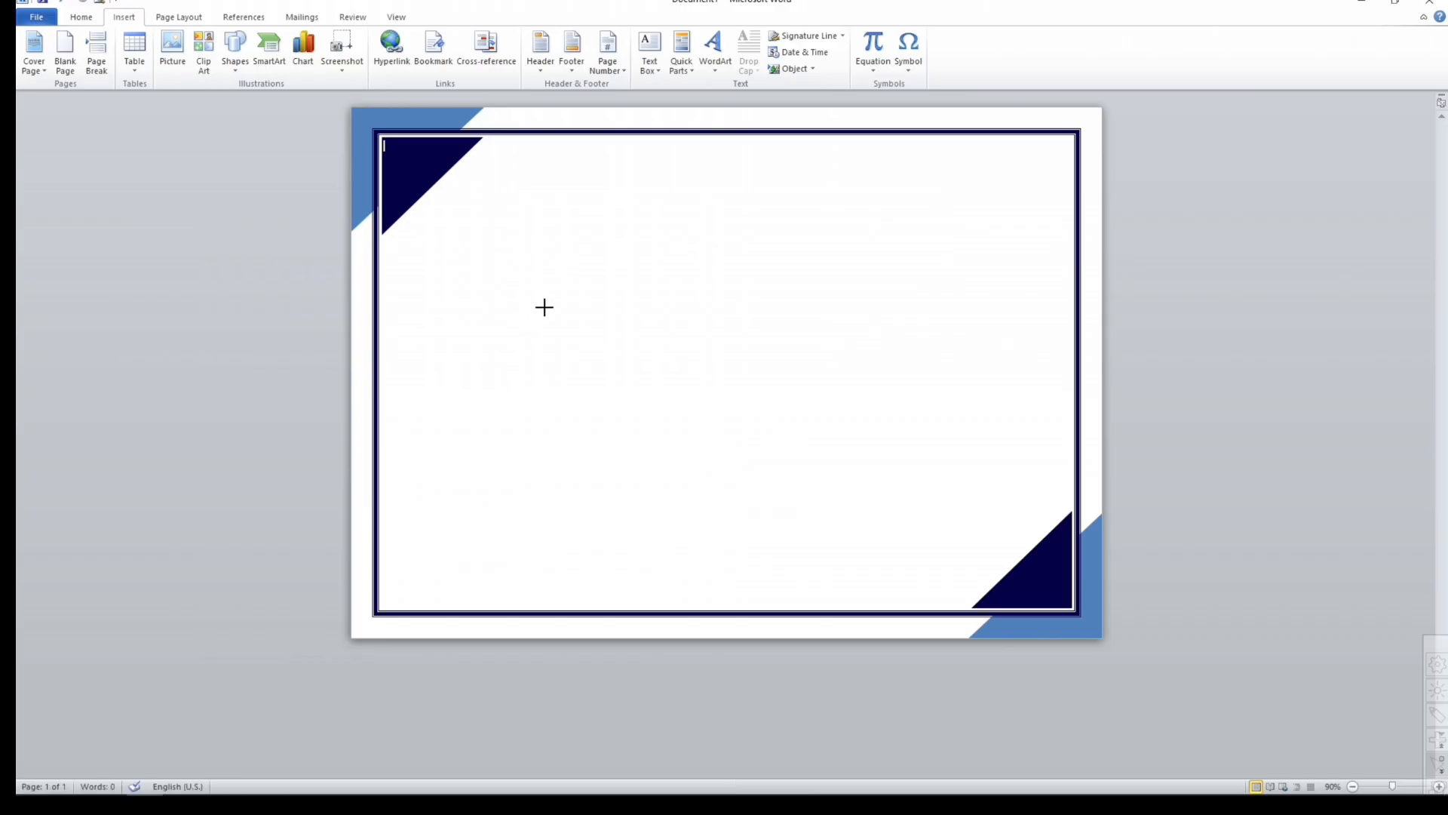
left_click_drag(1071, 581, 1163, 814)
left_click_drag(590, 537, 633, 550)
left_click_drag(632, 306, 601, 302)
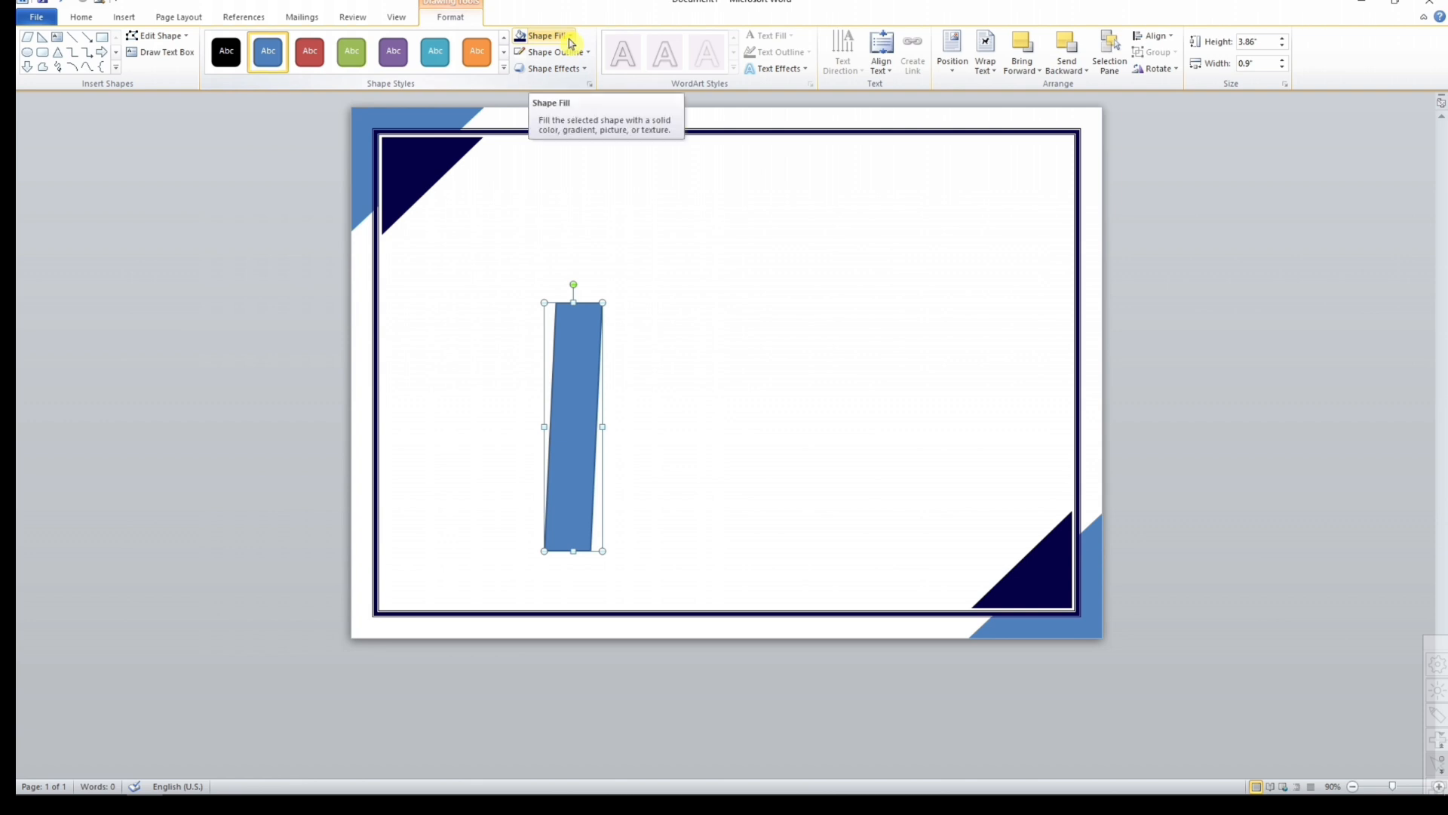
Fill the parallelogram with a gradient using the preset of alternating dark and bright blue bands.
left_click(544, 36)
mouse_move(579, 239)
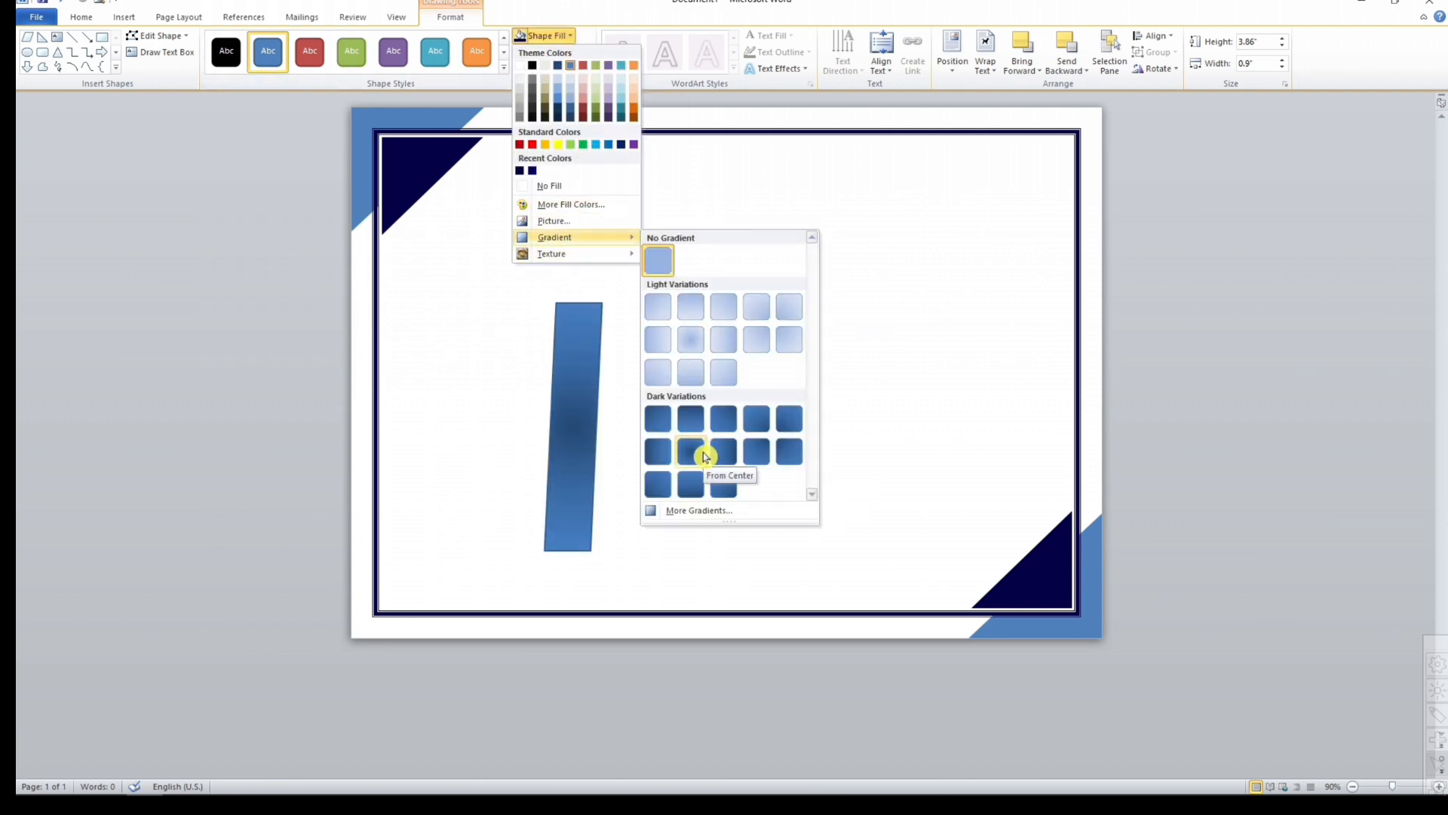
left_click(699, 511)
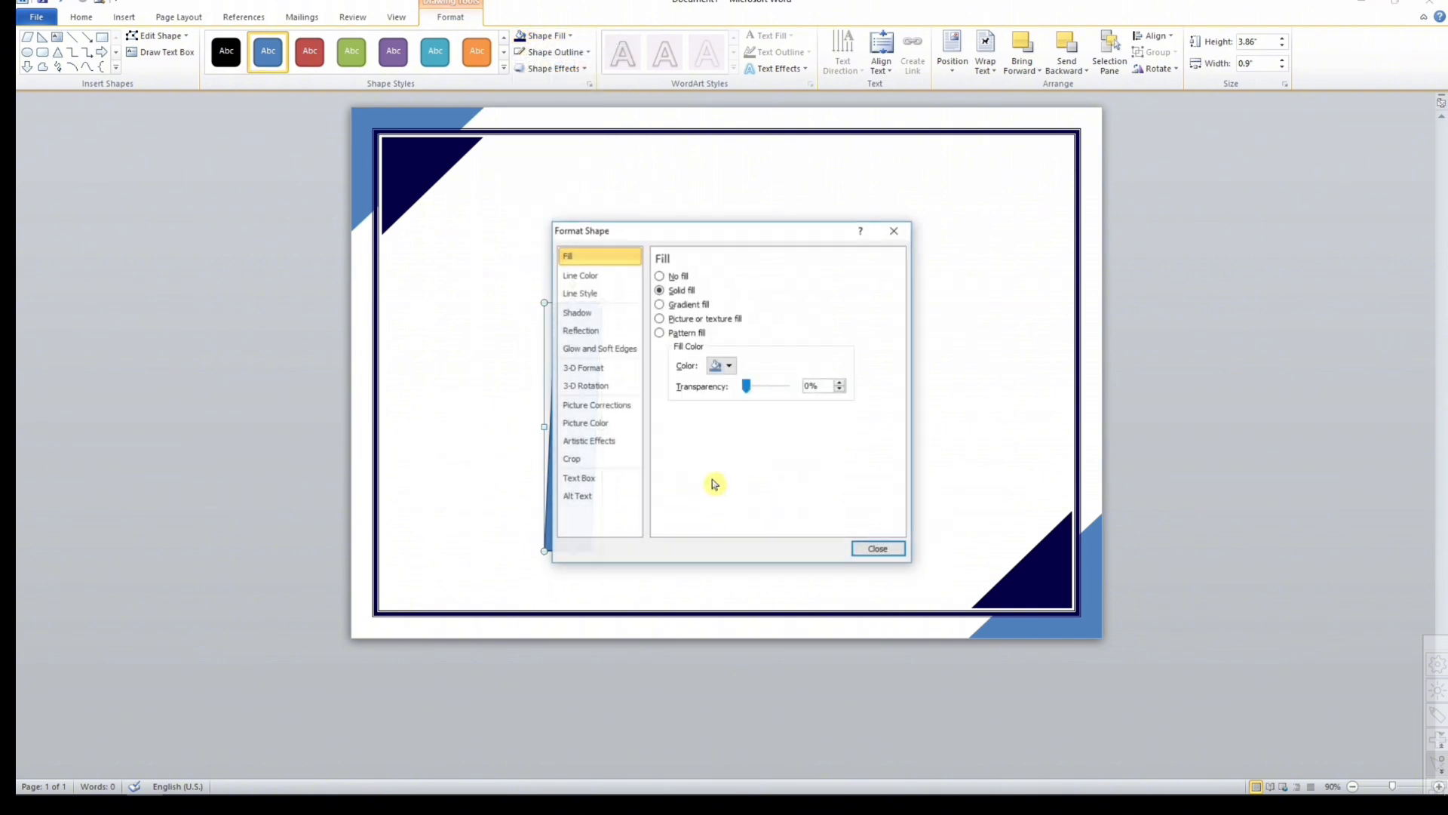
left_click(660, 304)
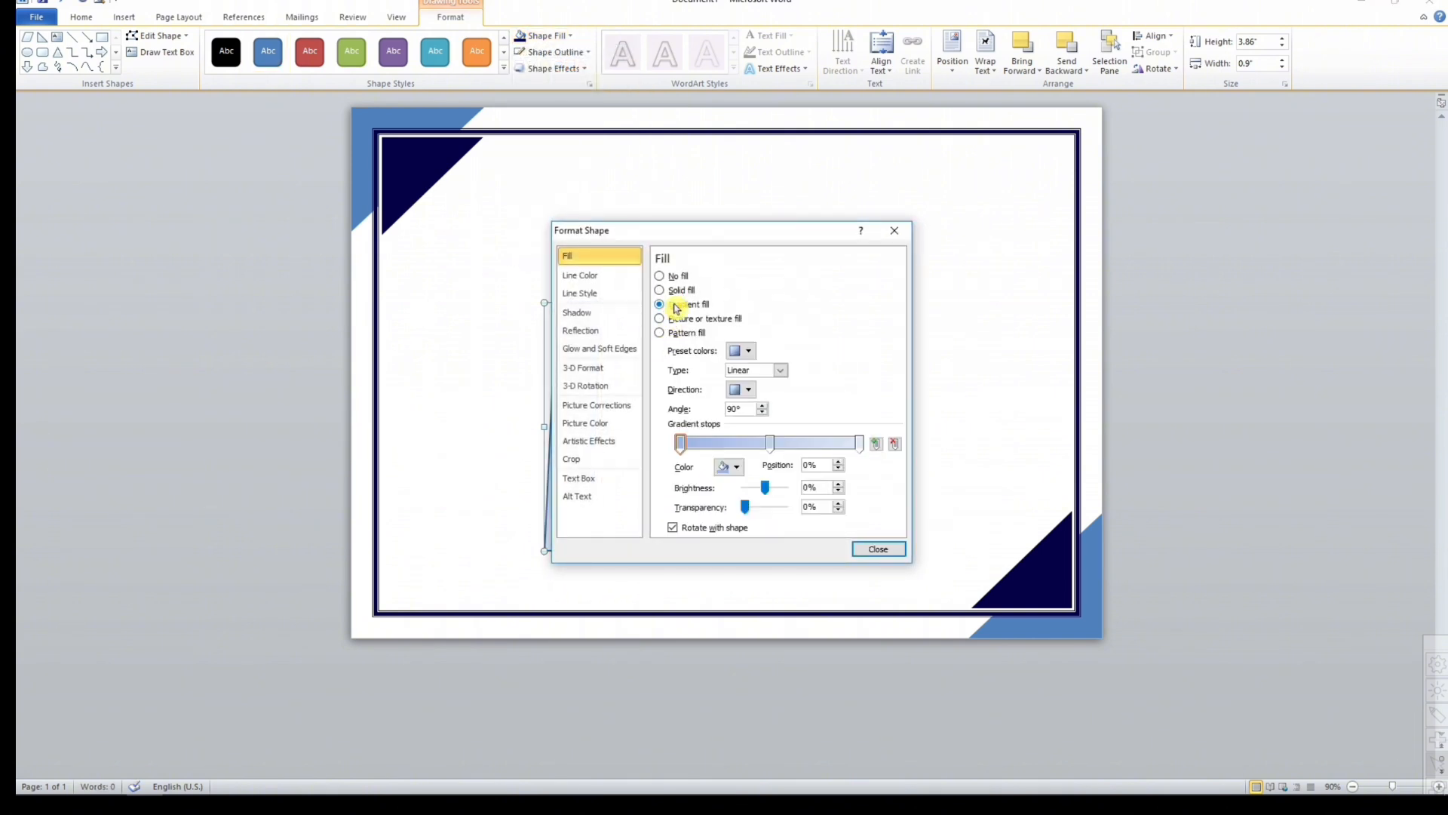
left_click(742, 351)
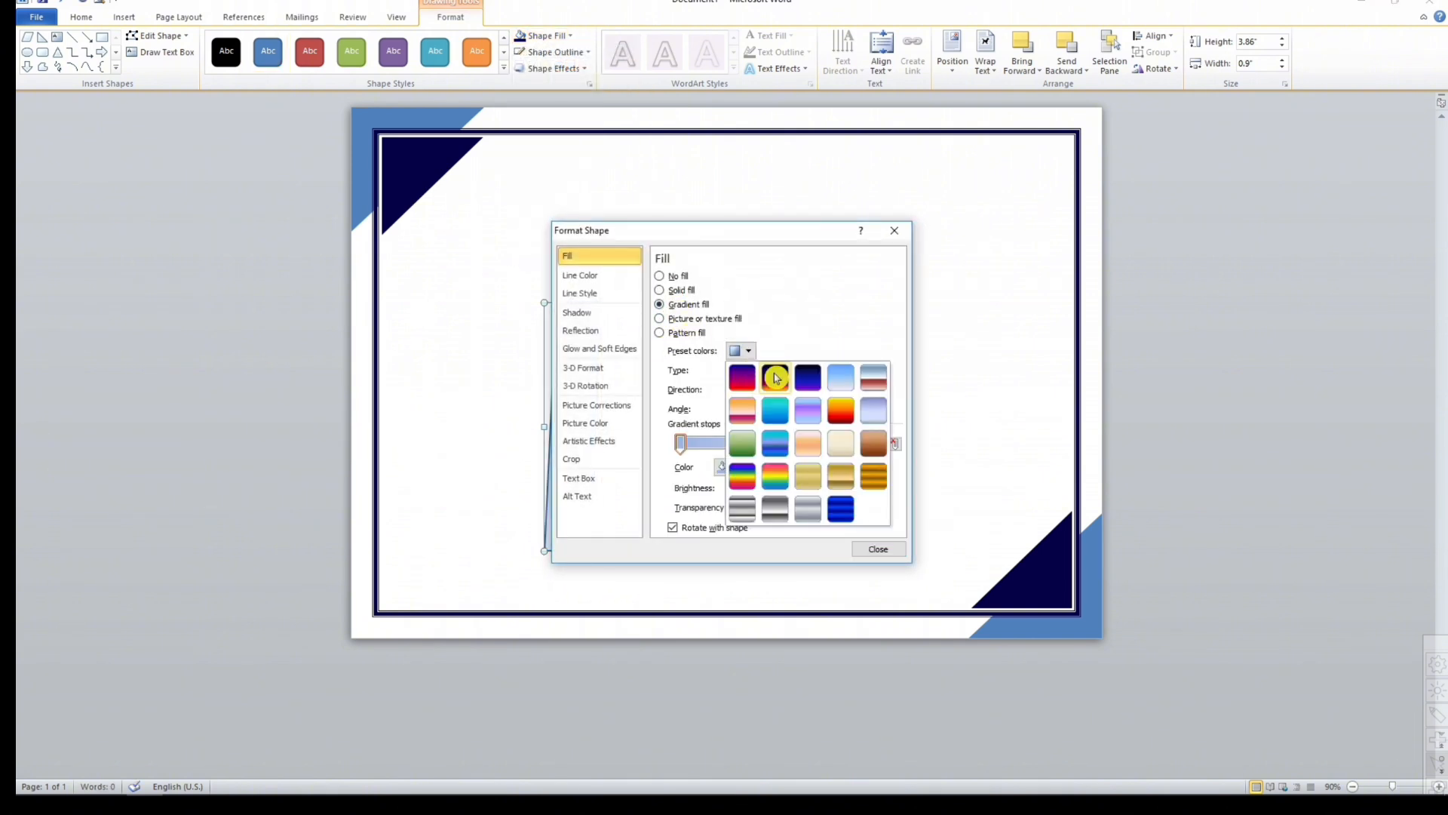
left_click(838, 506)
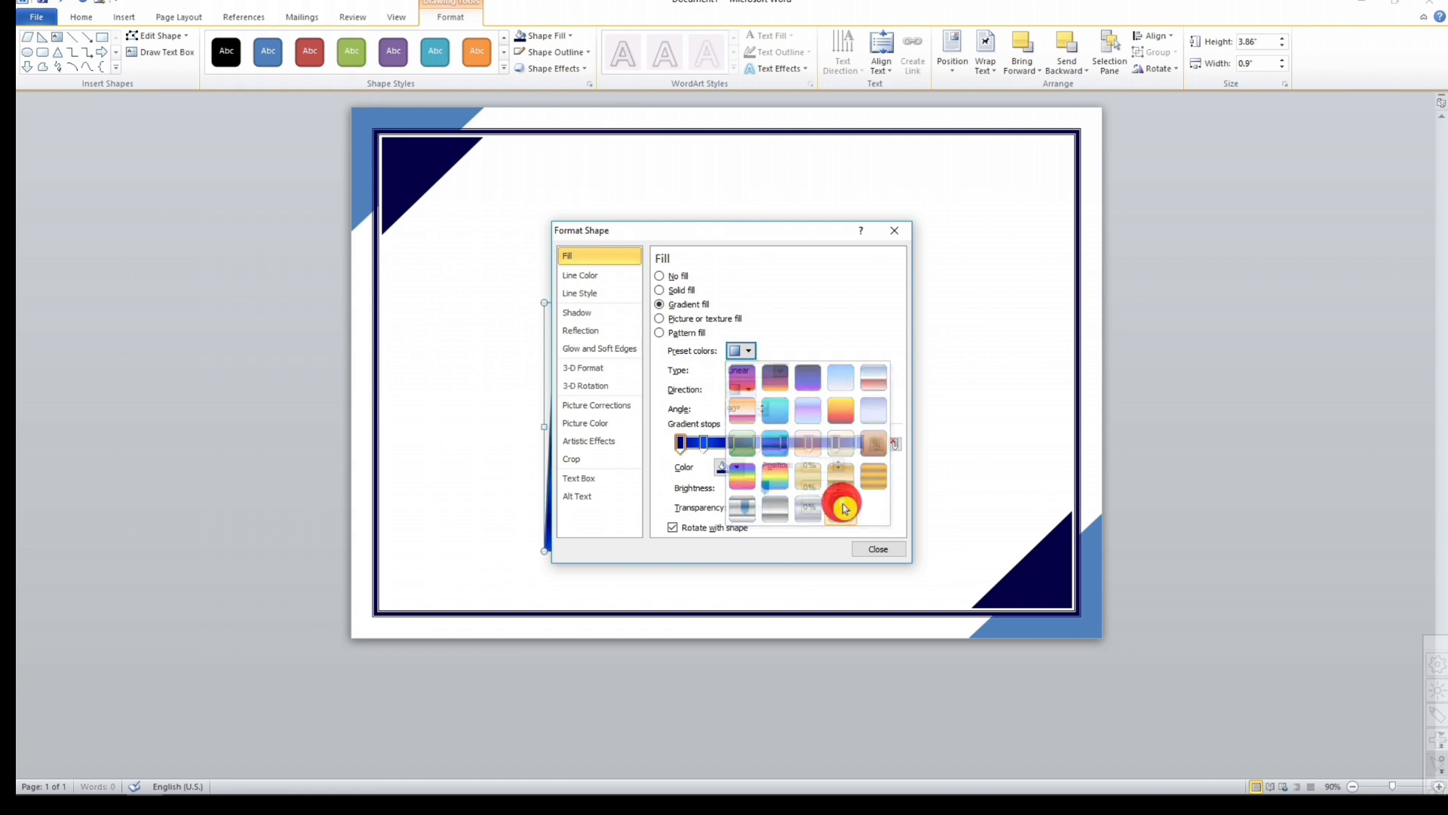
left_click(882, 553)
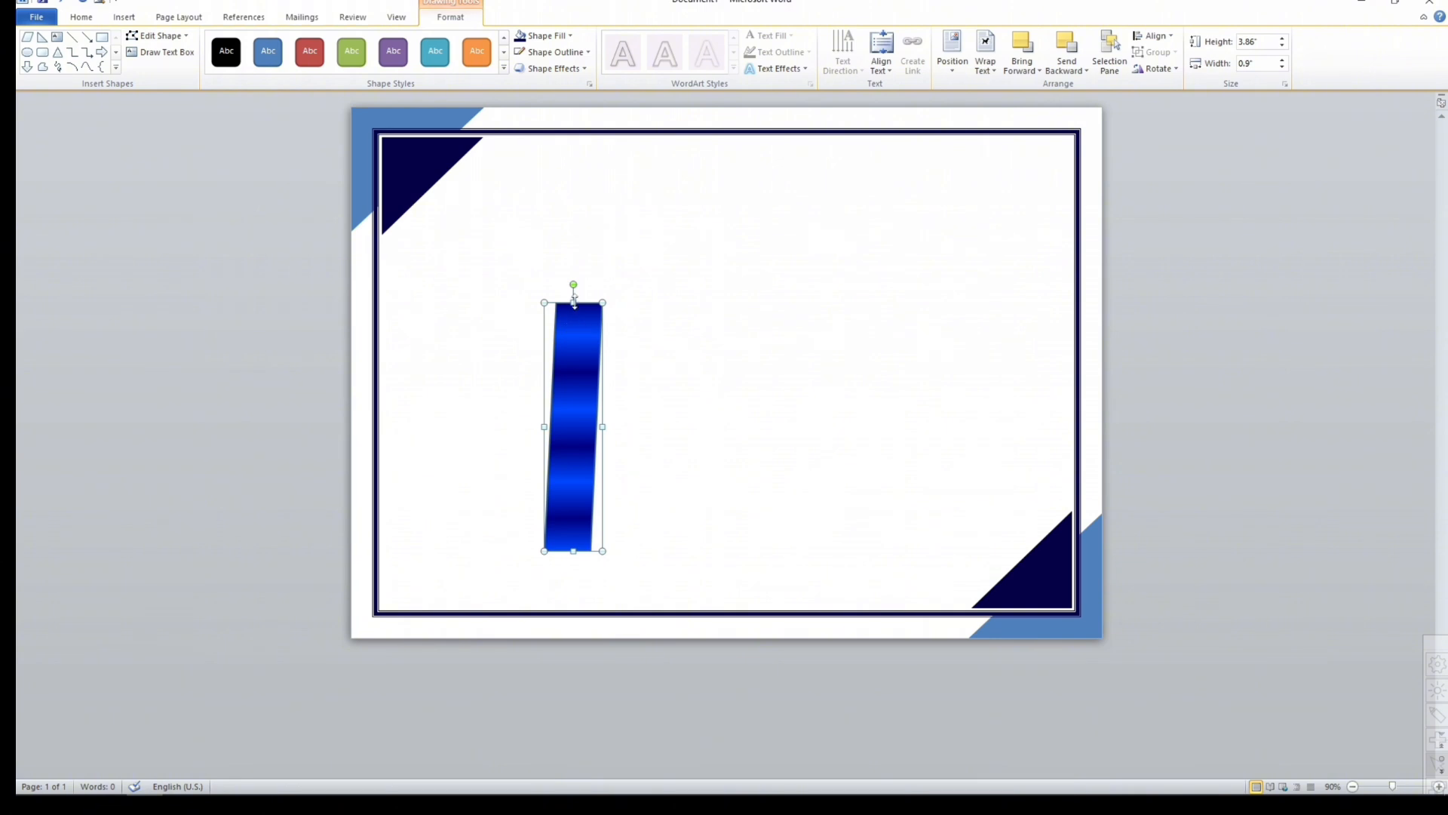
Tilt the blue band diagonally, lengthen it to about 5.49", and place one copy across each of the page's upper-right and lower-left corners.
left_click_drag(574, 289, 385, 347)
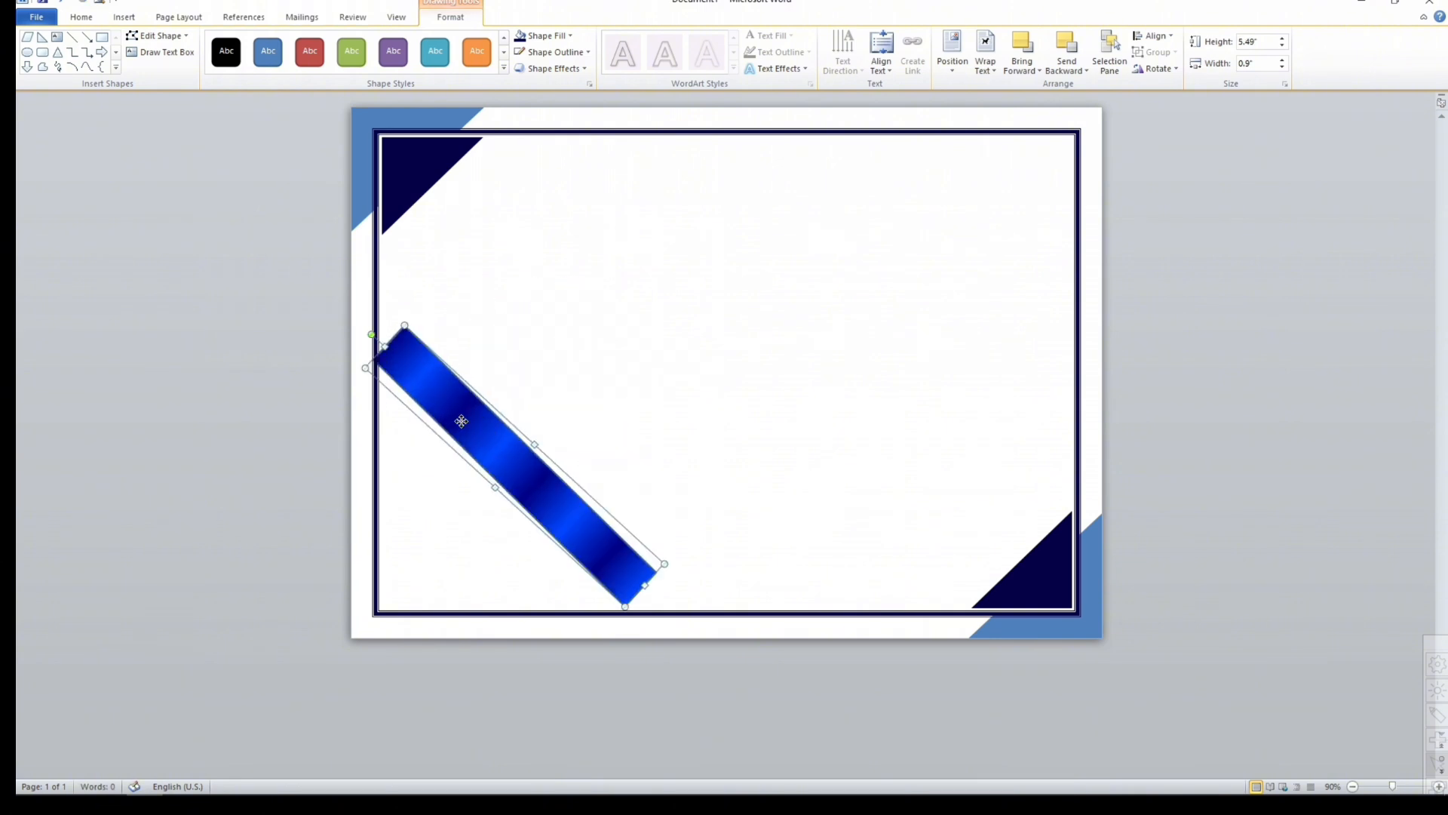
left_click_drag(460, 422, 1033, 187)
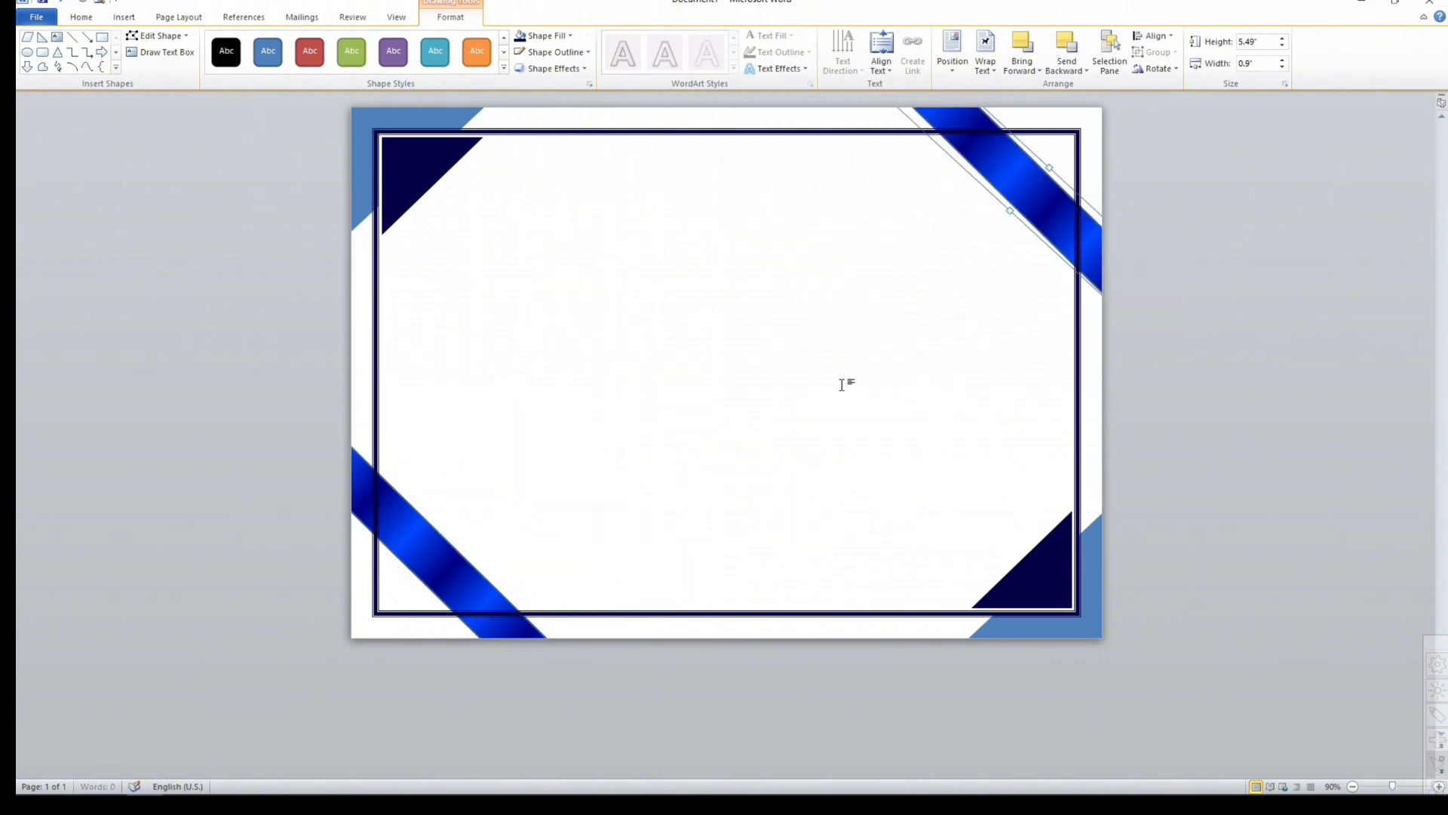
left_click(423, 571)
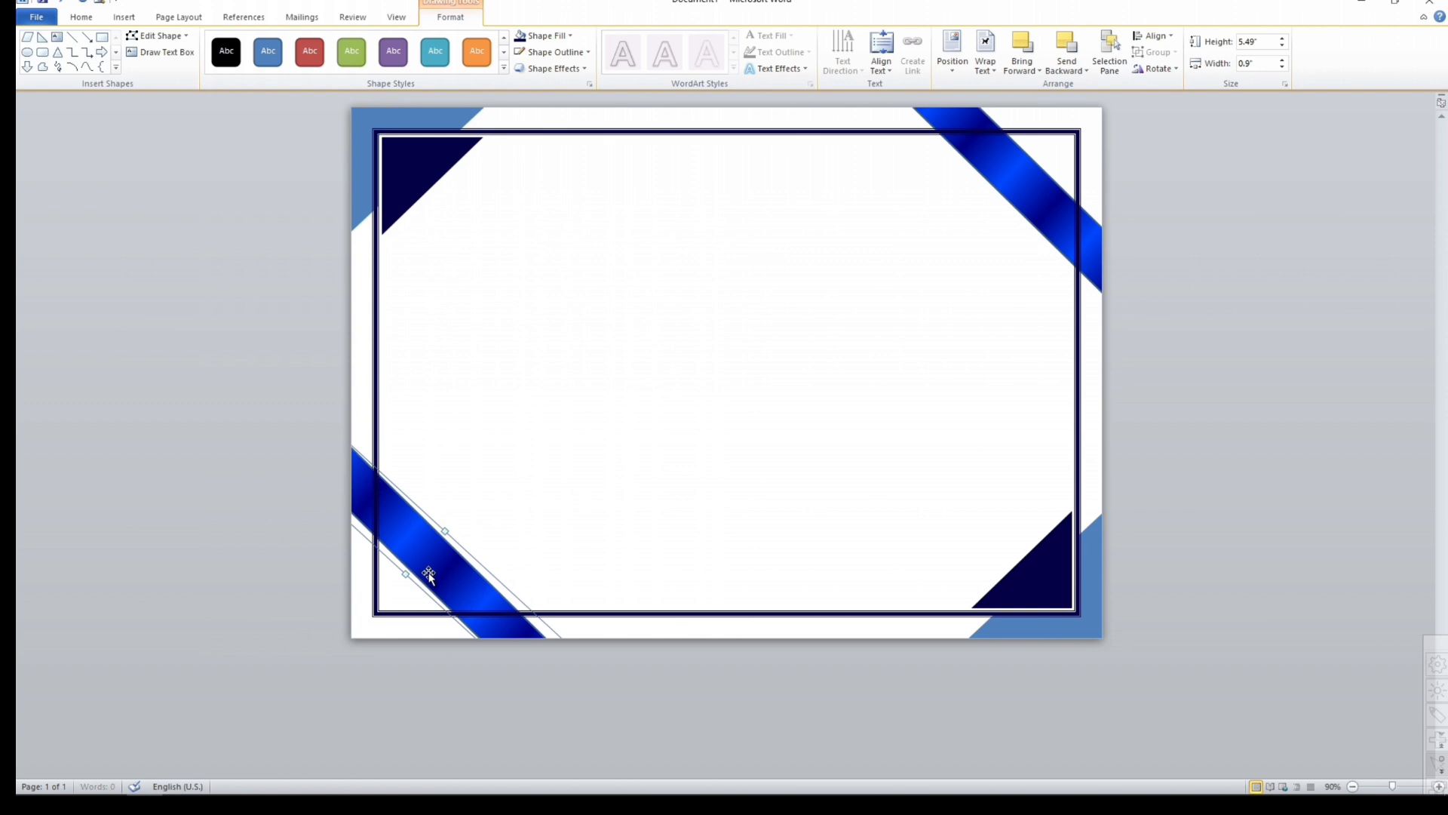
left_click(753, 448)
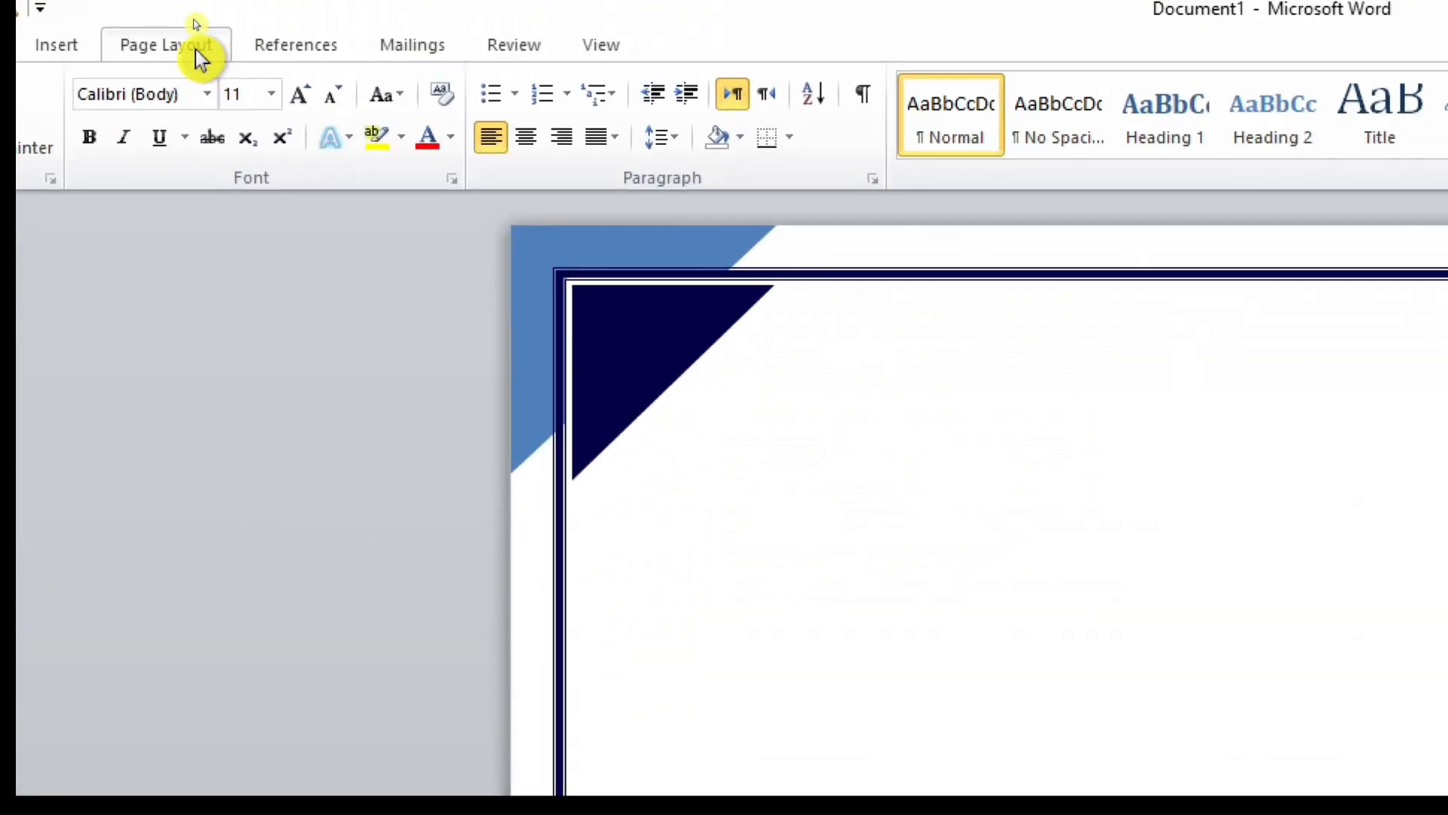
Draw a rectangle about 6.72" high and 9.95" wide inside the page border, overlapping the corner decorations.
left_click(194, 25)
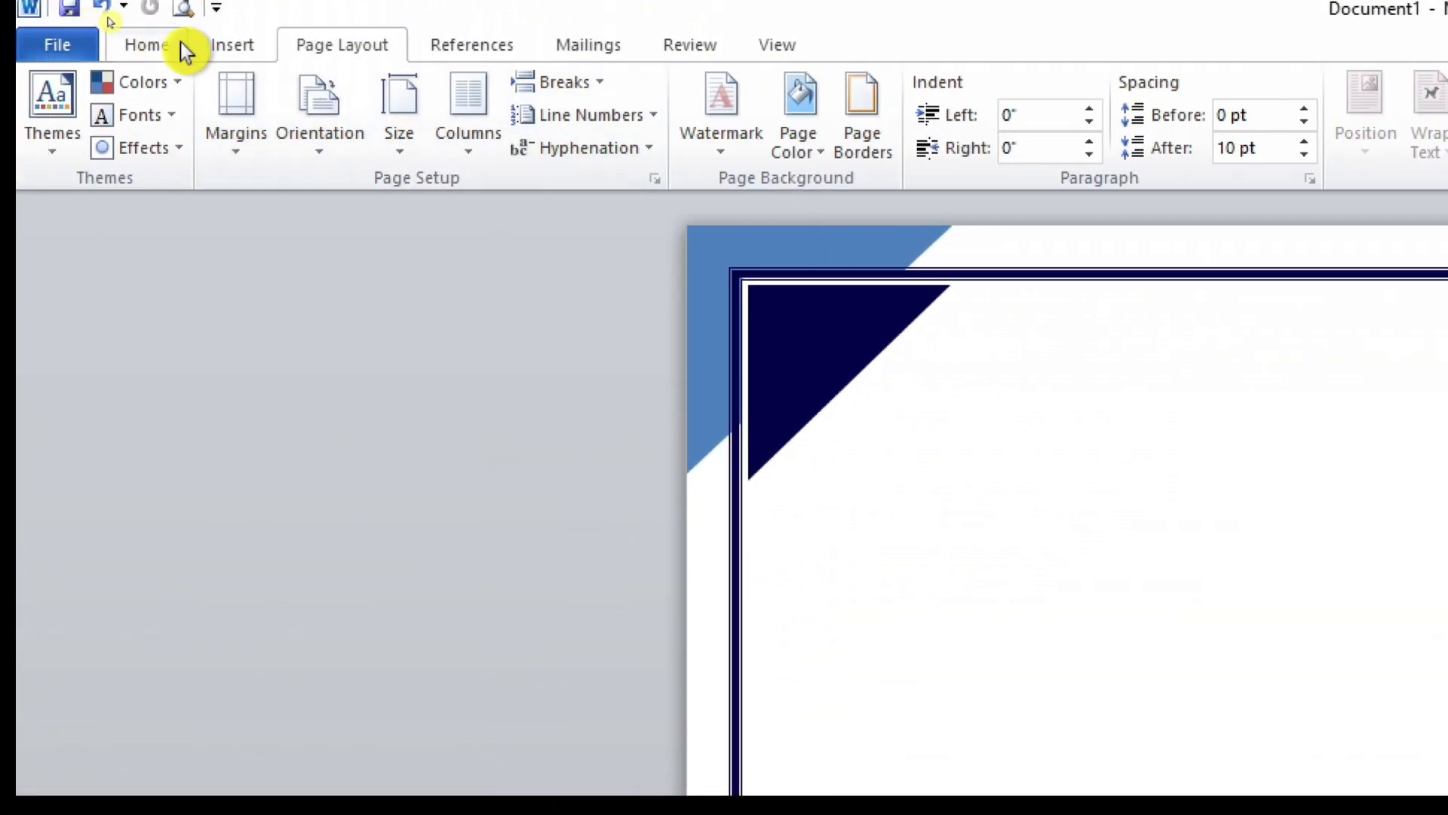
left_click(57, 45)
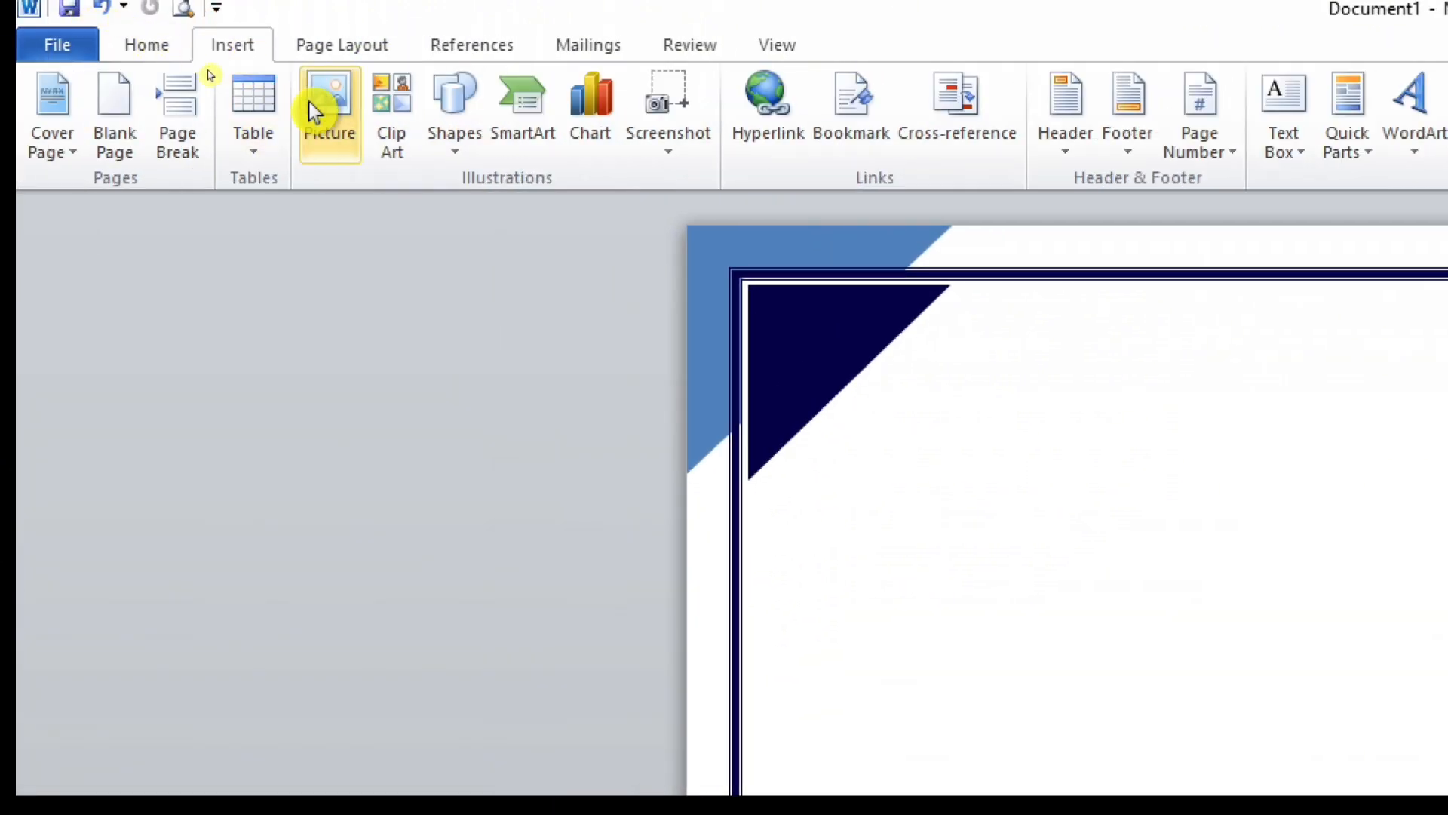
left_click(464, 144)
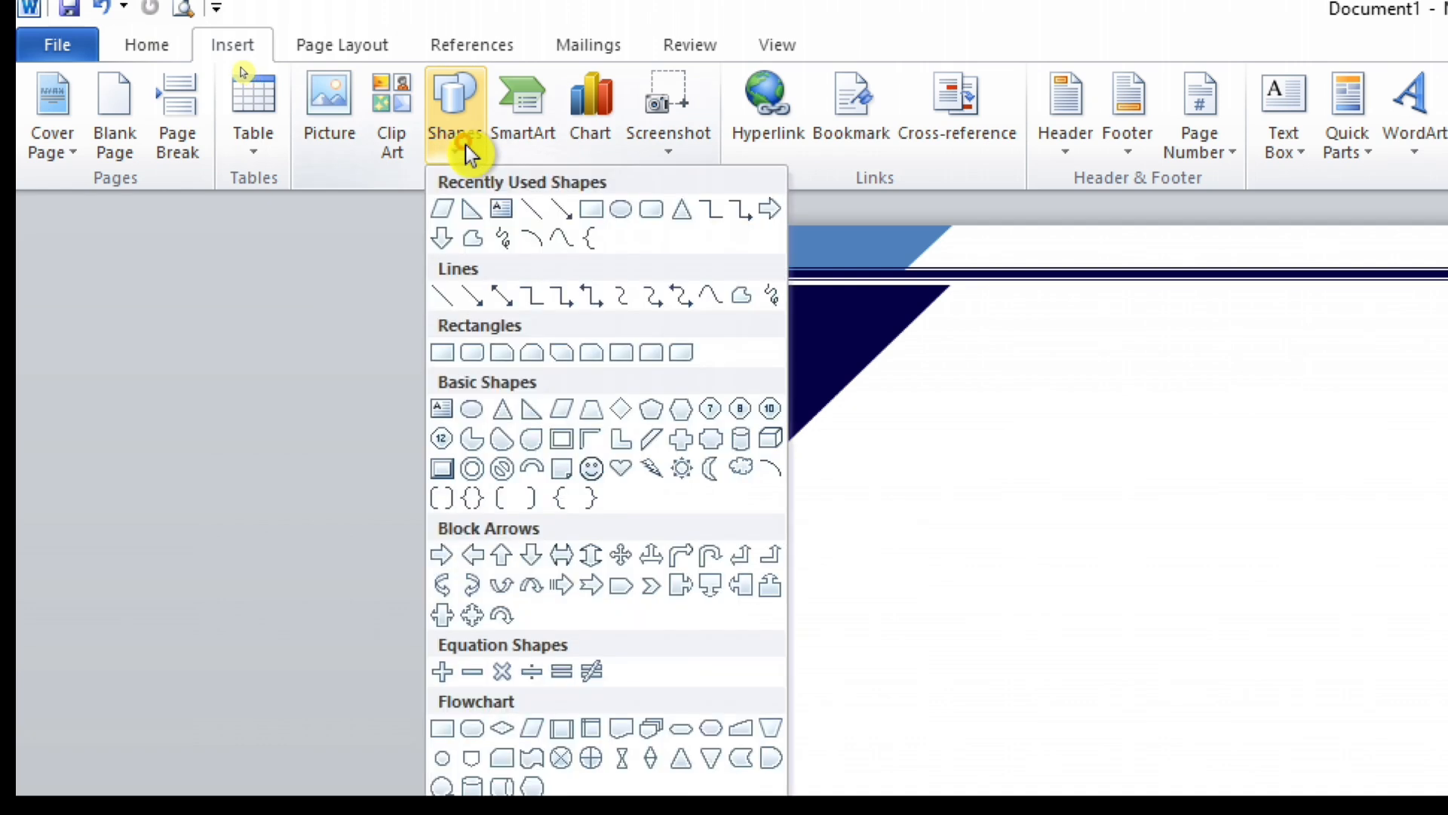
left_click(591, 208)
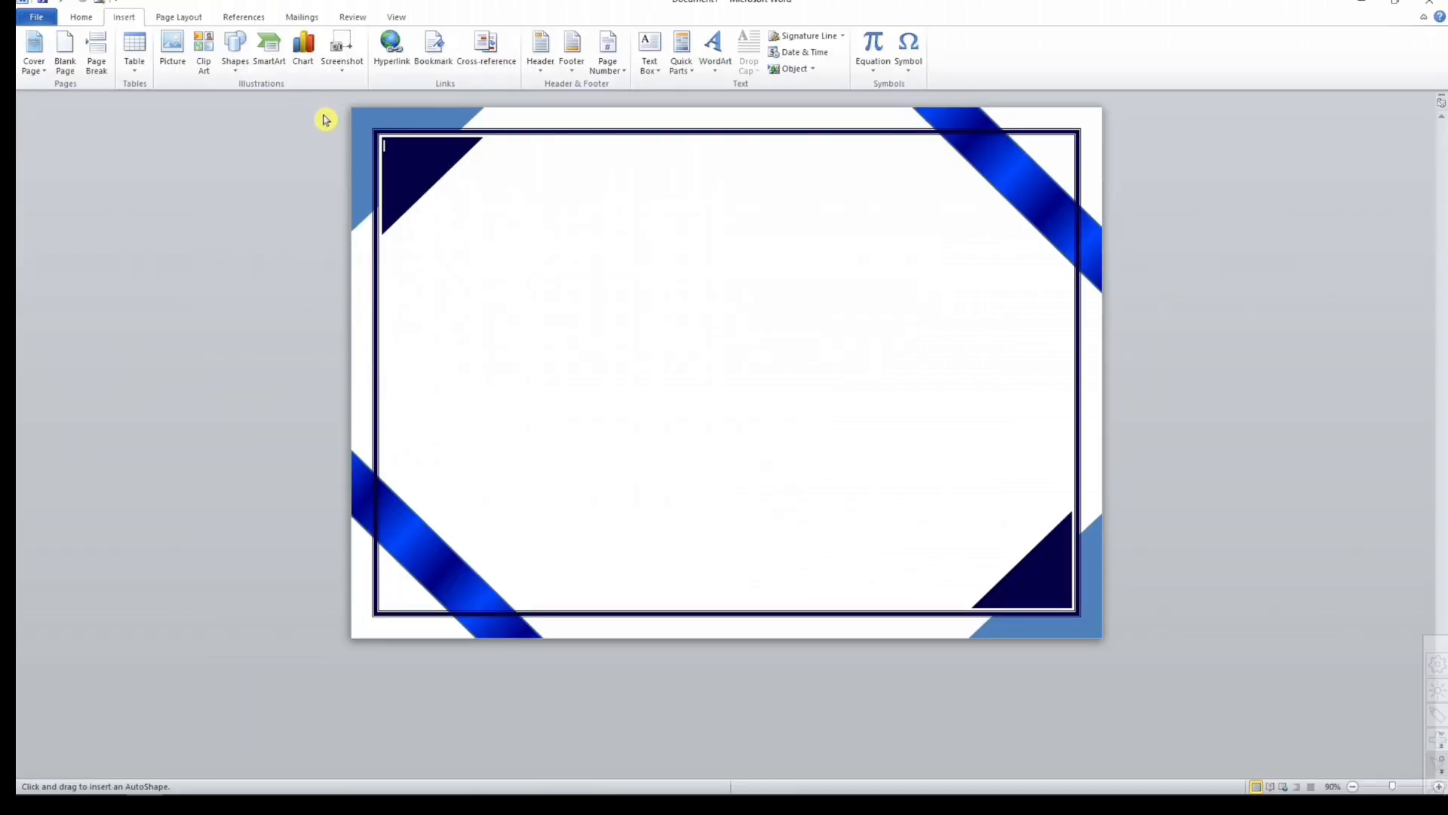
mouse_move(412, 161)
left_mouse_down()
mouse_move(863, 365)
mouse_move(918, 411)
mouse_move(1050, 593)
left_mouse_up()
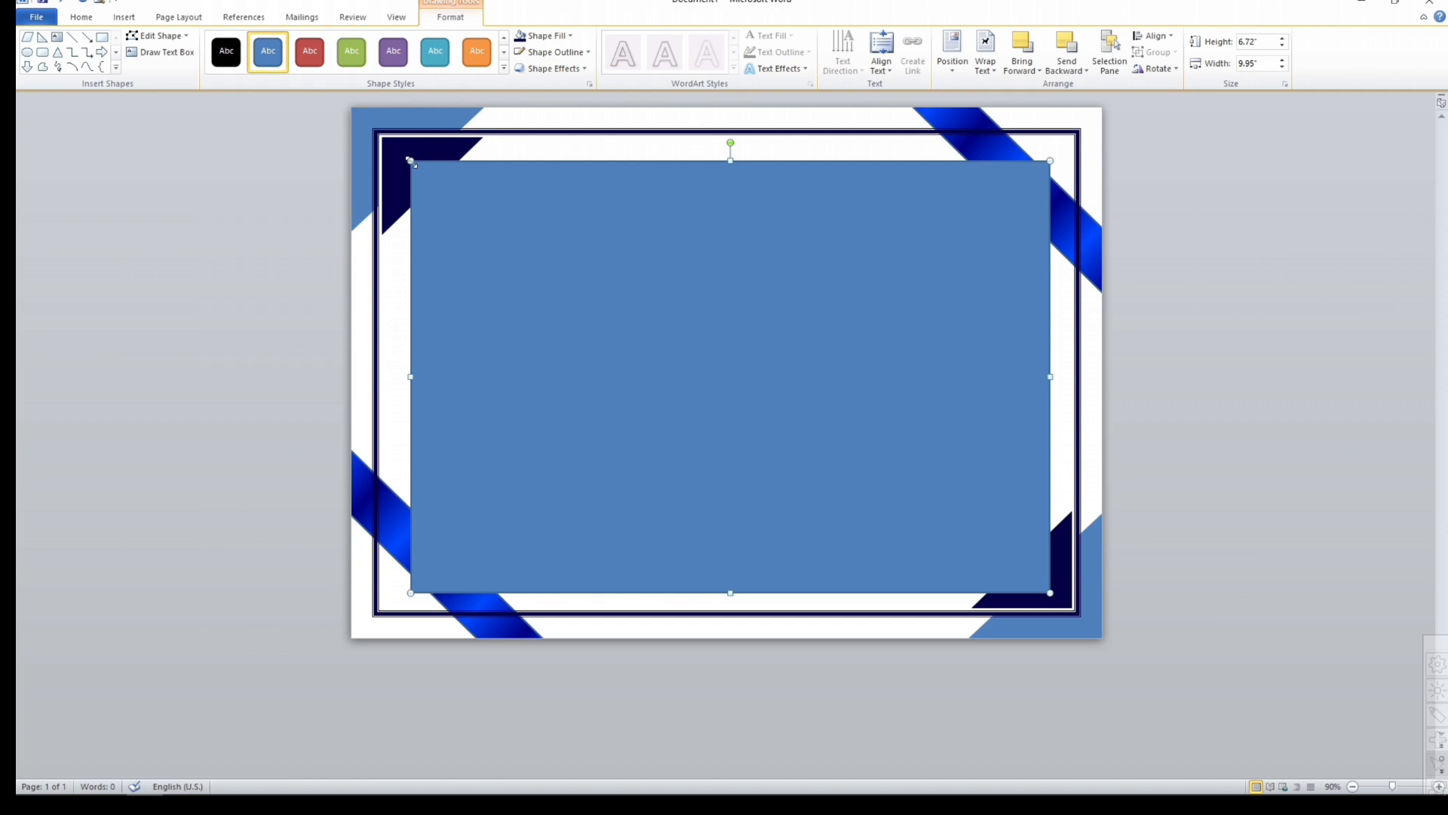
Enlarge the inner rectangle to about 7.15" high and 10.59" wide, and center it horizontally inside the page border.
left_click_drag(409, 160, 393, 146)
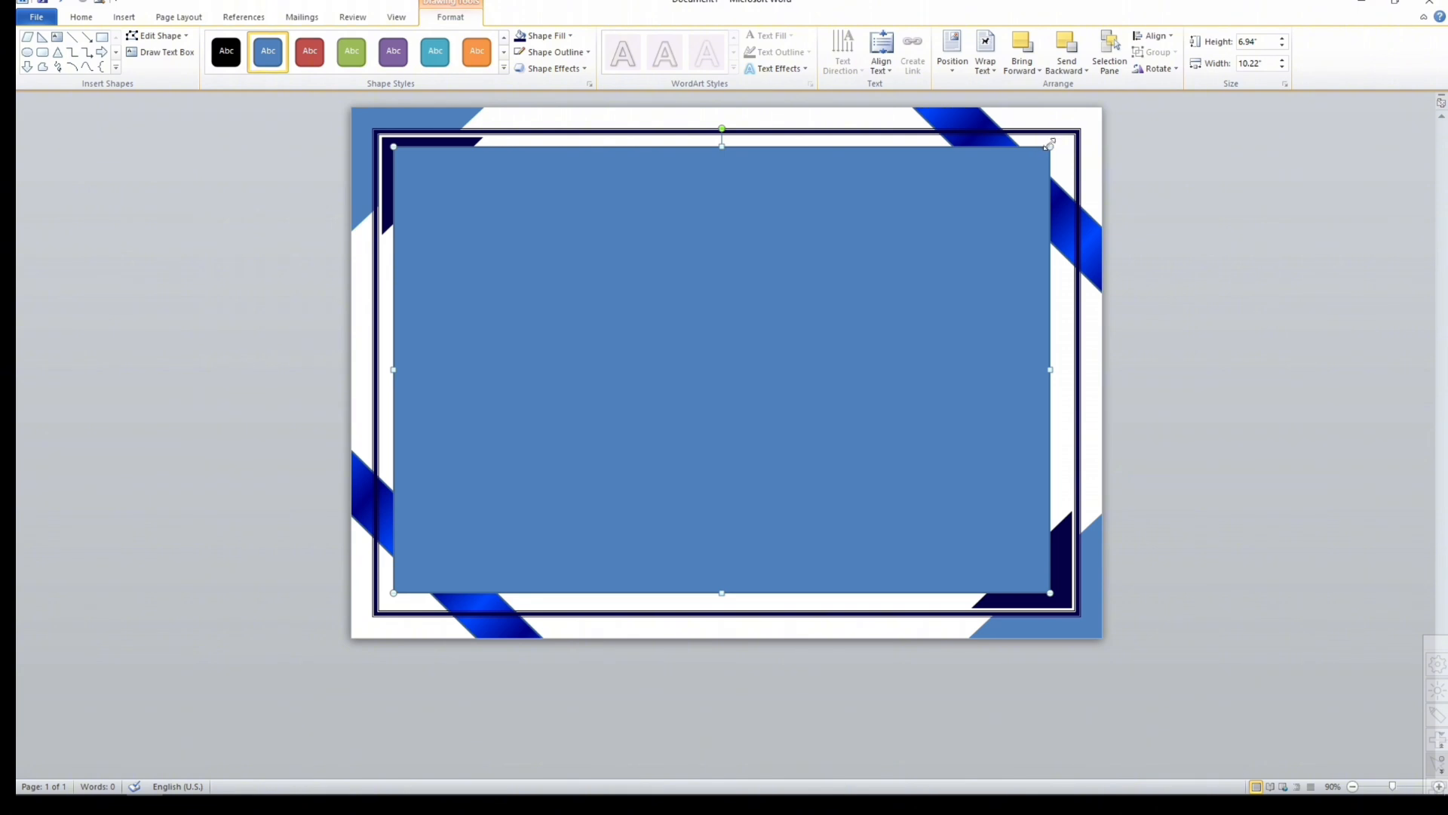
left_click_drag(1050, 146, 1068, 141)
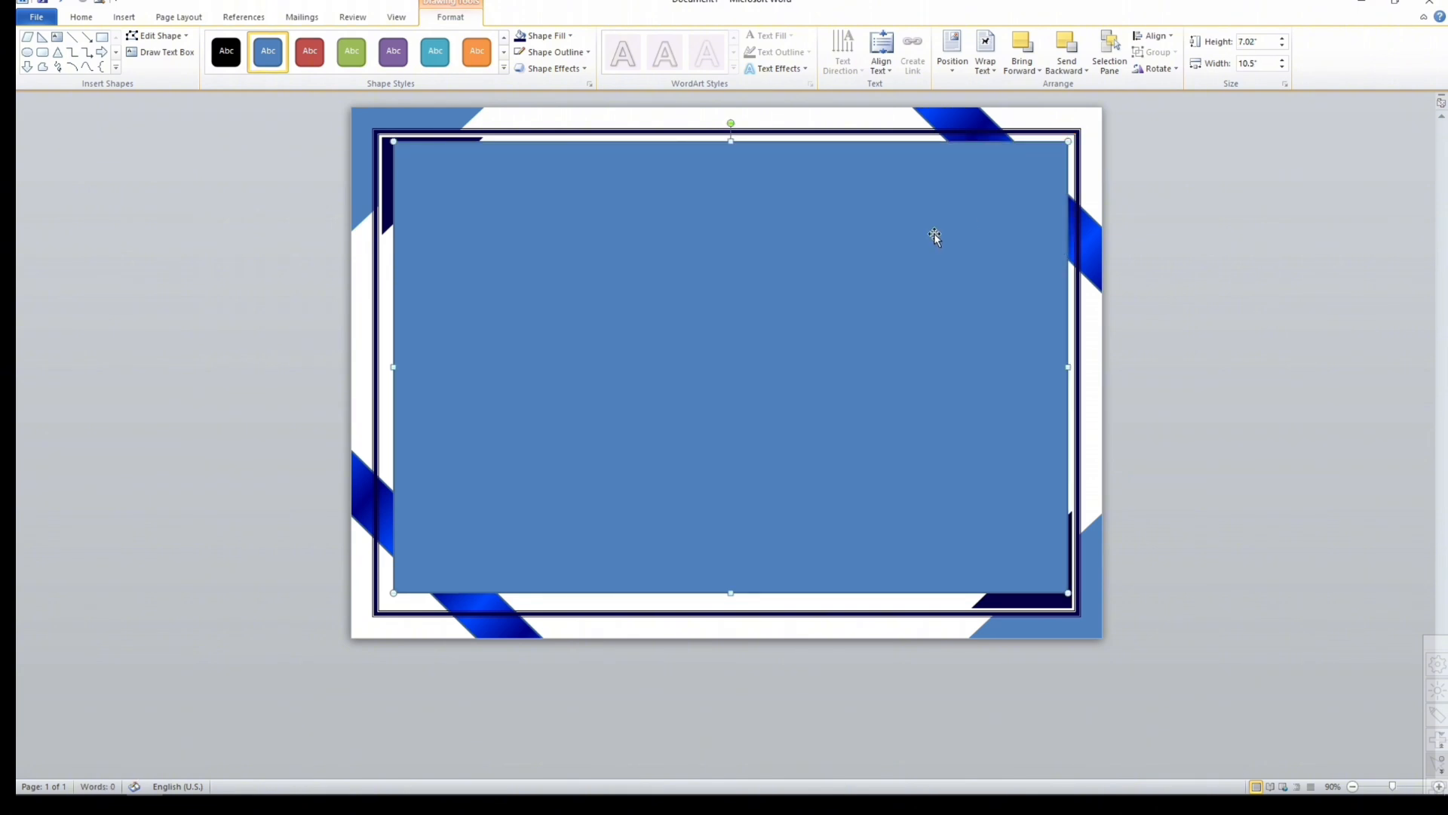
left_click(1153, 36)
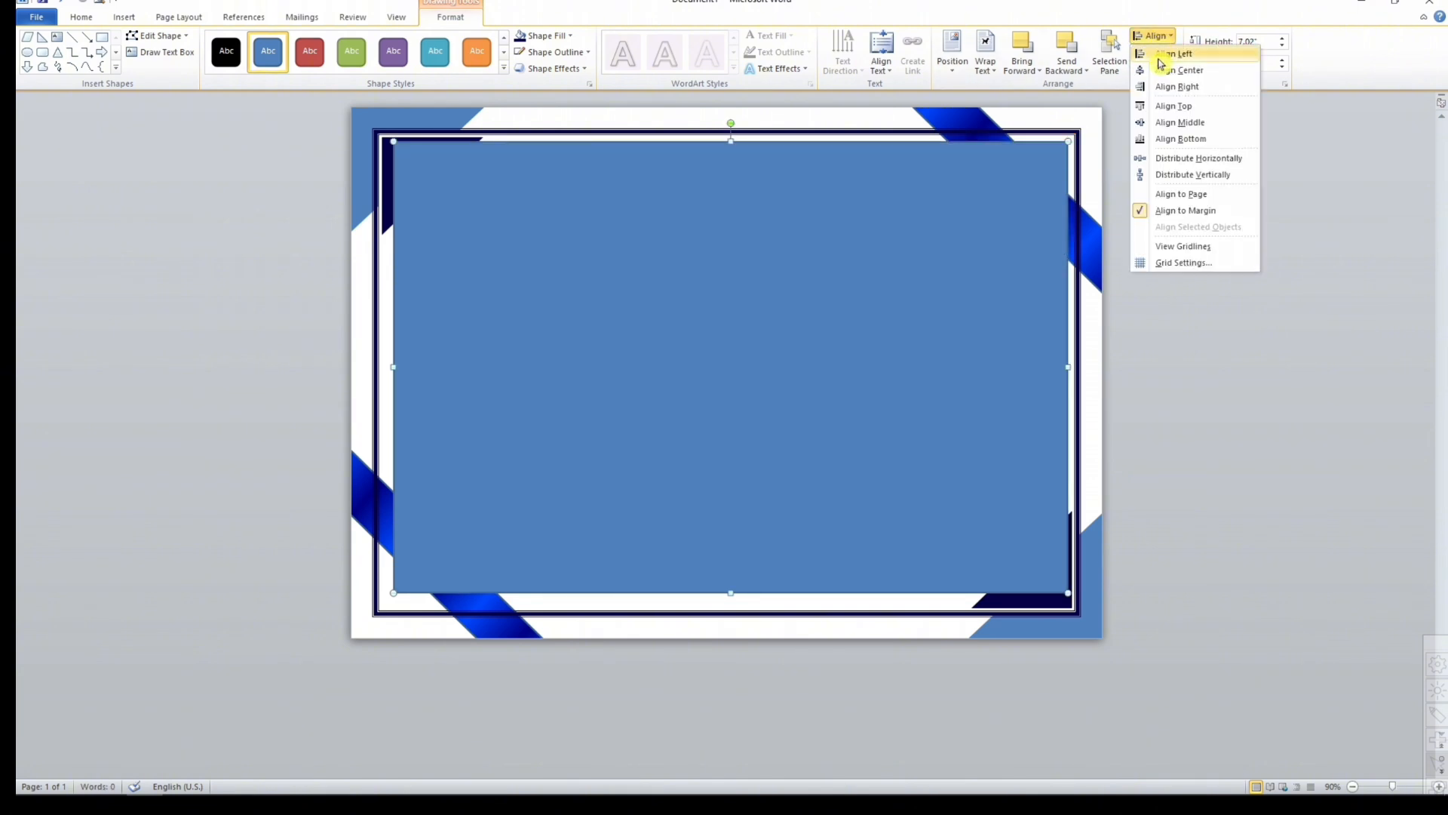
left_click(1173, 67)
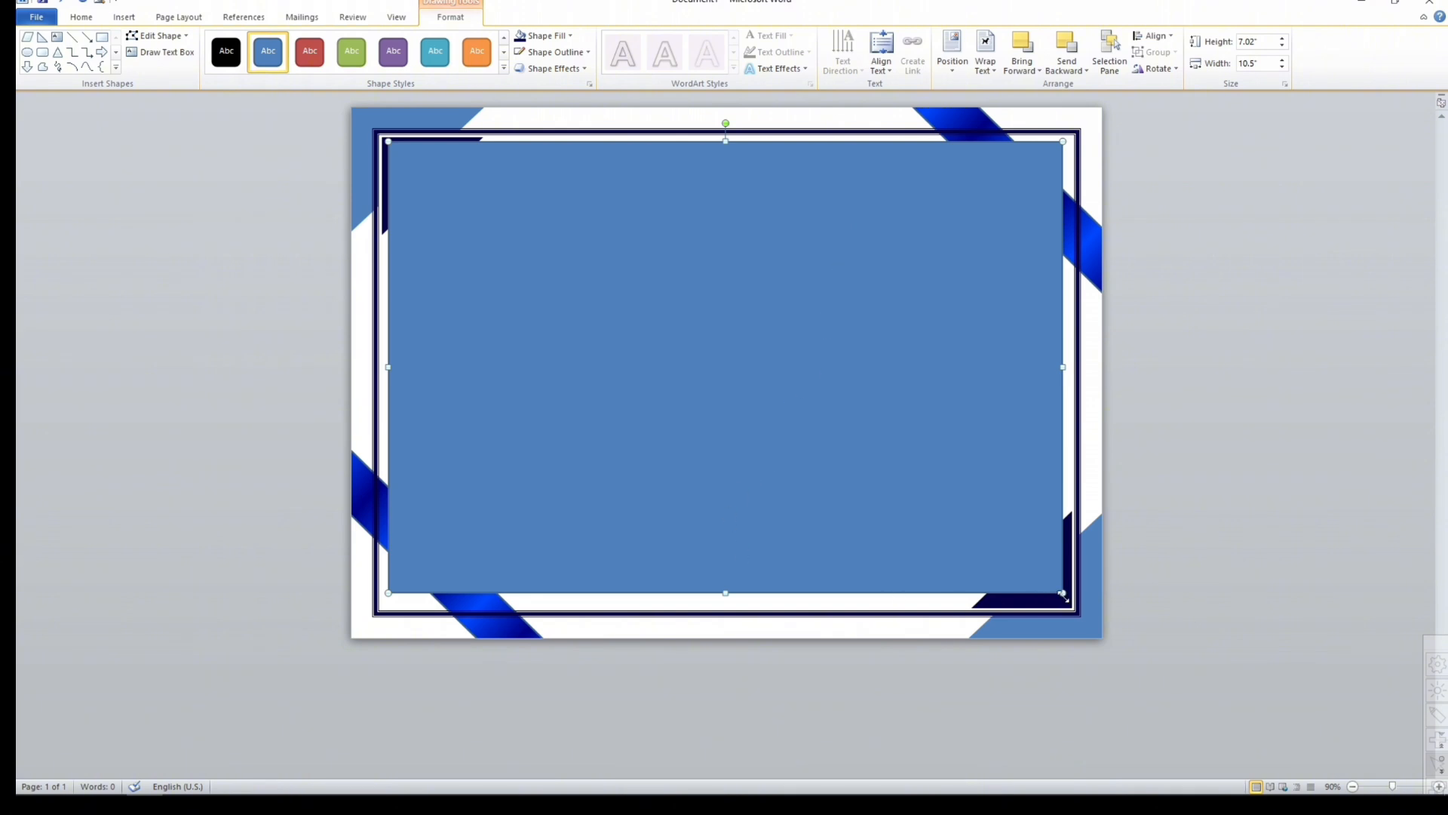
left_click_drag(1063, 594, 1068, 602)
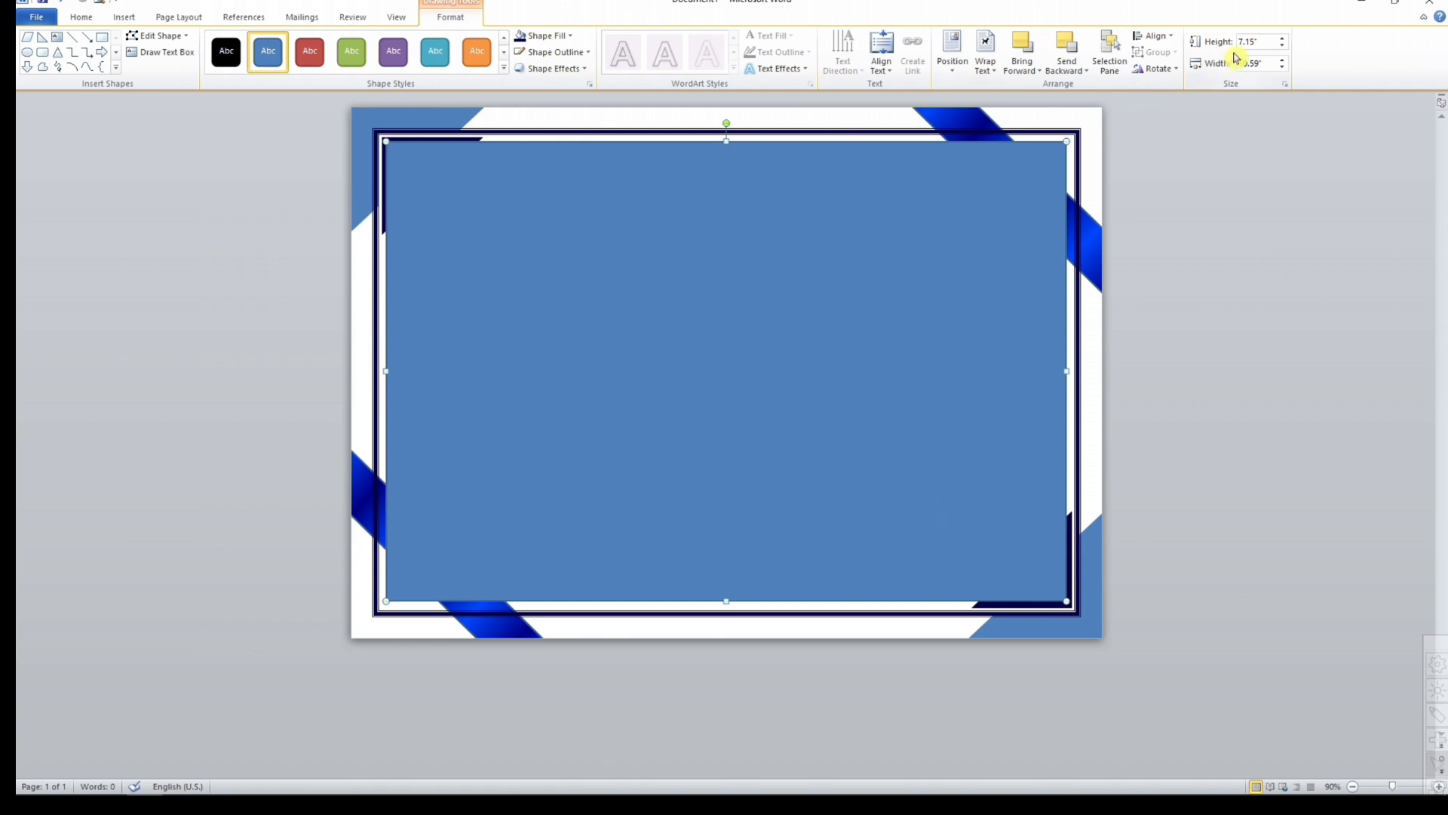
left_click(1153, 36)
left_click(1177, 69)
Fill the inner rectangle with white and give it a black 1½ pt outline.
left_click(562, 36)
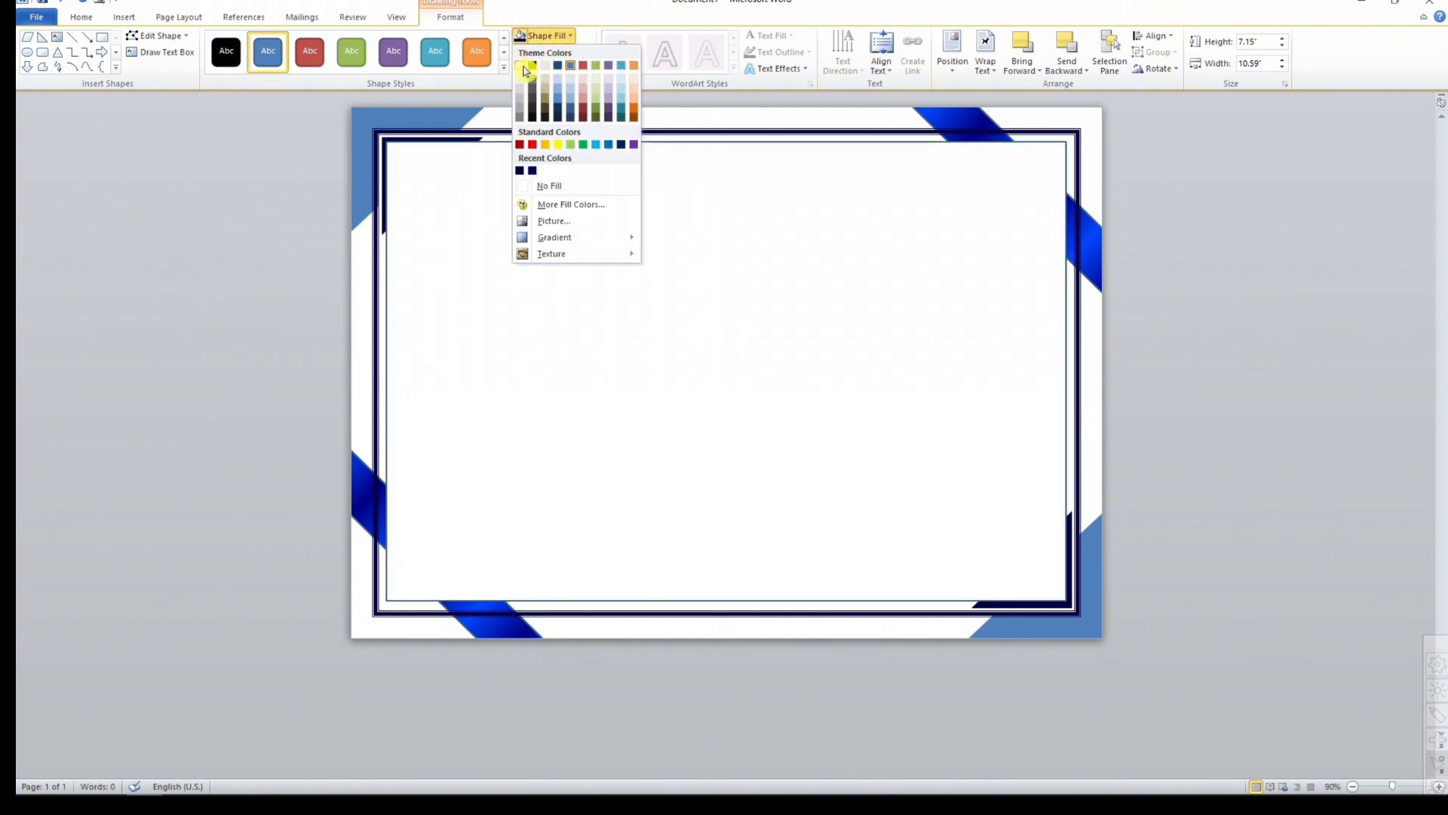
left_click(526, 71)
left_click(566, 54)
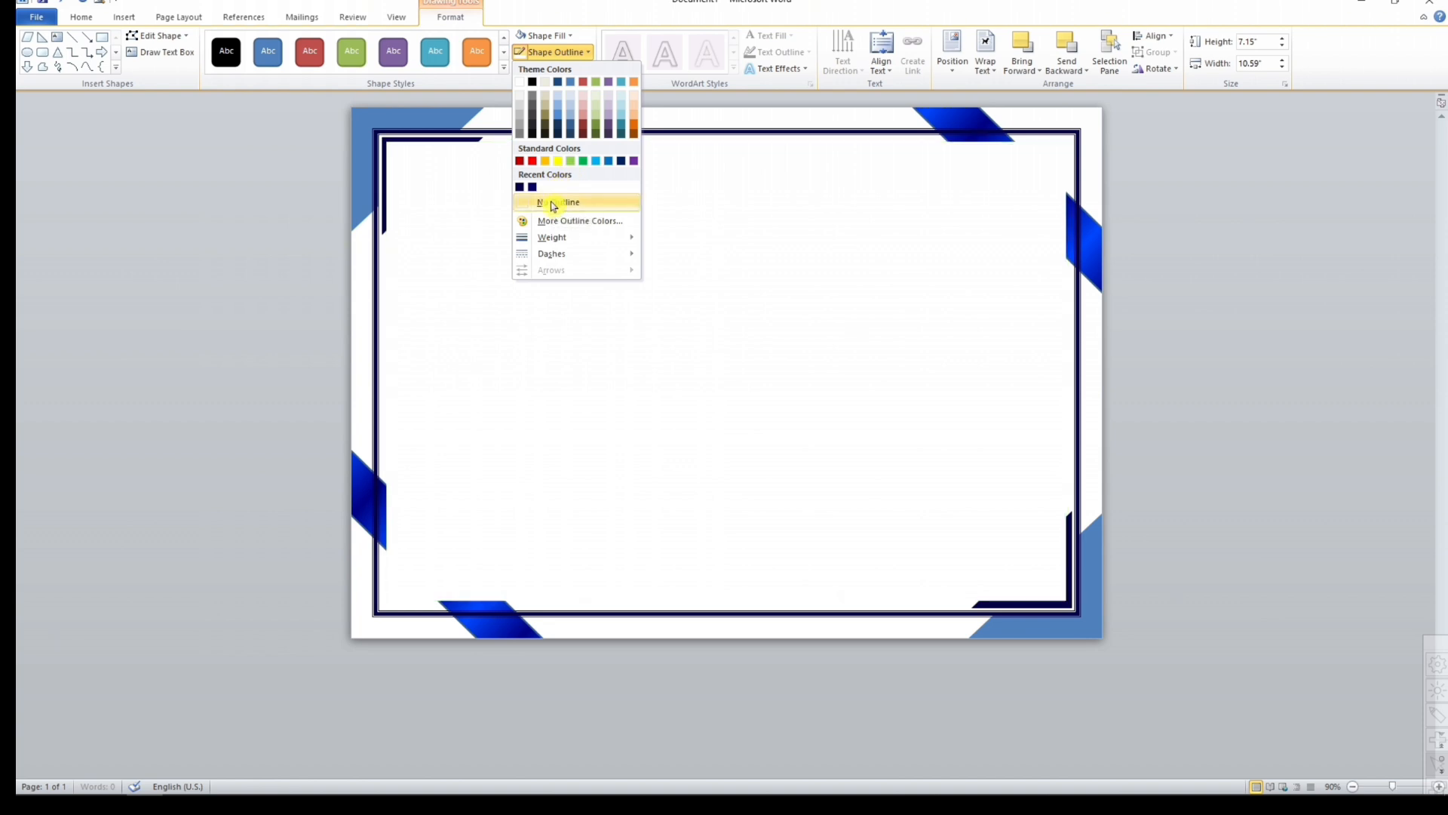
mouse_move(555, 237)
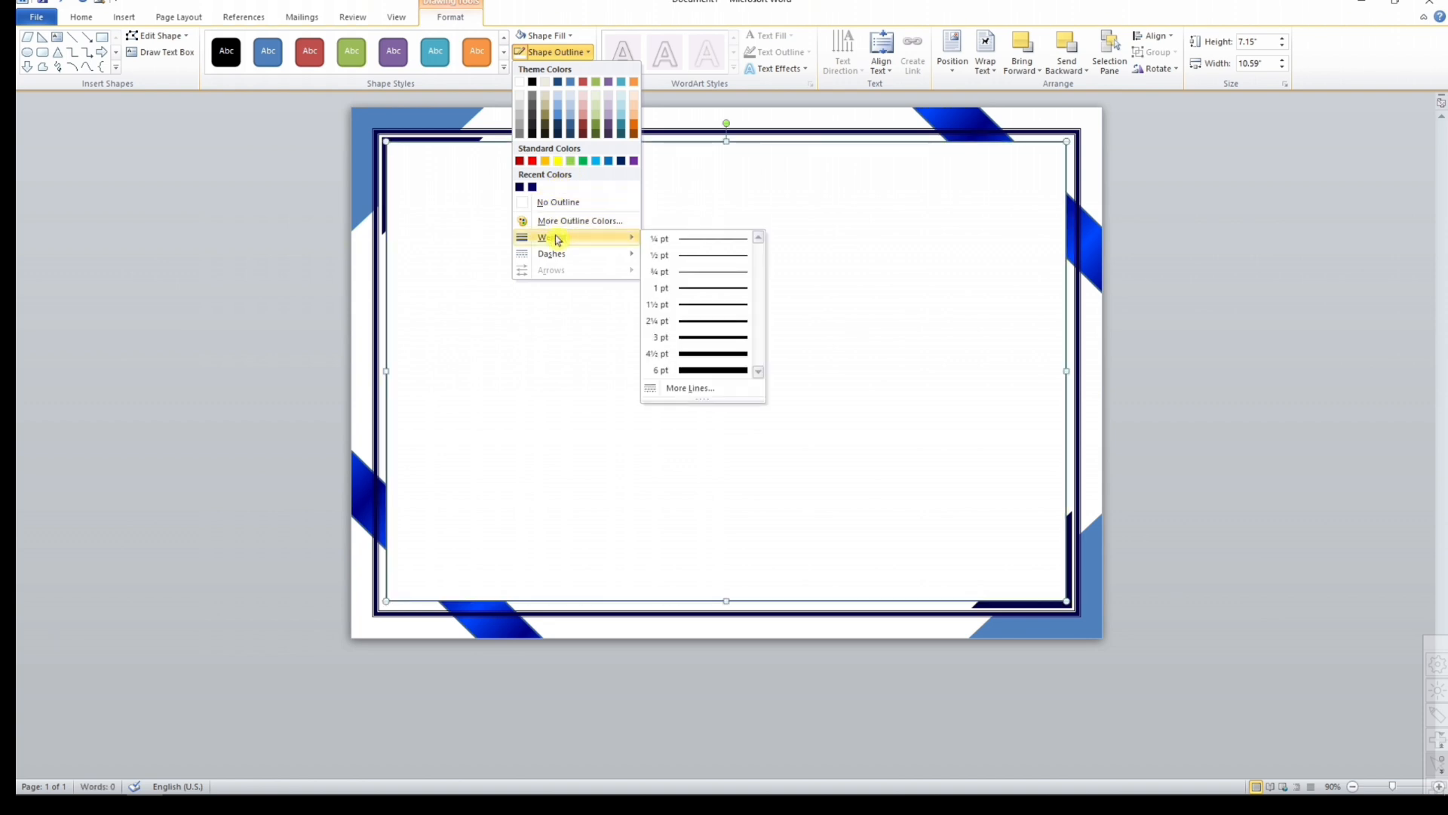
left_click(717, 305)
left_click(586, 53)
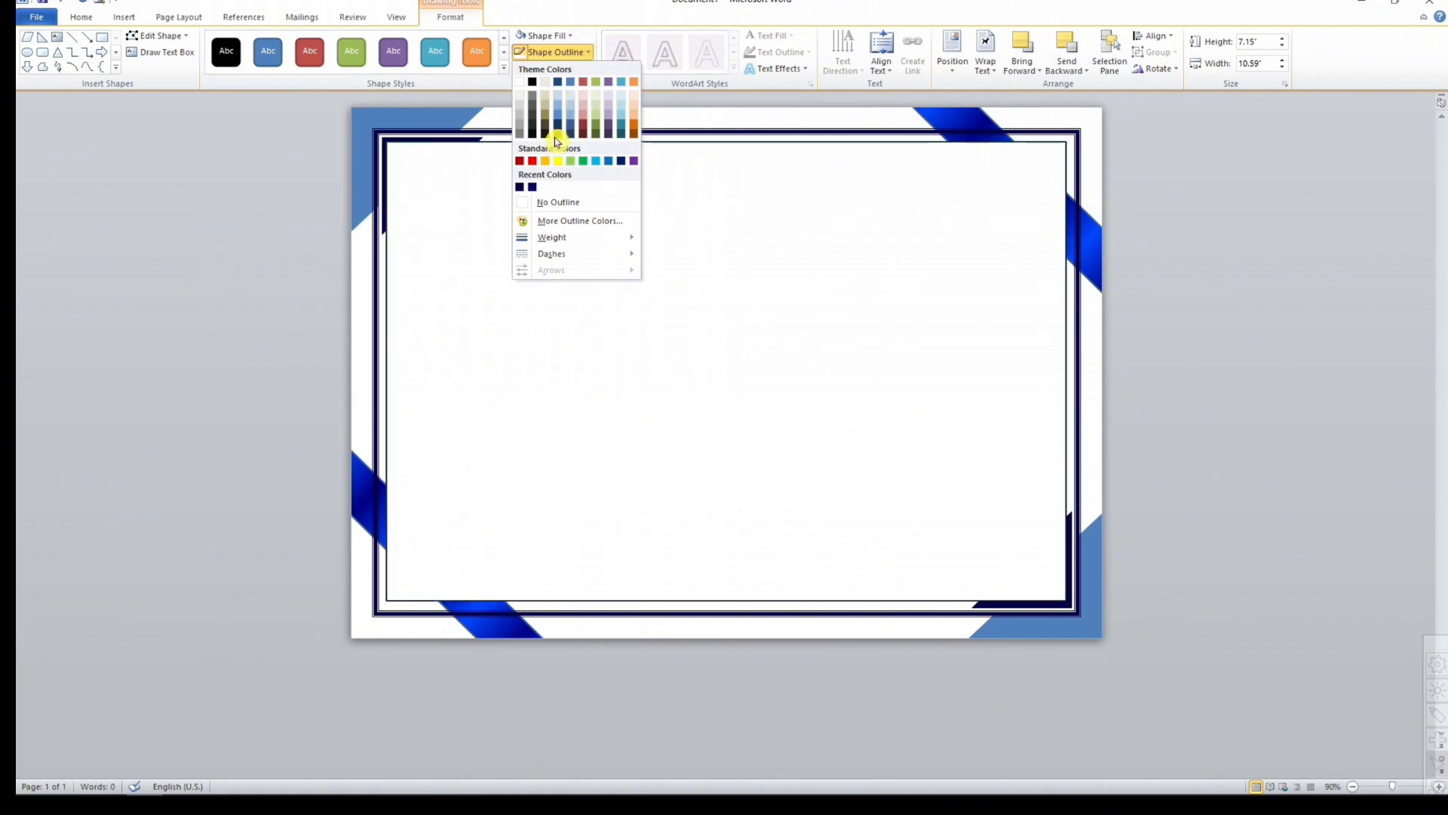
left_click(538, 82)
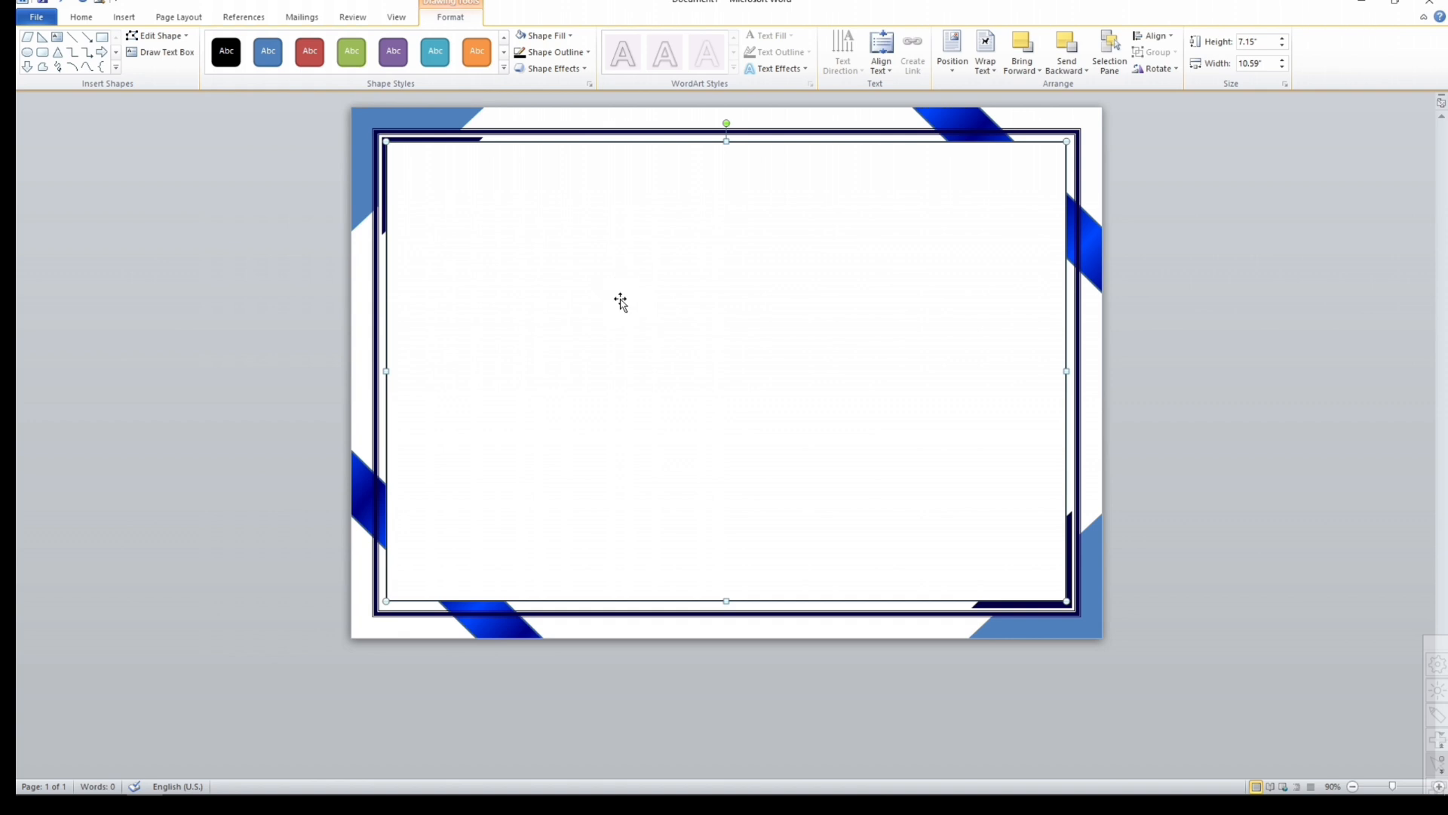
Nudge the white rectangle slightly right and down to even out its spacing within the border.
key("ctrl+Right")
key("ctrl+Right")
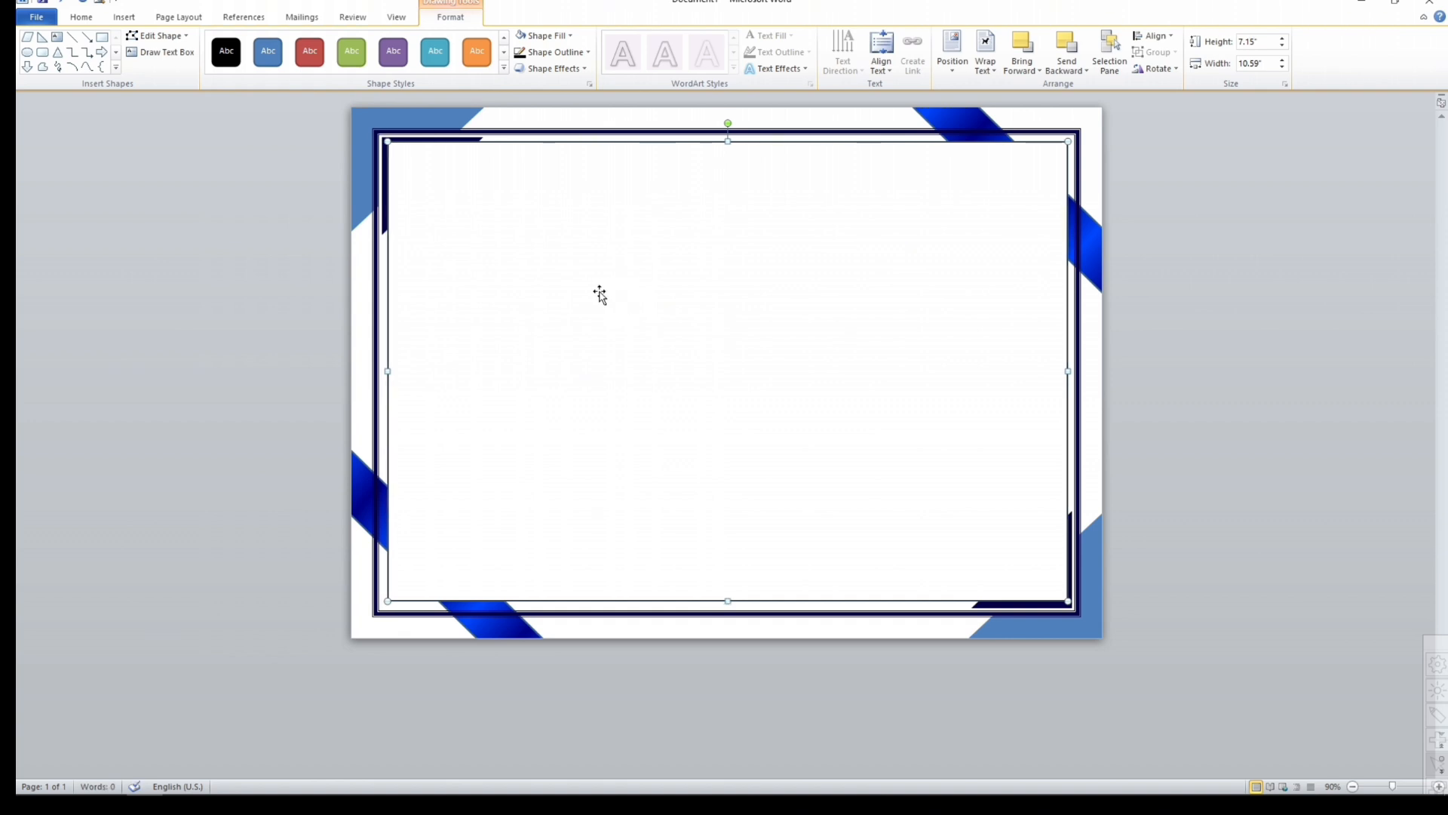
key("ctrl+Down")
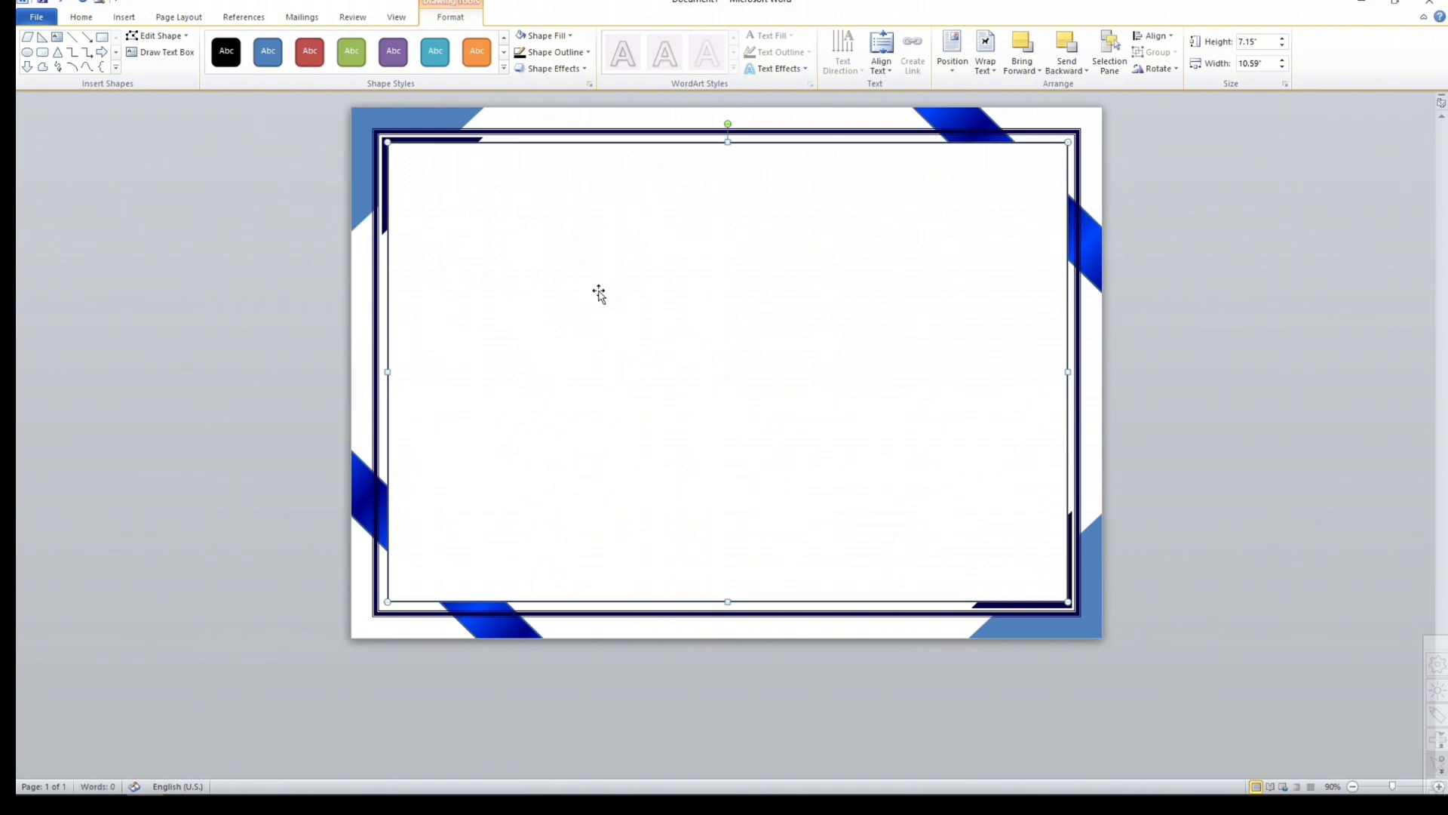
key("ctrl+Left")
key("ctrl+Down")
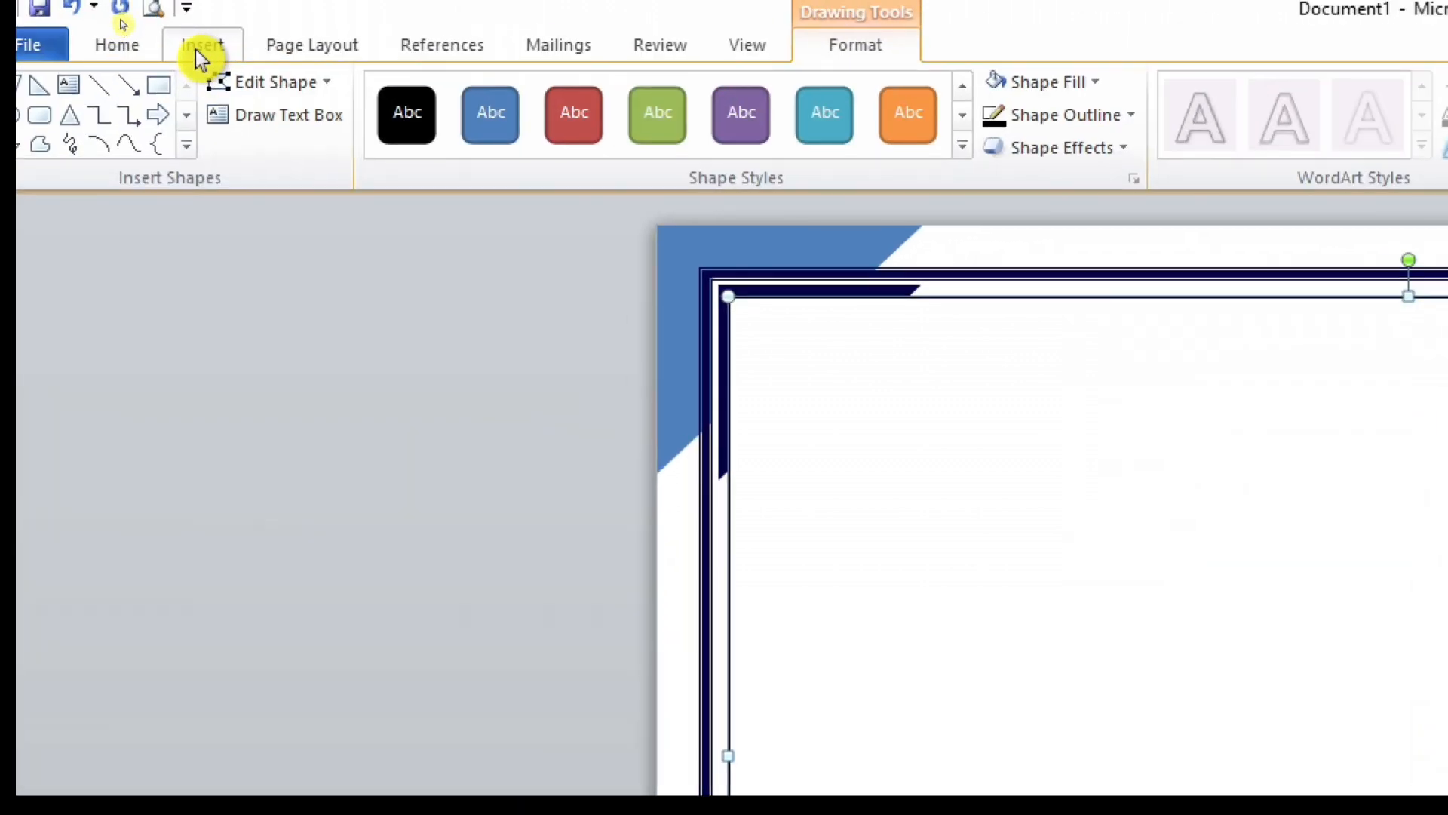
Insert the logo-comwave picture from the Assignment folder and set its text wrapping to In Front of Text.
left_click(124, 22)
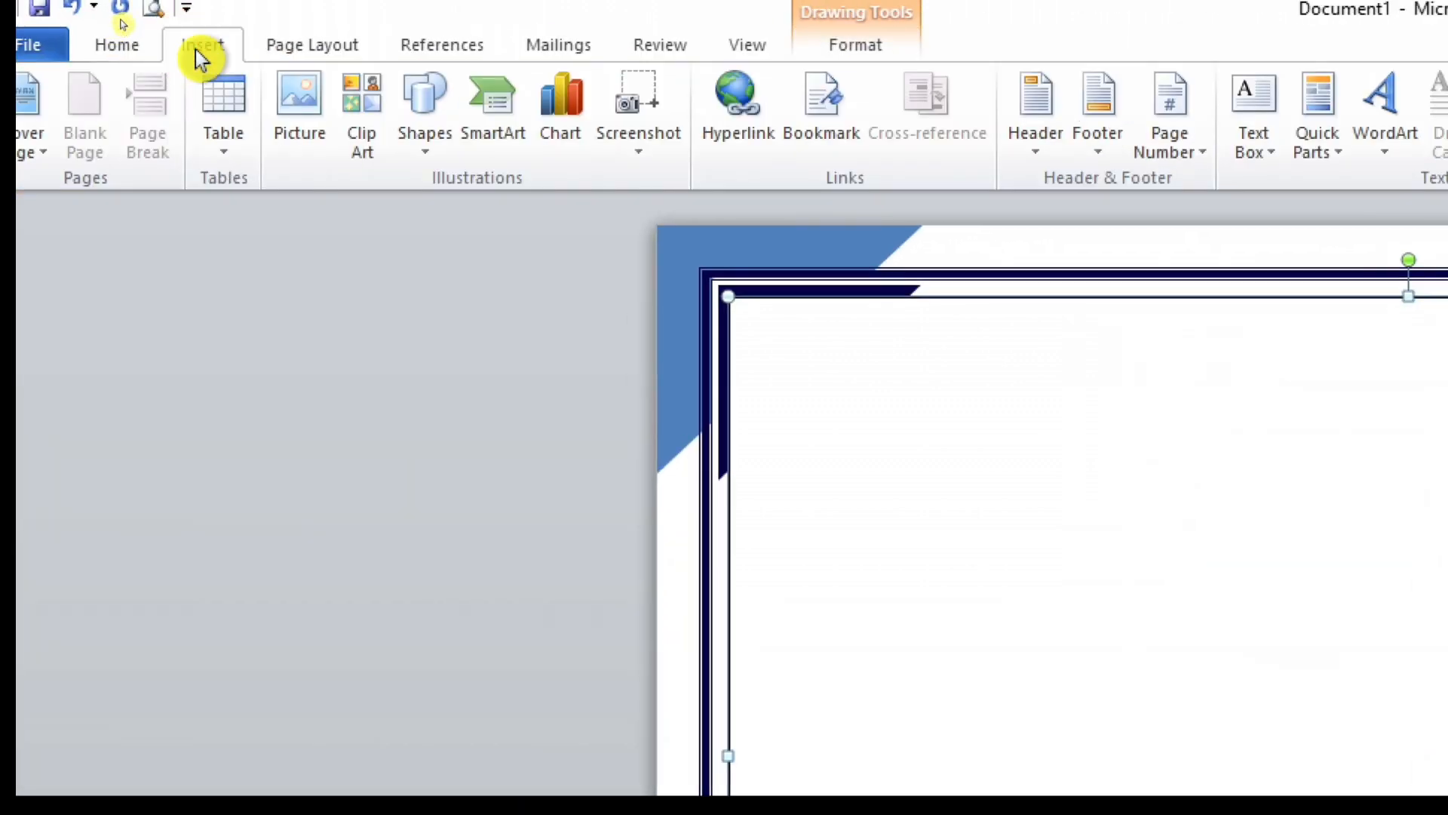
left_click(305, 141)
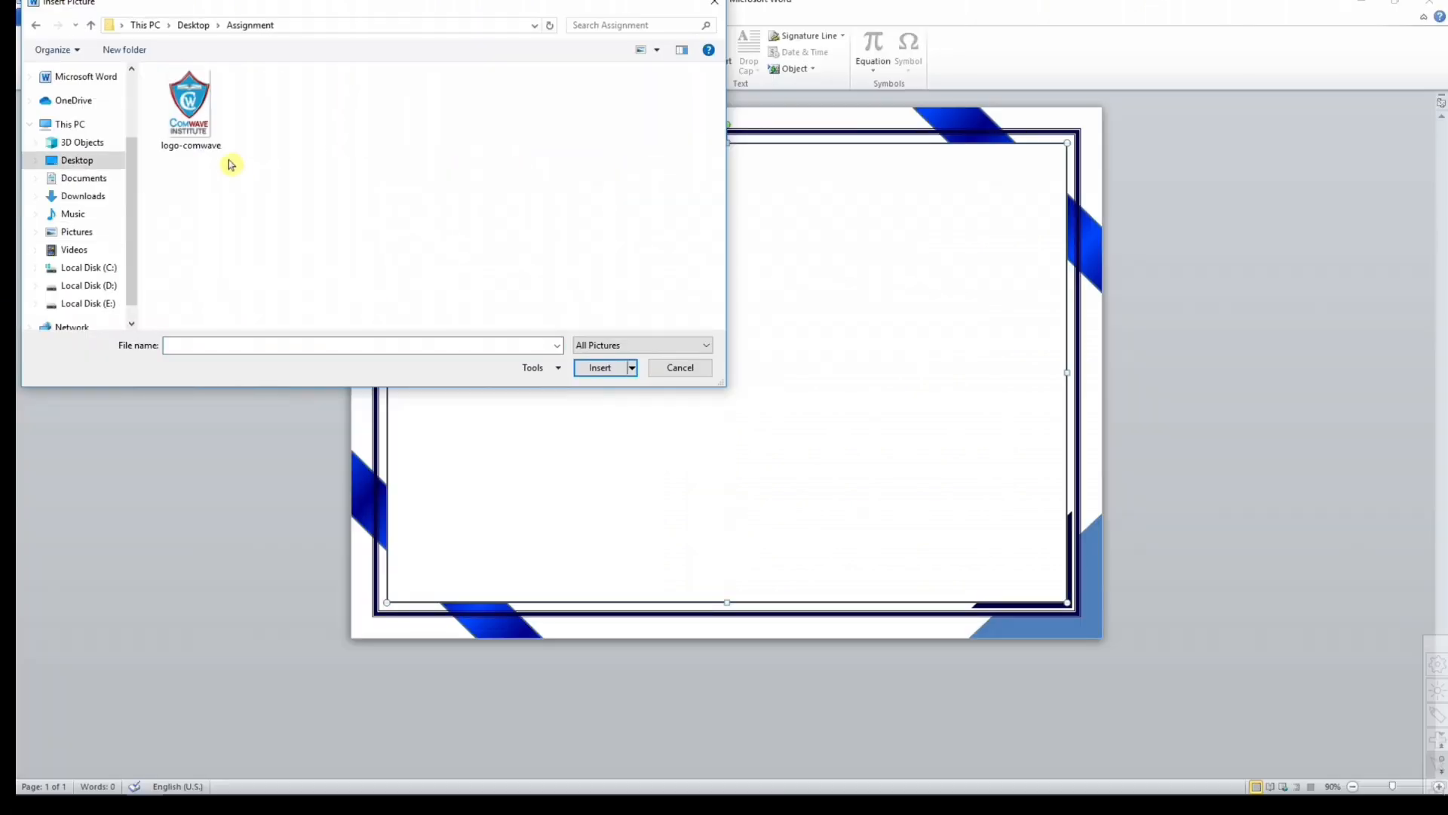
left_click(208, 127)
double_click(207, 126)
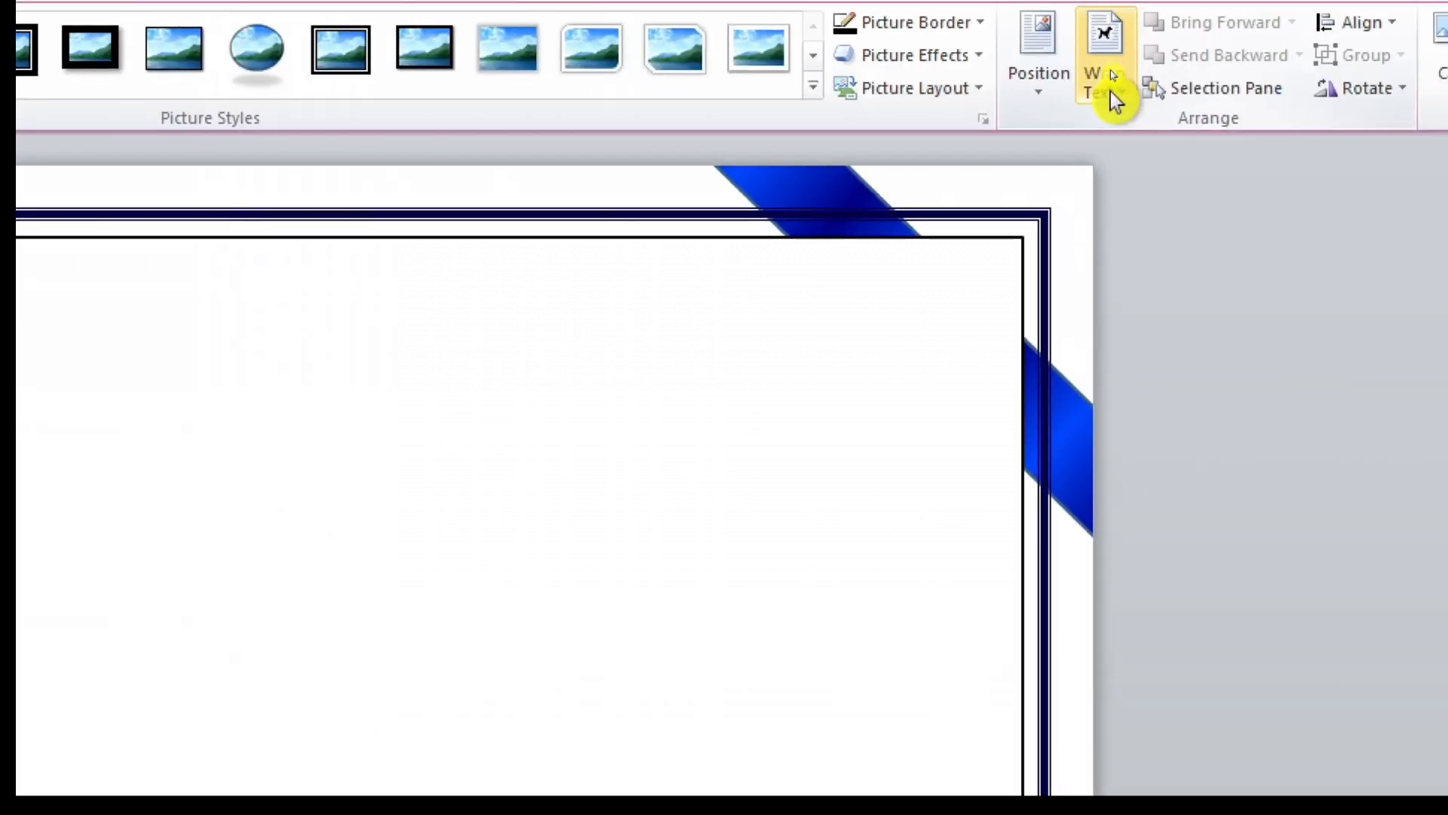
left_click(1111, 73)
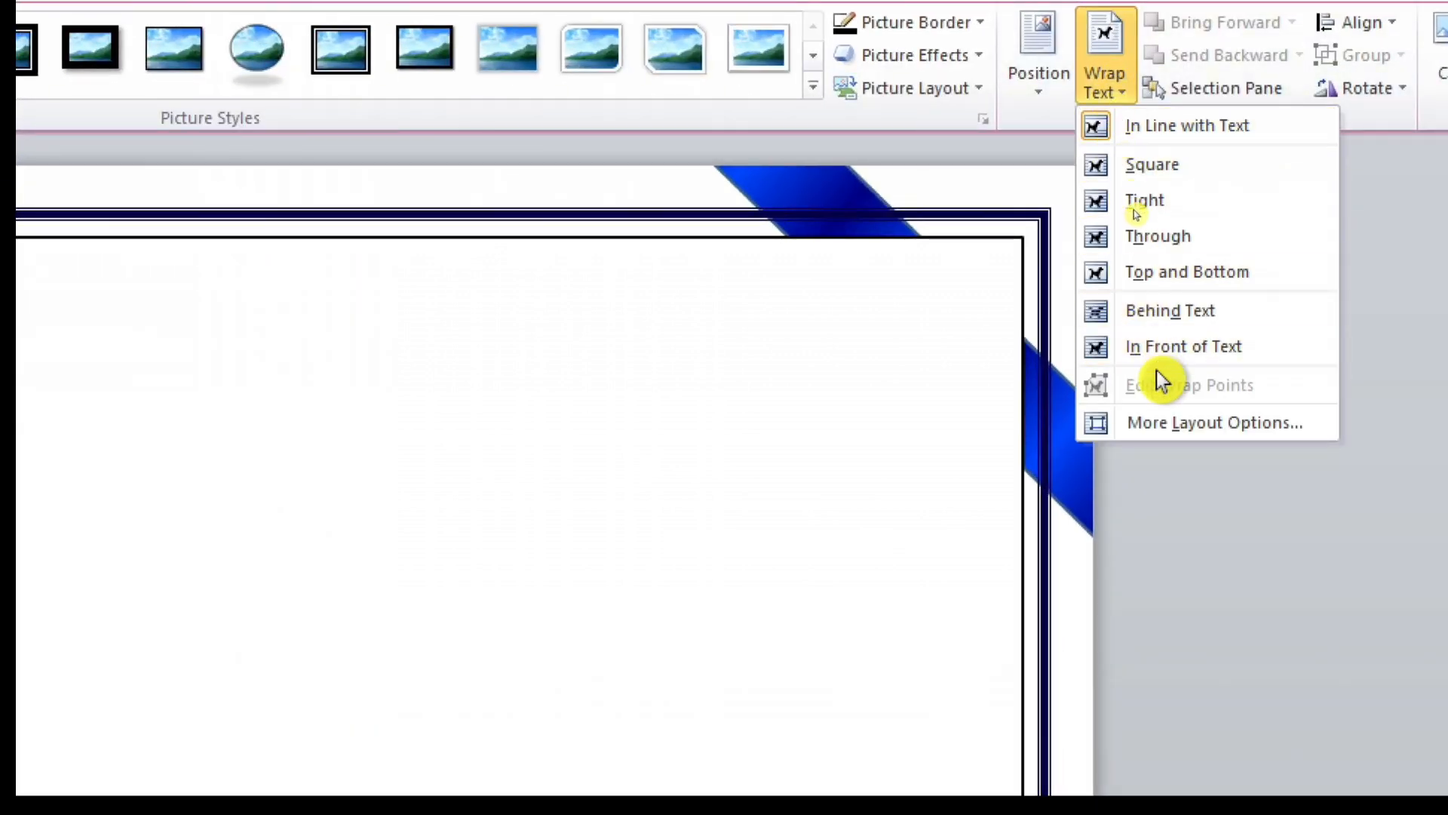
left_click(1166, 351)
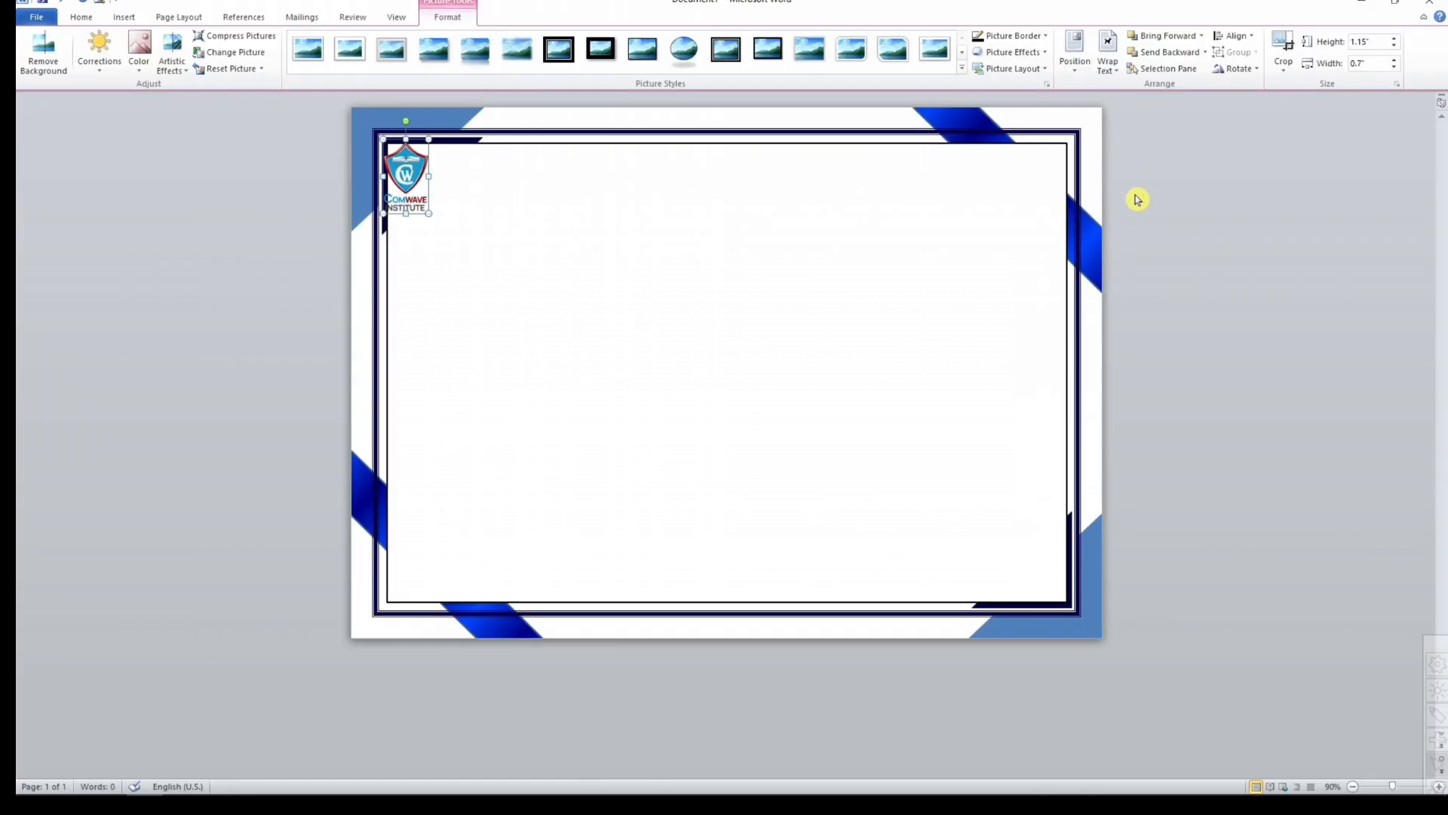
Resize the logo to about 1.27" high and 1.08" wide and place it in the white rectangle's upper-left corner.
left_click_drag(407, 185, 526, 312)
left_click(493, 222)
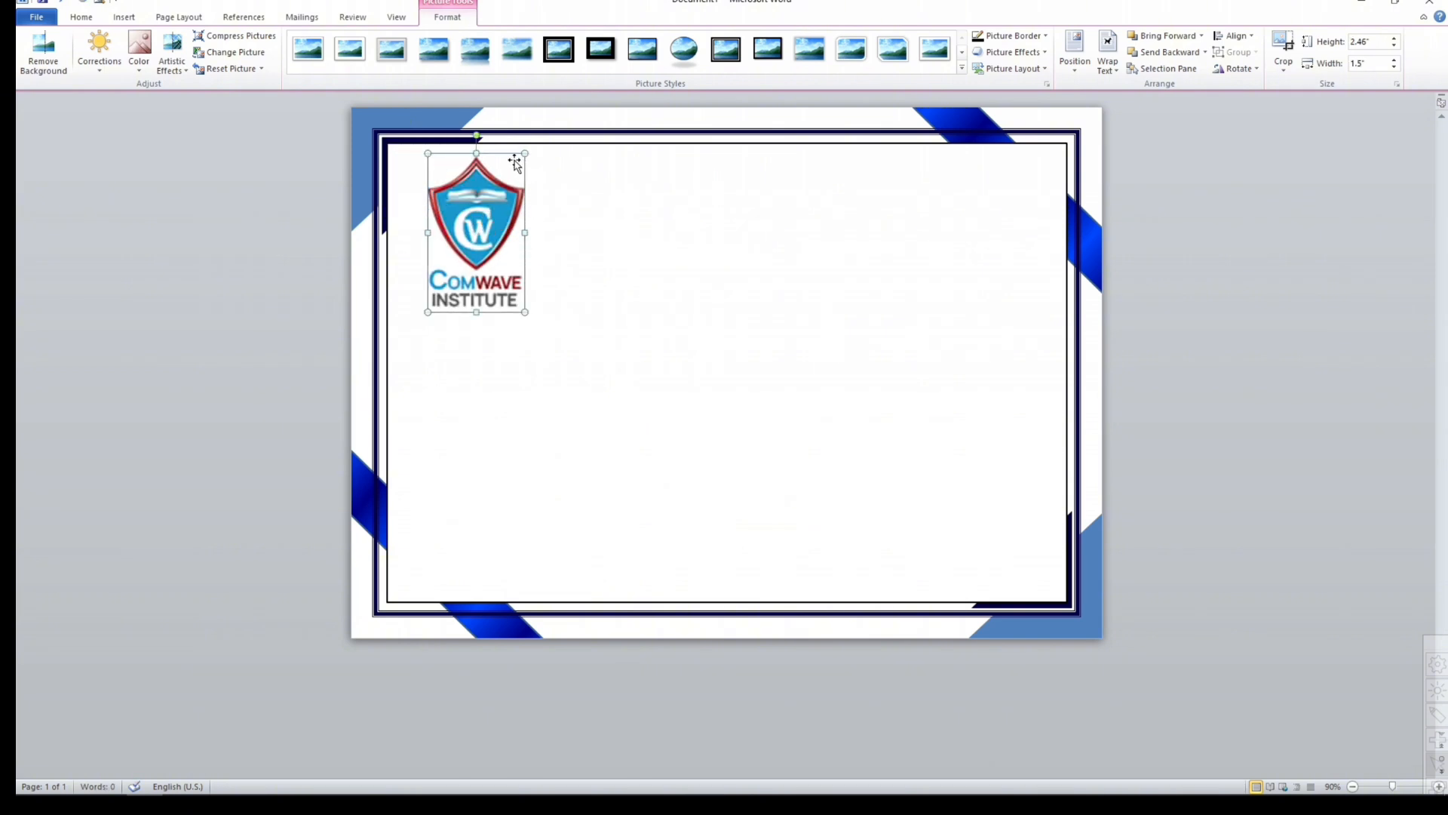
left_click_drag(477, 164, 478, 201)
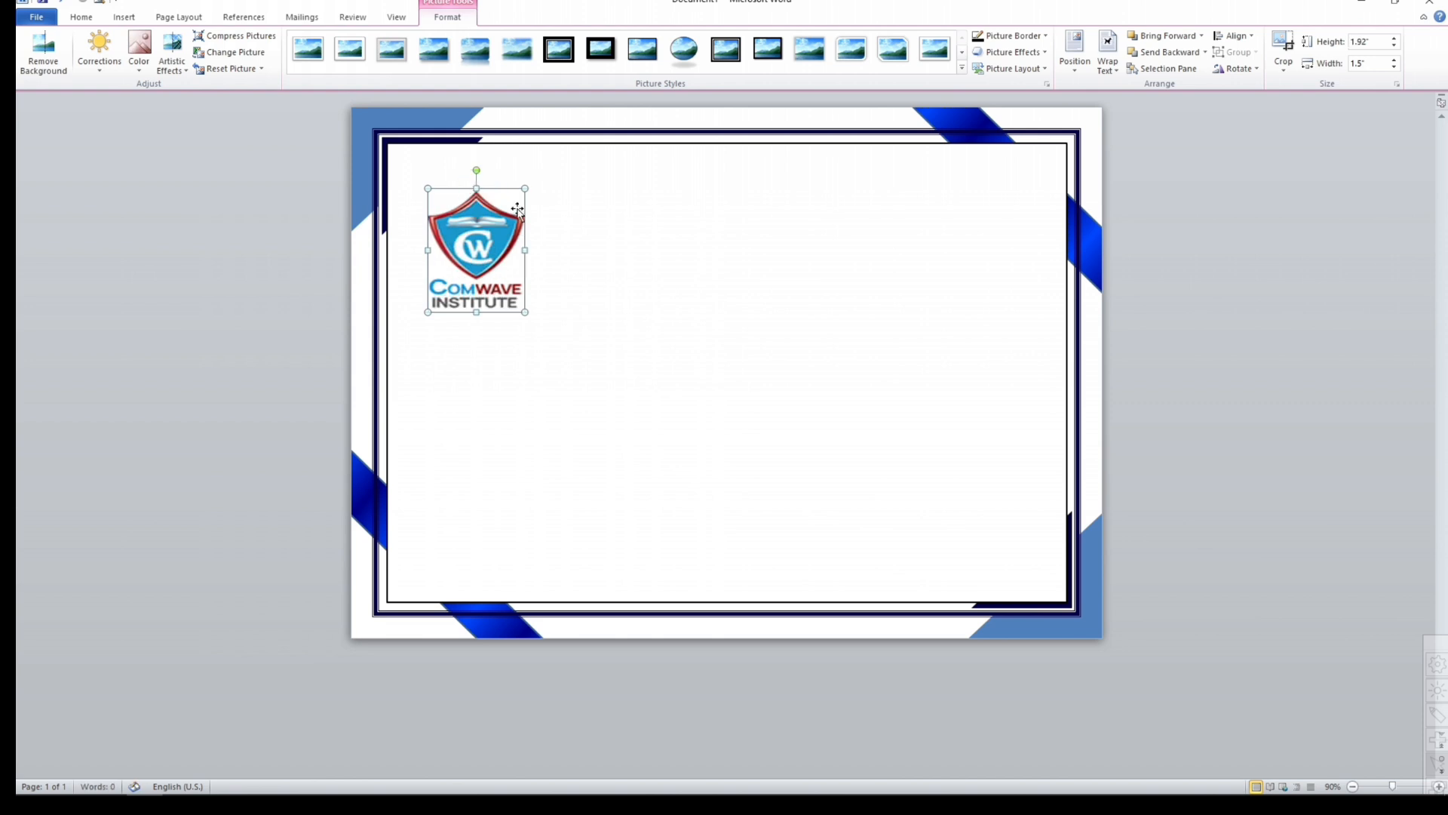
left_click_drag(525, 250, 457, 227)
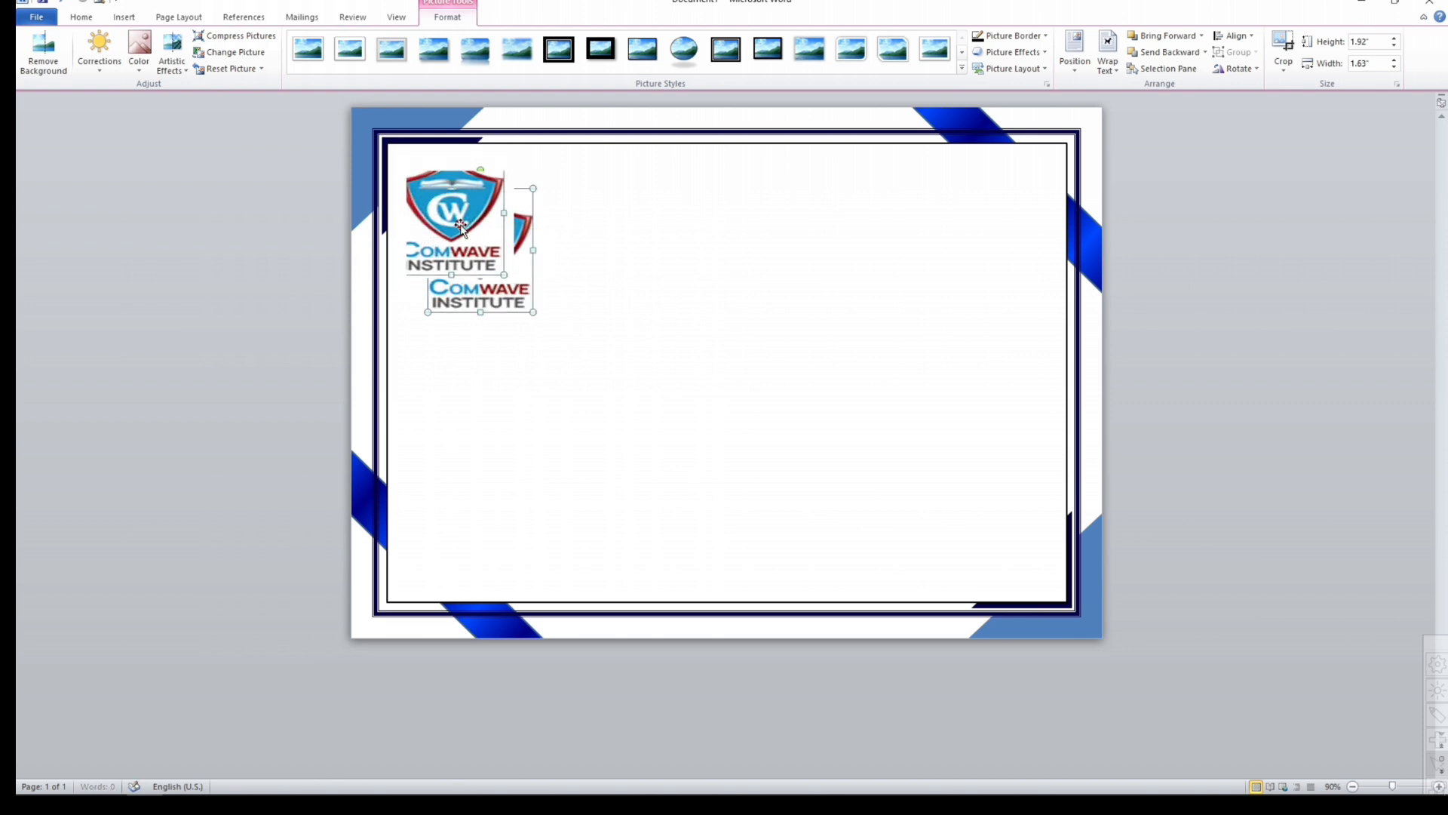
left_click(585, 219)
left_click(446, 246)
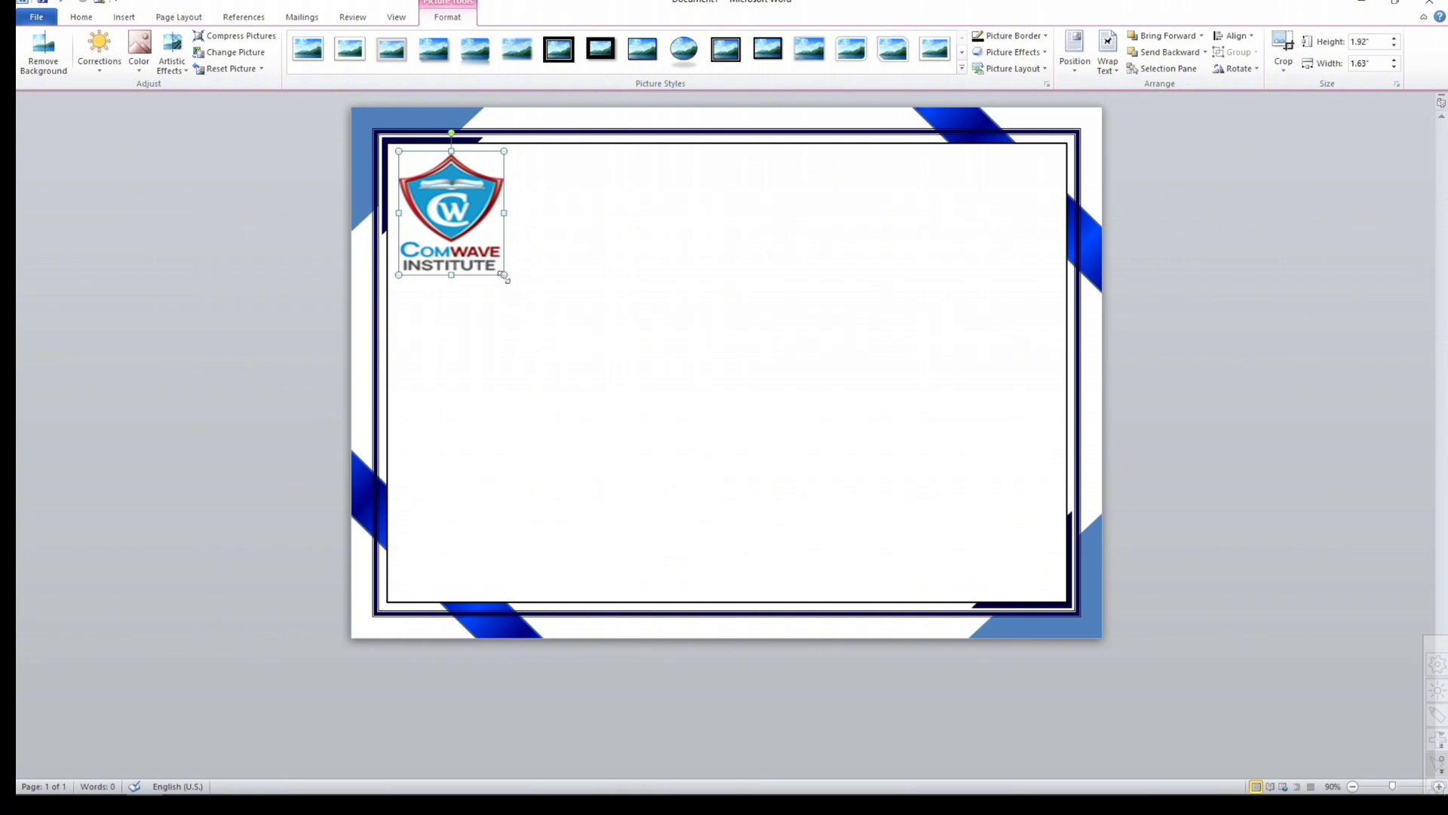
left_click_drag(503, 276, 468, 233)
left_click(547, 245)
left_click(452, 216)
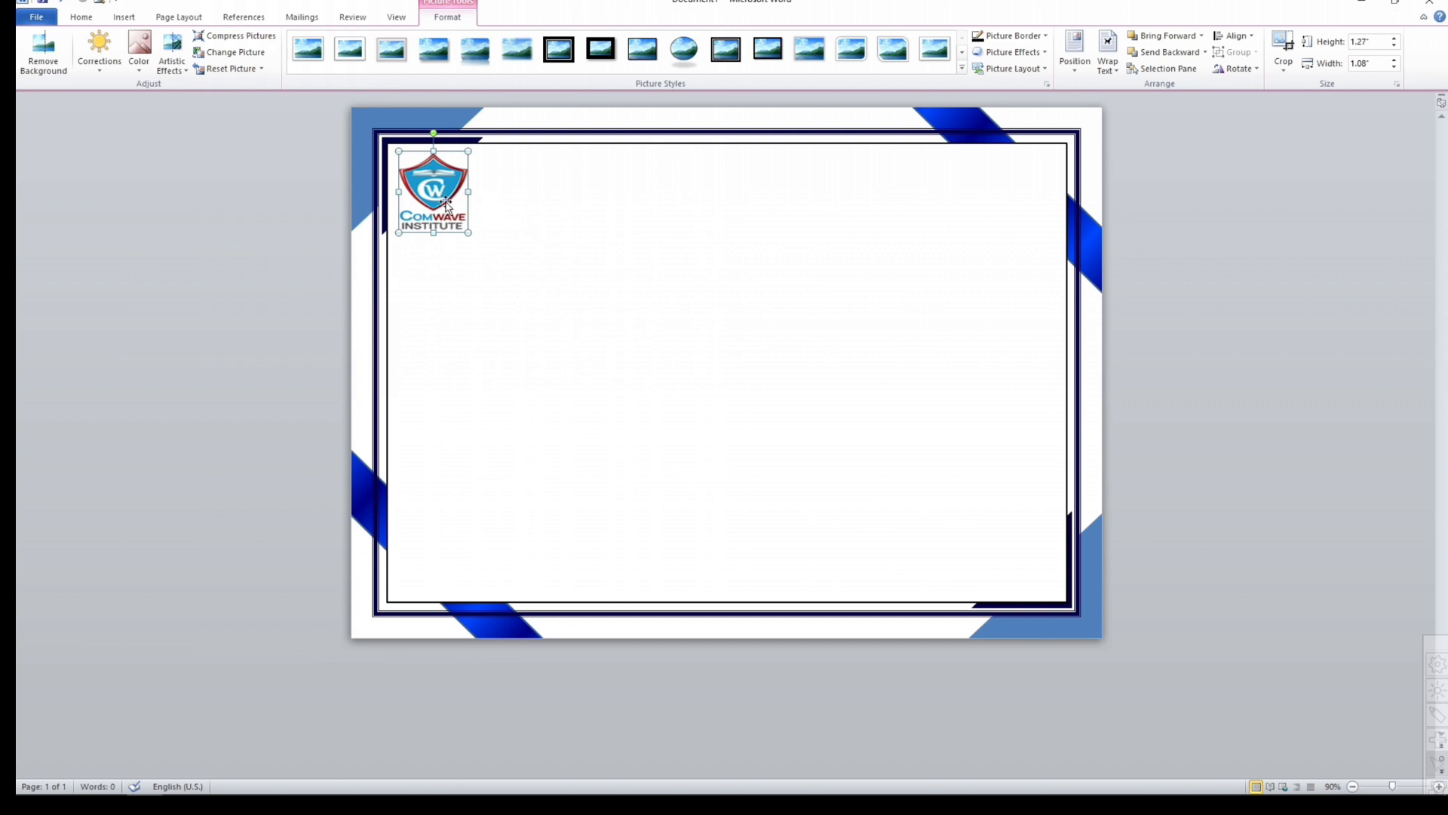
left_click(506, 207)
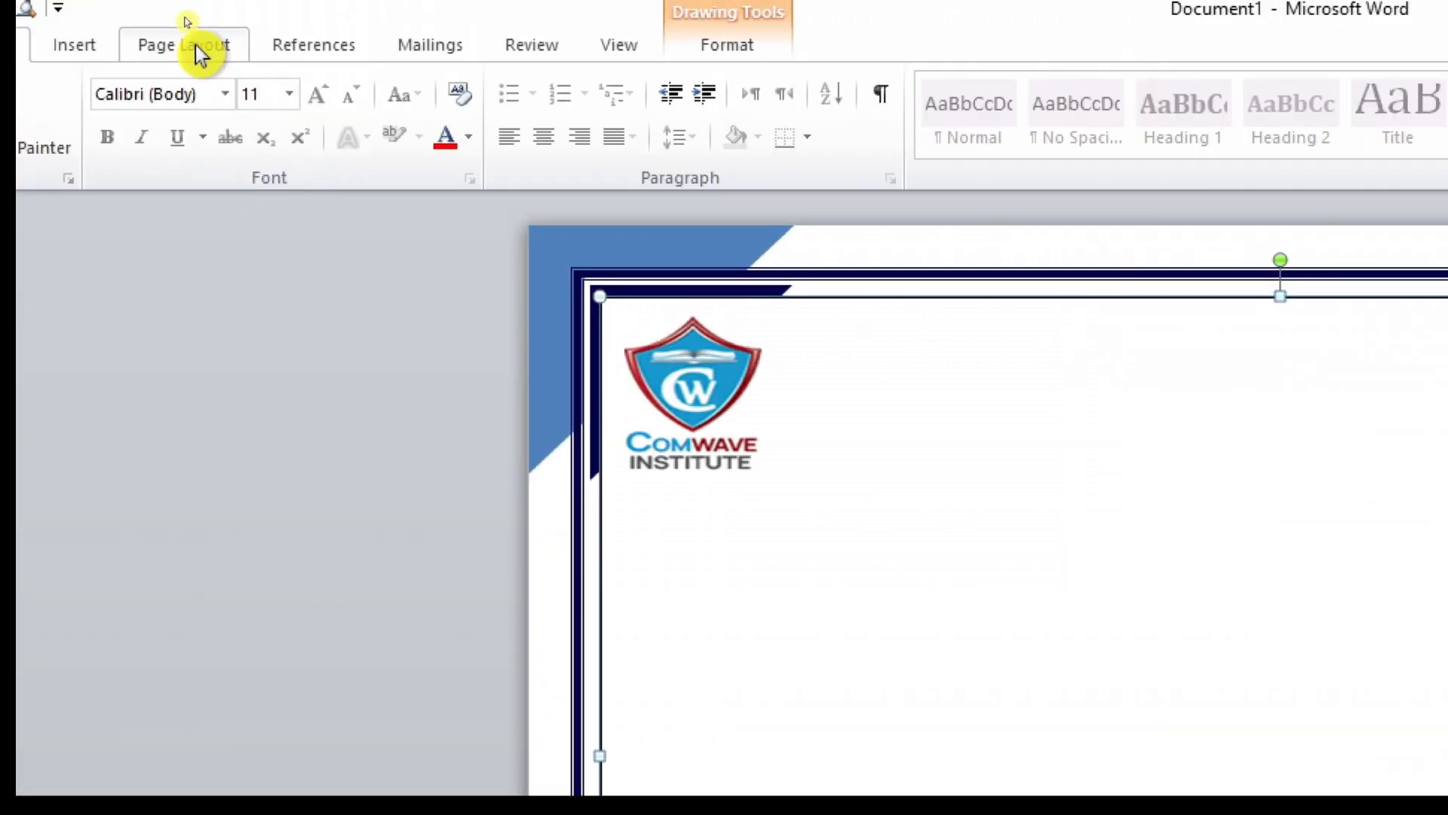
Draw a text box about 1.04" high and 7.8" wide beside the logo, reading "COMWAVE INSTITUTE OF SCECIENCES & INFORMATION TECHNOLOGY".
left_click(186, 21)
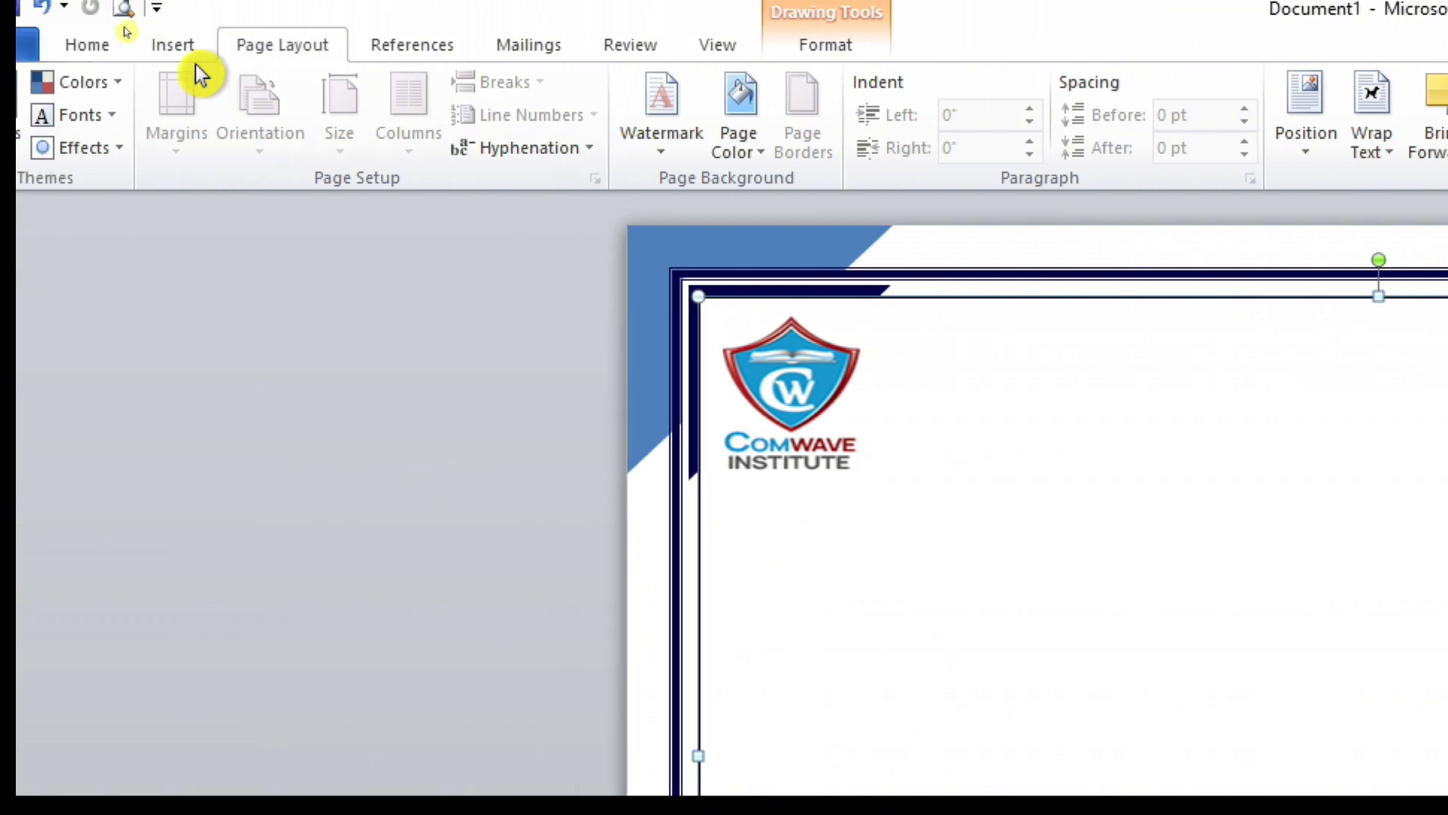
left_click(170, 50)
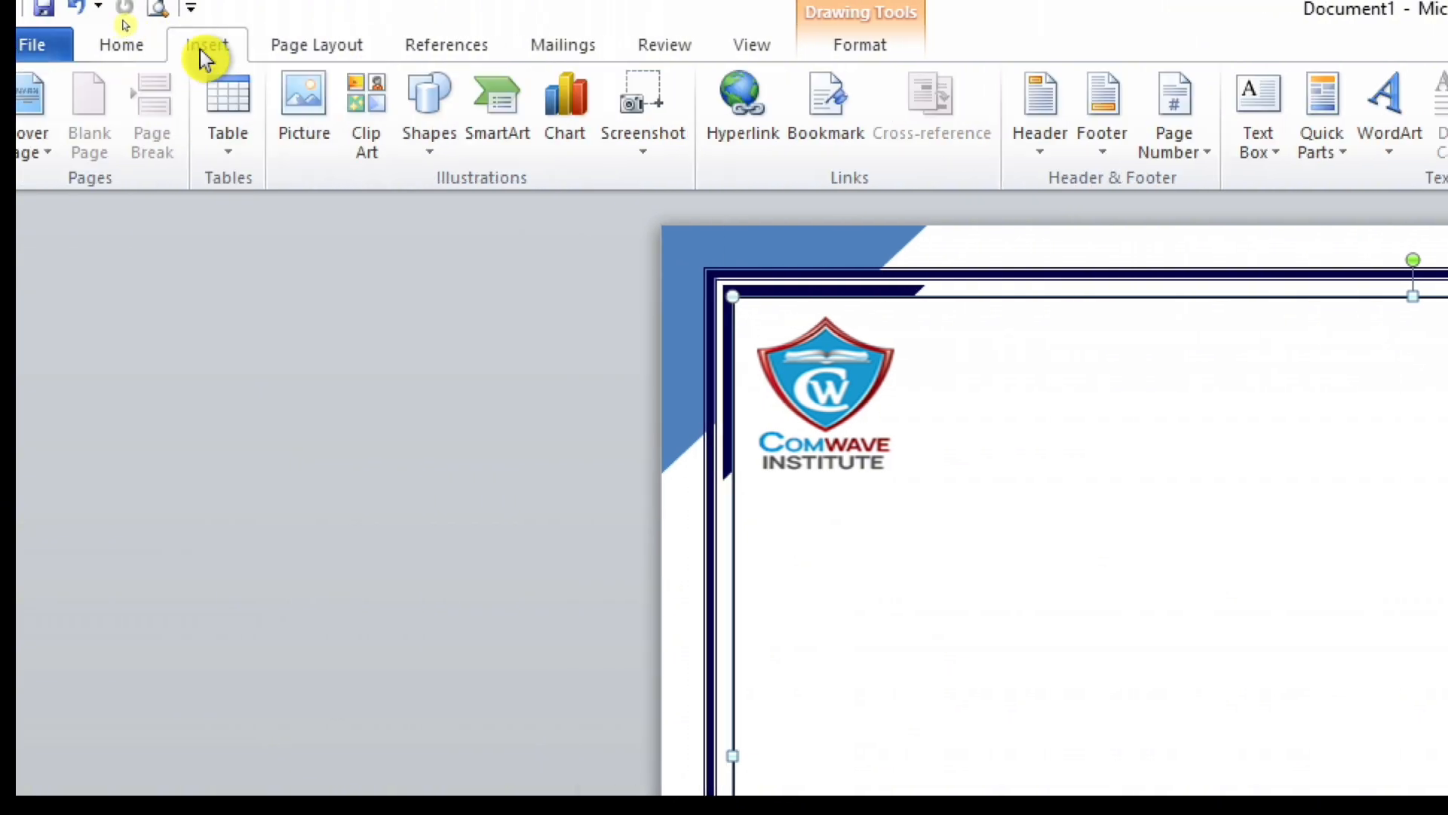
left_click(428, 143)
left_click(475, 214)
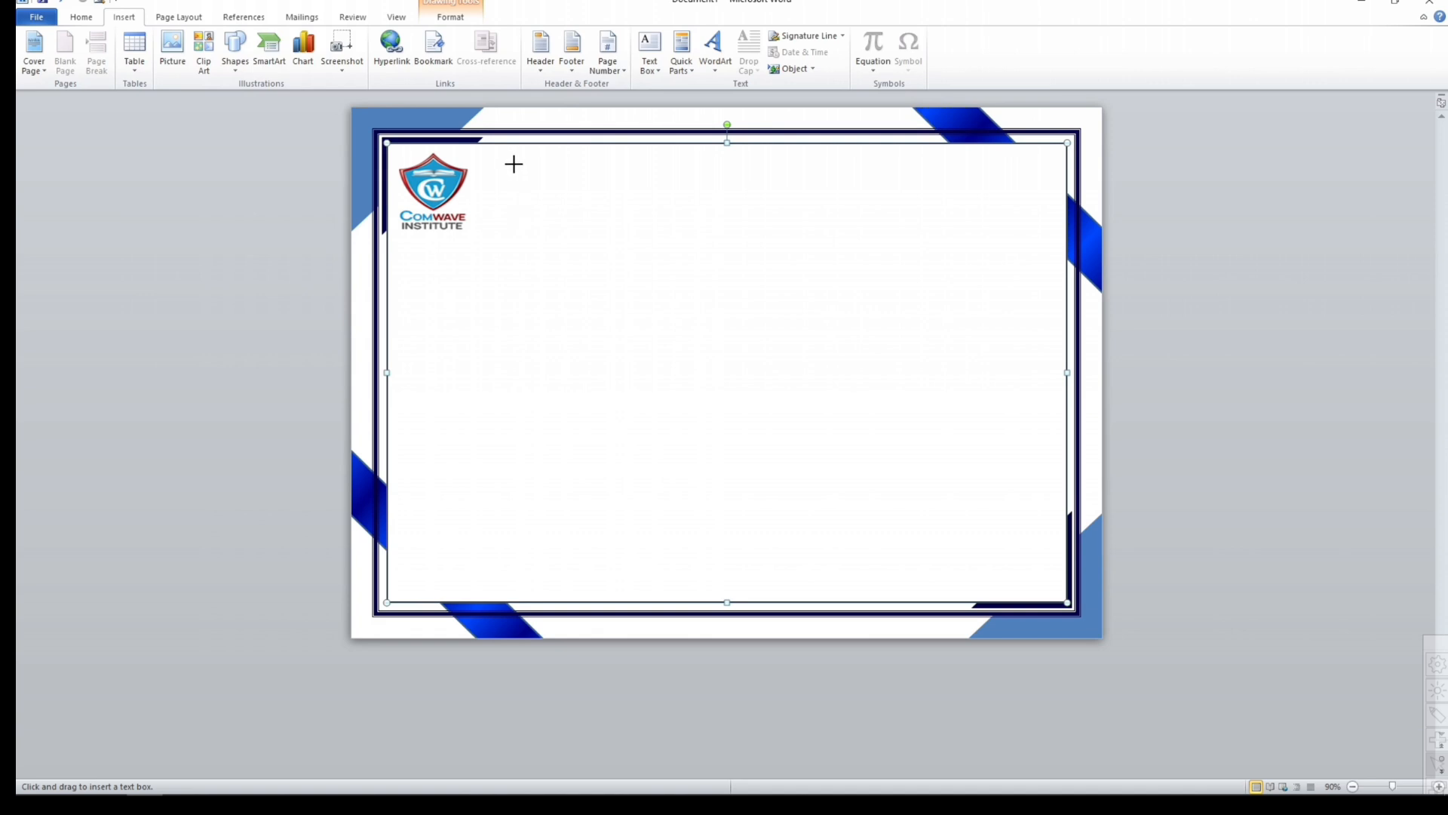
mouse_move(514, 159)
left_mouse_down()
mouse_move(837, 219)
mouse_move(1014, 226)
left_mouse_up()
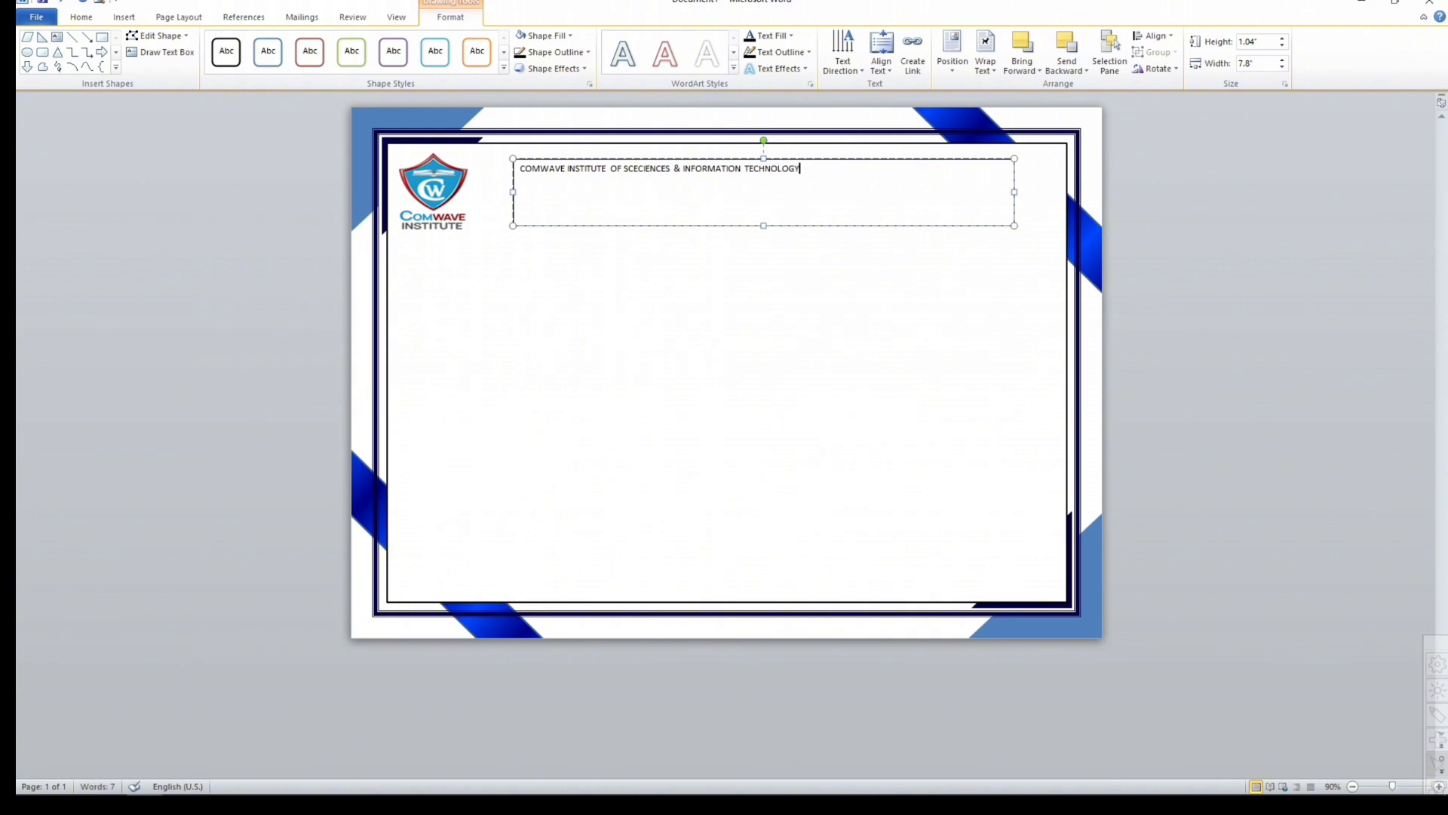
Center the institute heading within its text box and enlarge it to 20 pt.
left_click(719, 187)
left_click_drag(794, 180, 521, 180)
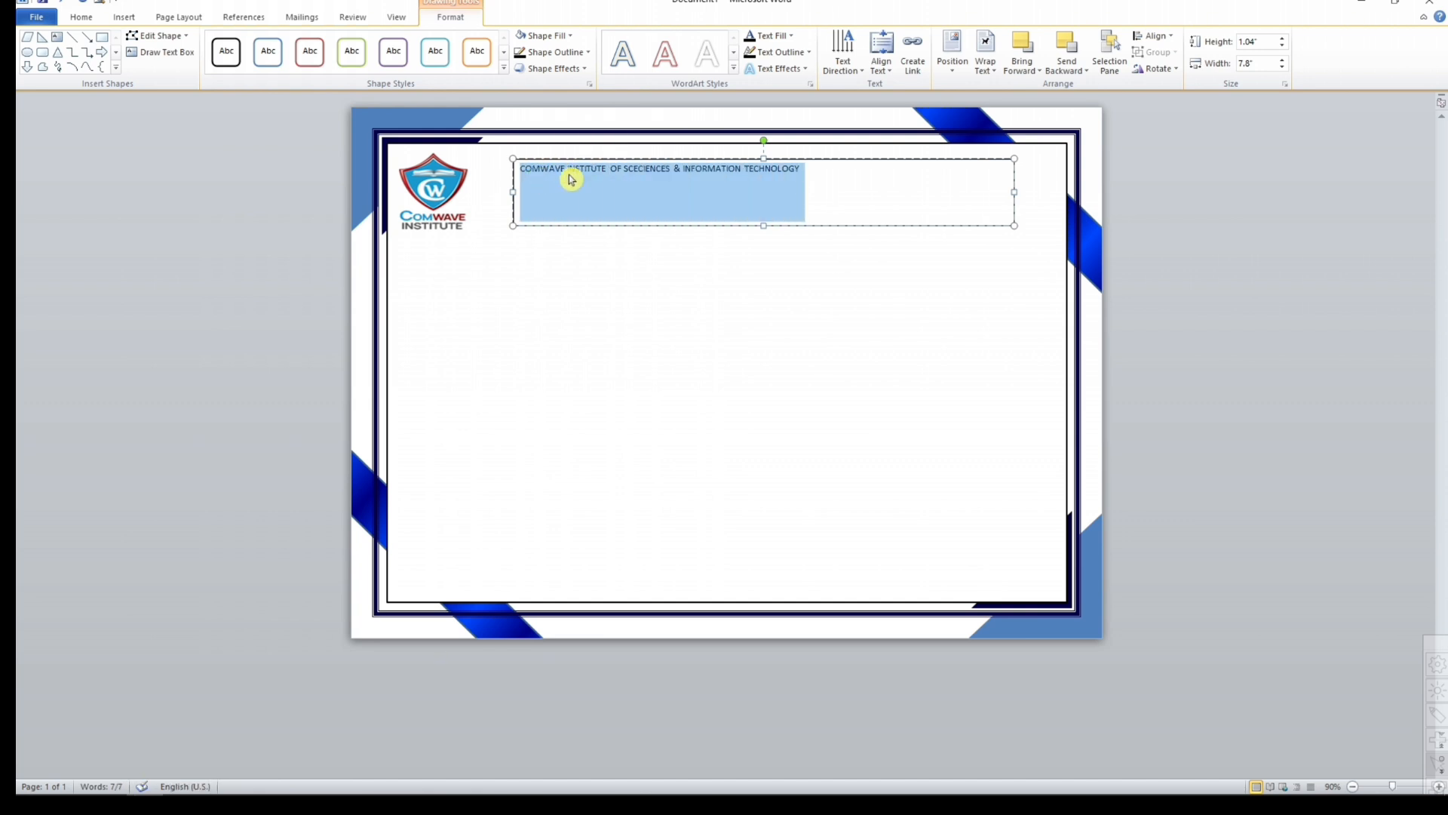
left_click(94, 19)
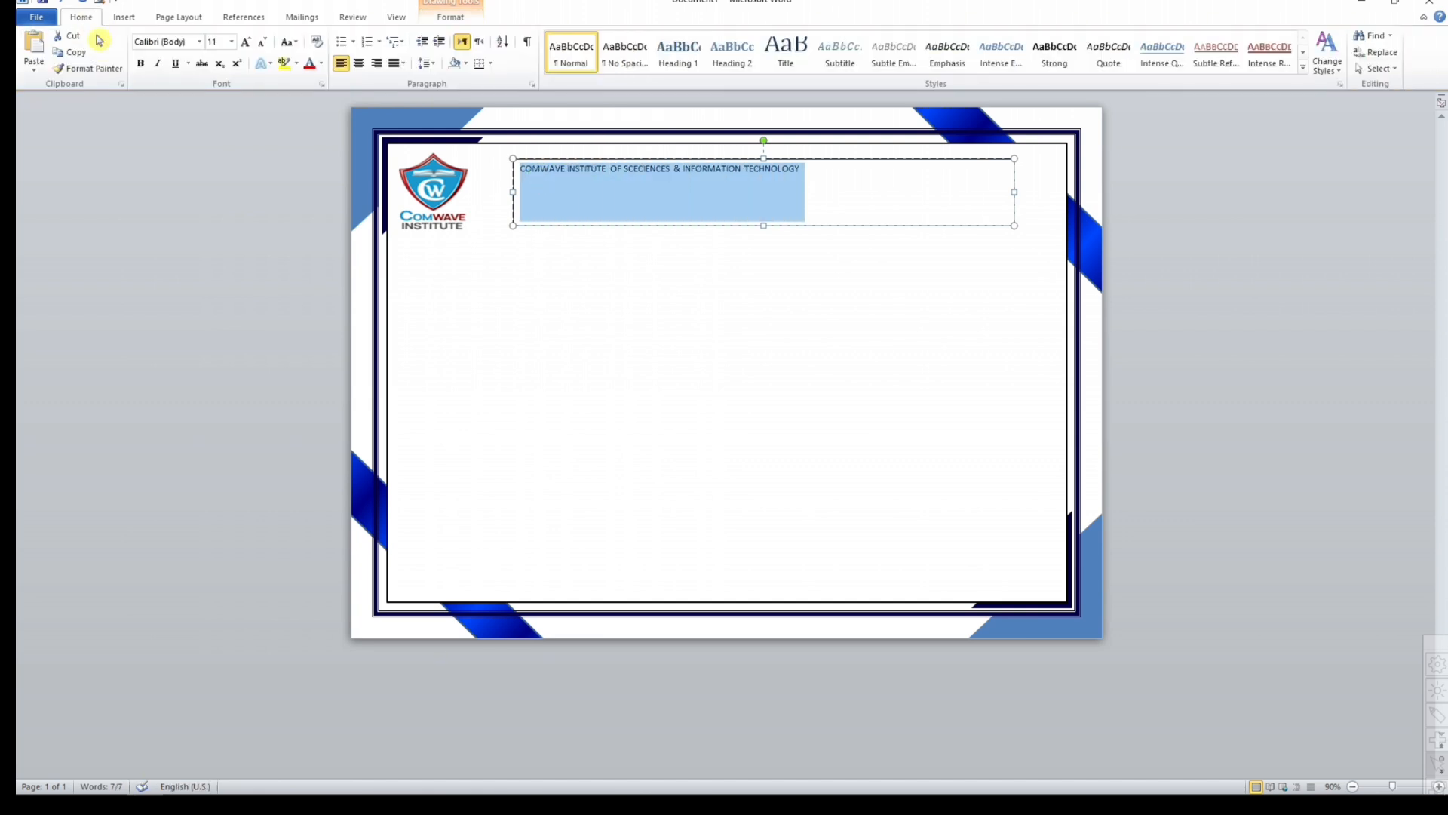
left_click(359, 65)
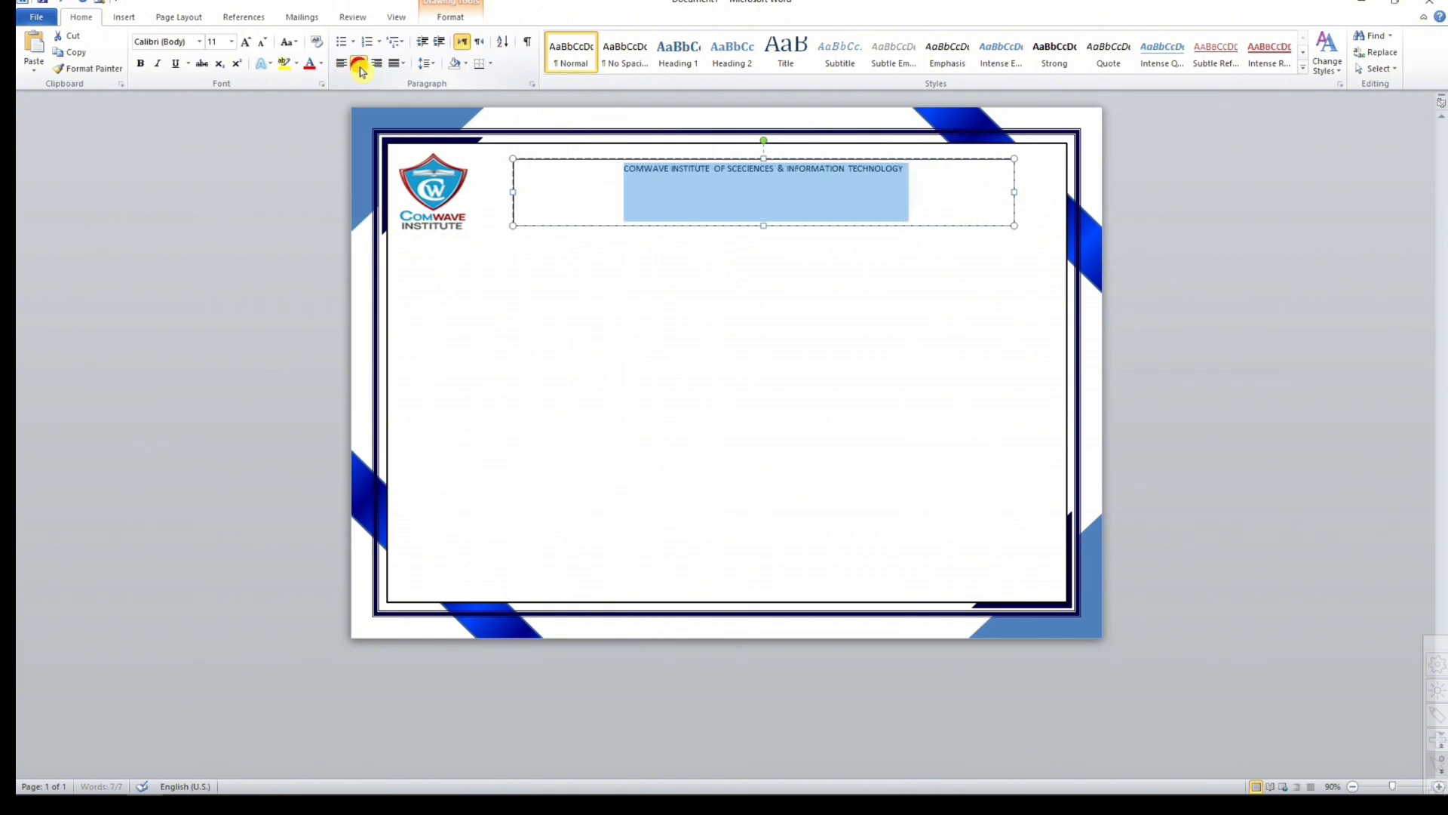
left_click(249, 45)
left_click(249, 45)
left_click(249, 45)
left_click(249, 46)
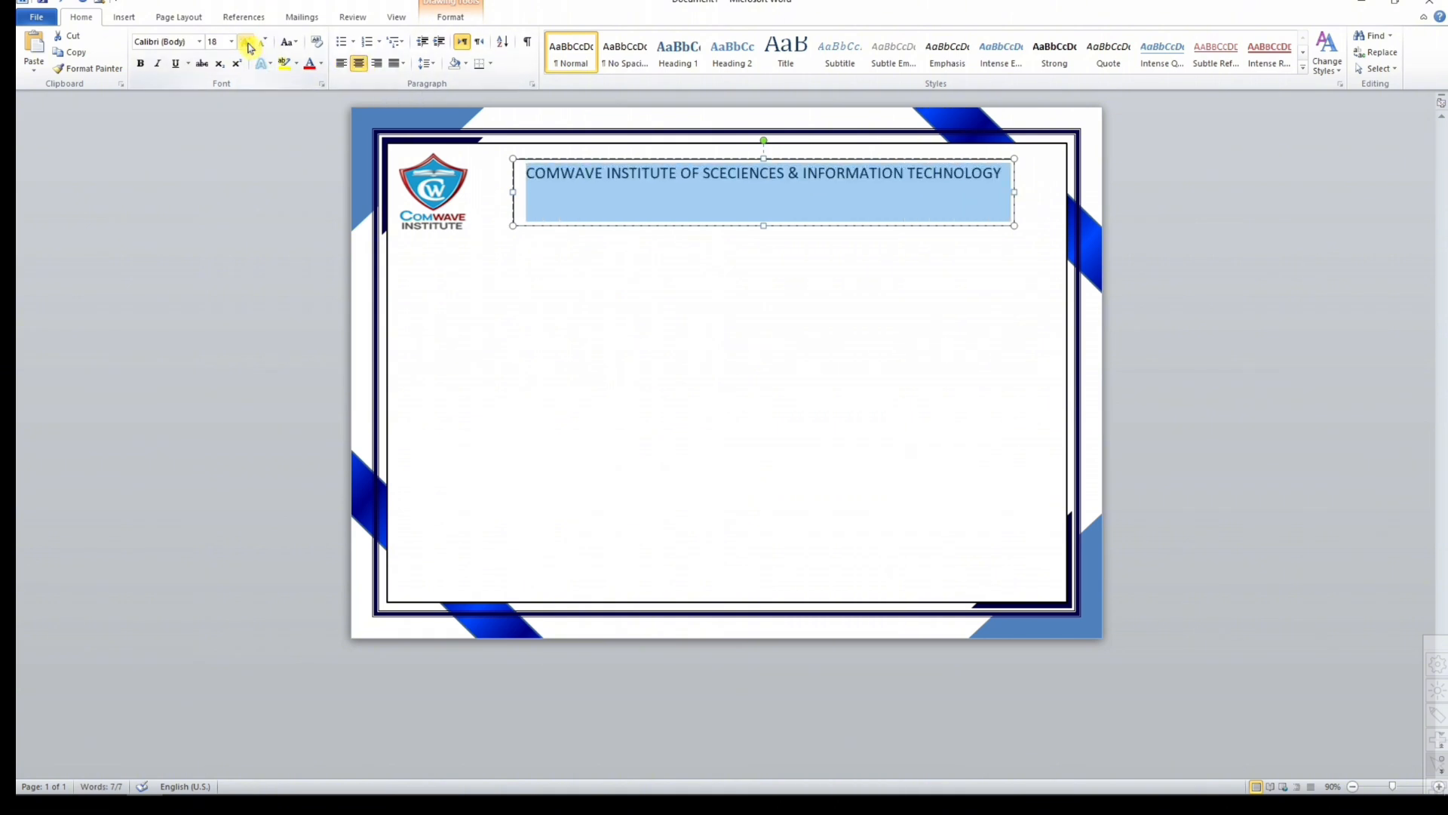
left_click(249, 45)
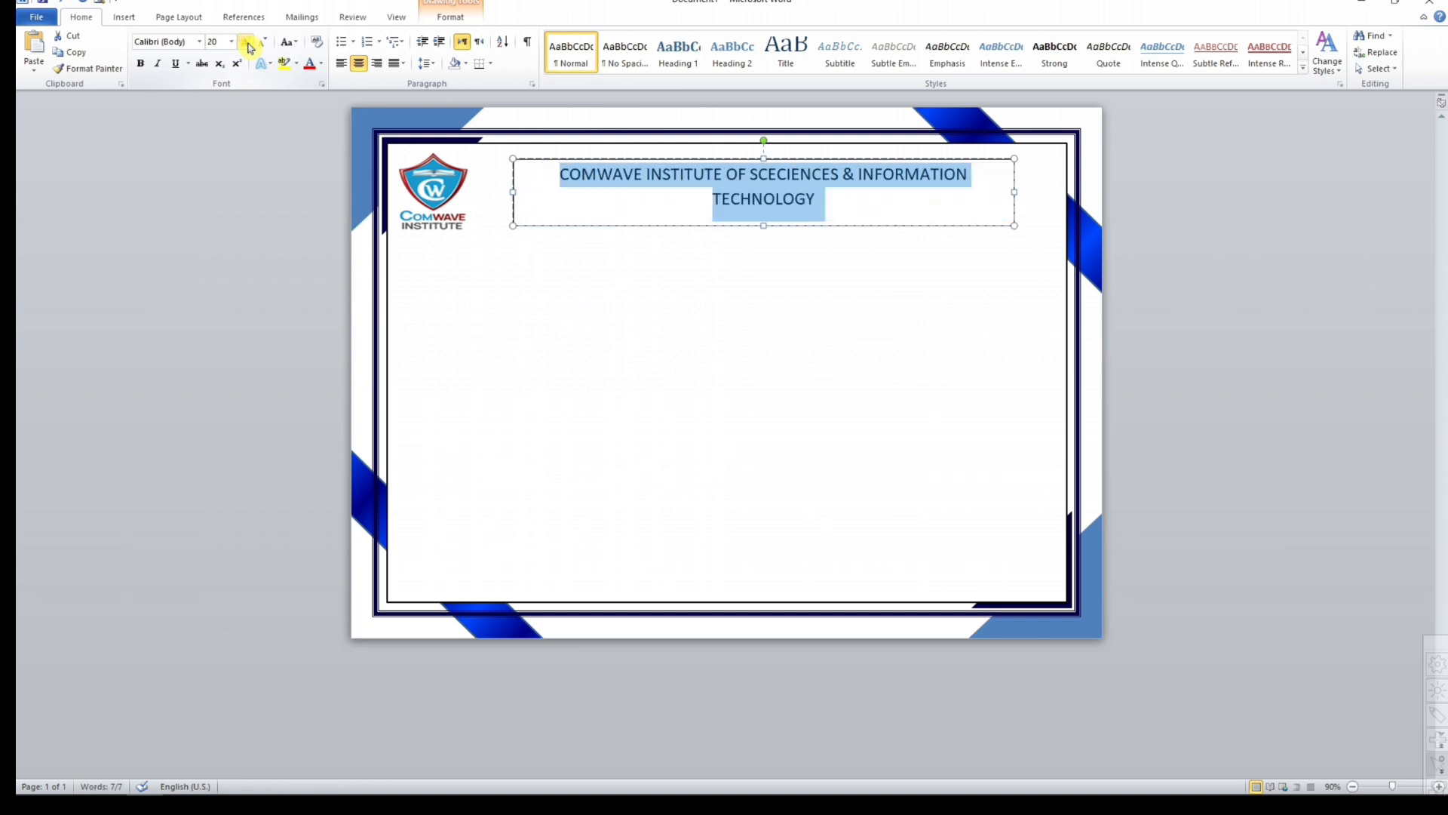
Widen the institute heading's text box to about 8.44" and center it horizontally relative to the page margins.
left_click(1014, 192)
left_click_drag(1015, 192, 1056, 192)
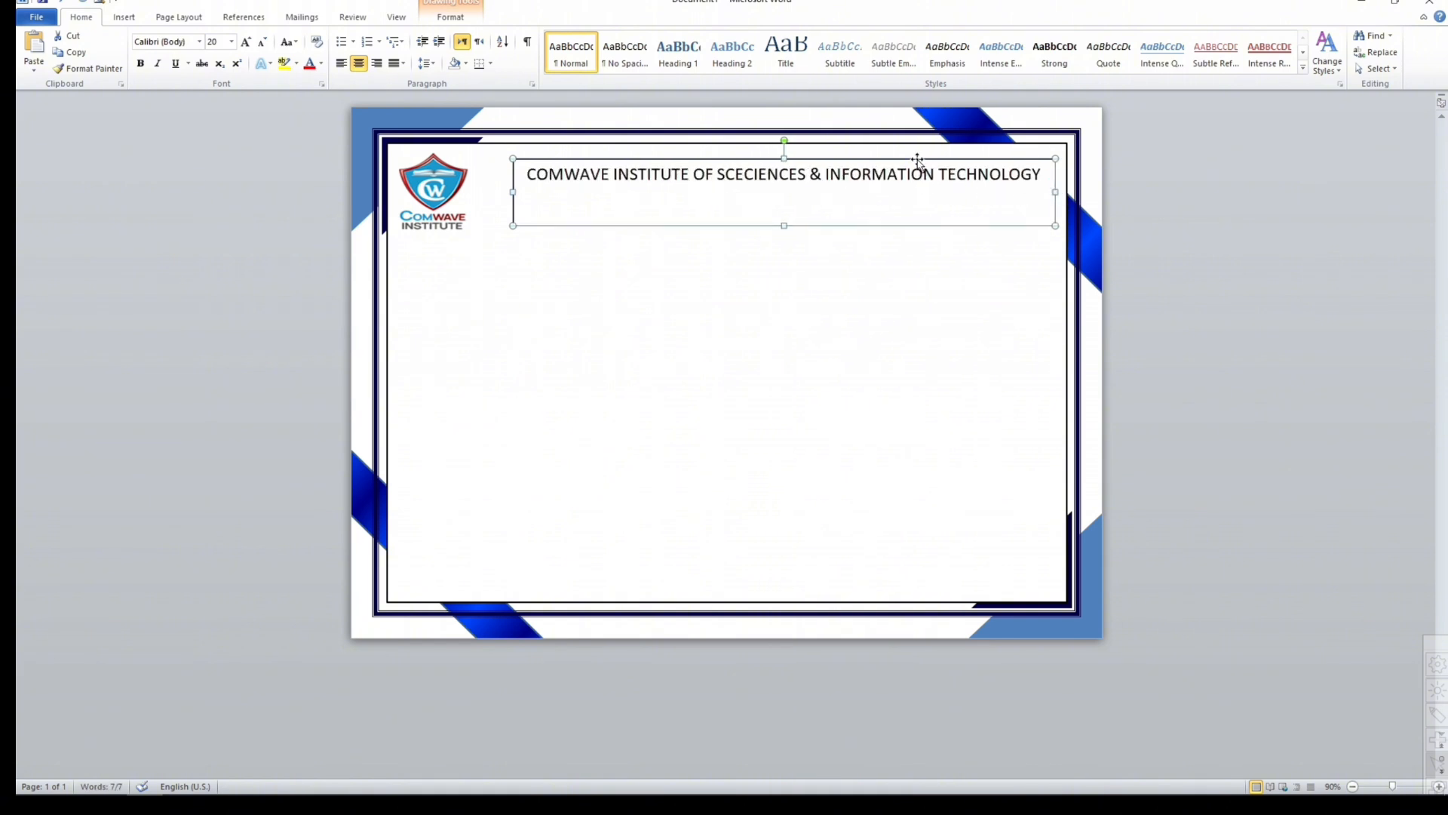
left_click(447, 16)
left_click(1154, 35)
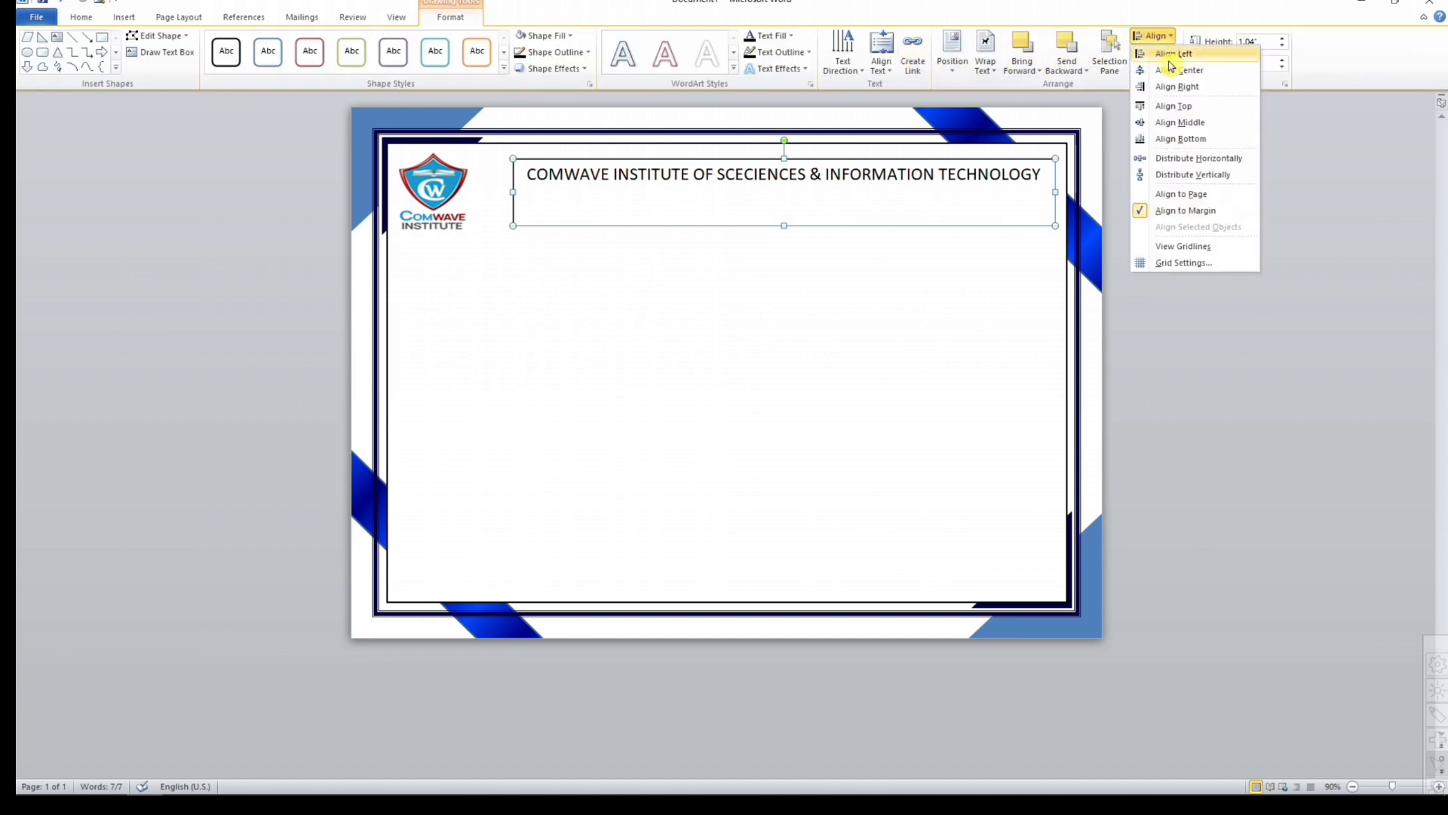
left_click(1174, 71)
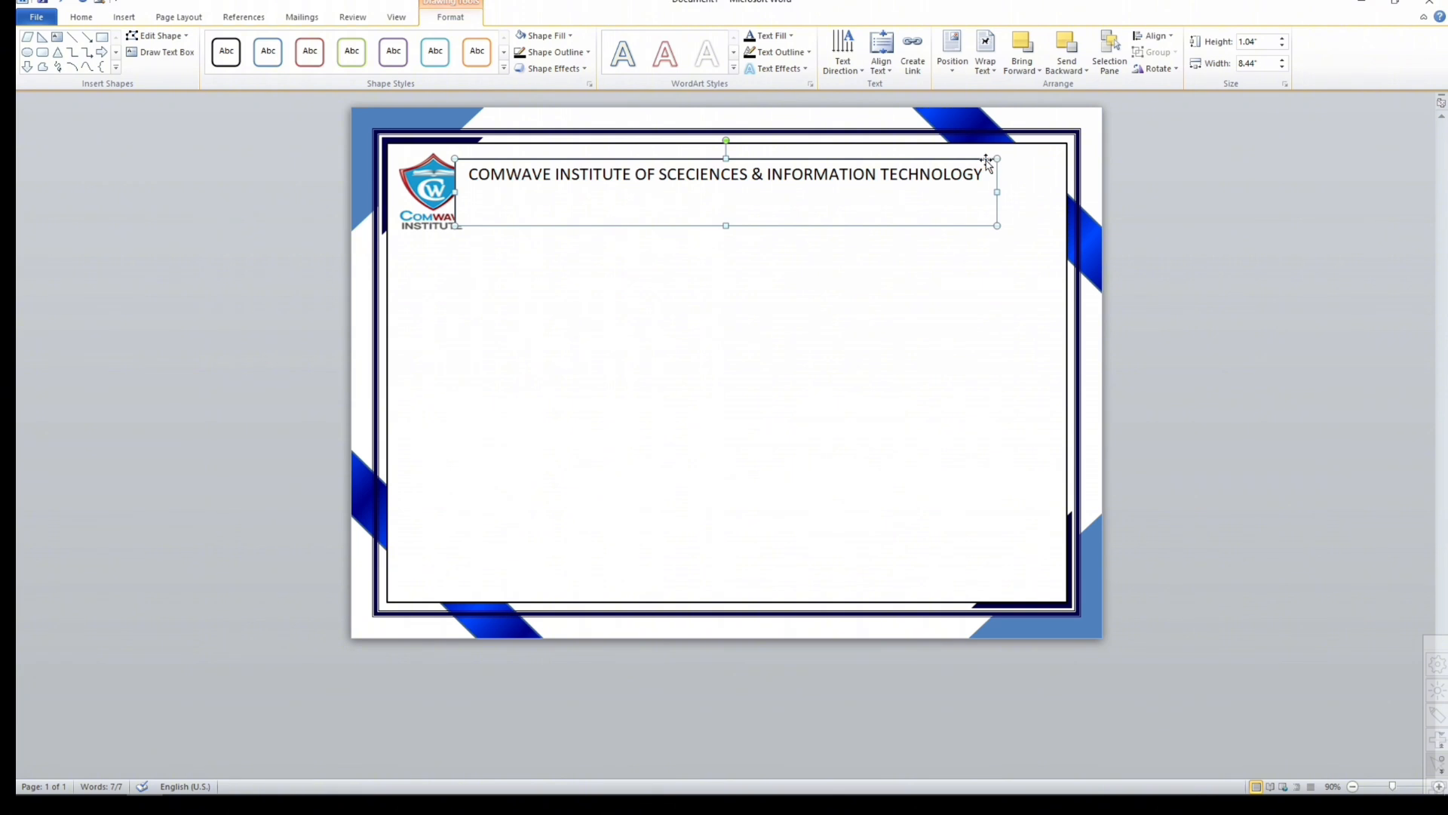
Move the heading text box sideways until it clears the logo and reduce its height to about 0.81".
left_click_drag(987, 162, 990, 166)
key("Right")
key("Right")
key("Right")
key("Right")
key("Right")
key("Right")
key("Right")
key("Right")
key("Right")
key("Right")
key("Right")
key("Right")
key("Right")
key("Right")
key("Right")
key("Right")
key("Right")
key("Right")
key("Right")
key("Right")
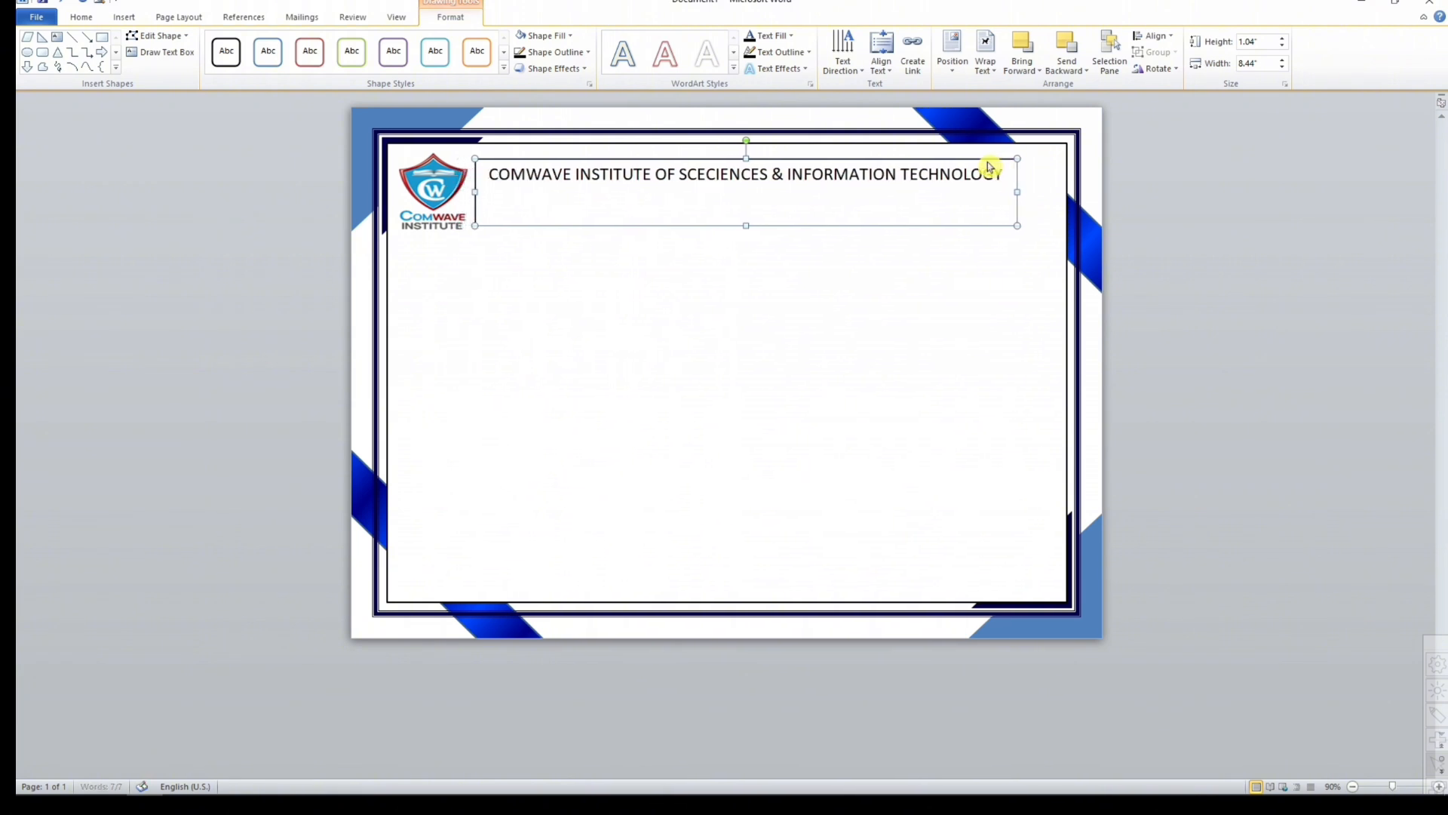
key("Right")
key("Right")
key("Right")
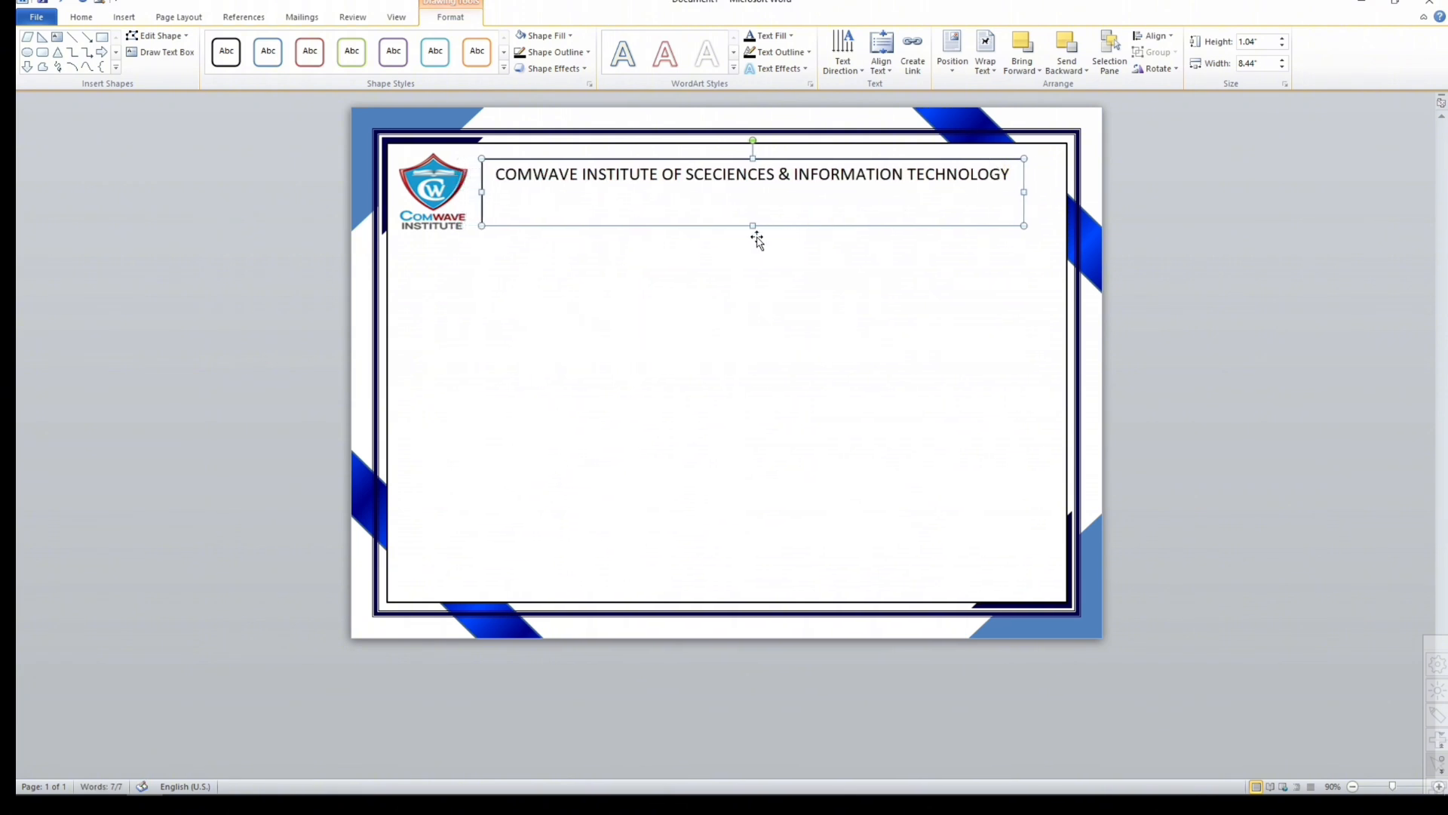
left_click_drag(753, 225, 756, 210)
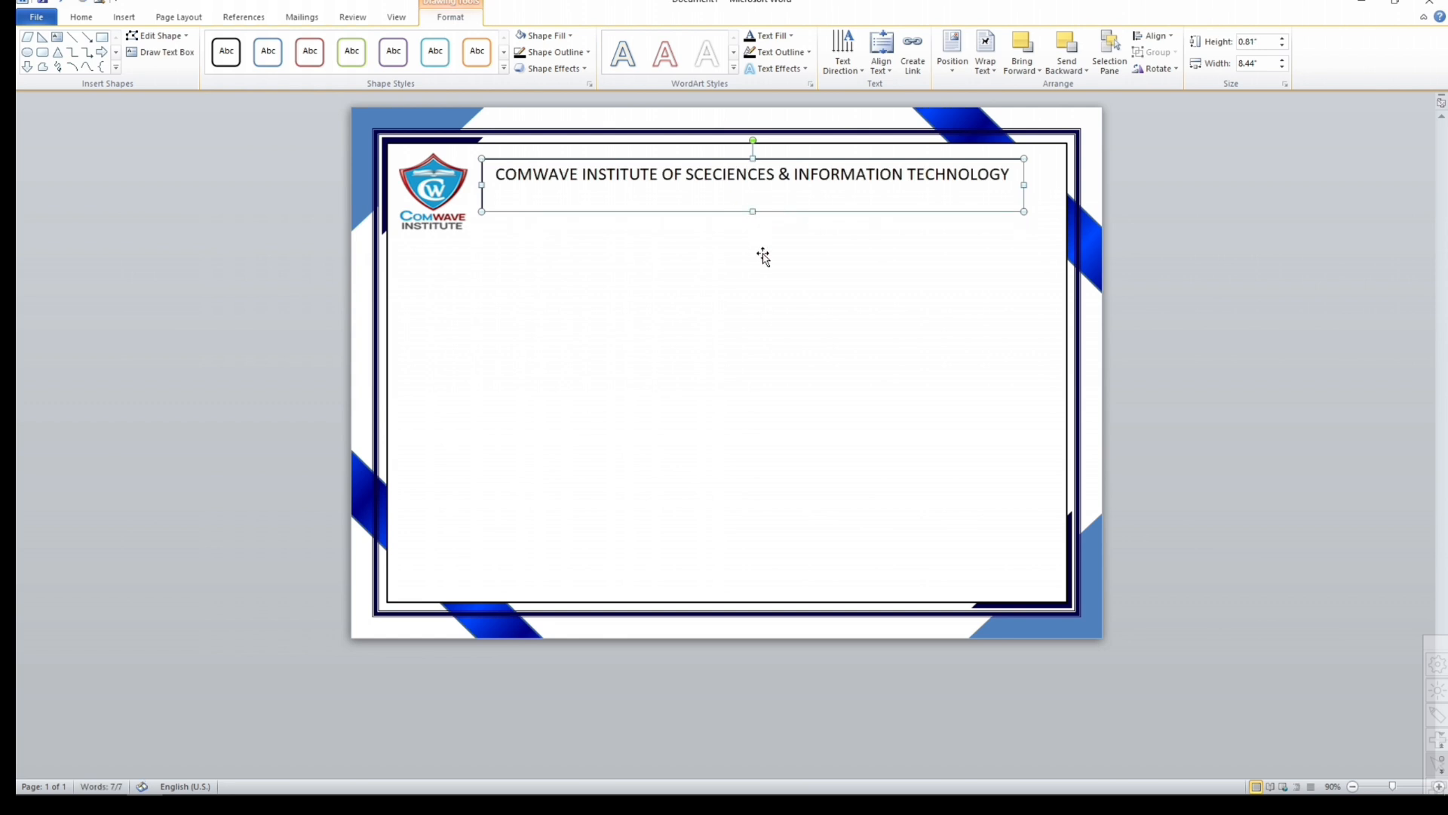
left_click(762, 255)
Change the institute heading's font to Book Antiqua.
left_click(873, 193)
left_click_drag(1007, 176, 462, 151)
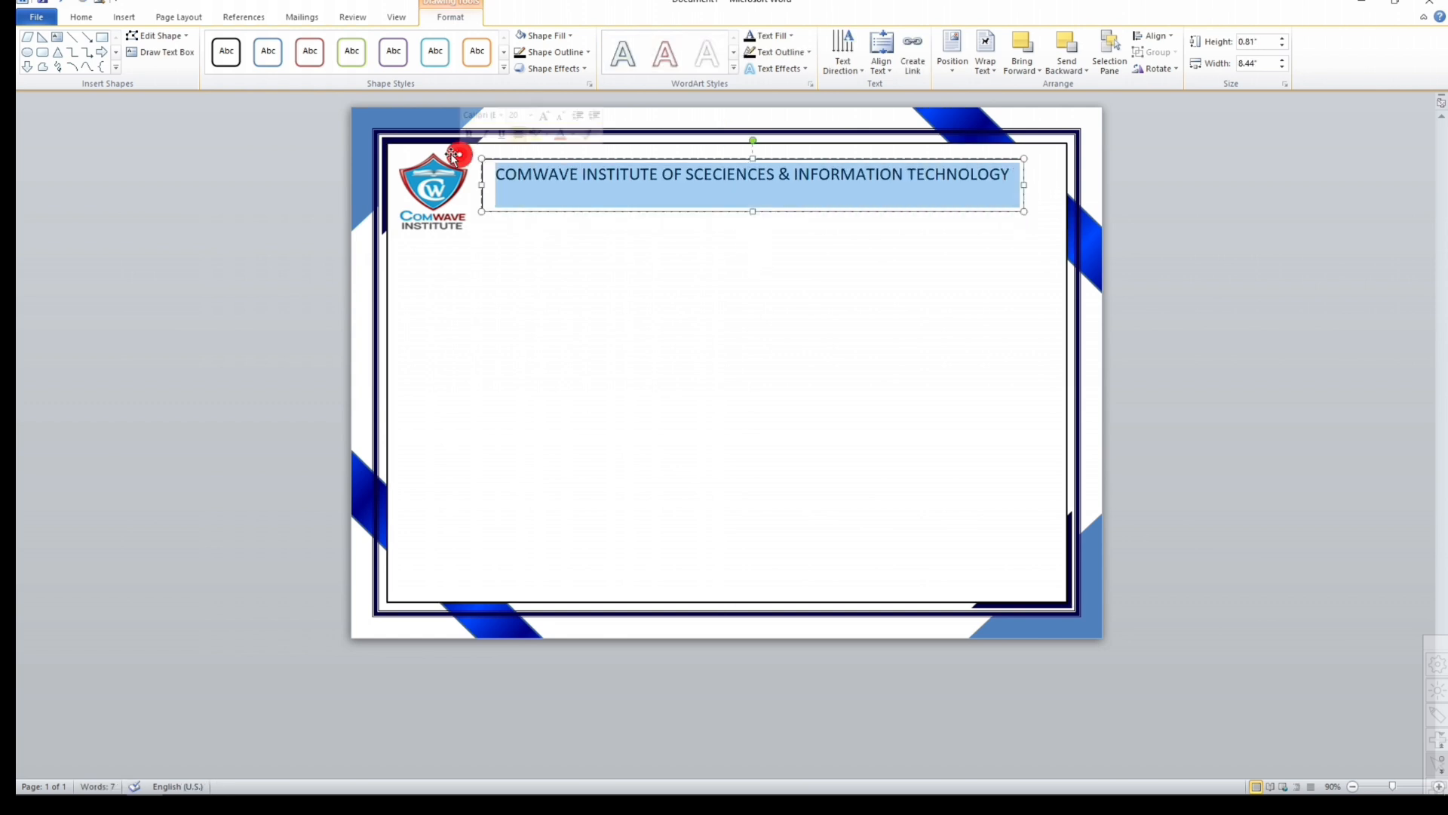
left_click(99, 21)
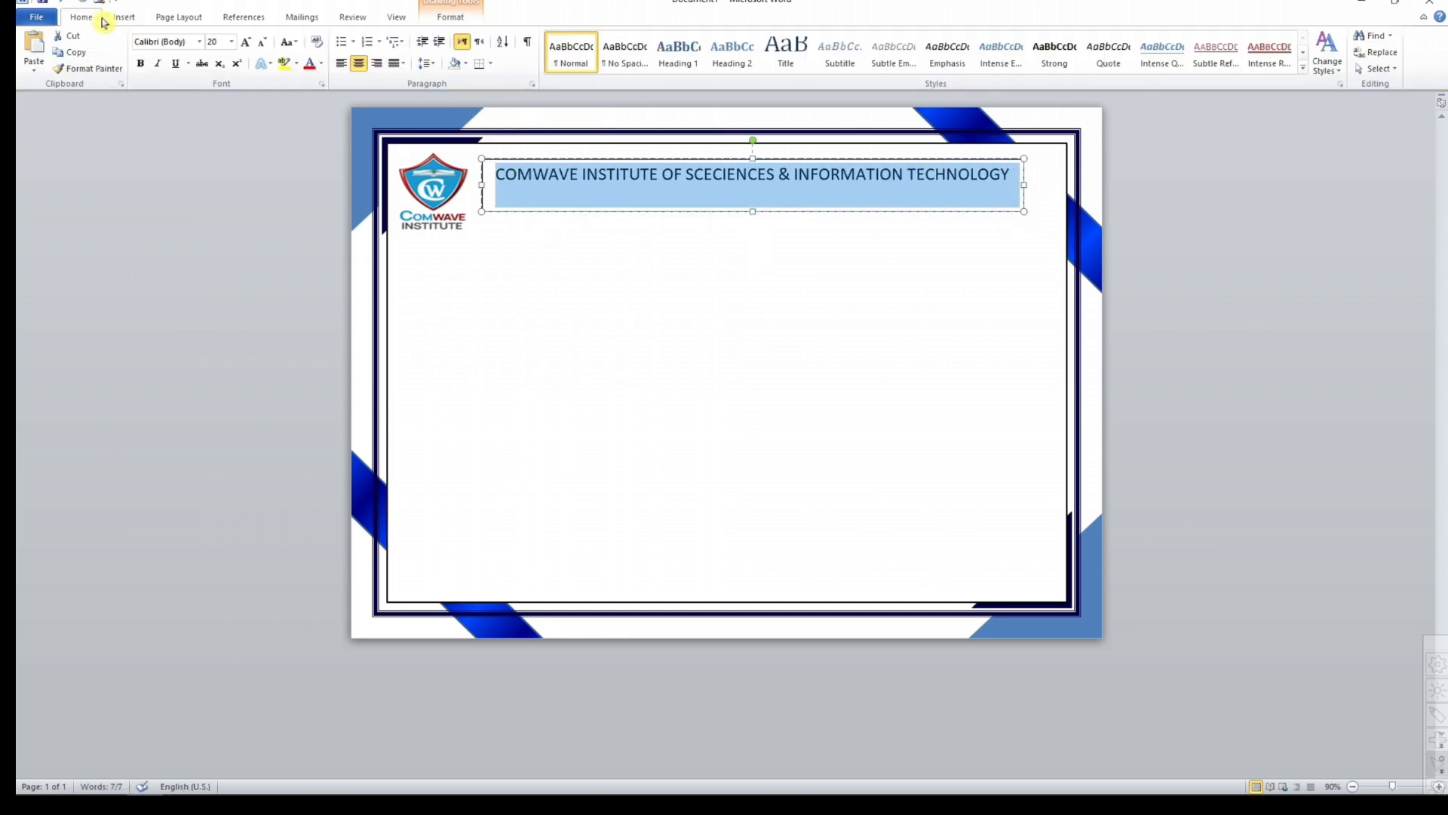
left_click(199, 42)
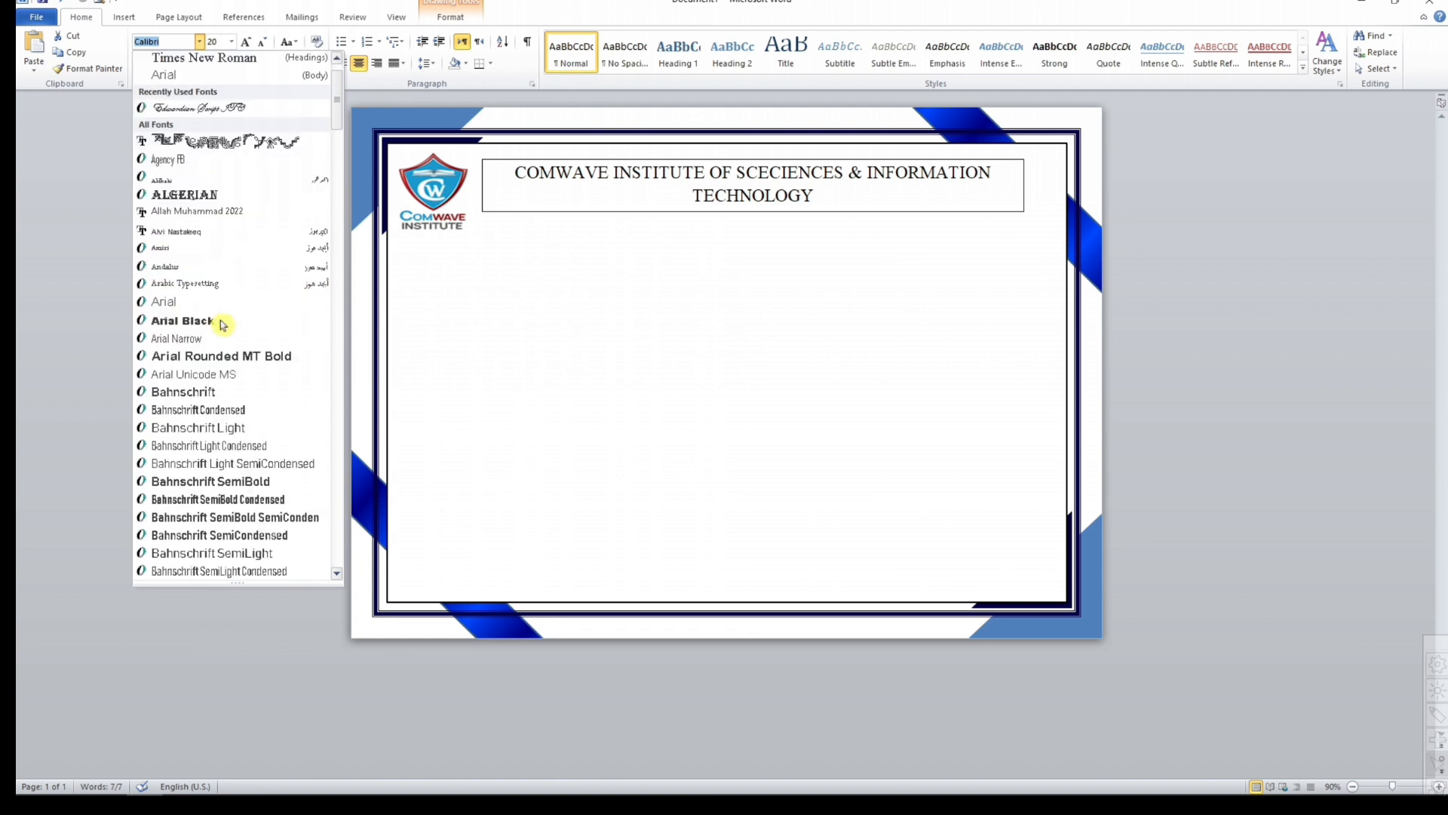
scroll(220, 375, "down", 4)
scroll(222, 327, "down", 5)
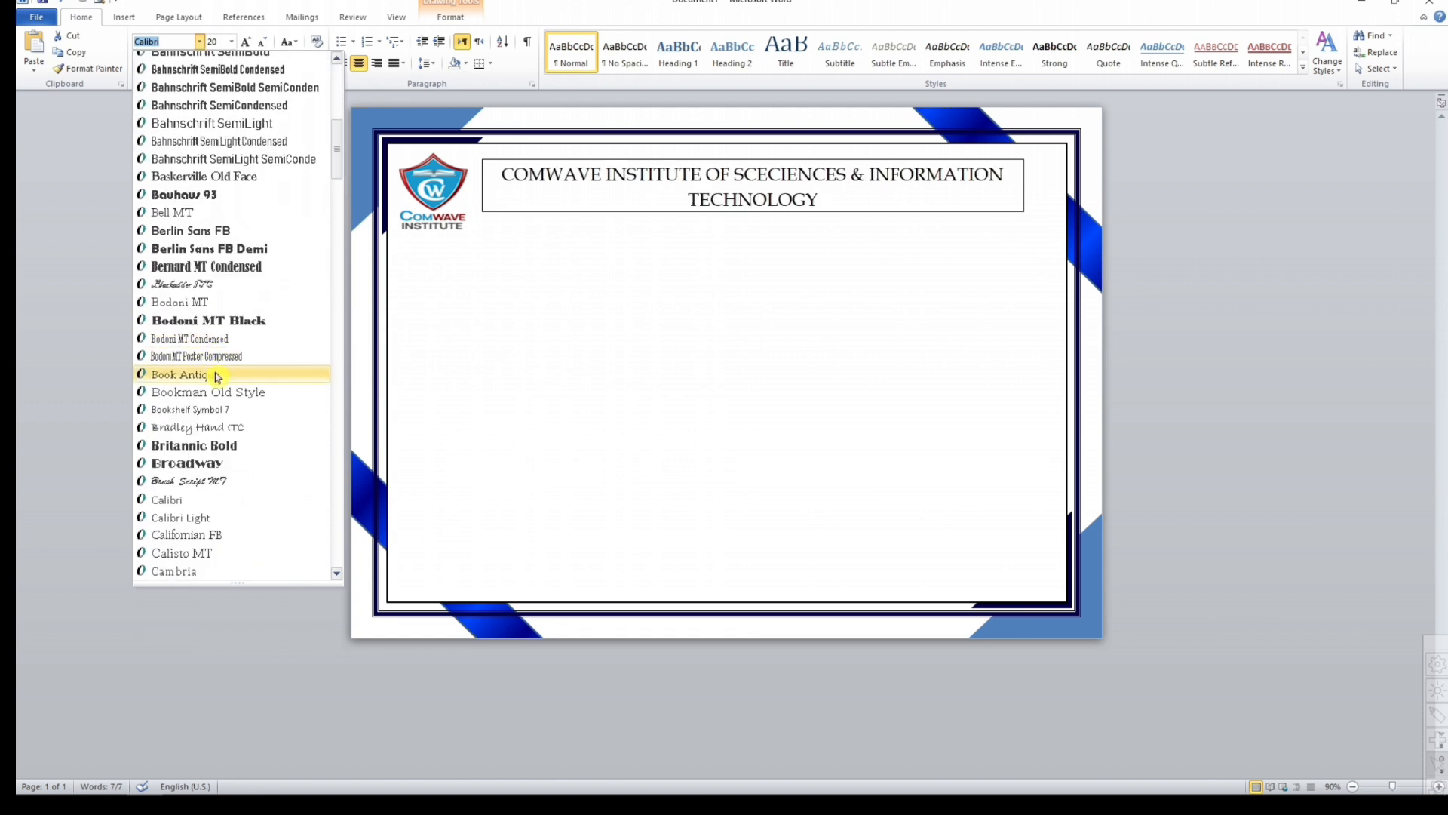
left_click(216, 374)
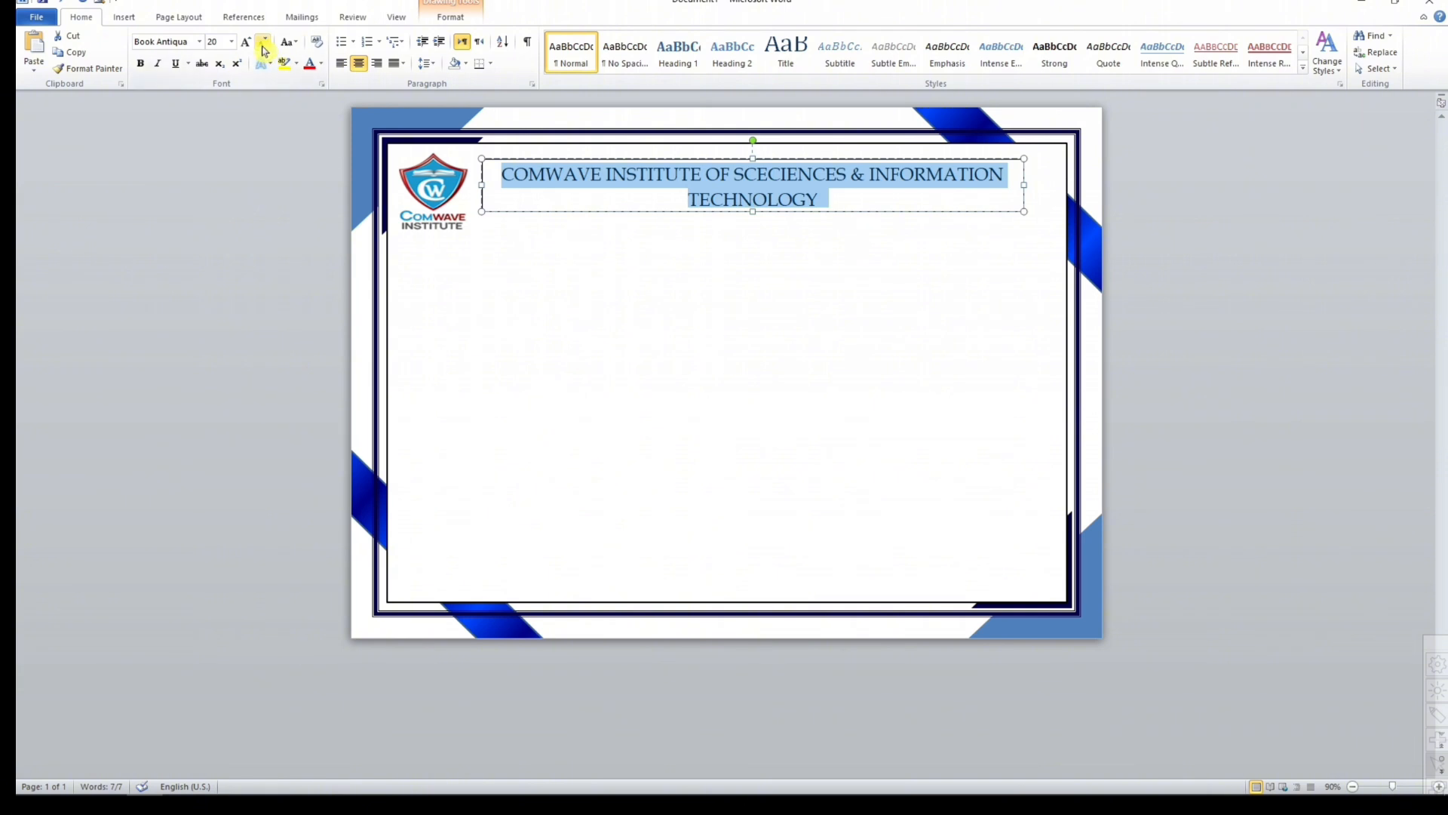
Reduce the institute heading's font size to 16 pt so it fits on one line.
left_click(263, 44)
left_click(263, 44)
left_click(263, 44)
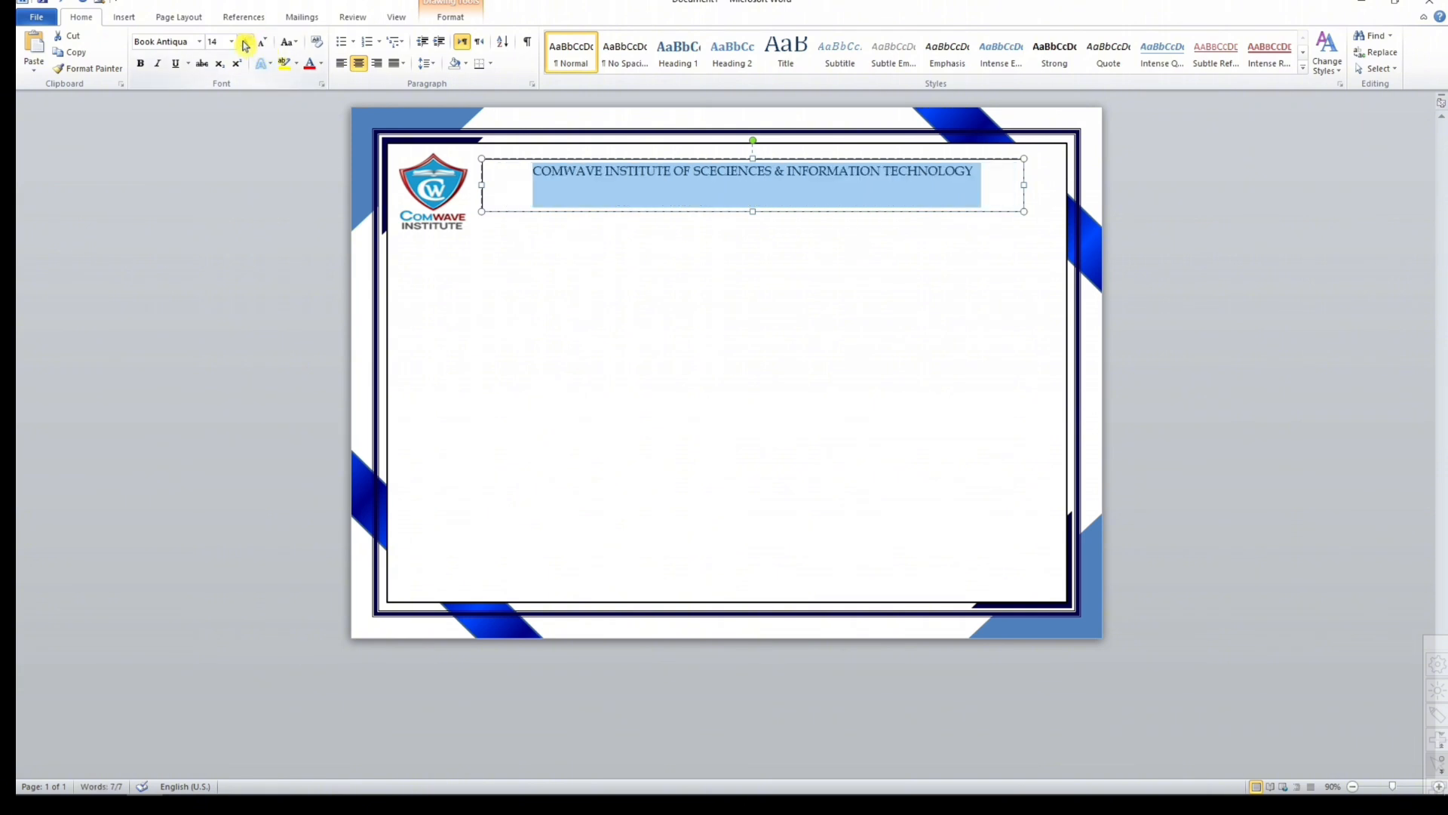
left_click(245, 43)
left_click(647, 301)
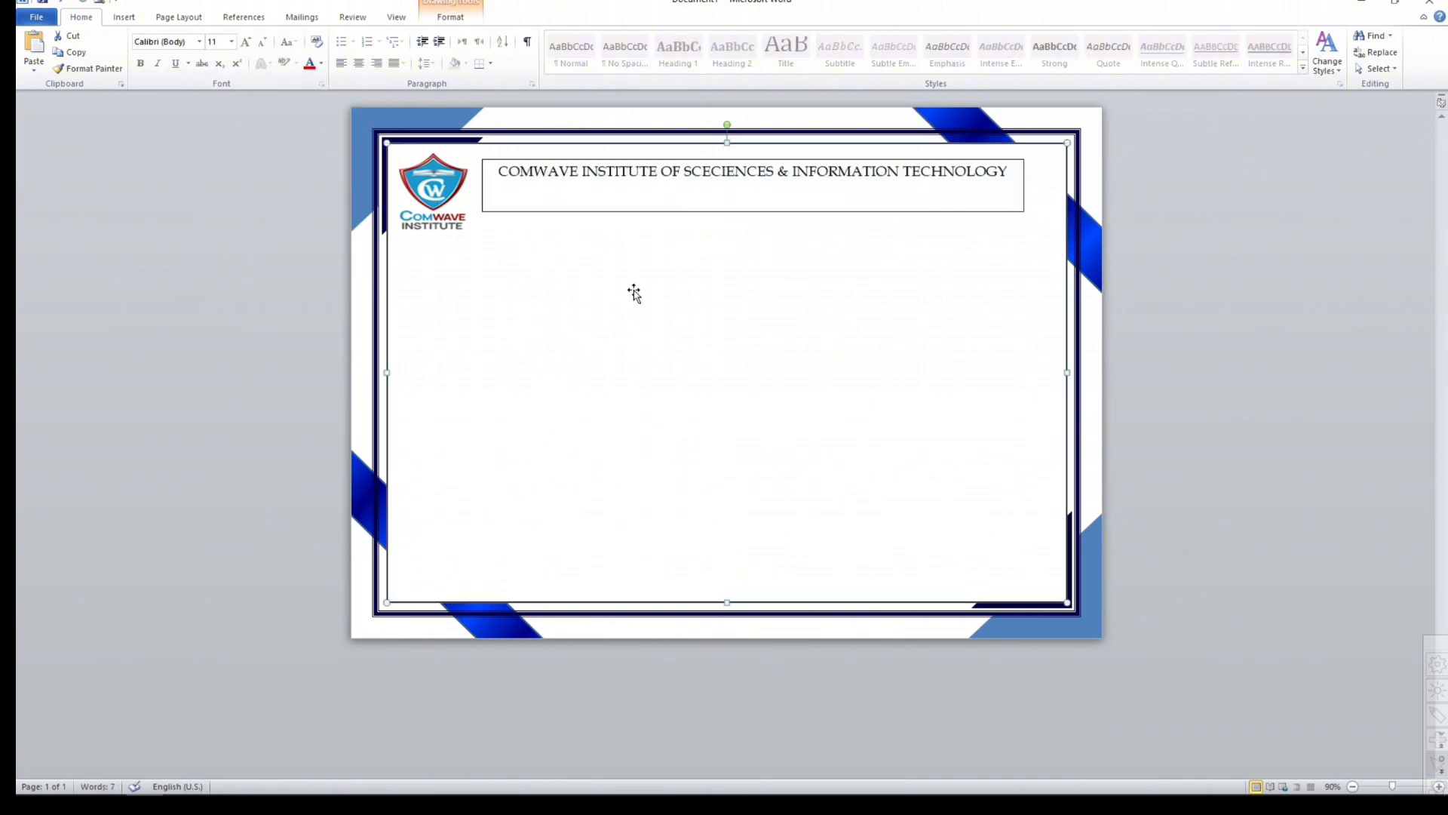
Color the institute heading's text dark blue using the recently used color.
left_click_drag(1013, 168, 518, 190)
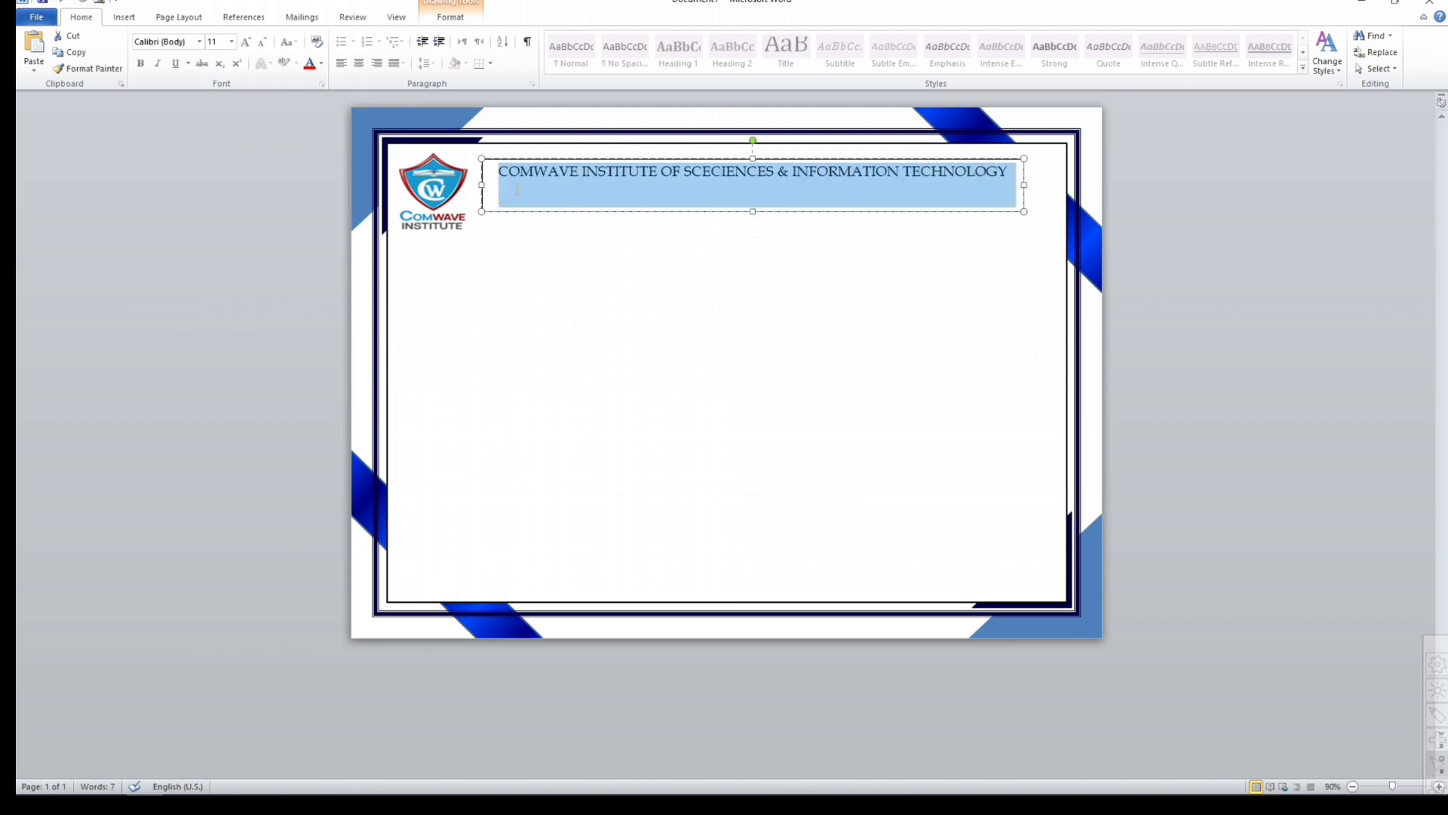
left_click(322, 68)
left_click(326, 218)
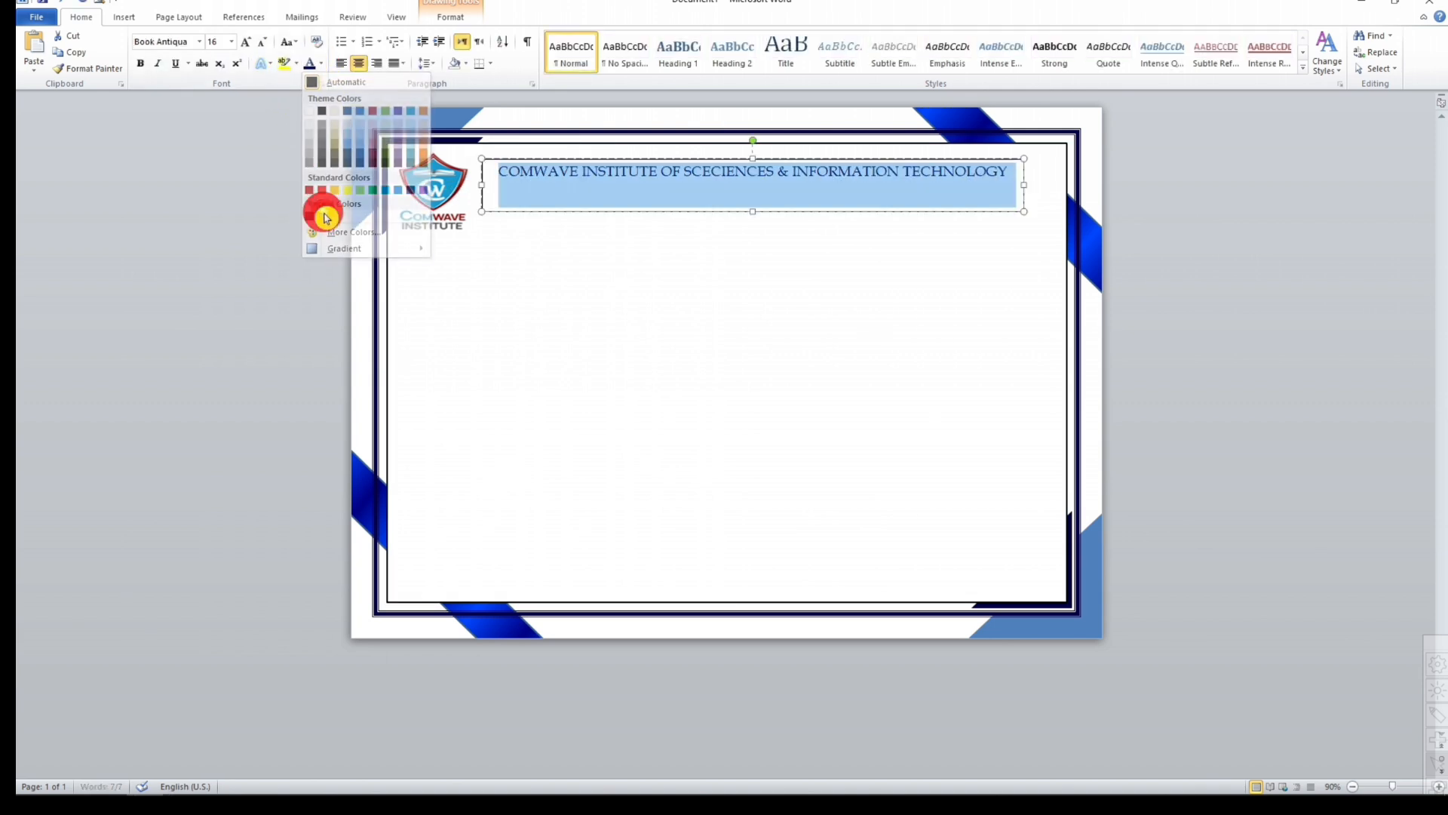
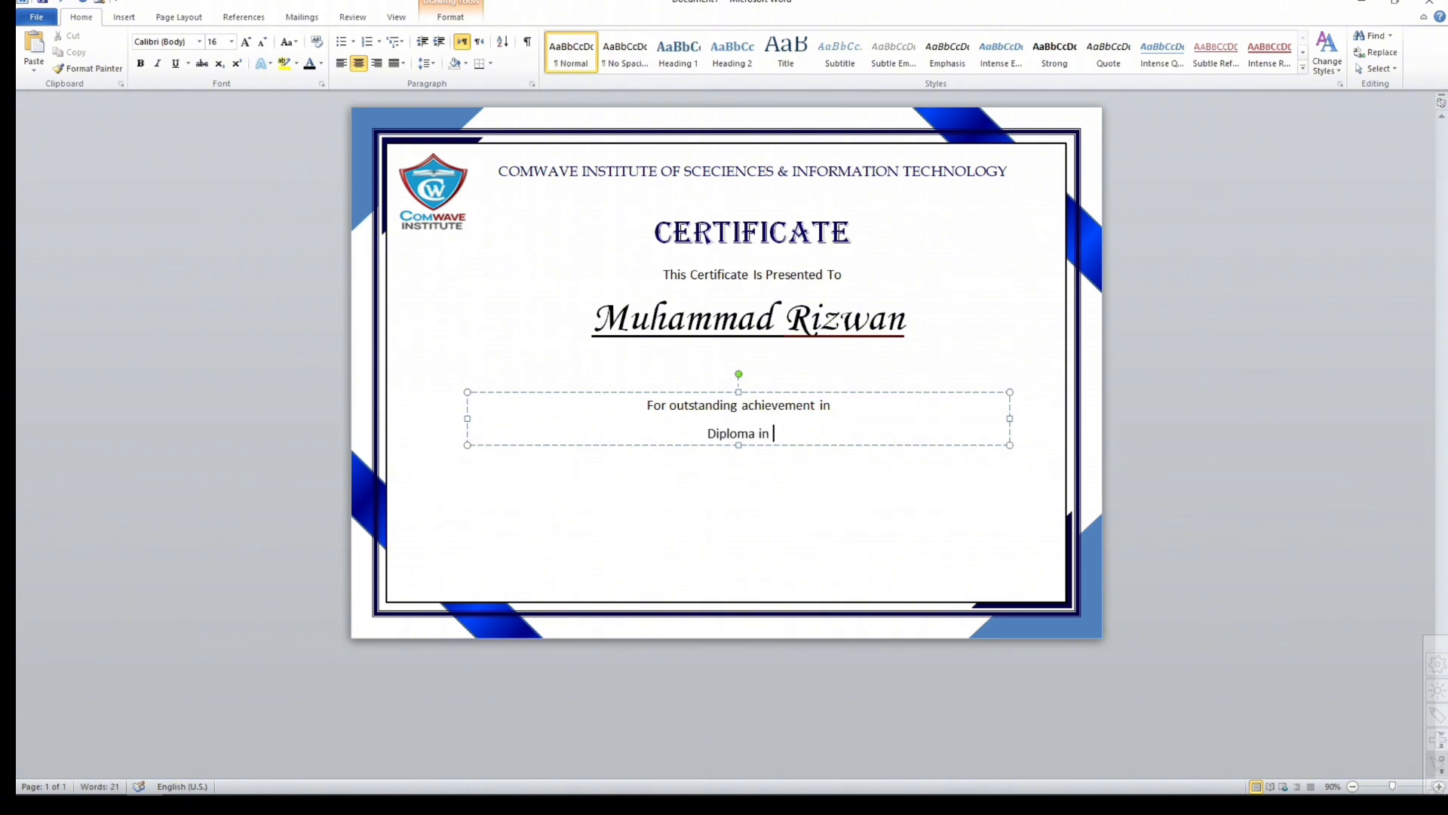
Complete the second line under "For outstanding achievement in" so it reads "Diploma in Information Technology".
type("Information T")
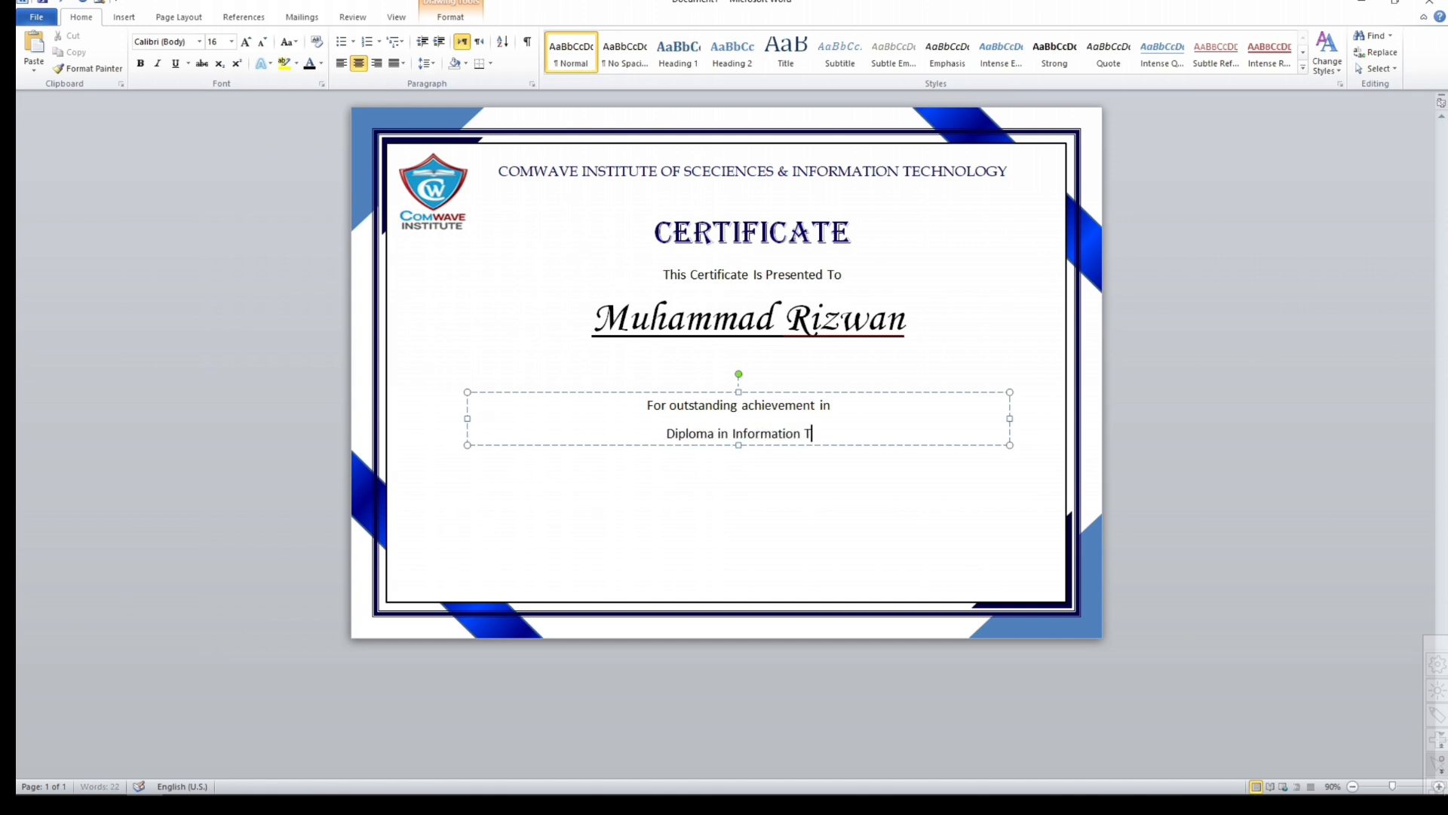
type("echnolo")
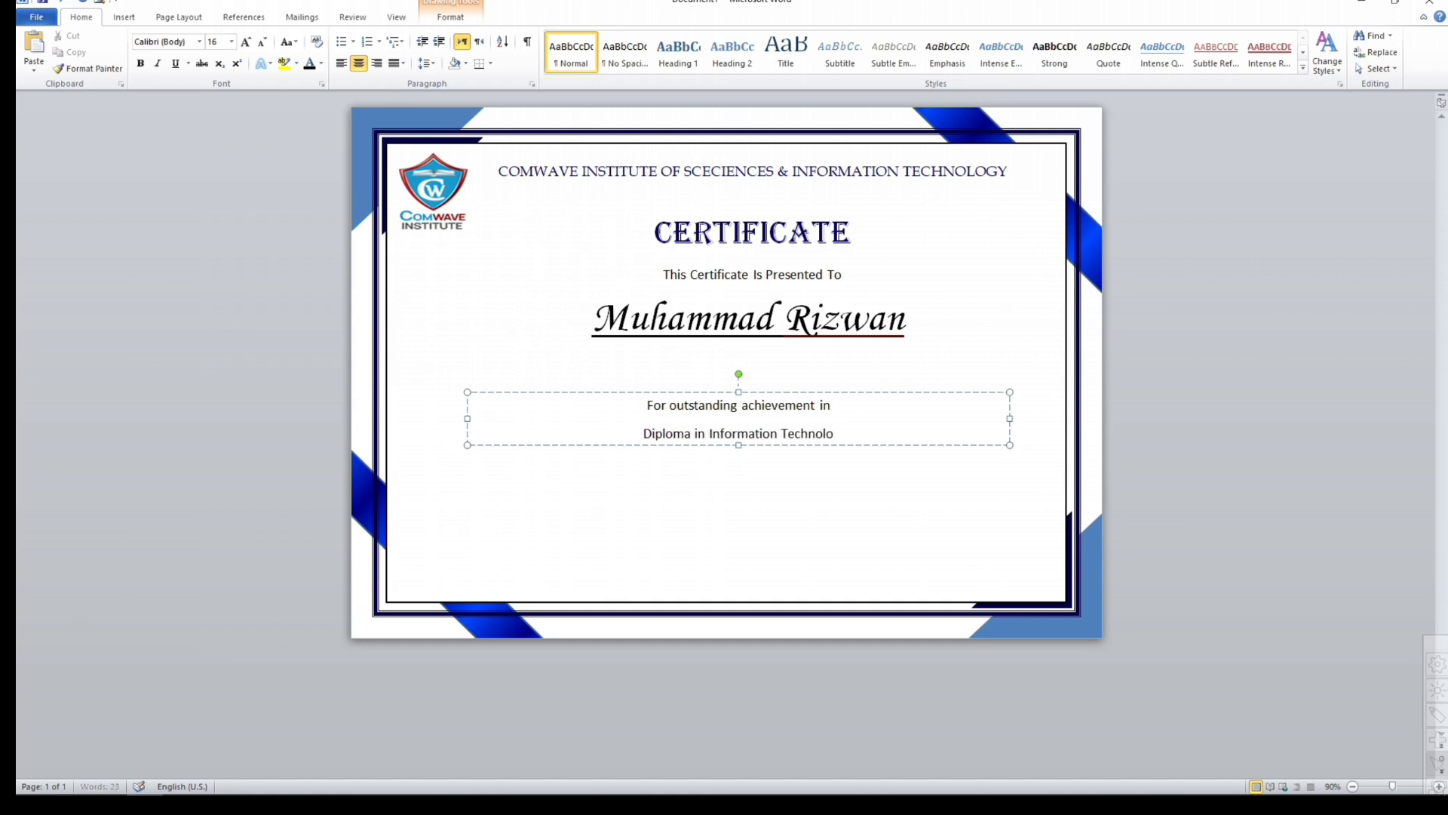
type("gy")
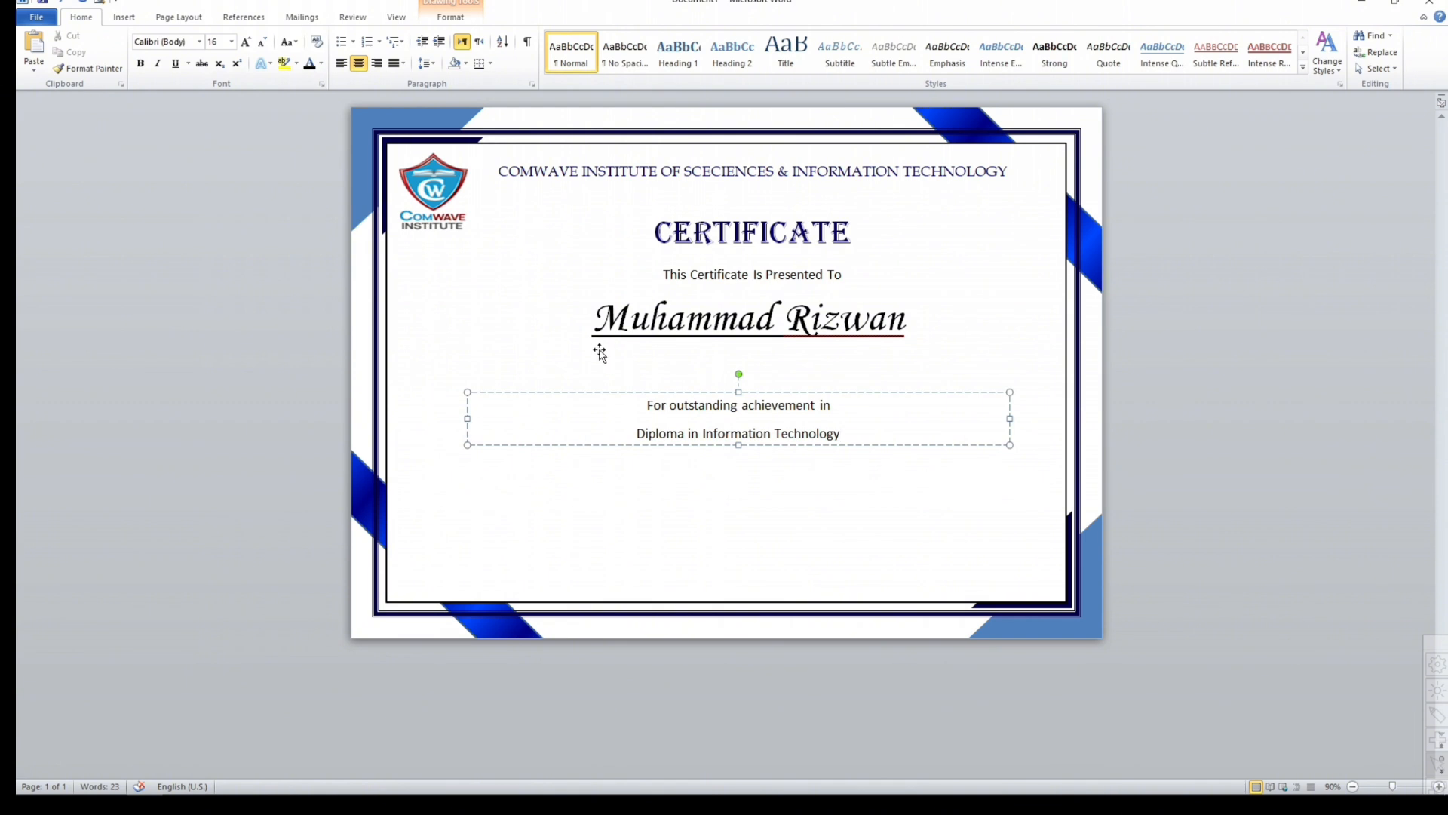
Format the line "Diploma in Information Technology" in bold Edwardian Script ITC at 28 pt.
left_click_drag(861, 430, 626, 438)
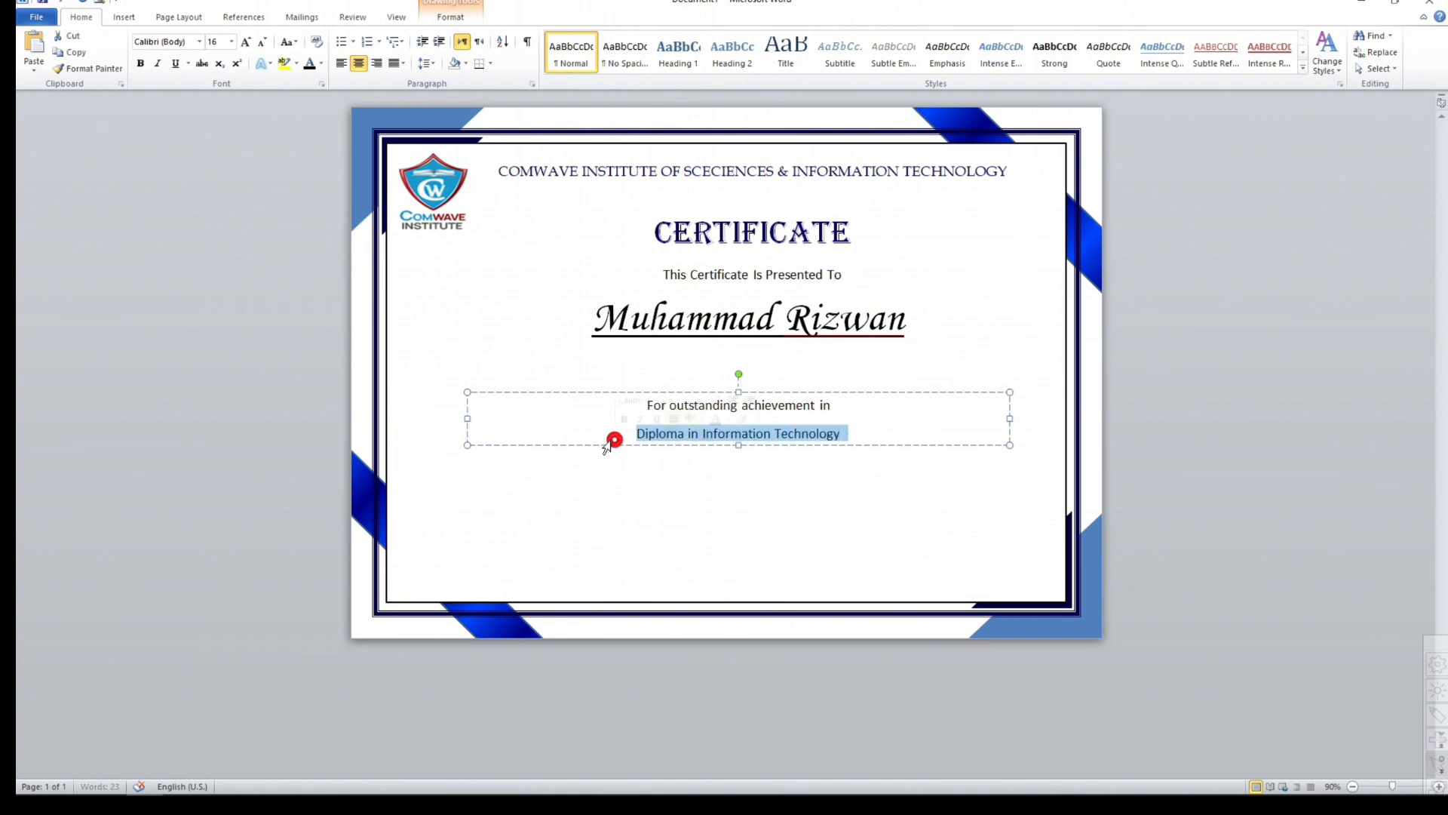
left_click(200, 42)
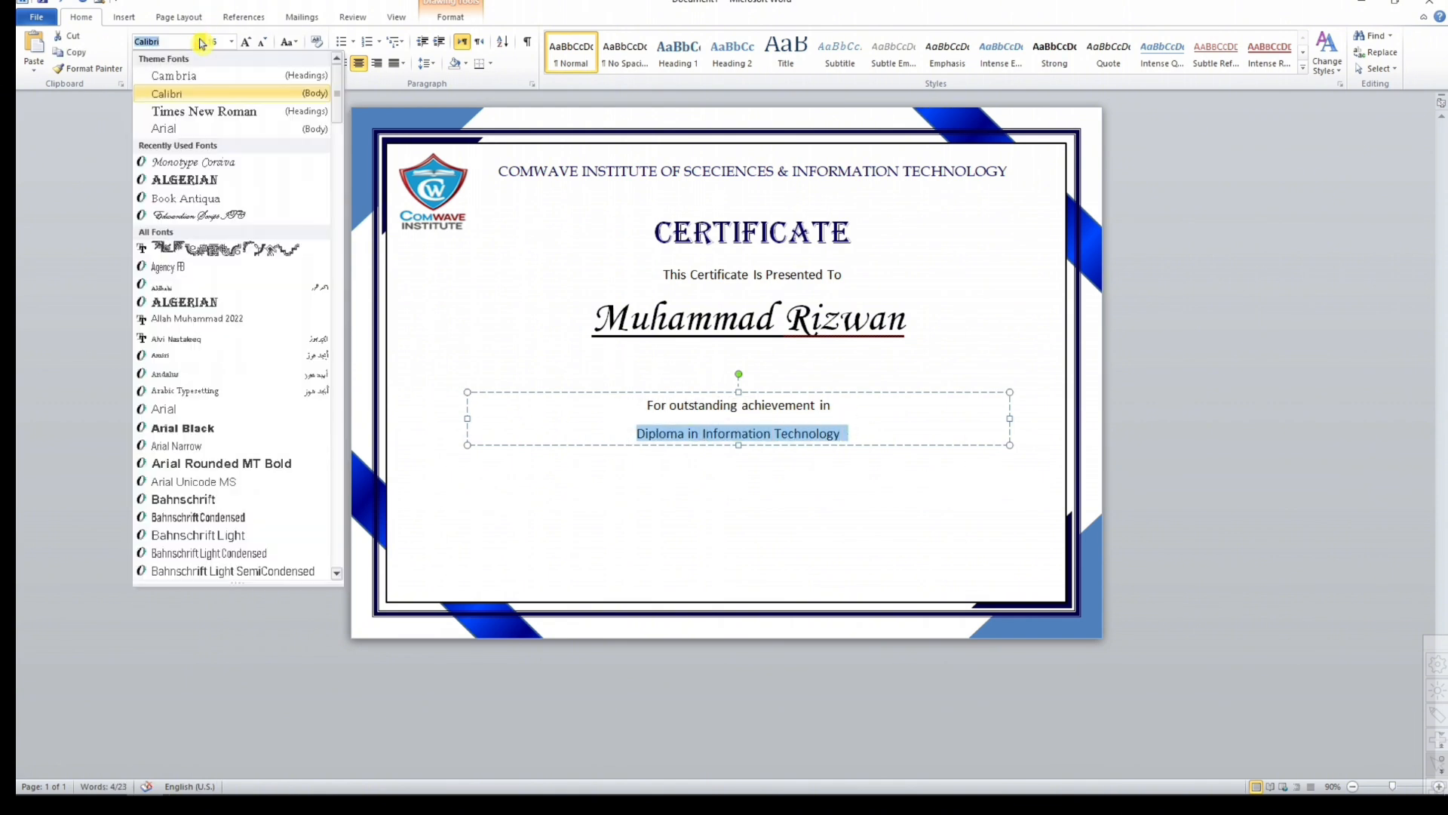
left_click(226, 216)
left_click(248, 43)
left_click(247, 43)
left_click(247, 43)
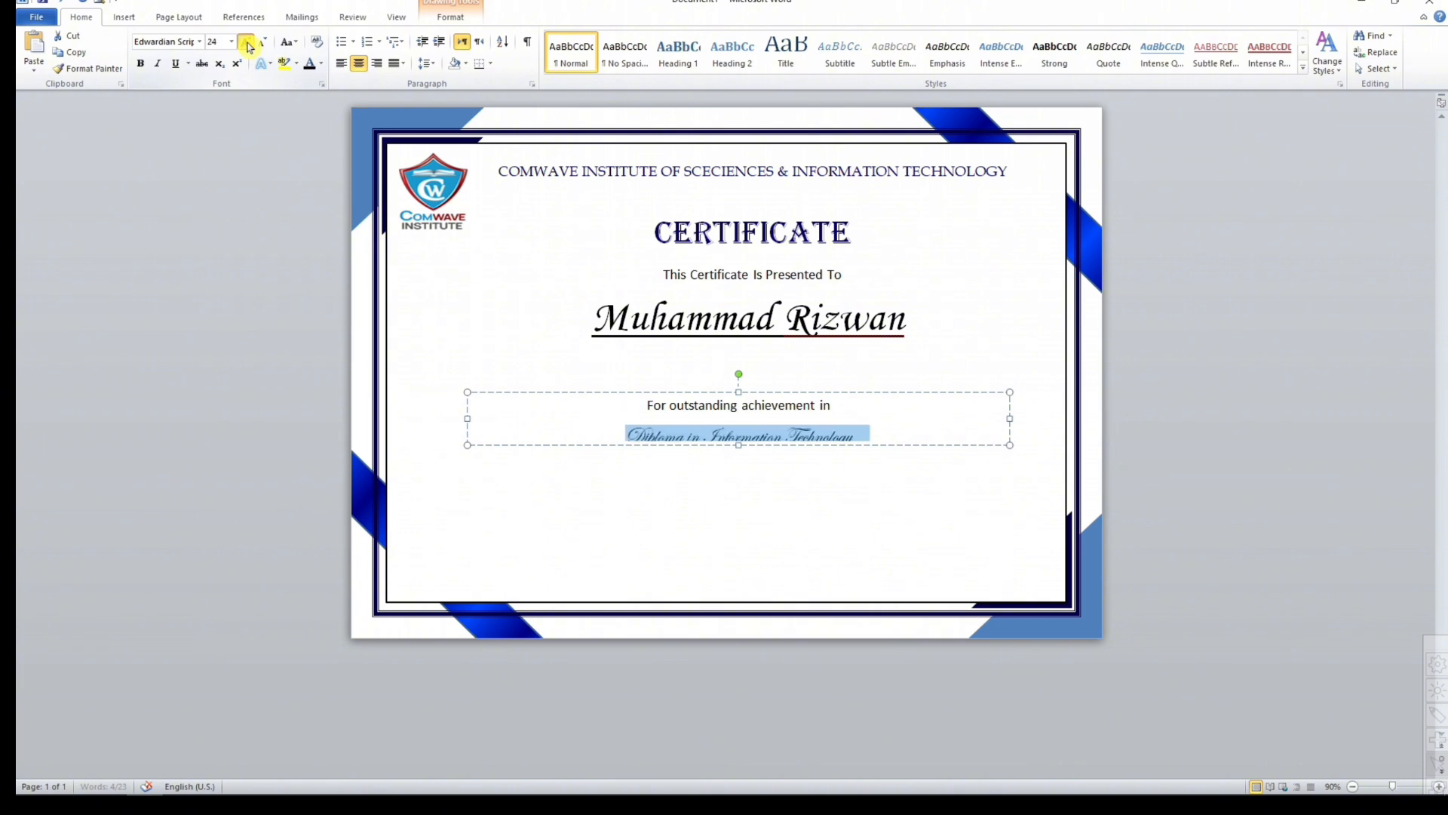
left_click(247, 43)
left_click(247, 43)
left_click(247, 43)
left_click(141, 63)
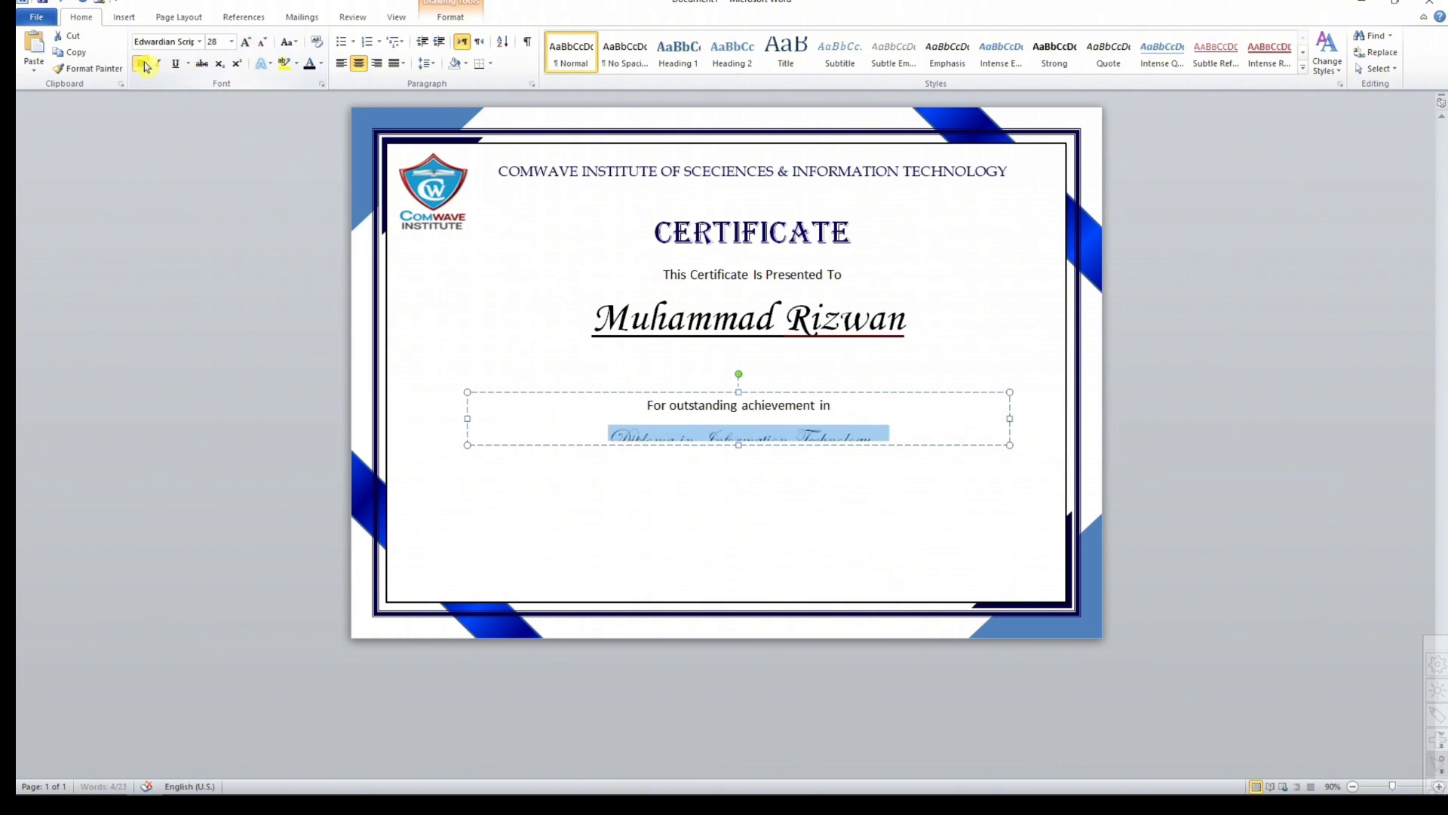
Increase the height of the achievement text box so the full diploma line fits inside.
left_click_drag(738, 445, 733, 465)
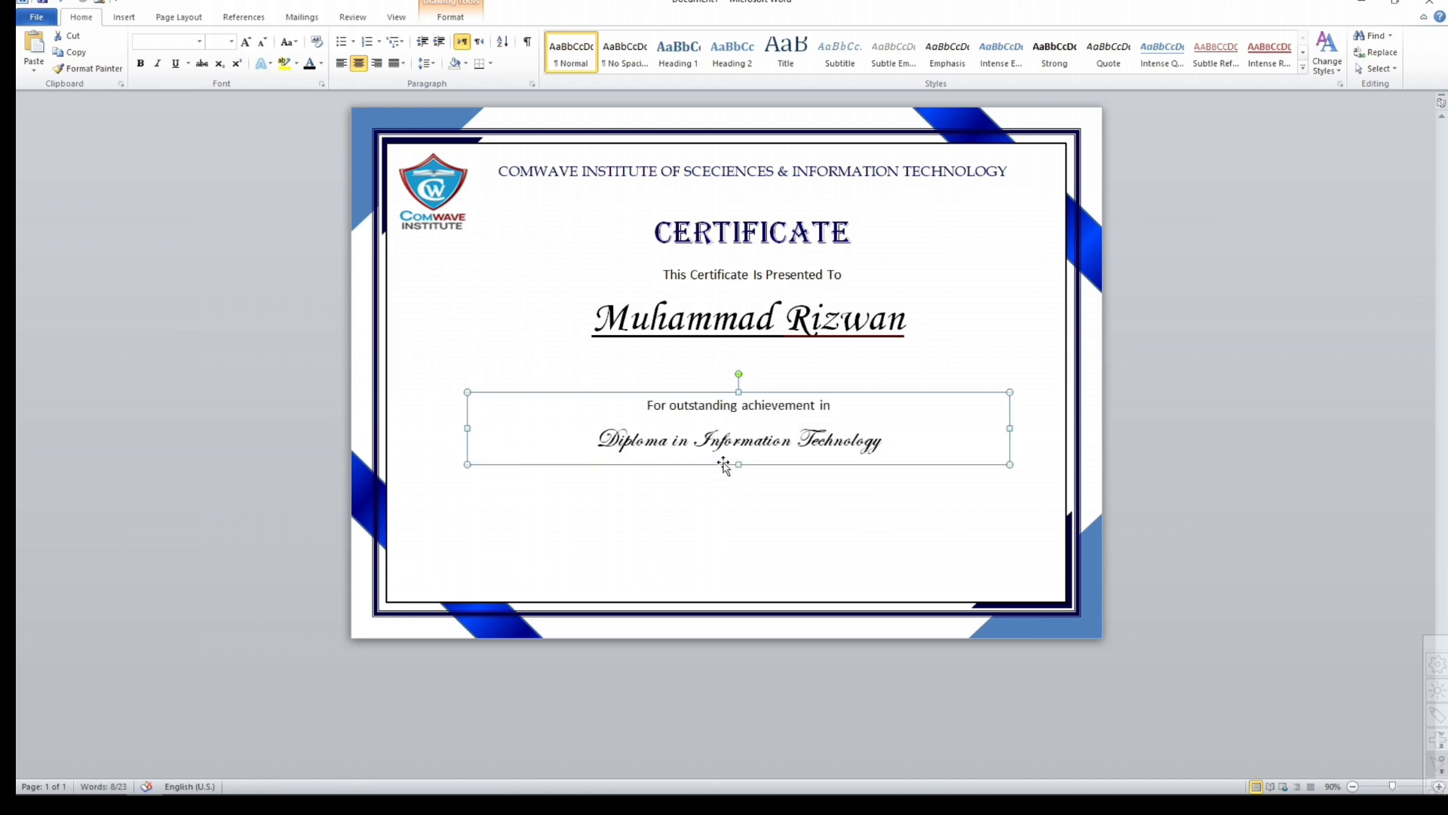
left_click(807, 442)
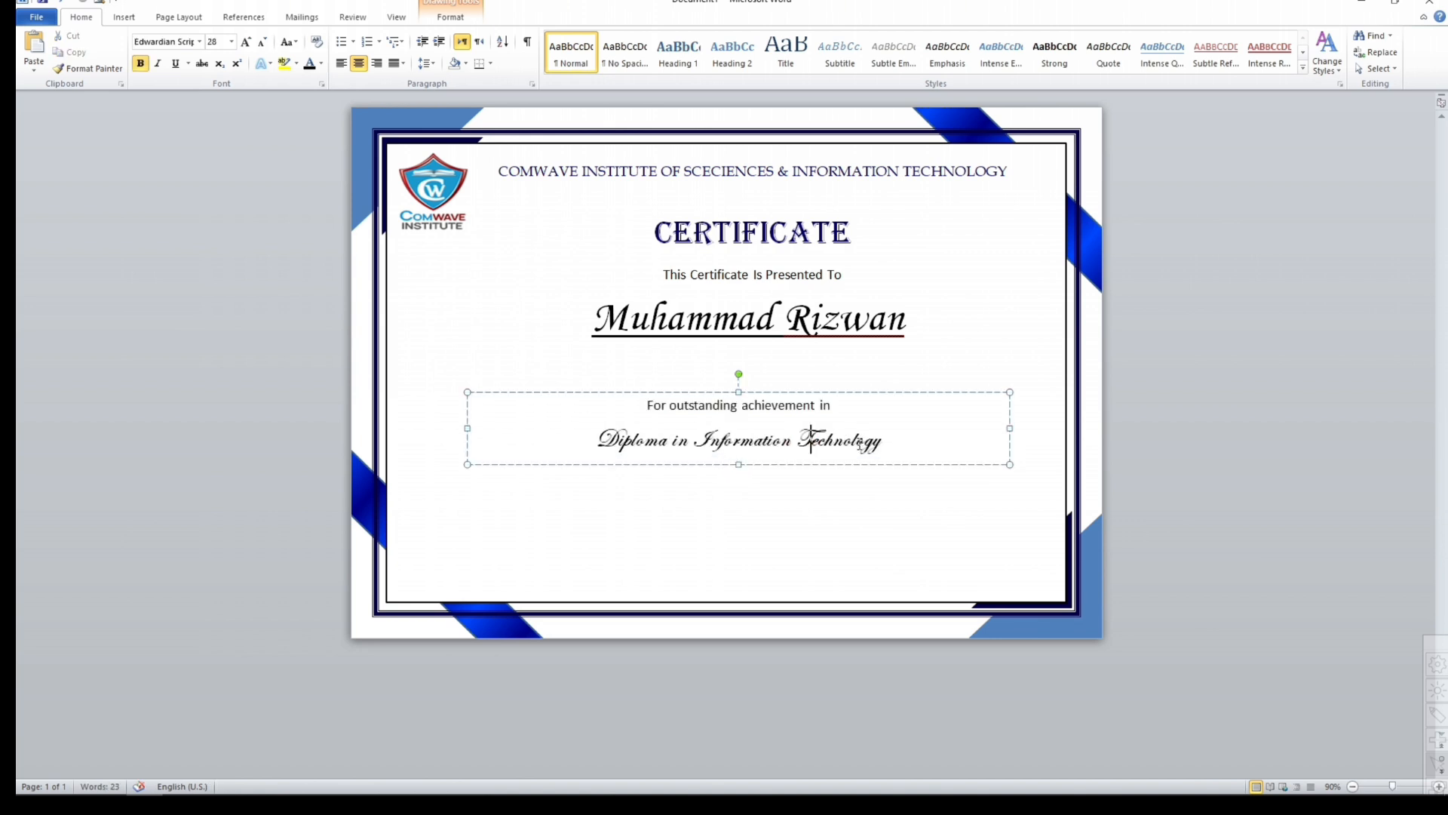
left_click(728, 493)
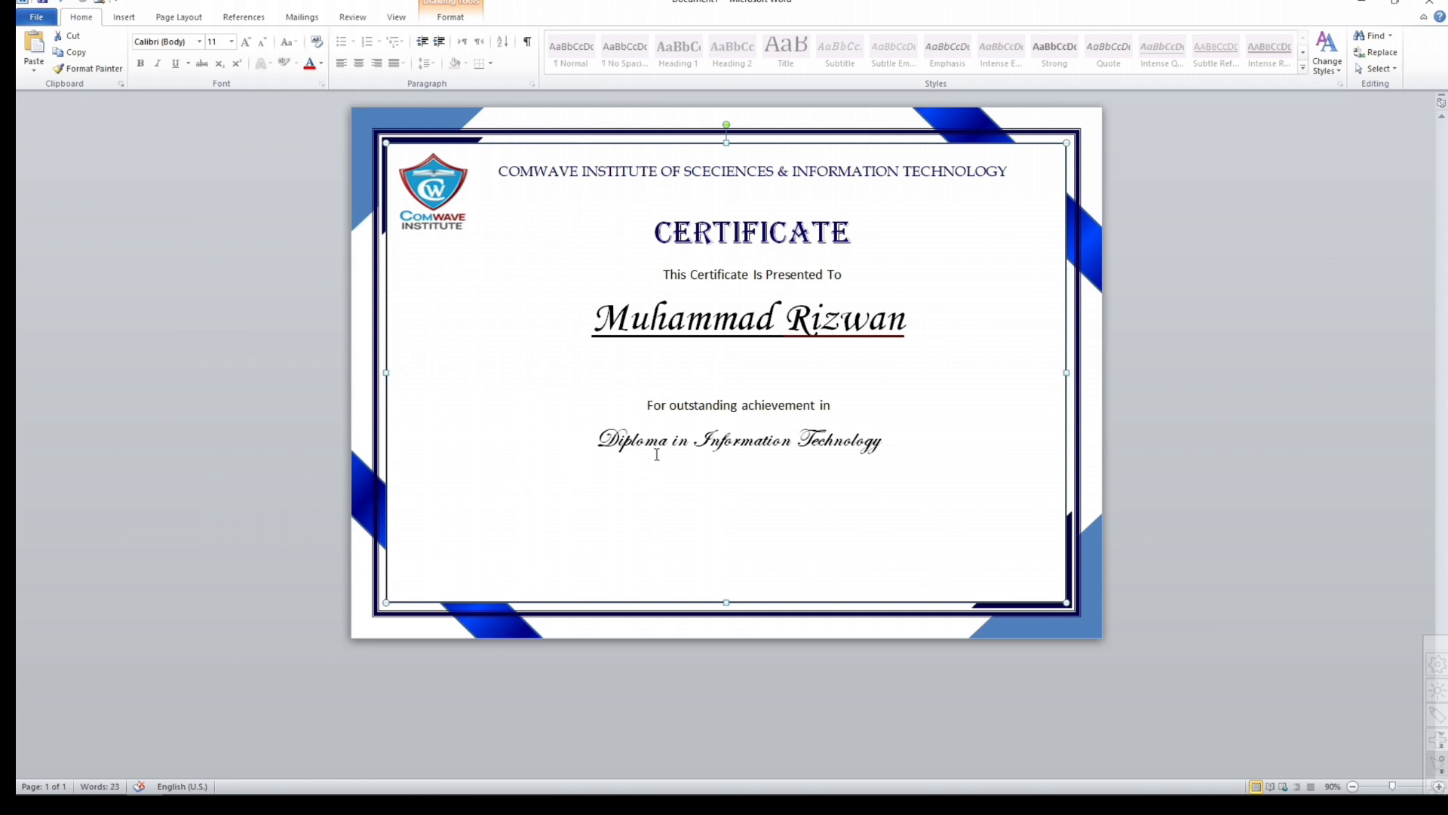
Draw a text box about 0.42" high and 2.21" wide in the white panel's lower-left corner, reading "Dated:" followed by an underscore line.
left_click(176, 17)
left_click(124, 17)
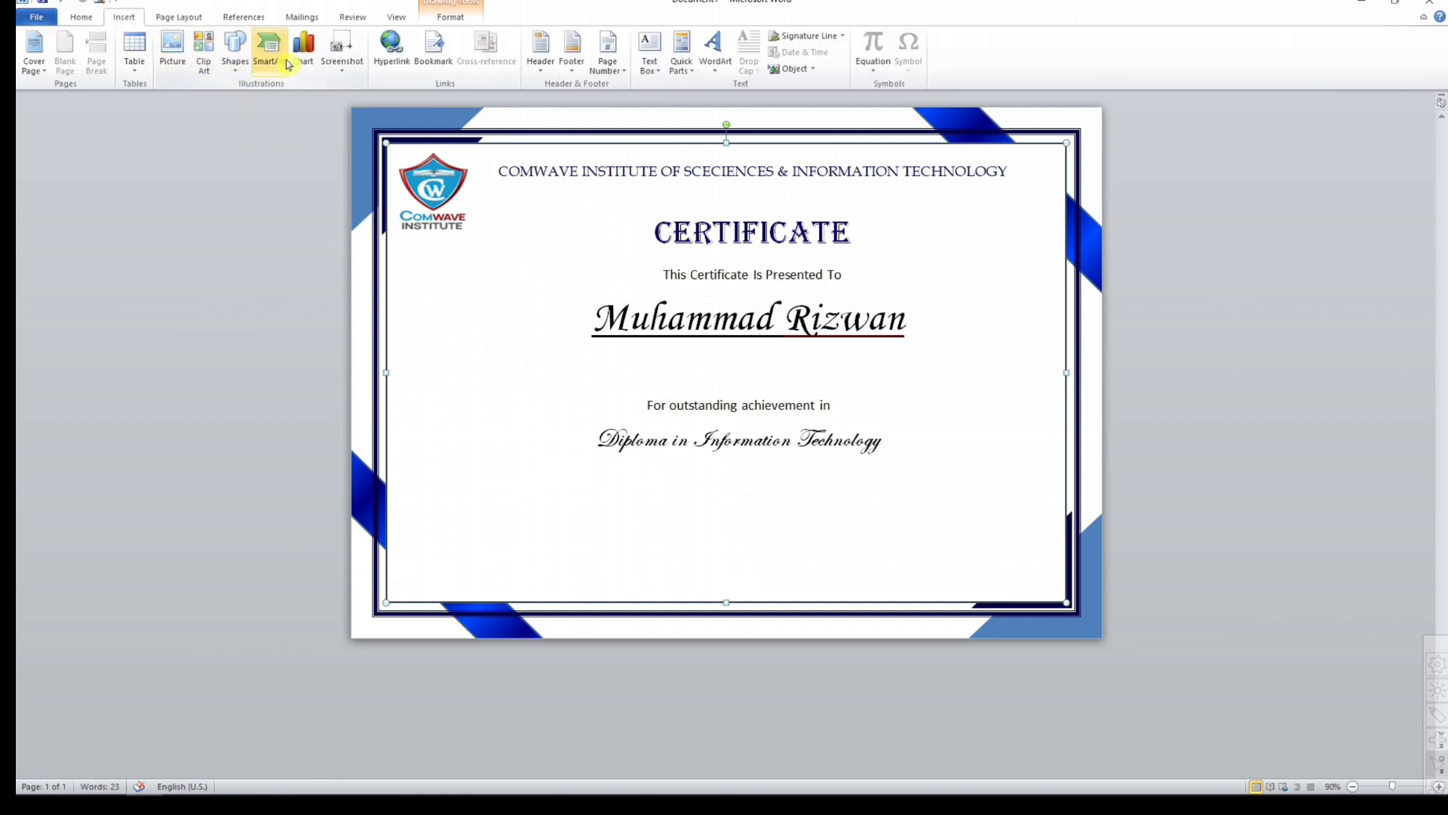
left_click(235, 49)
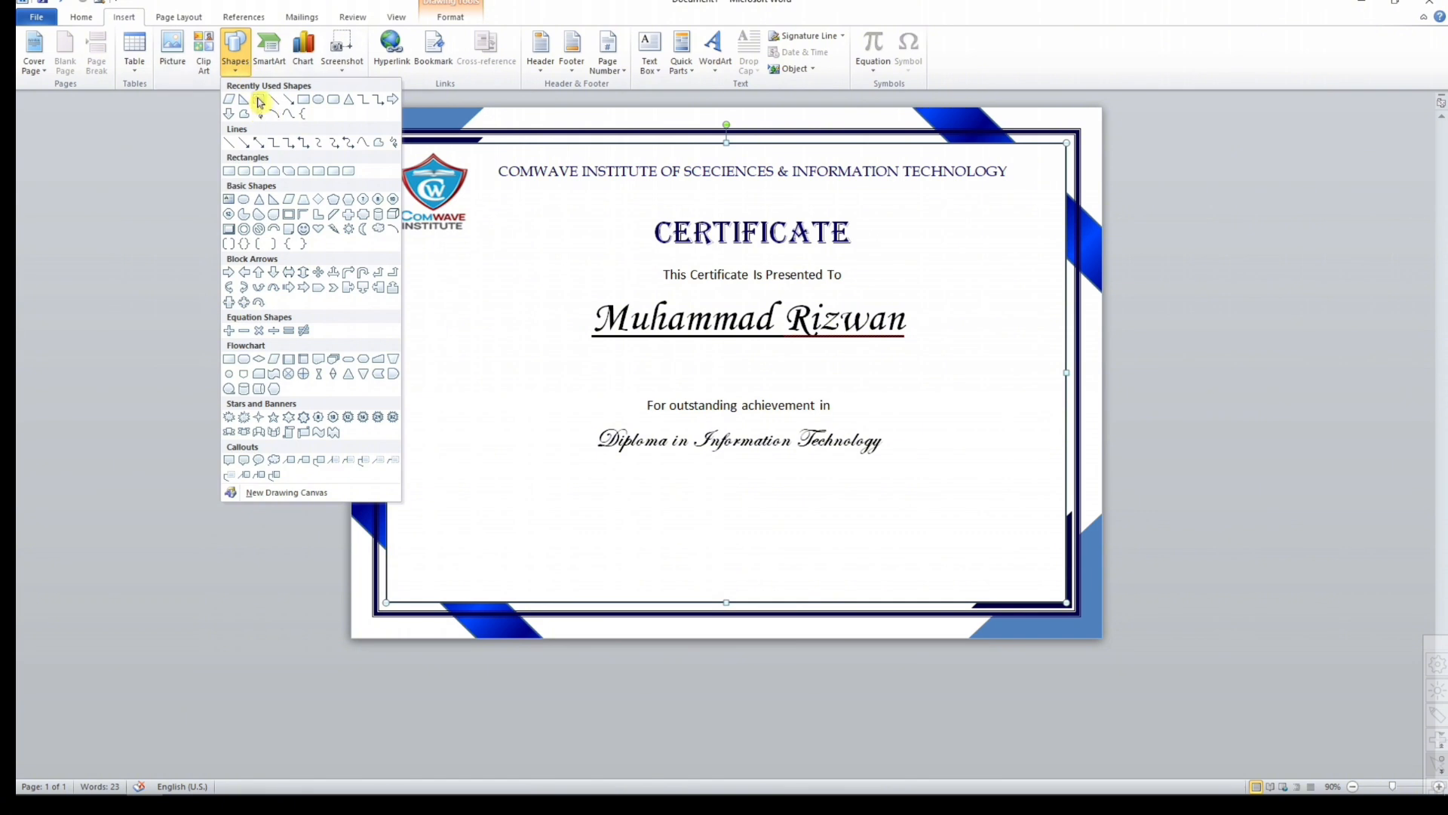
left_click(260, 104)
left_click_drag(414, 540, 556, 566)
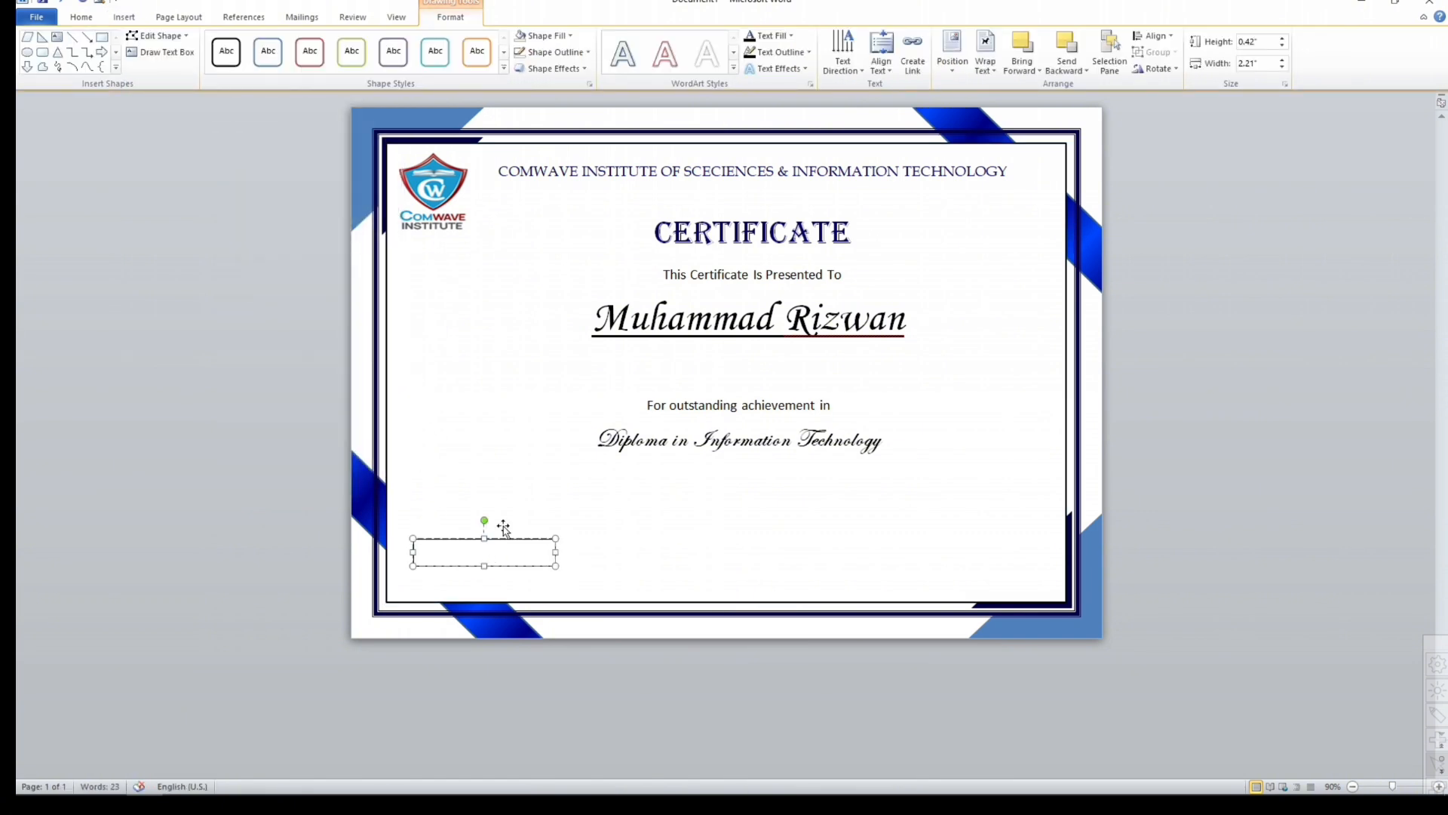
type("D")
key("BackSpace")
key("BackSpace")
key("BackSpace")
type("D")
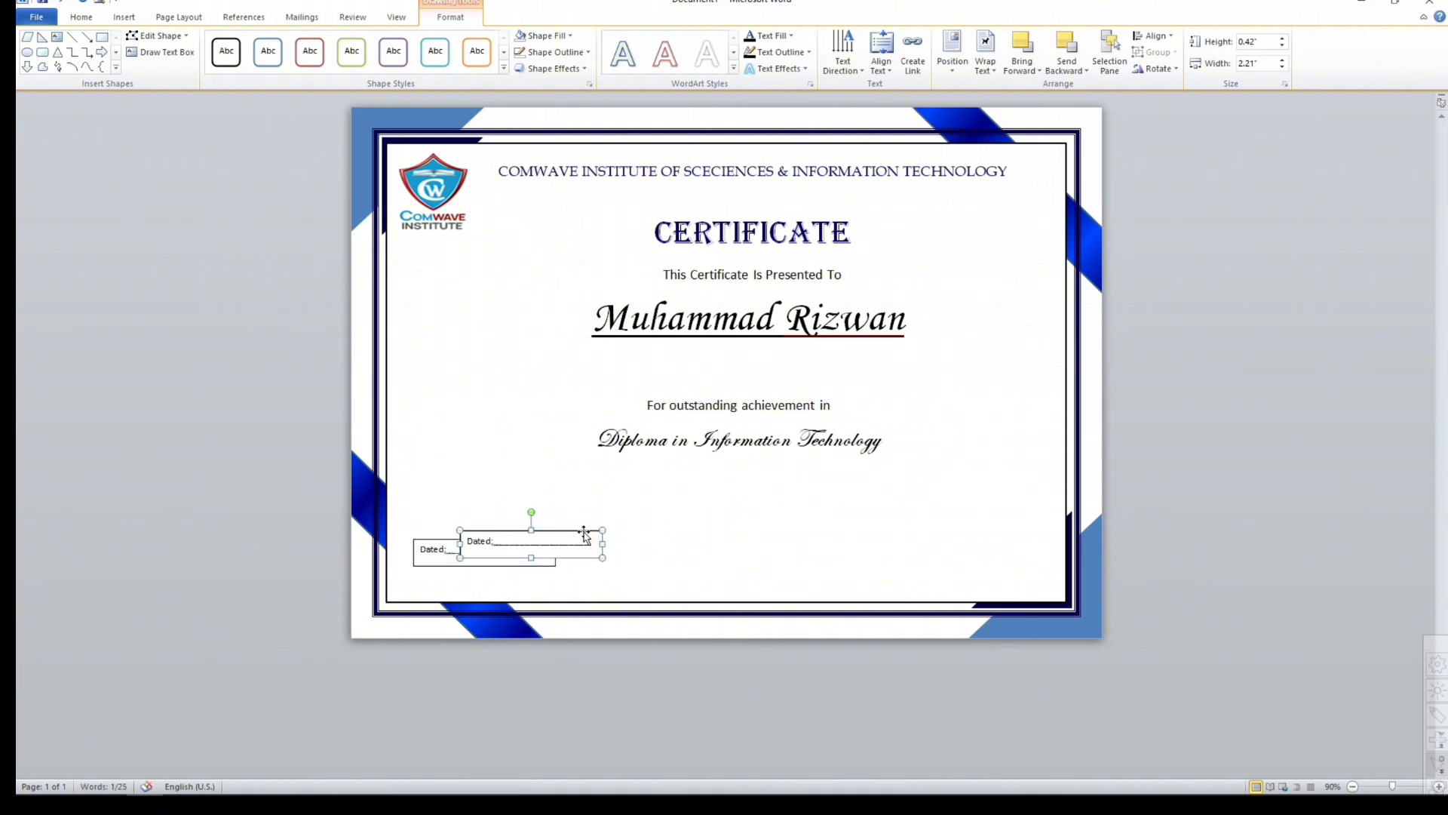
Move the duplicate "Dated:" text box to the white panel's lower-right corner, level with the original.
left_click_drag(584, 531, 681, 544)
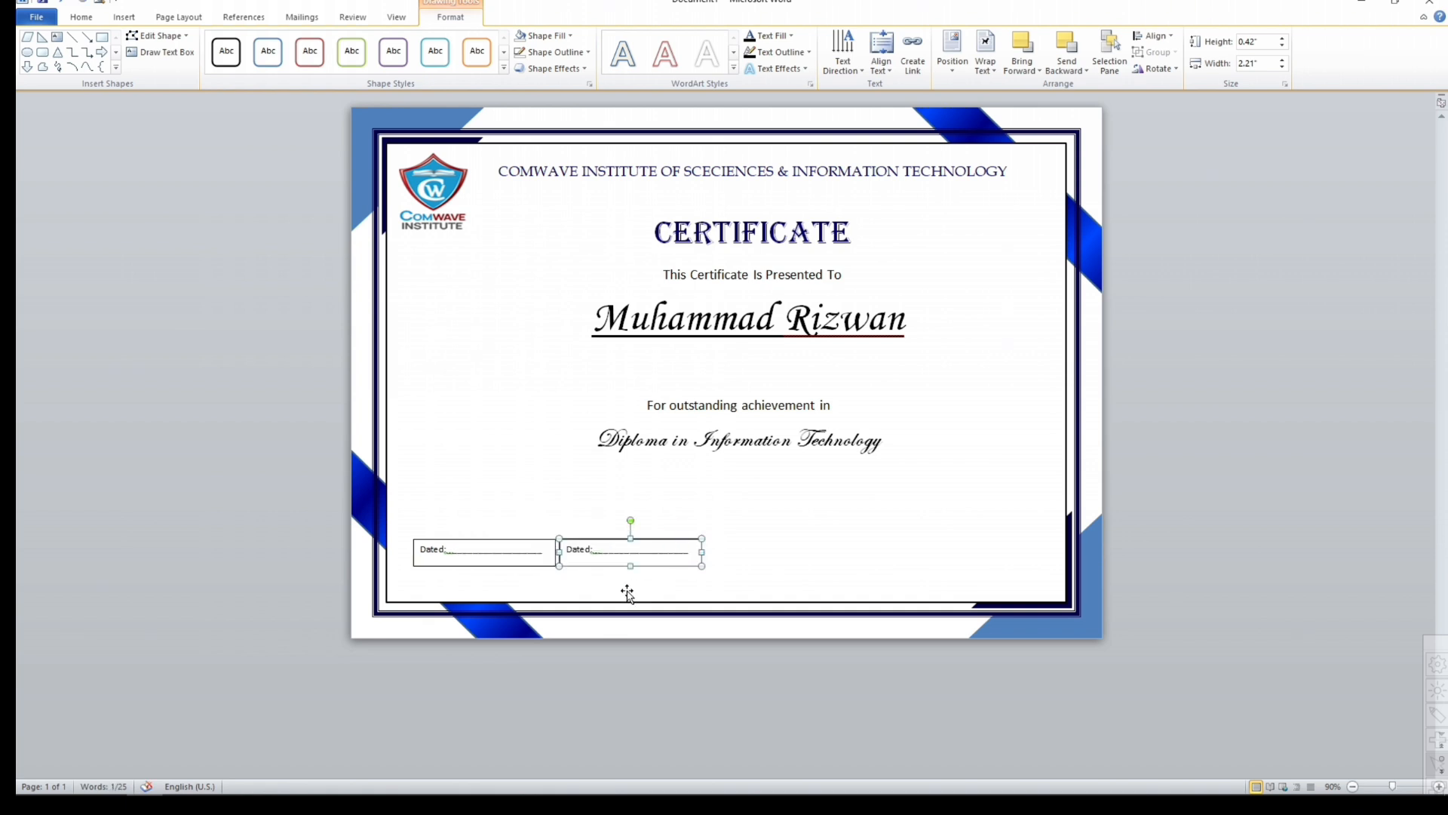
key("Right")
key("Right")
key("Right")
key("Right")
key("Right")
key("Right")
key("Right")
key("Right")
key("Right")
key("Right")
key("Right")
key("Right")
key("Right")
key("Right")
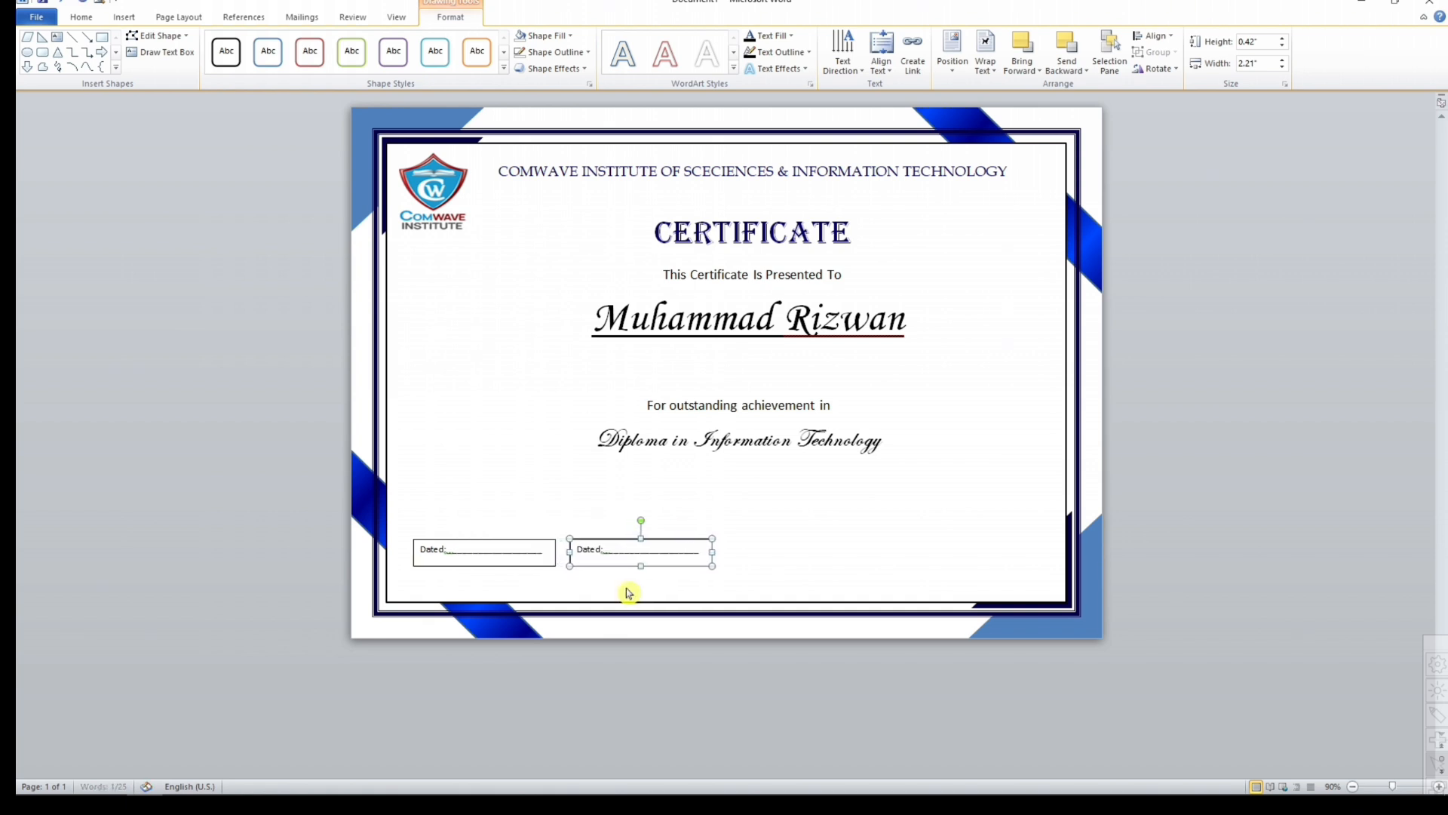
left_click_drag(701, 540, 1006, 543)
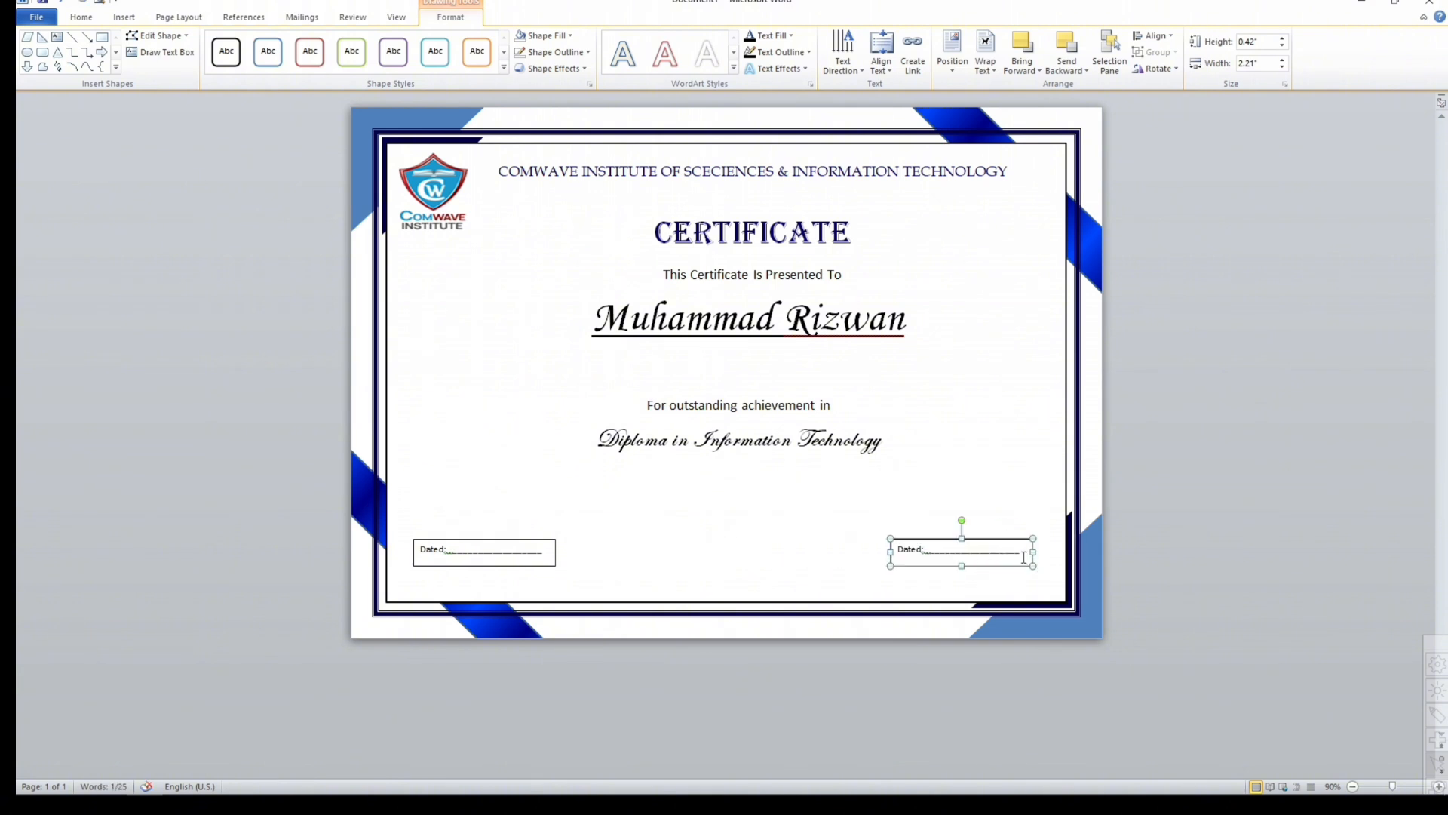
Replace the text in the white panel's lower-right text box with "Principal".
left_click_drag(1023, 556, 881, 547)
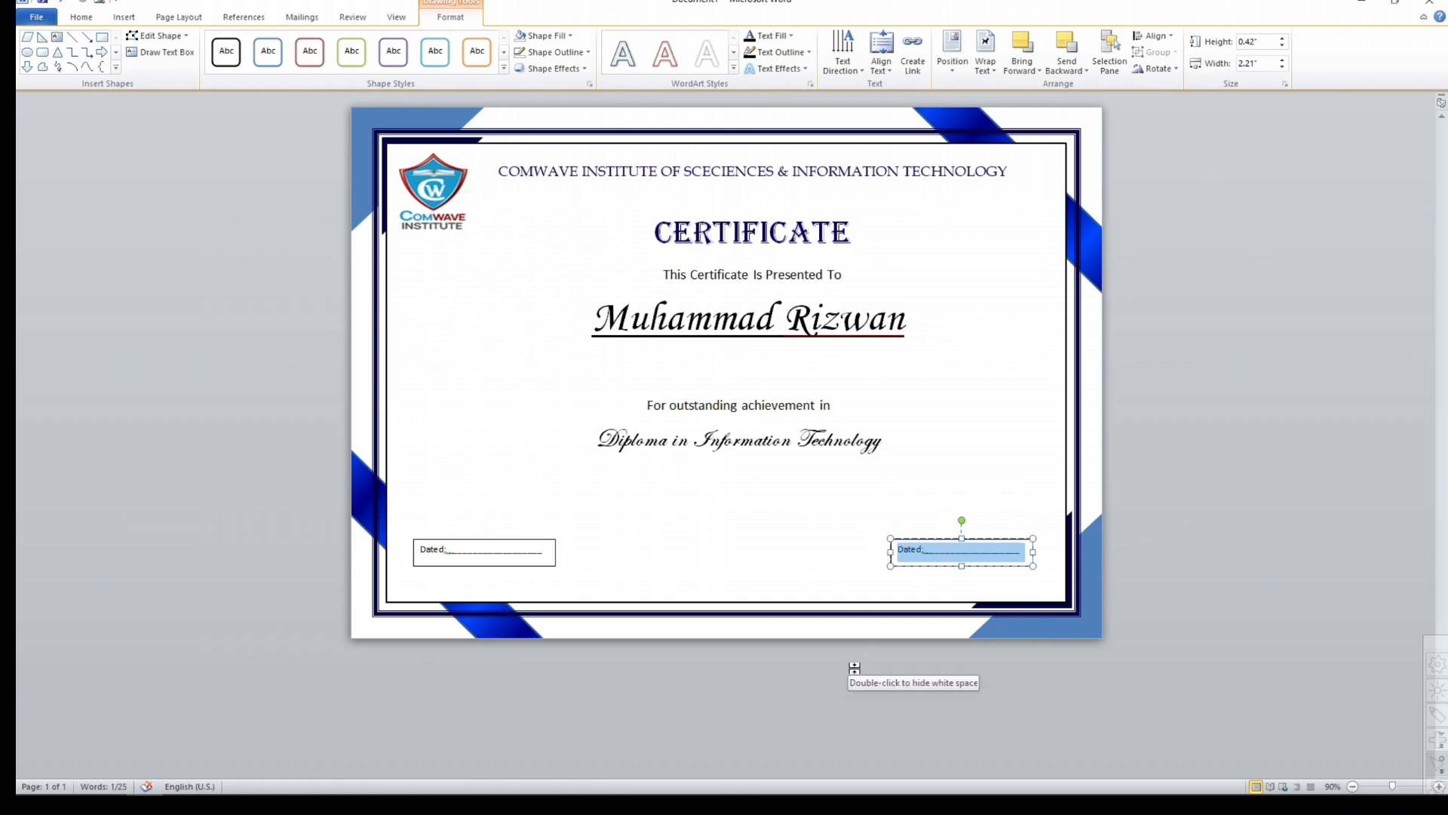
type("Principal")
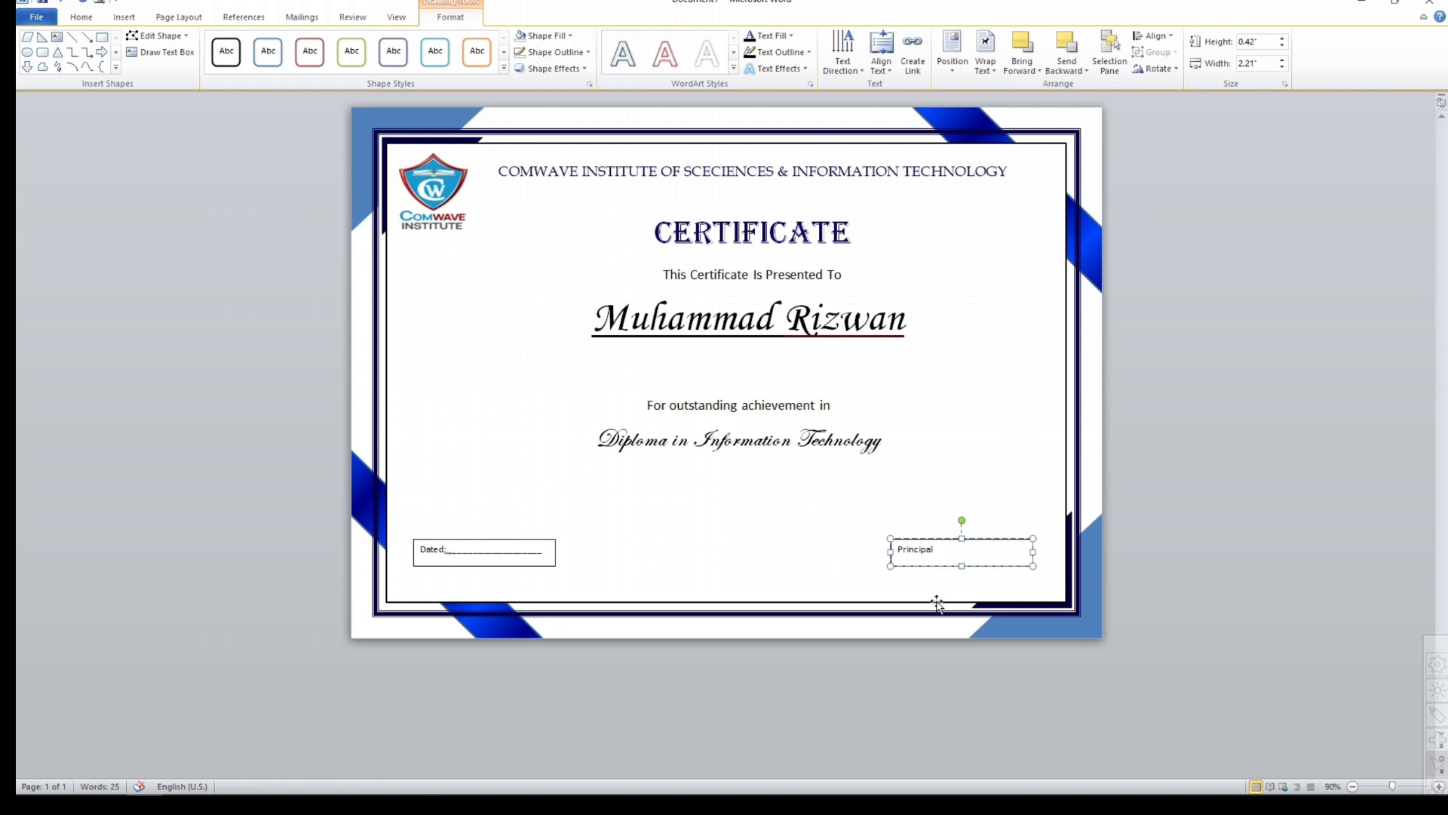
Set the "Principal" text in the white panel's lower-right text box to font size 14.
left_click_drag(945, 552, 896, 552)
left_click(81, 17)
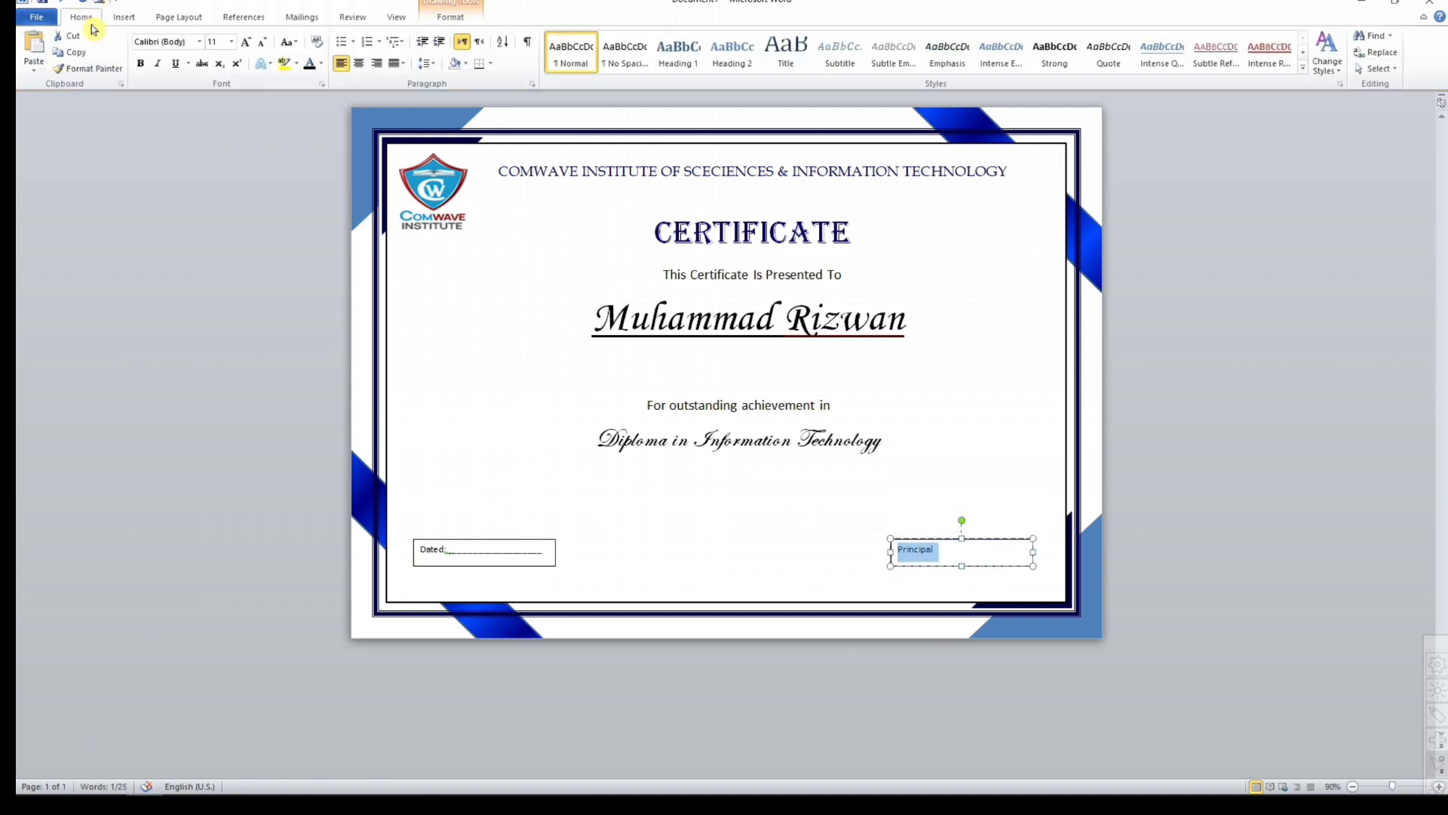
left_click(232, 41)
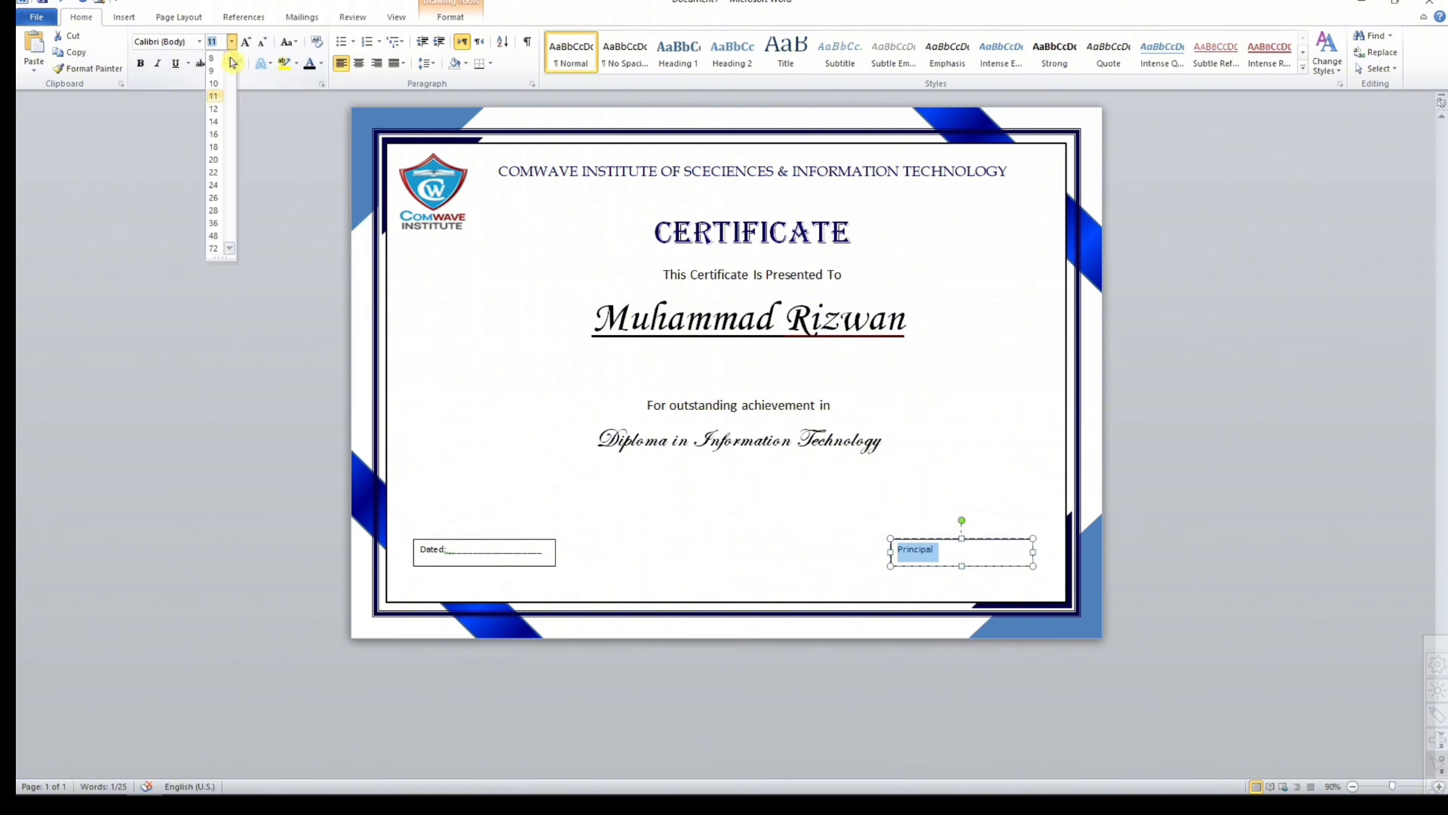
left_click(219, 122)
Add only a top border above the "Principal" paragraph and center its text within the box.
left_click(480, 63)
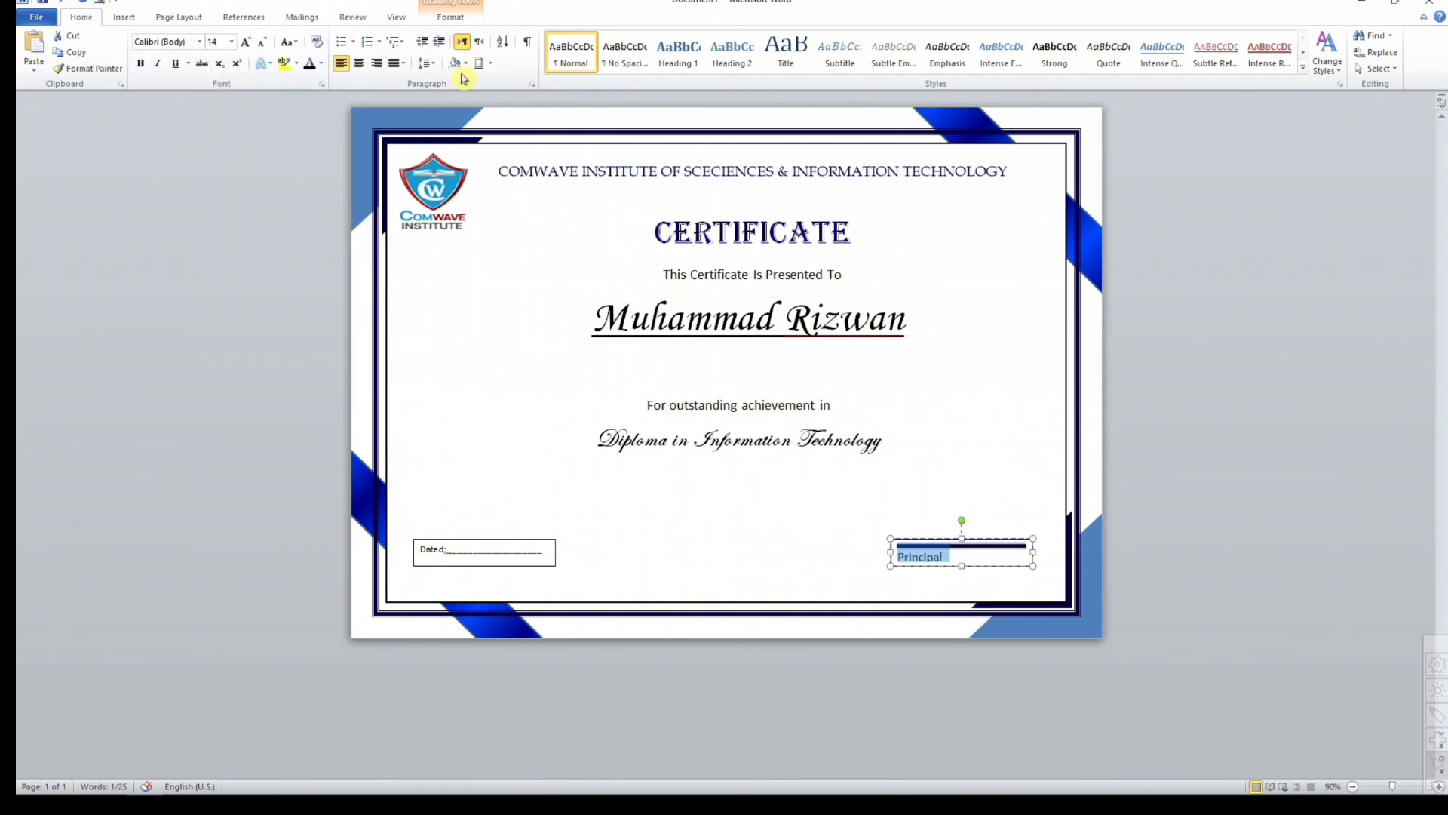
left_click(491, 64)
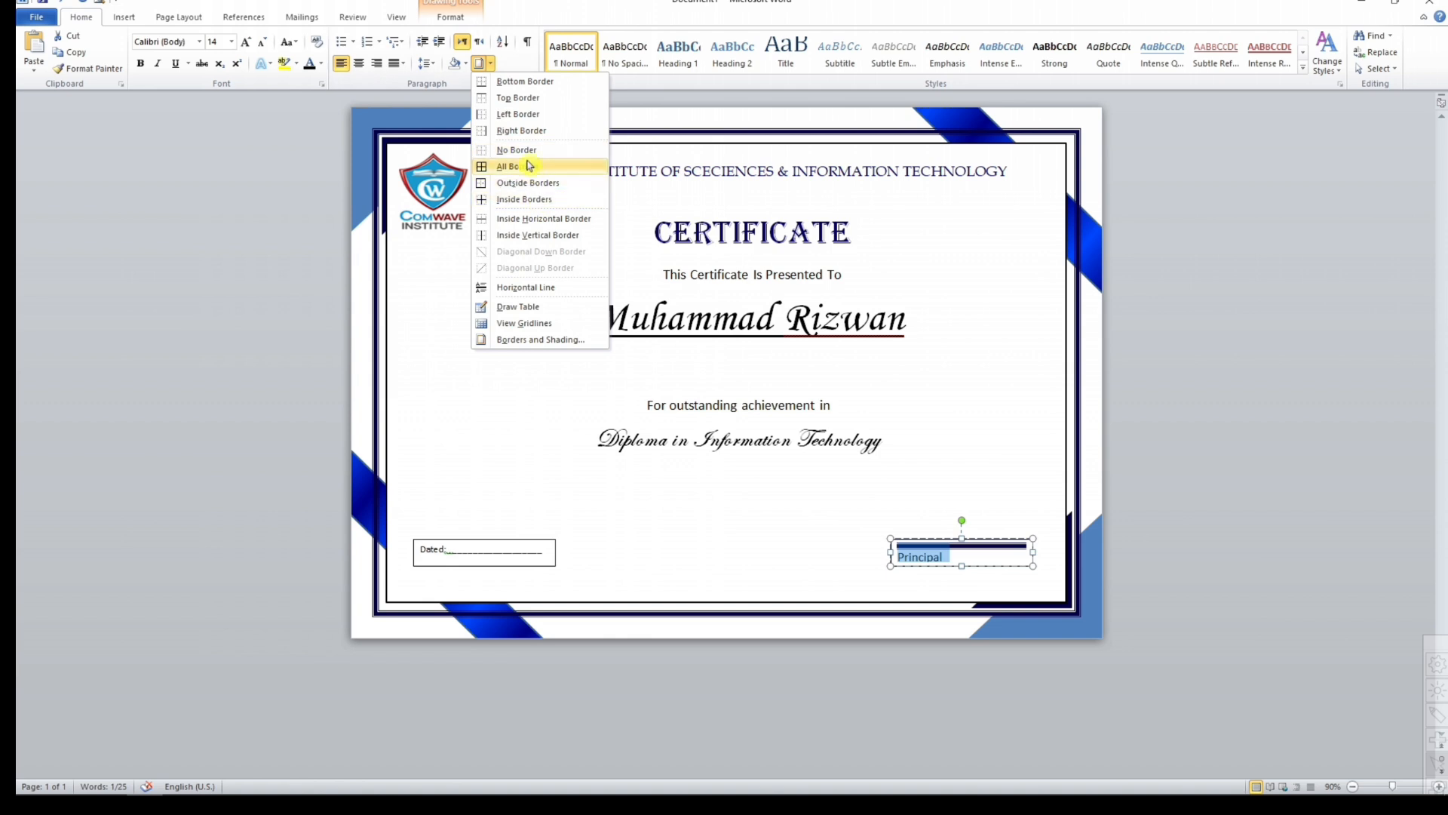
left_click(528, 98)
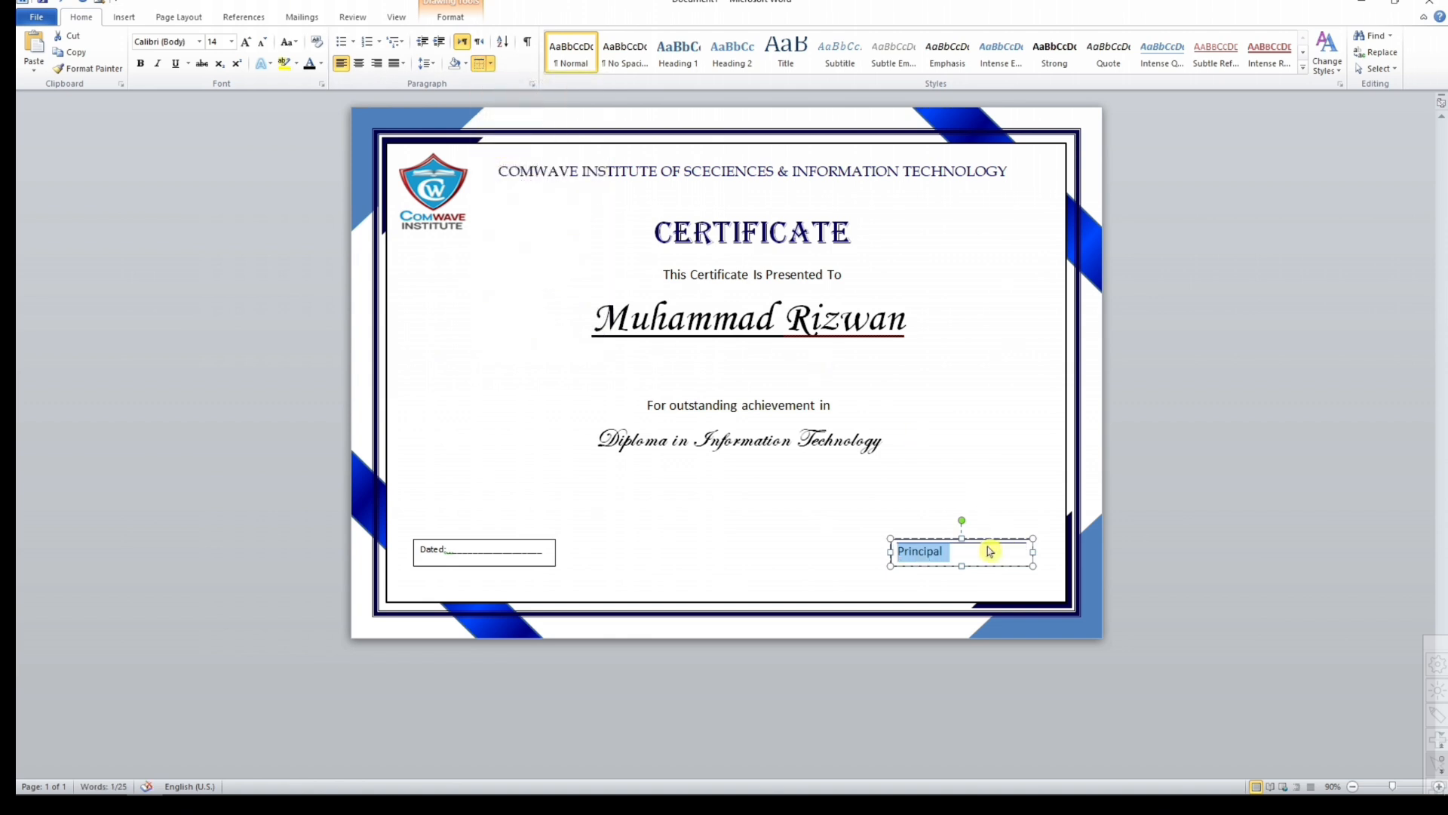
left_click_drag(963, 551, 879, 553)
key("ctrl+e")
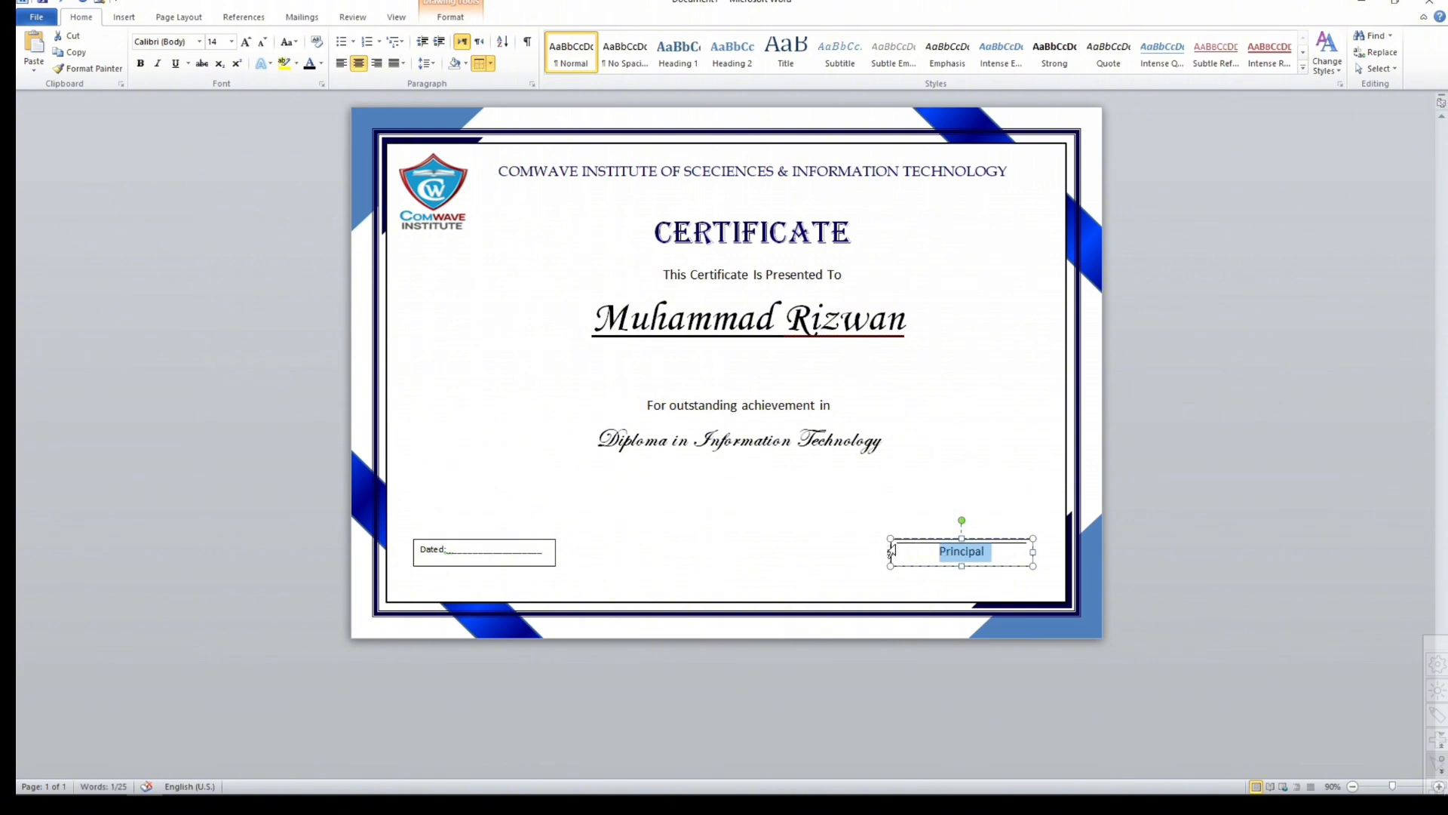
left_click(788, 555)
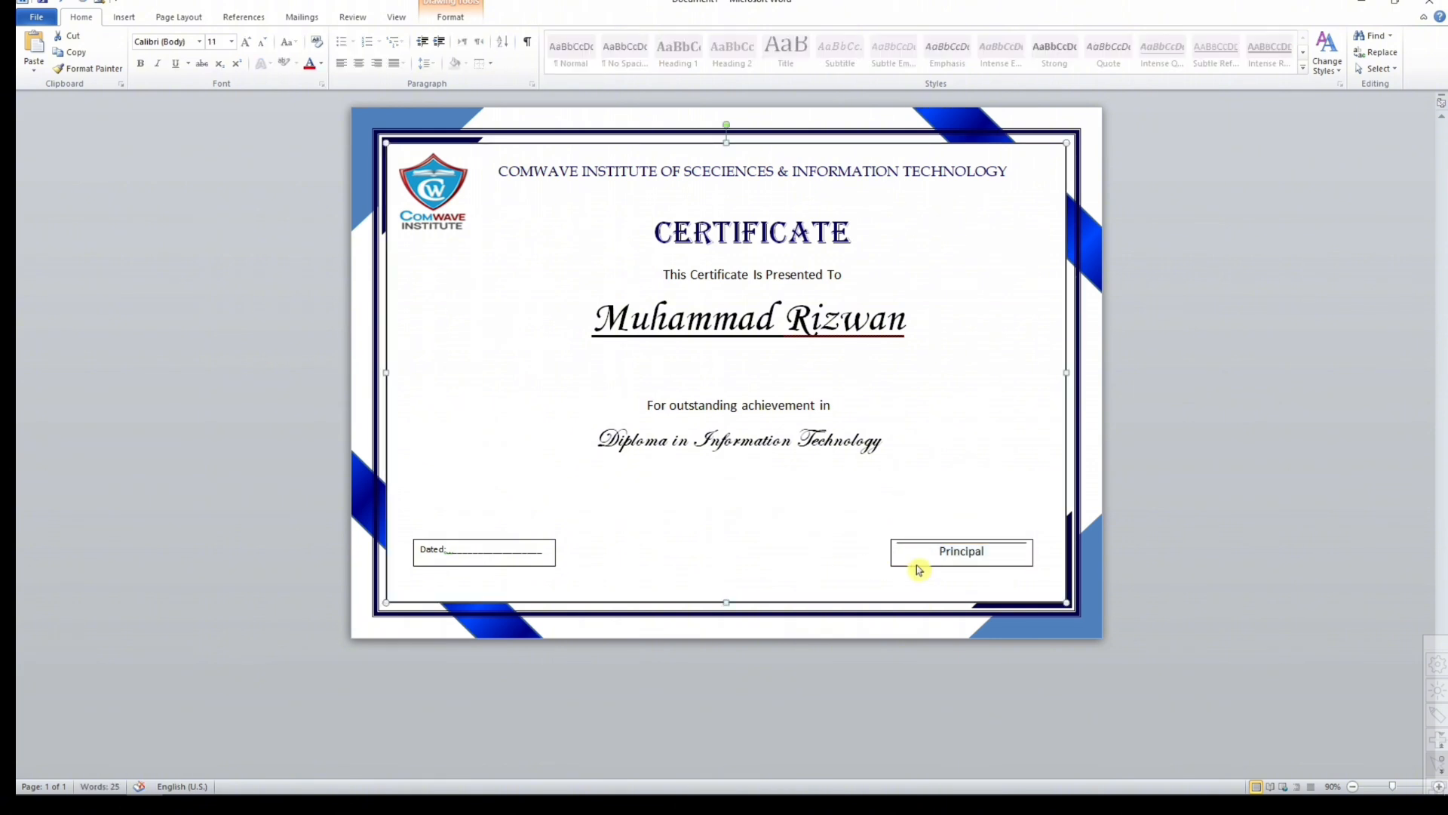
Remove the outline and the fill from the "Principal" text box.
left_click(910, 562)
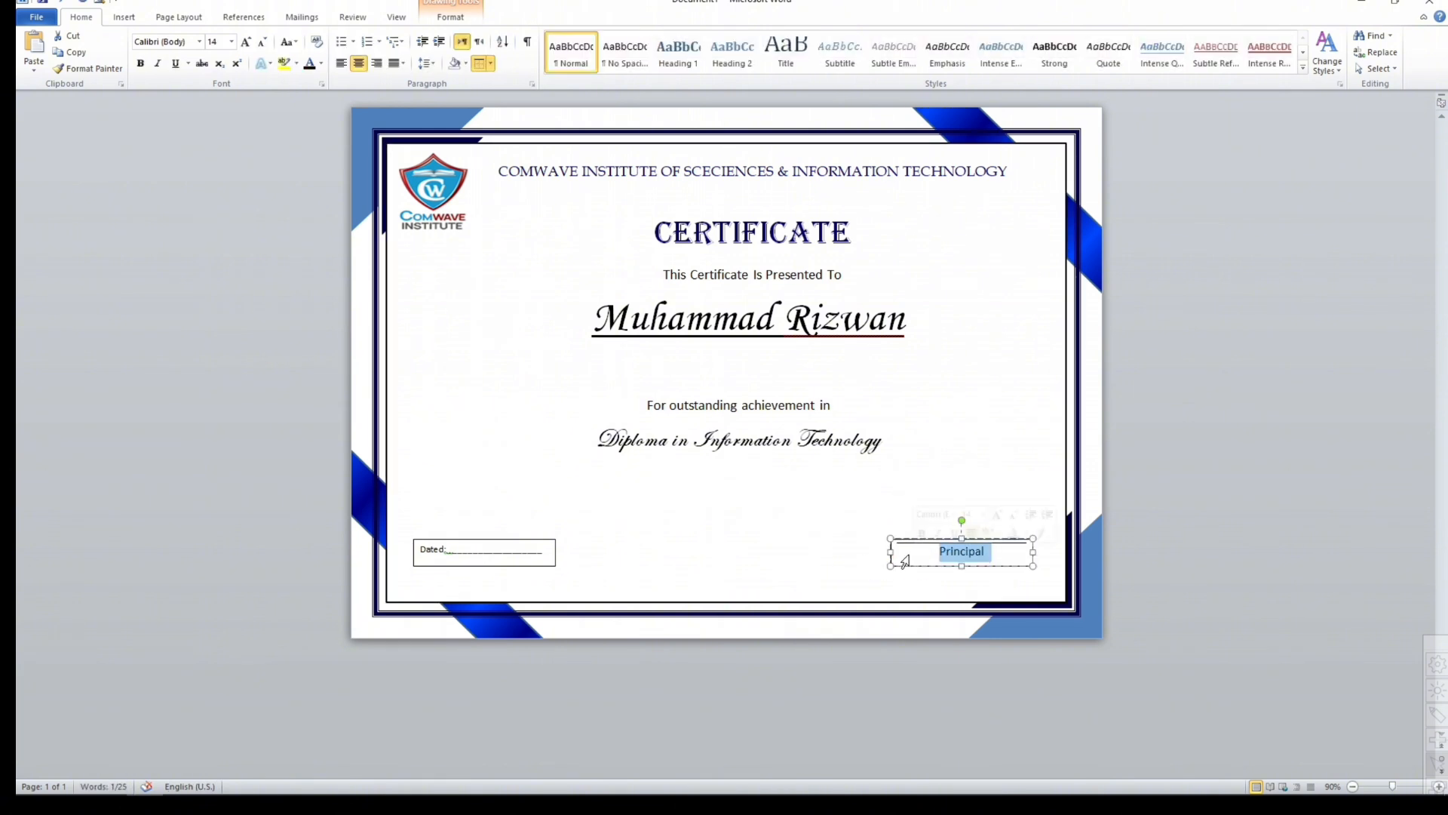
left_click(463, 9)
left_click(557, 52)
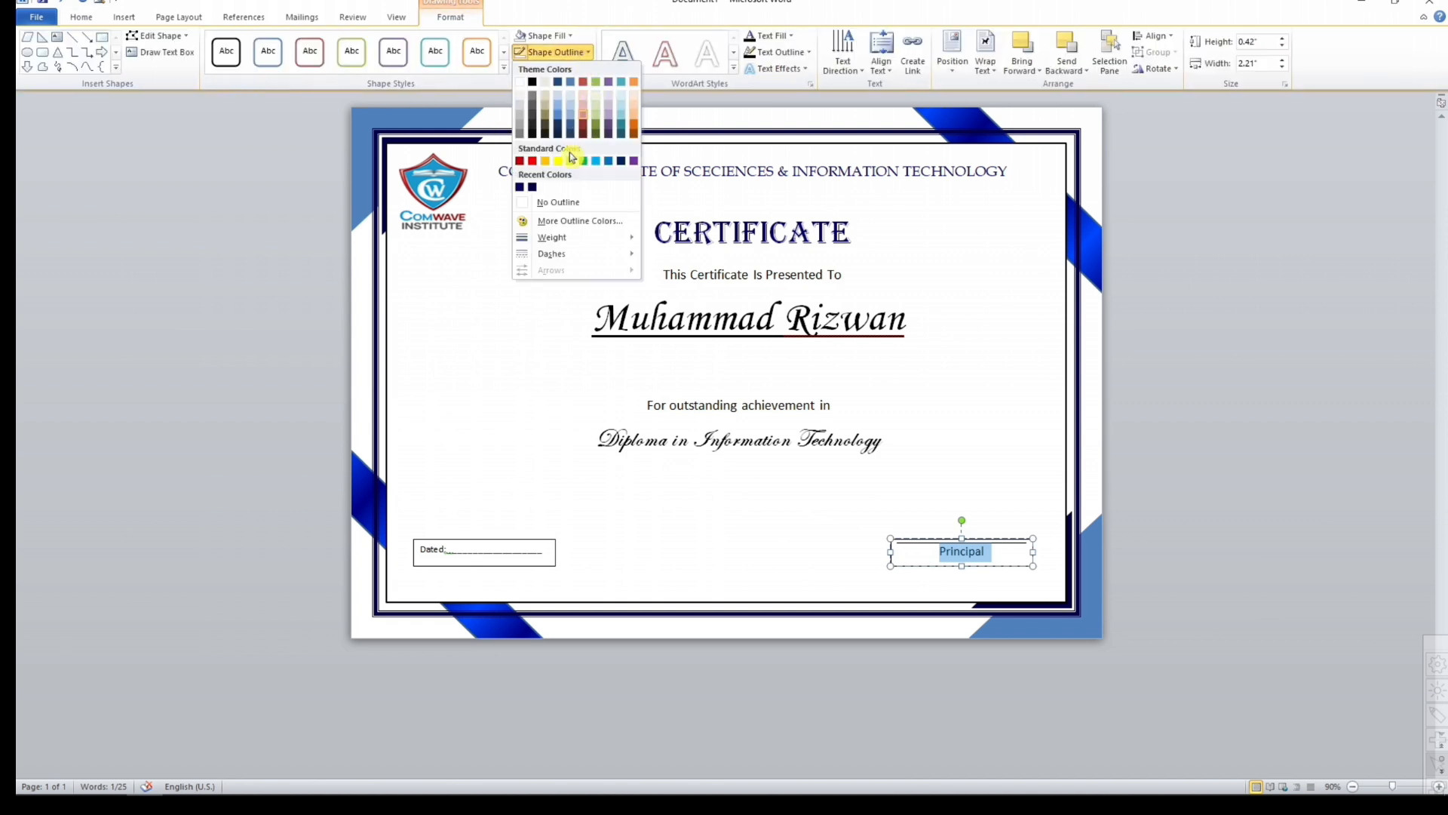
left_click(558, 202)
left_click(544, 35)
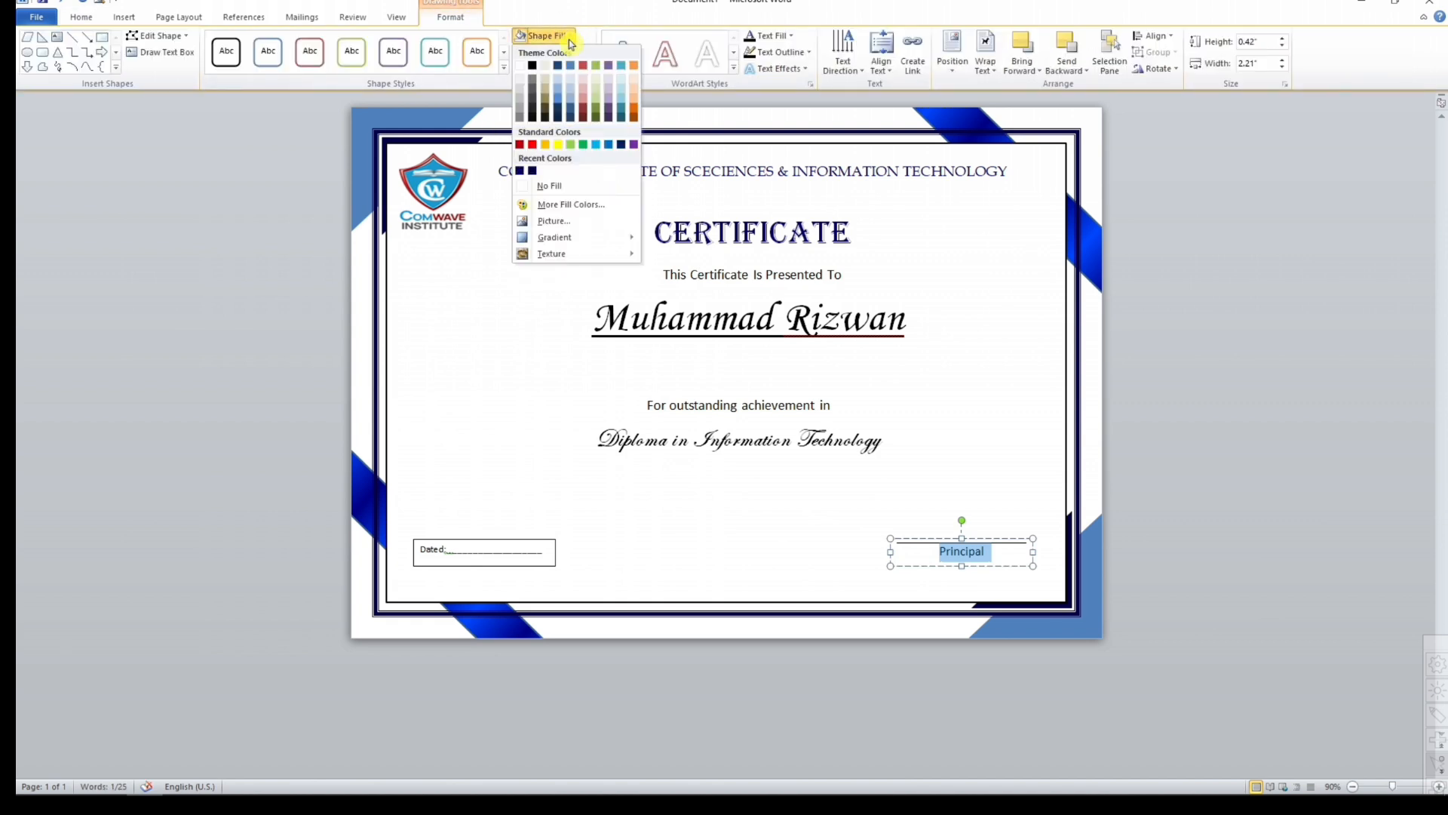
left_click(555, 187)
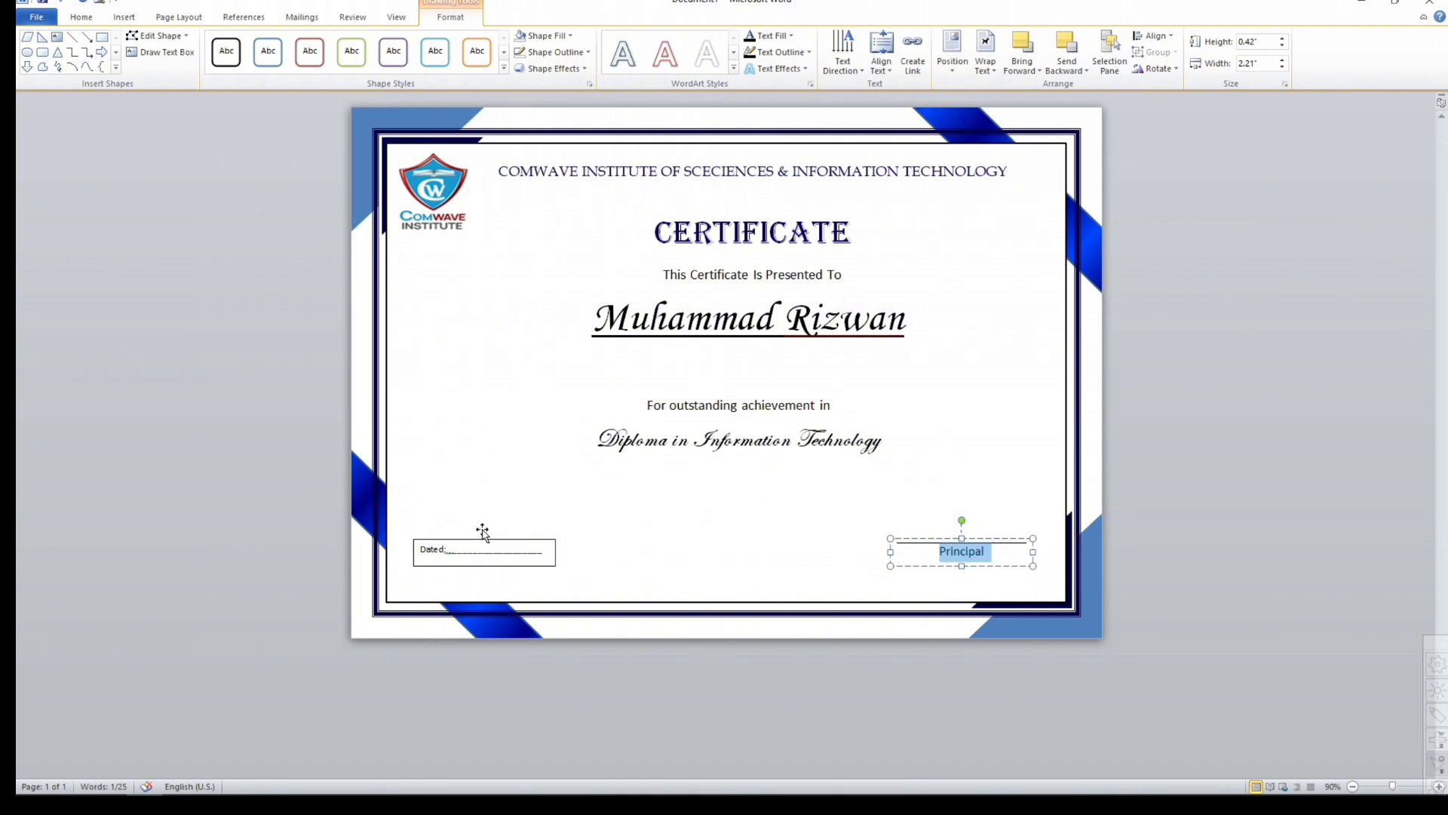
Set the "Dated:" text box to no fill and no outline.
left_click(475, 553)
left_click(543, 35)
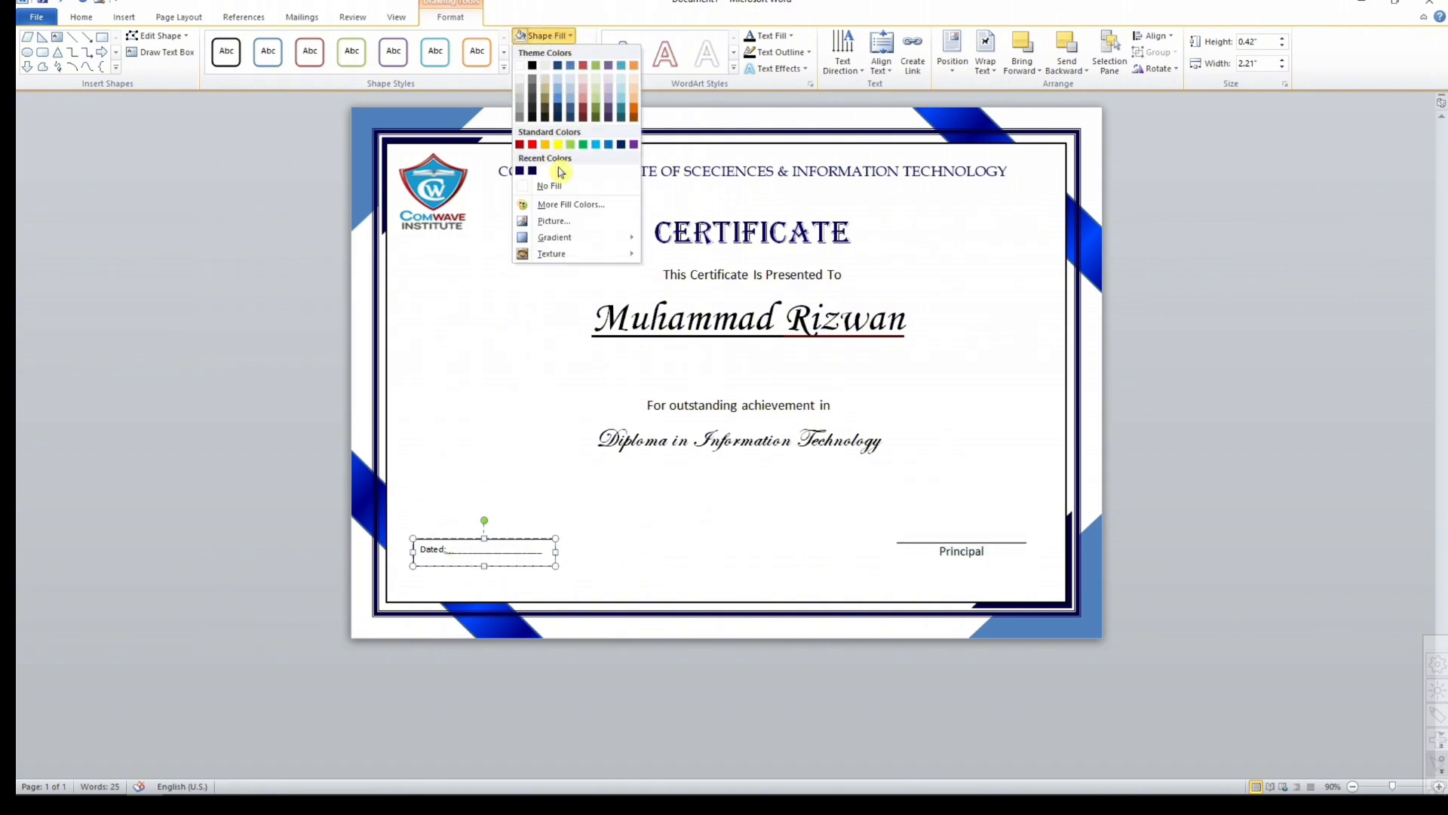
left_click(558, 186)
left_click(553, 52)
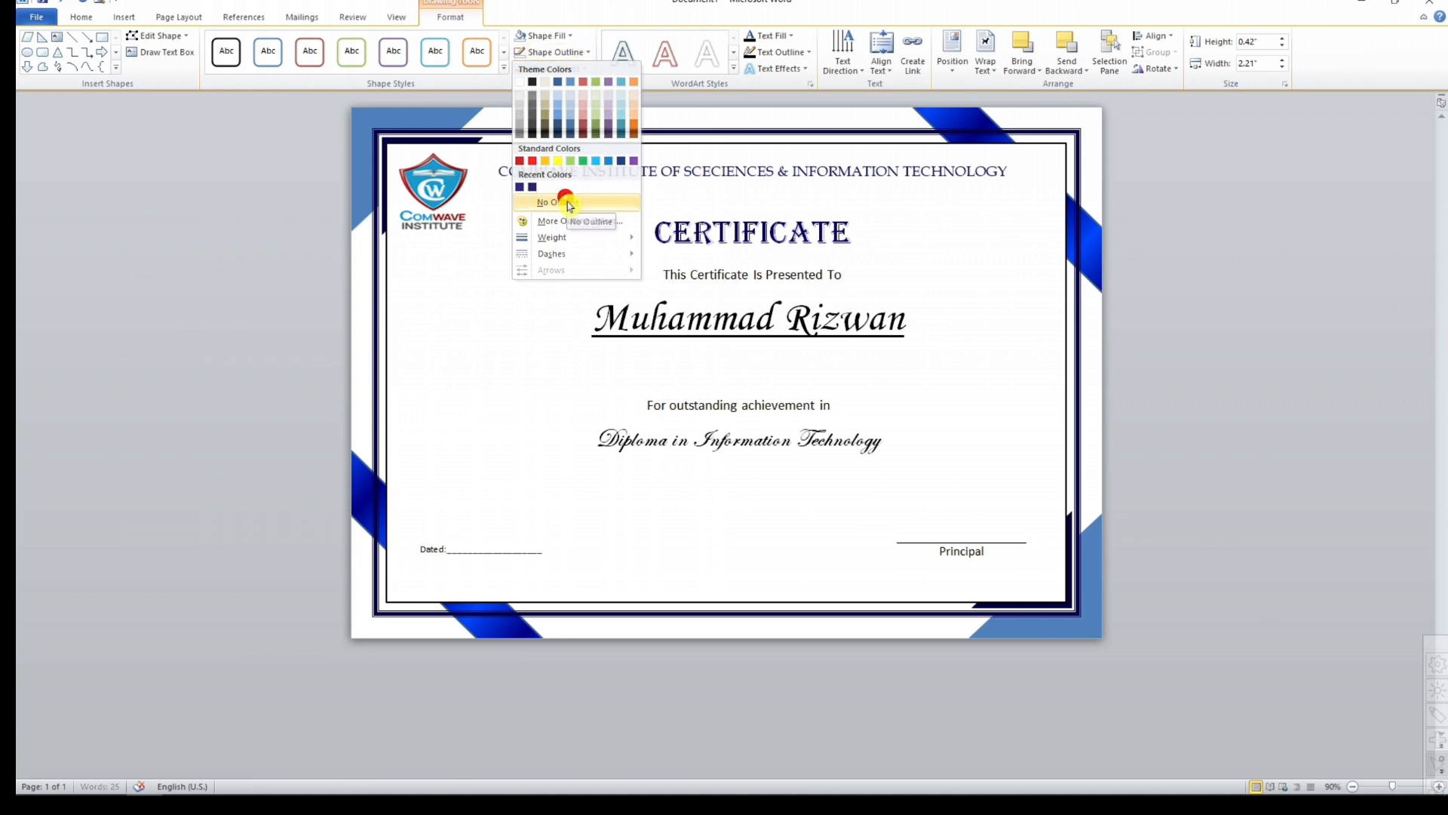
left_click(553, 202)
Nudge the "Principal" text box down until its signature line is level with the "Dated:" underscore line.
left_click(955, 551)
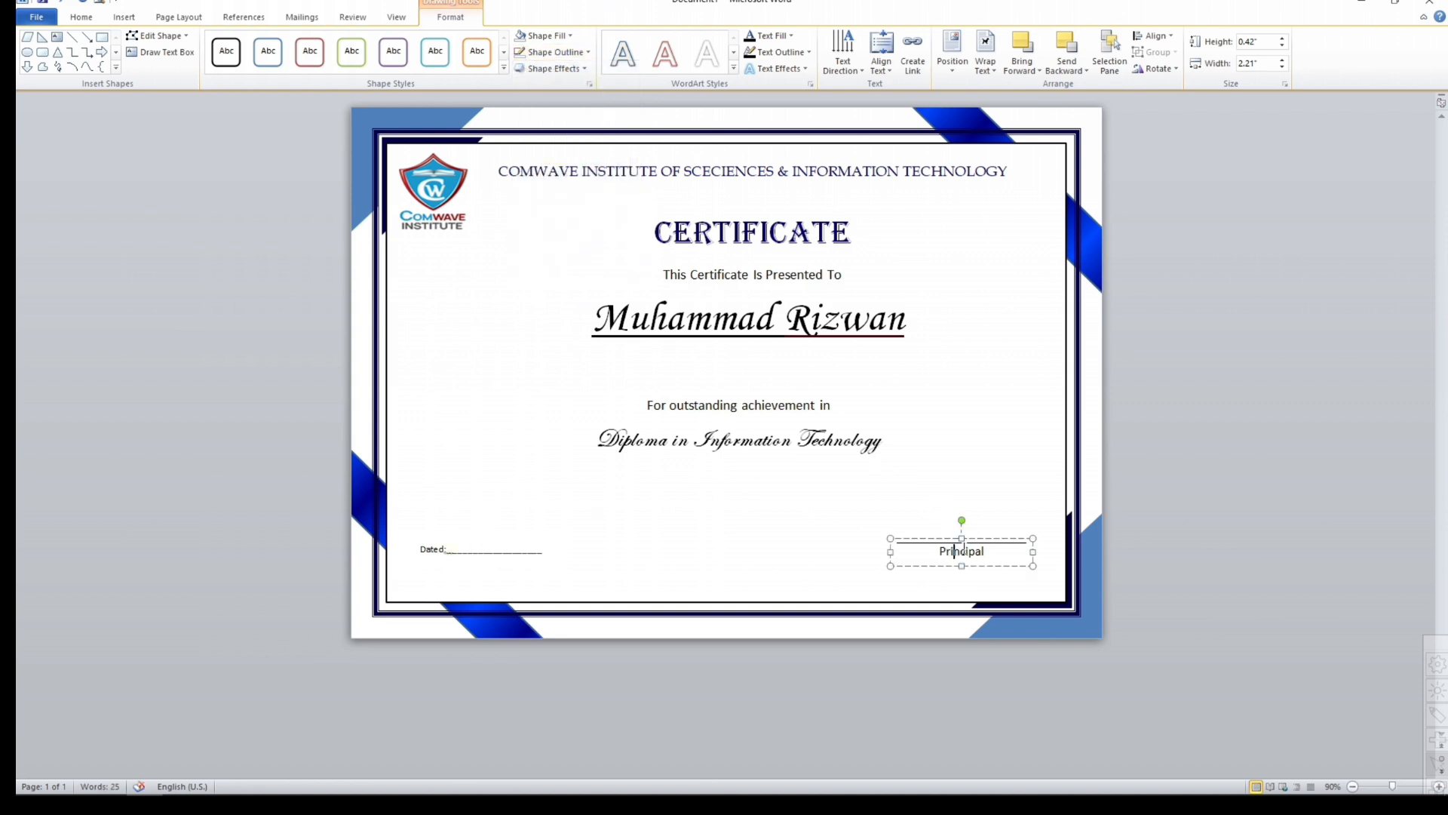
left_click(971, 567)
key("Down")
key("Down")
key("Down")
key("Down")
key("Down")
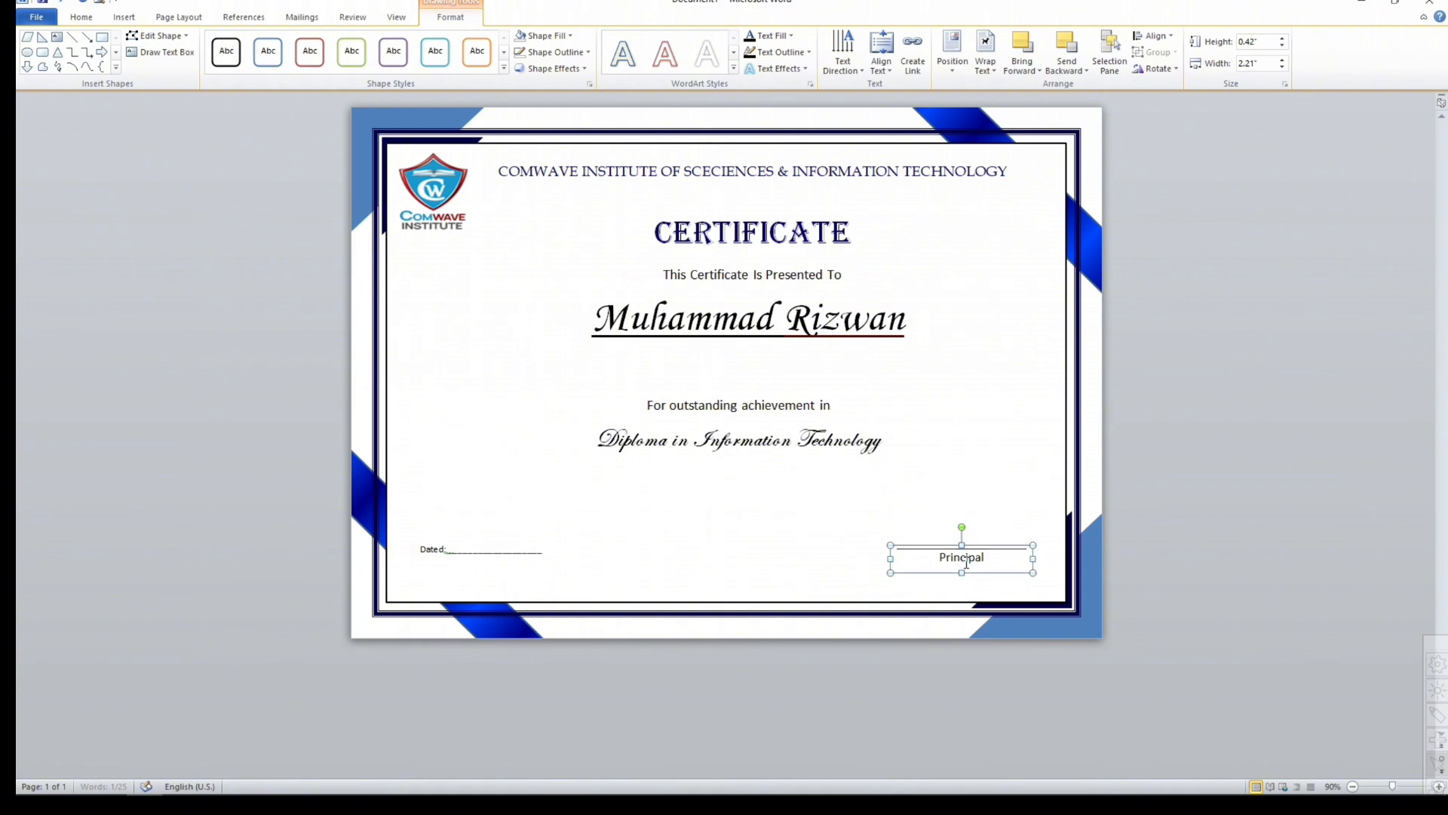
key("Down")
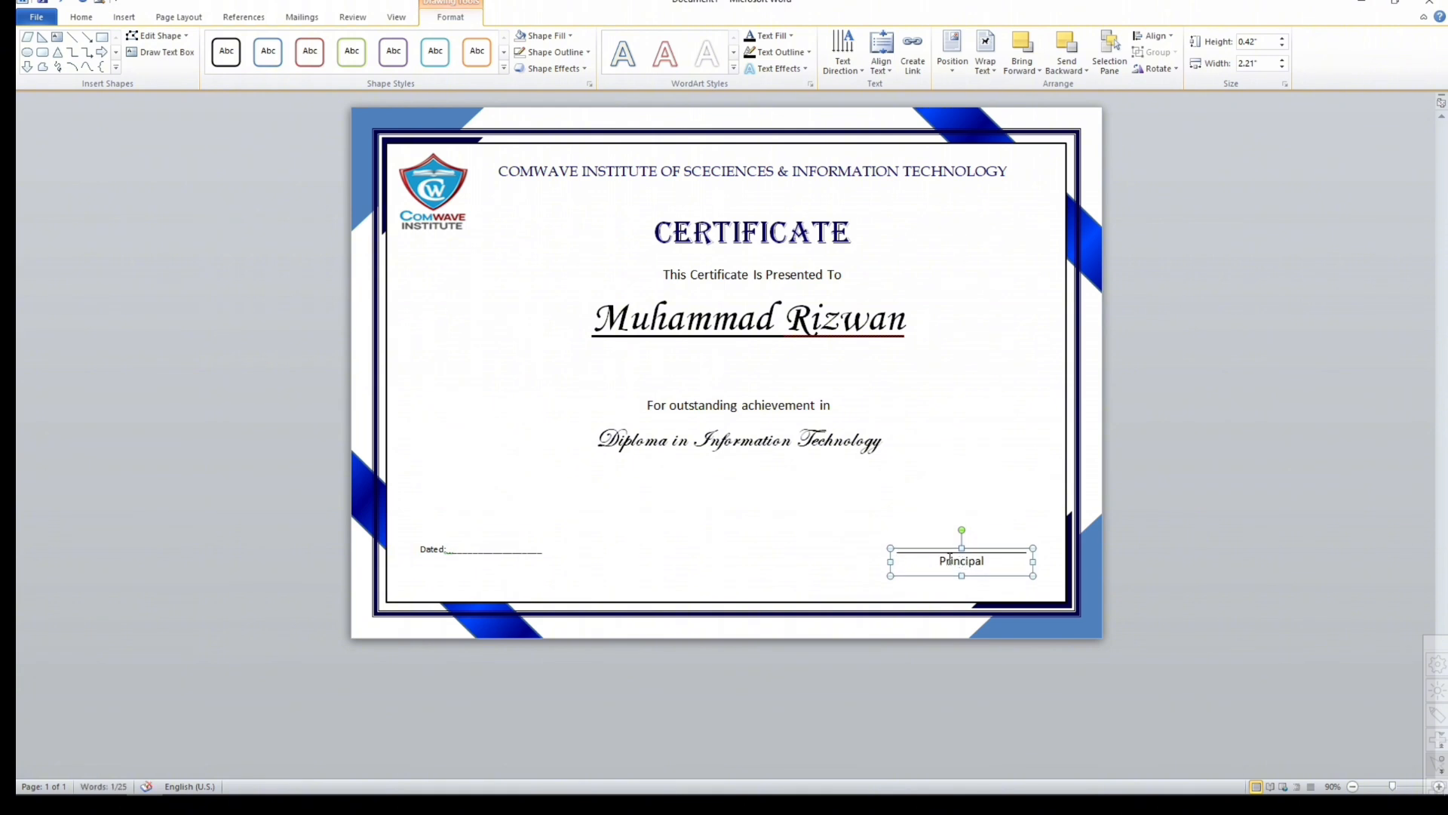
left_click(770, 476)
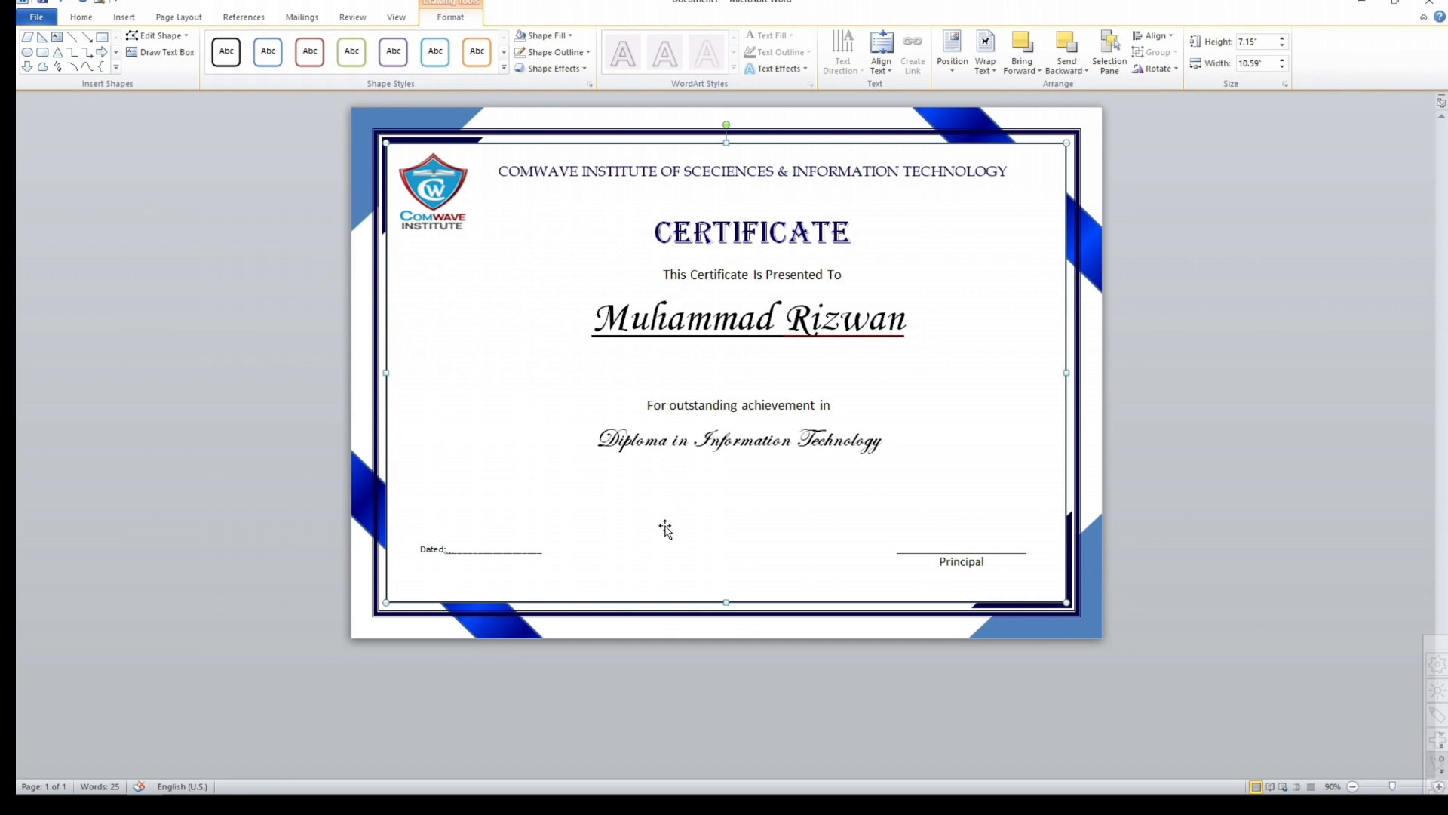
left_click(992, 564)
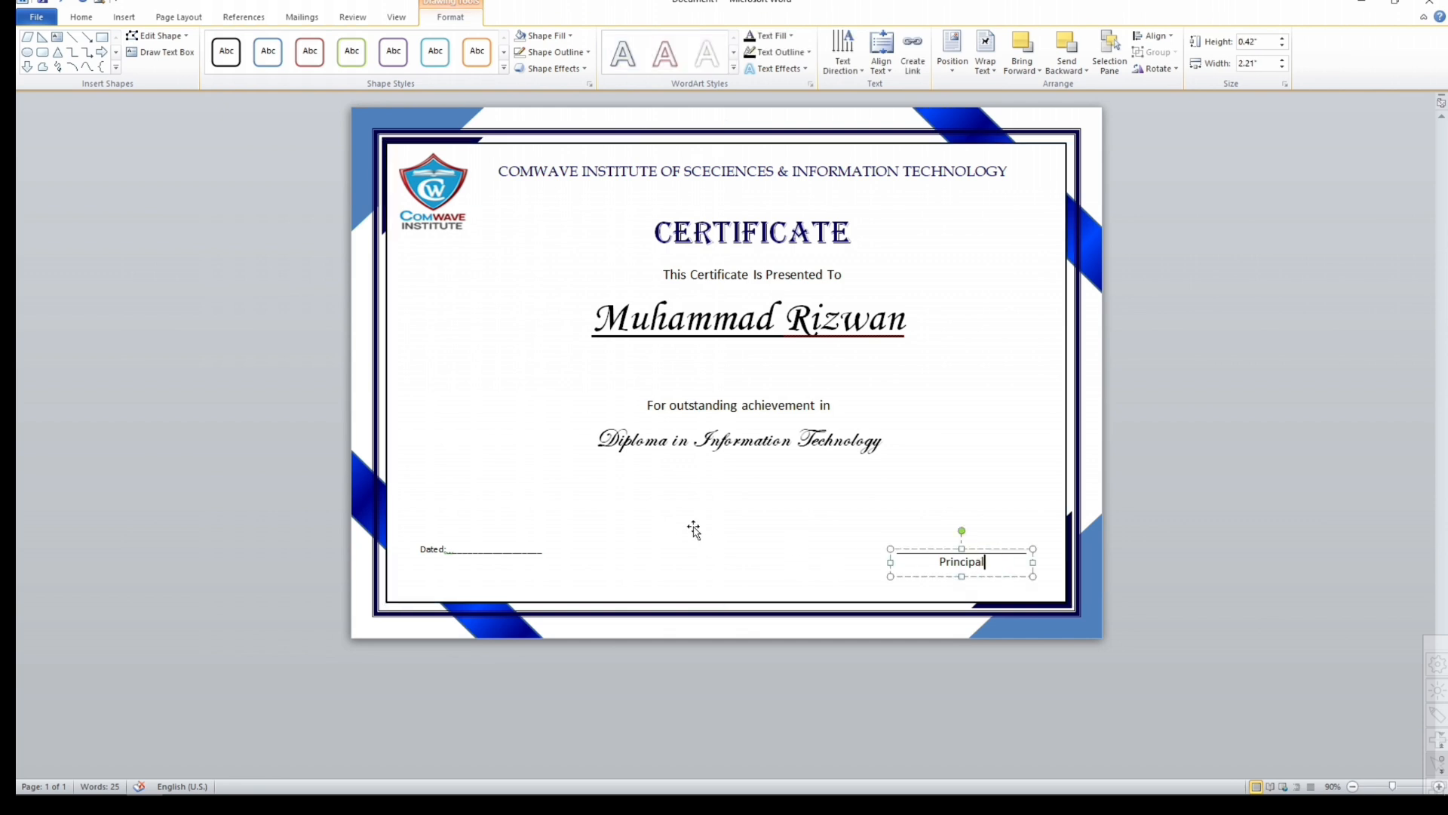
Increase the achievement text box's height to about 1.3" and move the recipient name's text box slightly down.
left_click(711, 441)
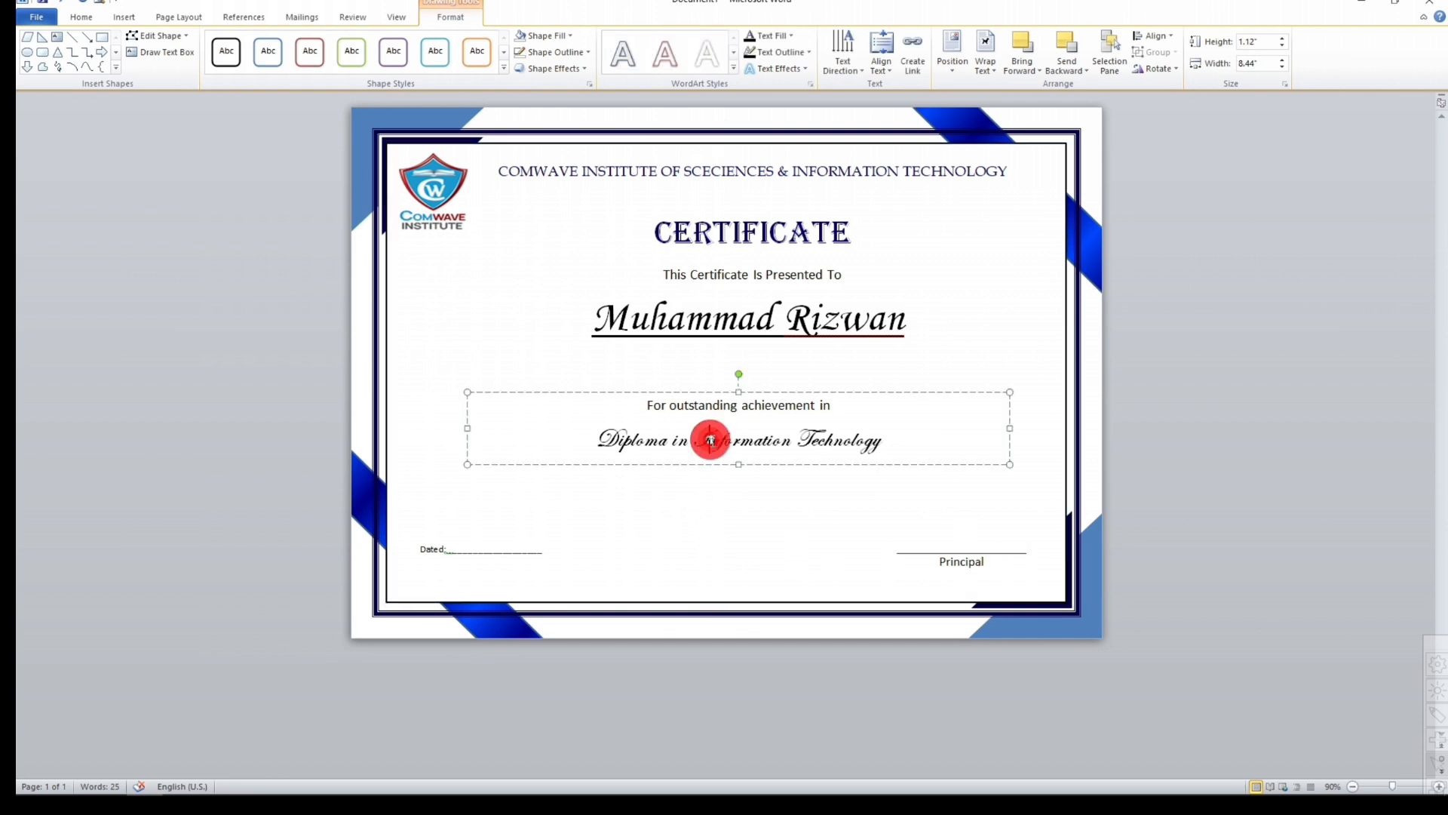
left_click_drag(740, 464, 738, 476)
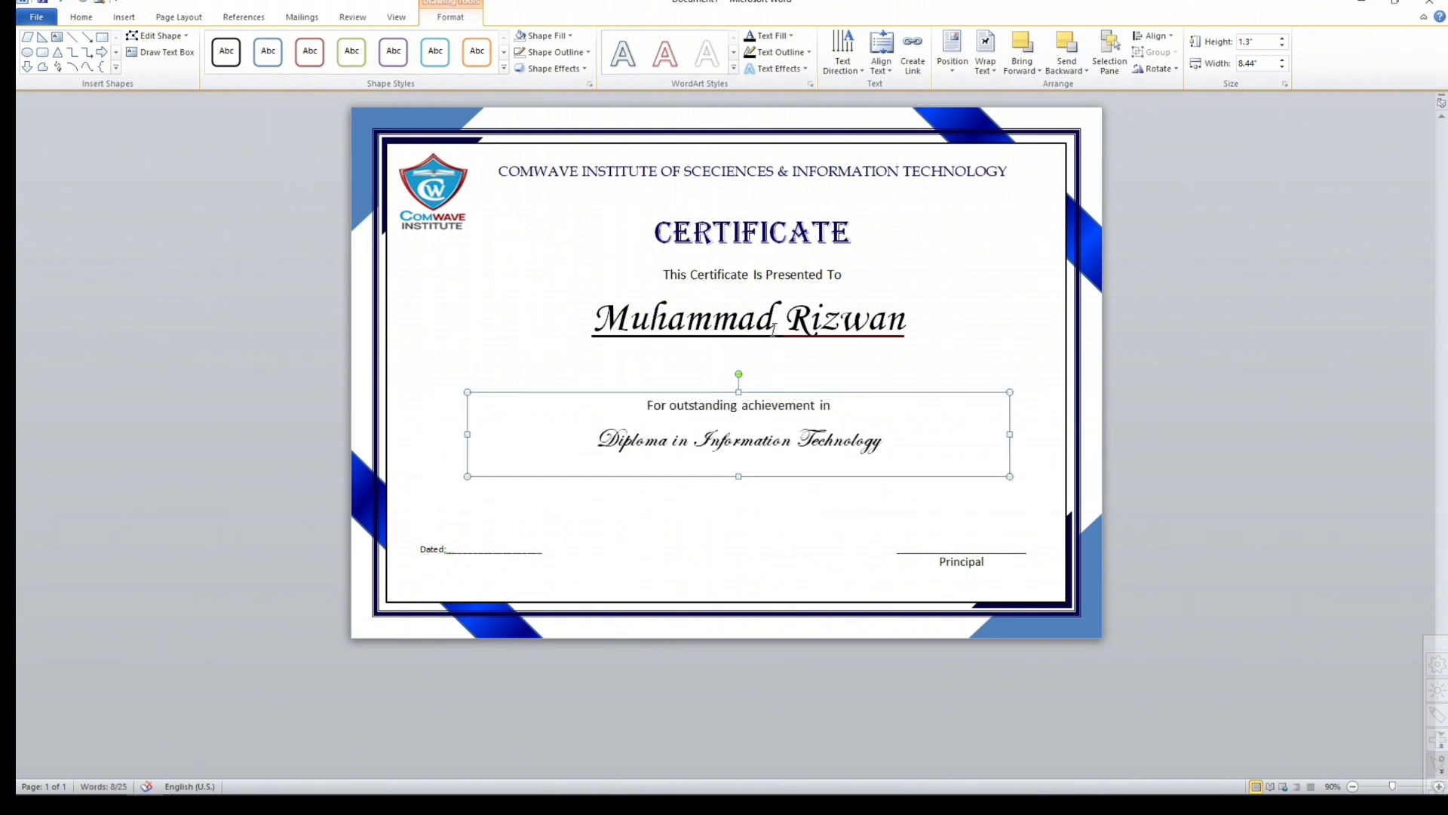
left_click(774, 328)
left_click_drag(798, 294, 788, 315)
left_click(544, 406)
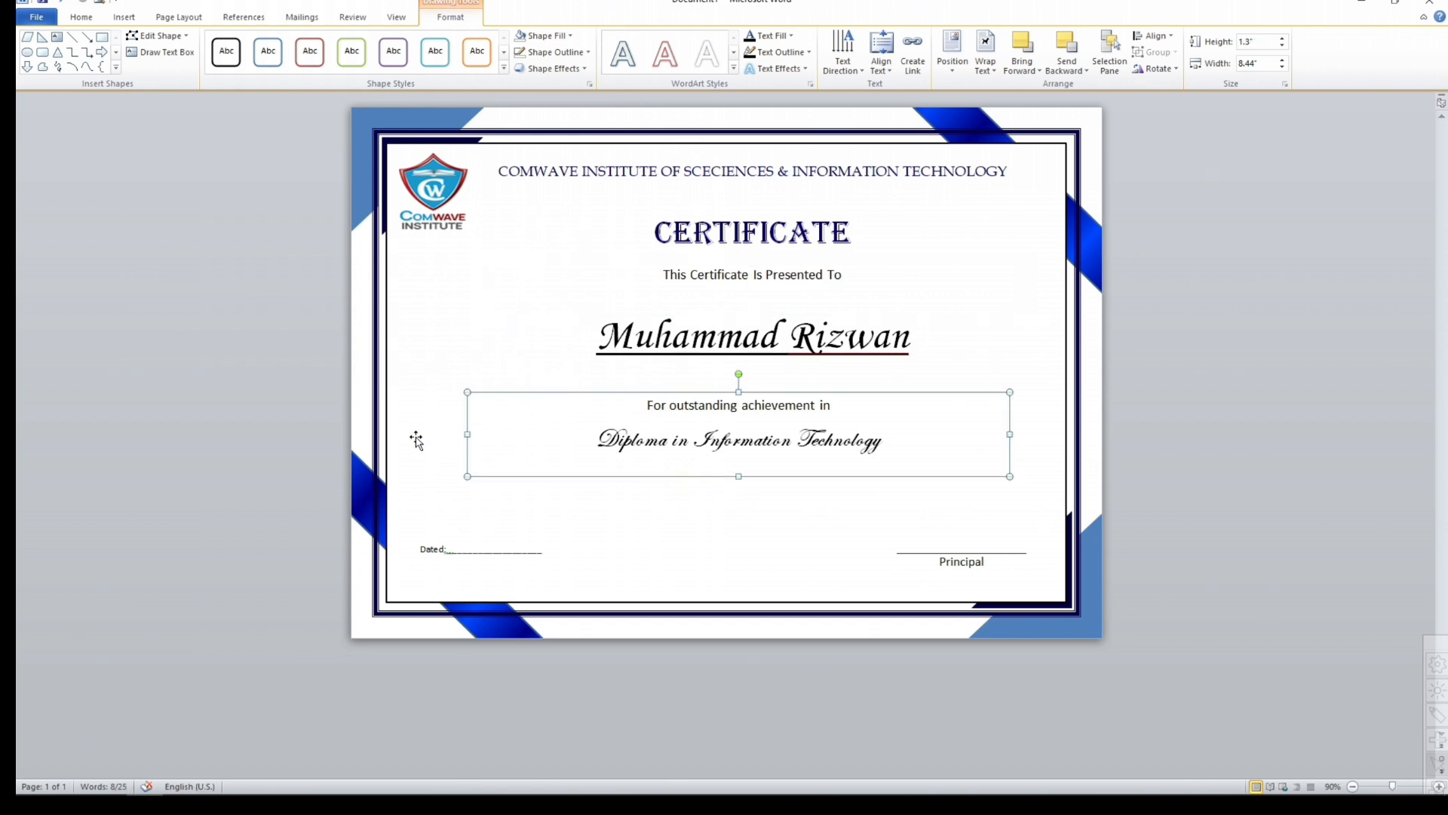
Set the line spacing of both lines in the achievement text box to 2.5.
left_click(693, 436)
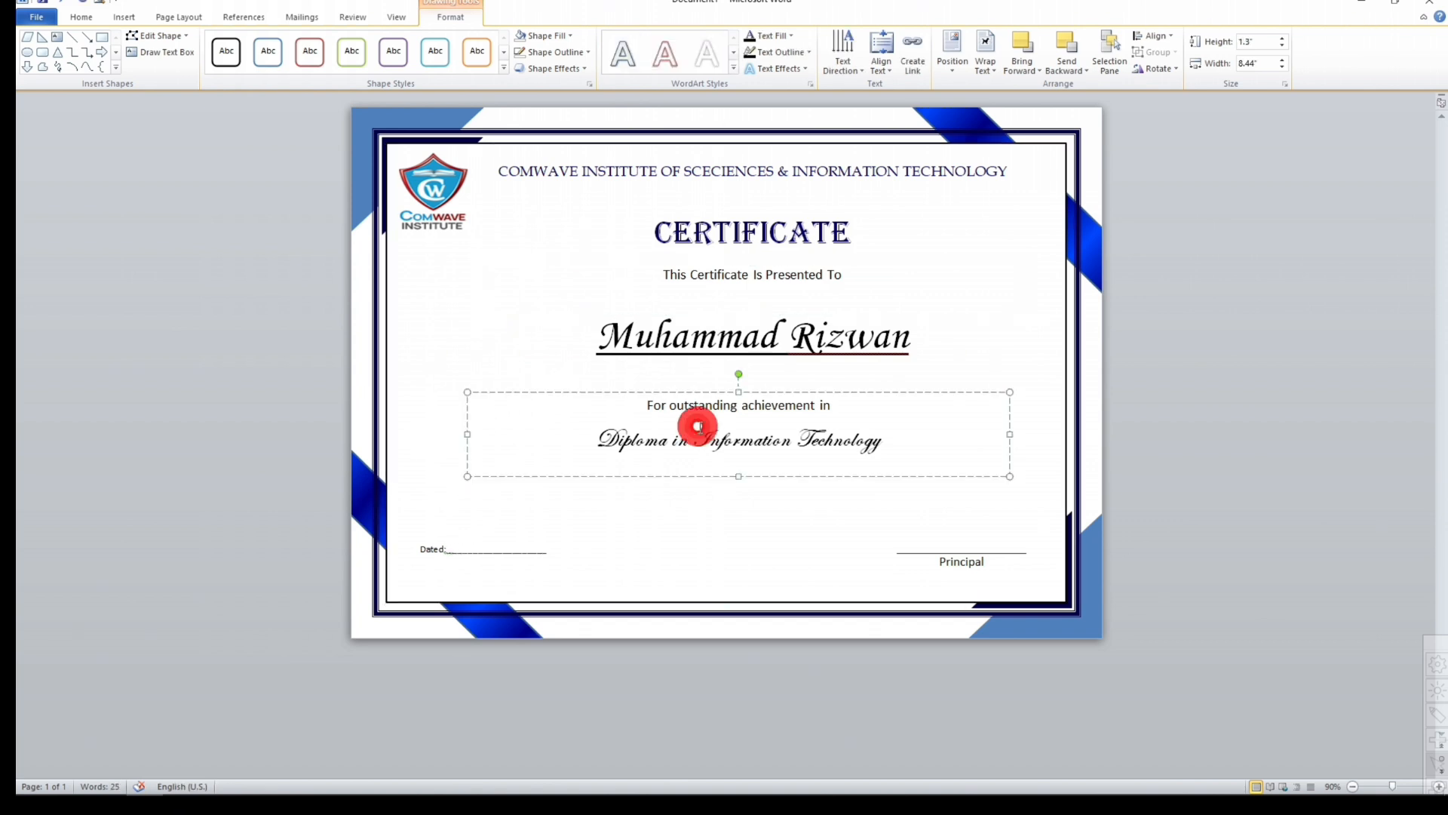
left_click_drag(879, 447, 646, 405)
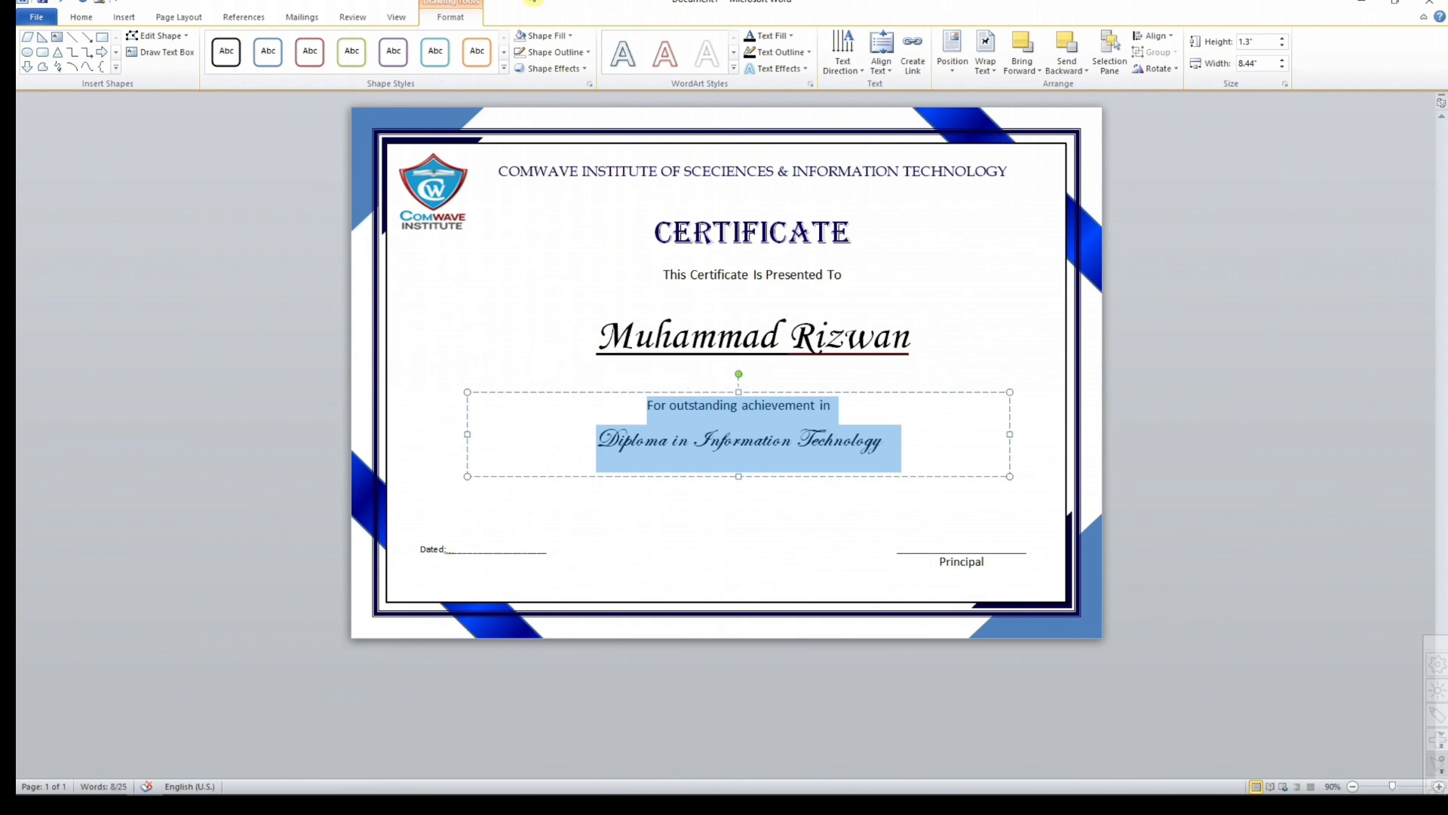
left_click(83, 18)
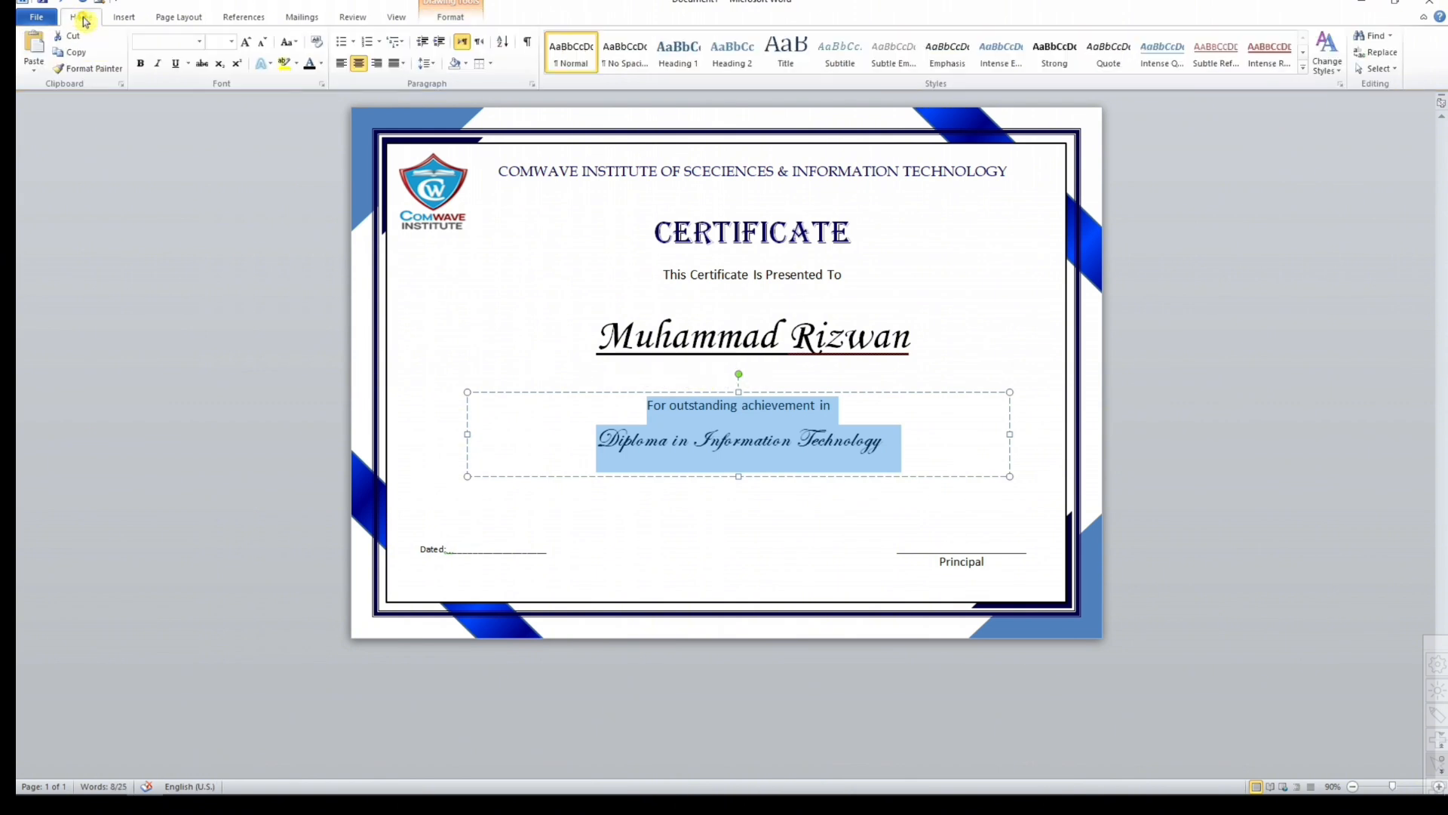
left_click(429, 63)
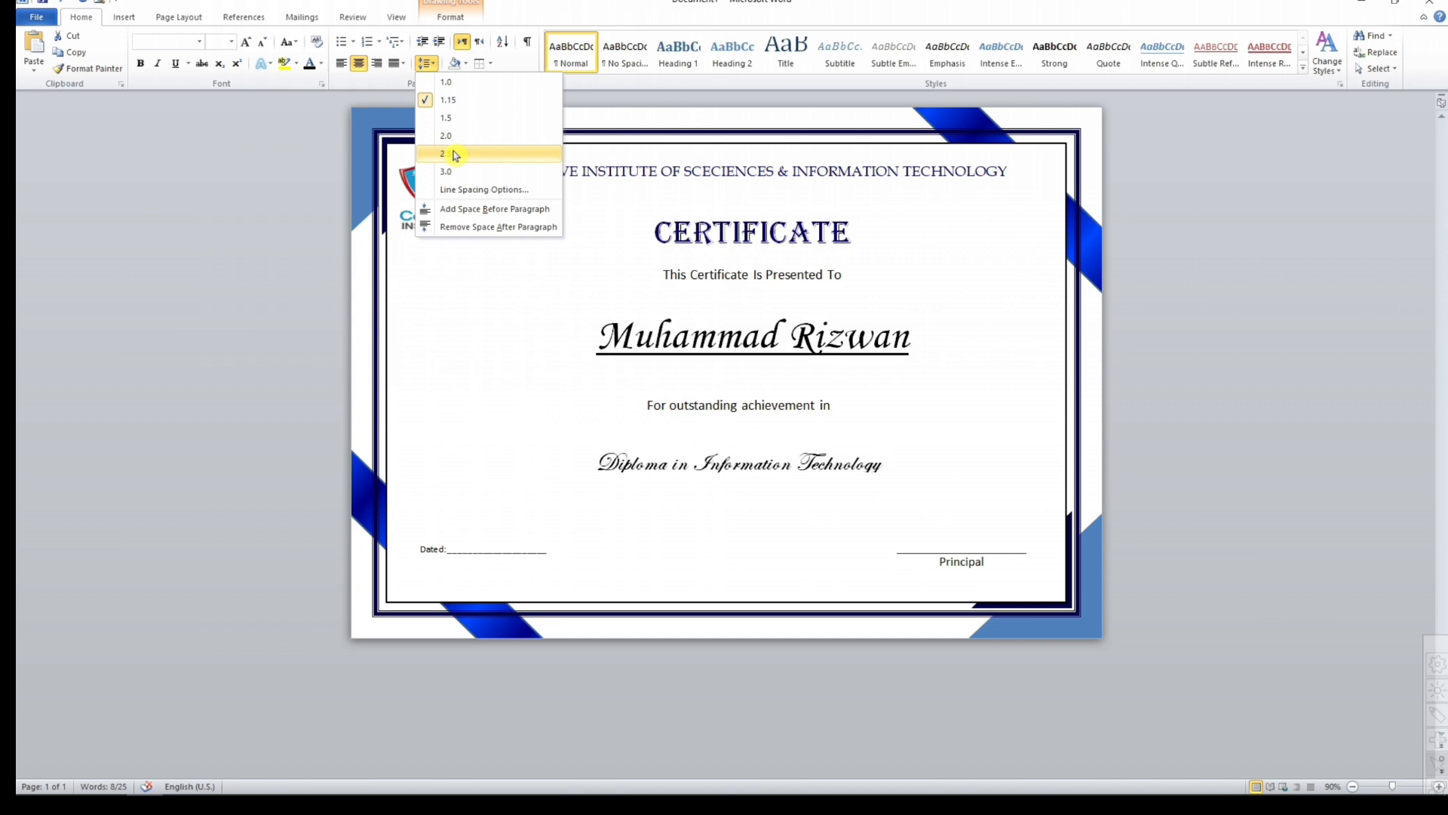
left_click(455, 155)
left_click(509, 313)
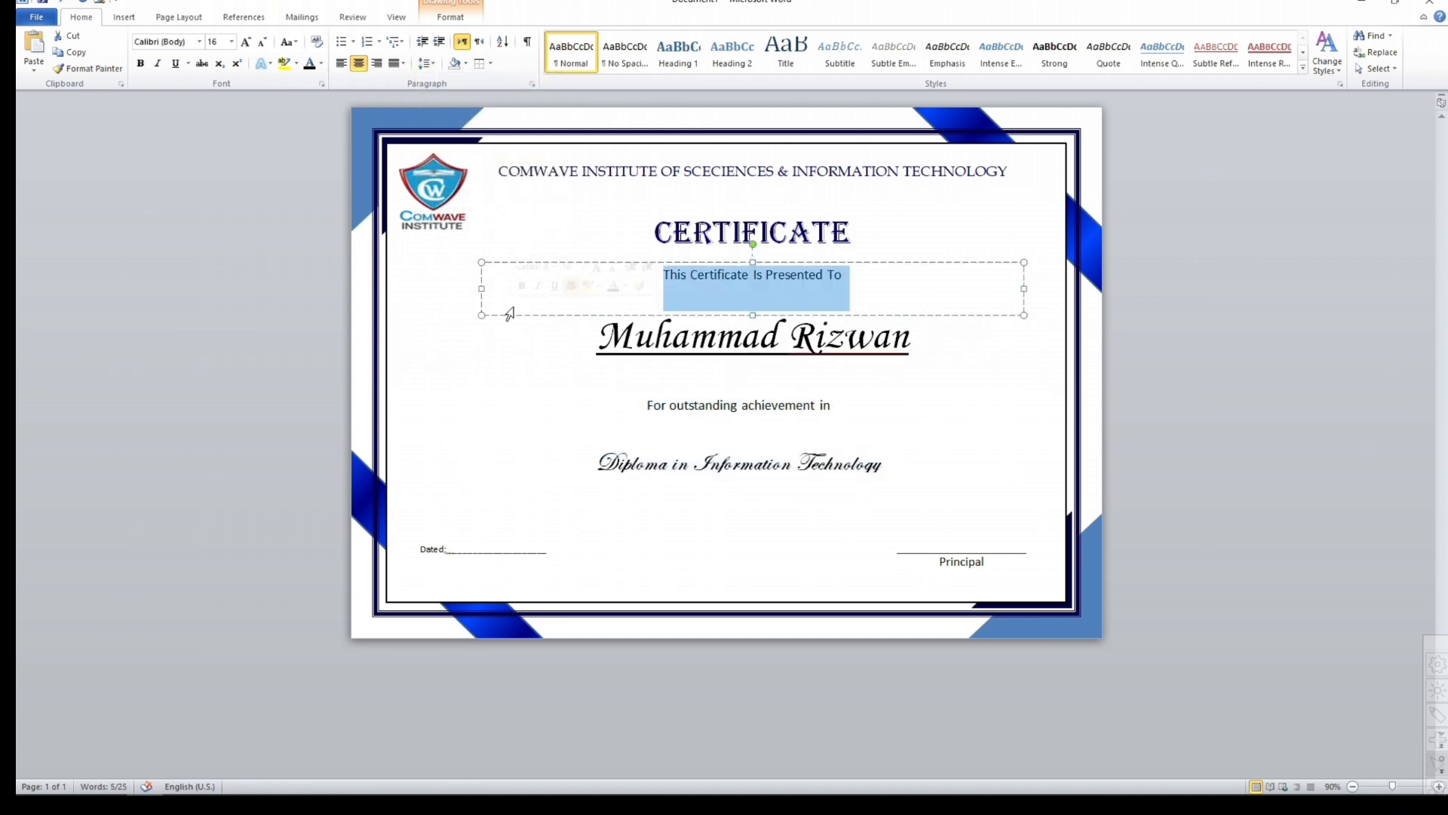
left_click(498, 370)
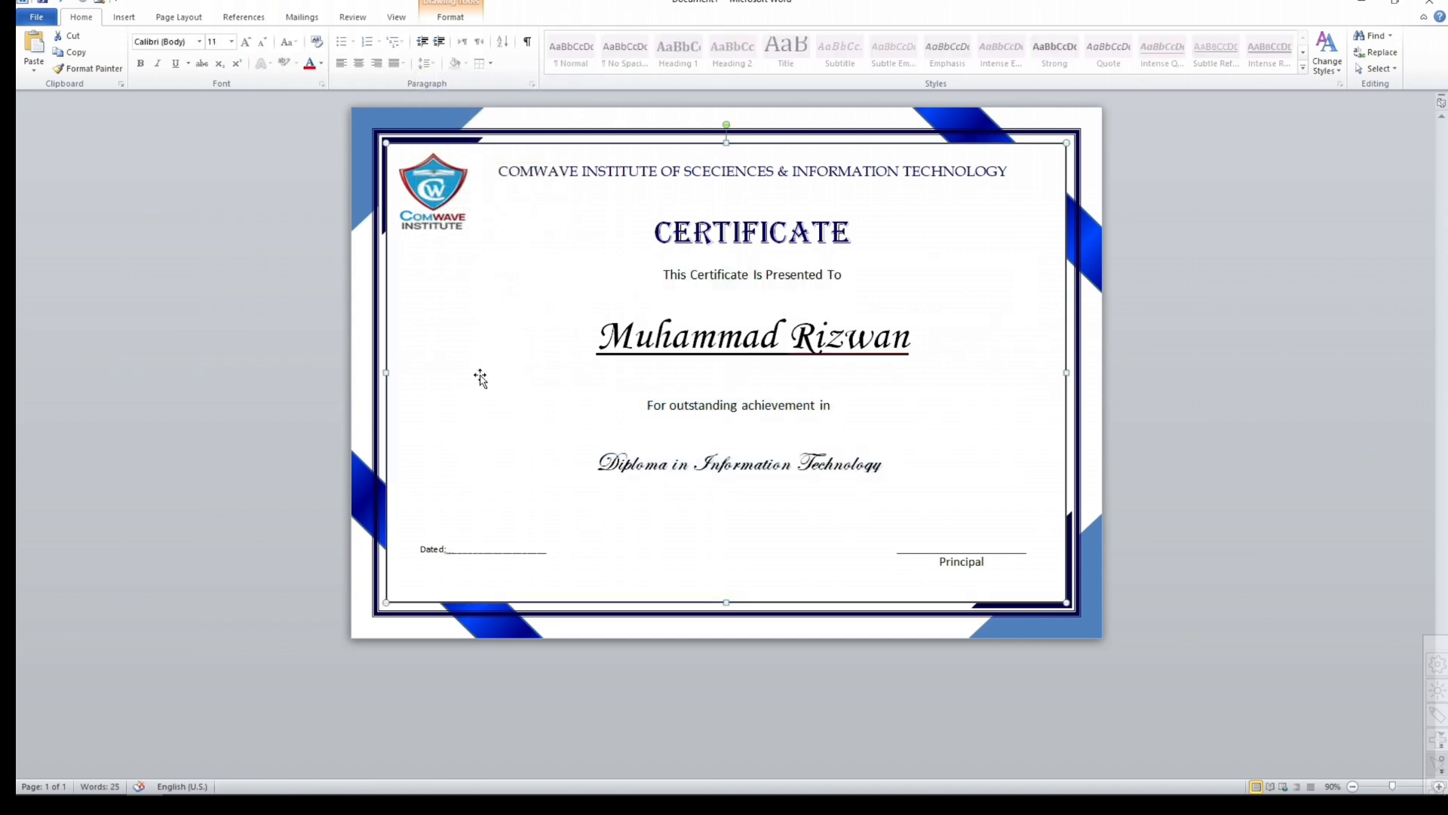
Draw a 32-point star about 1.16" high and 1.14" wide between the "Dated:" and "Principal" fields.
left_click(580, 113)
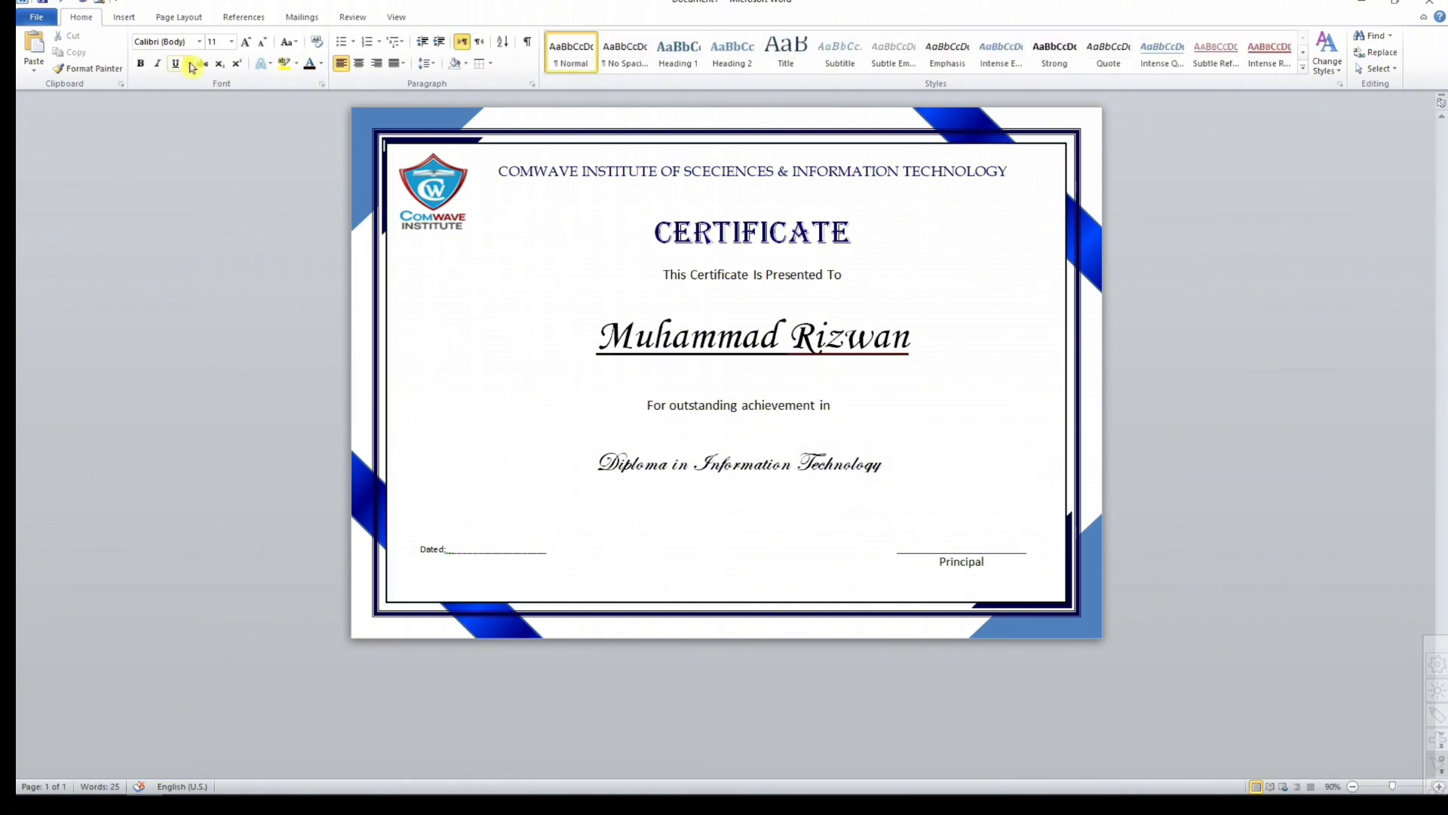
left_click(124, 17)
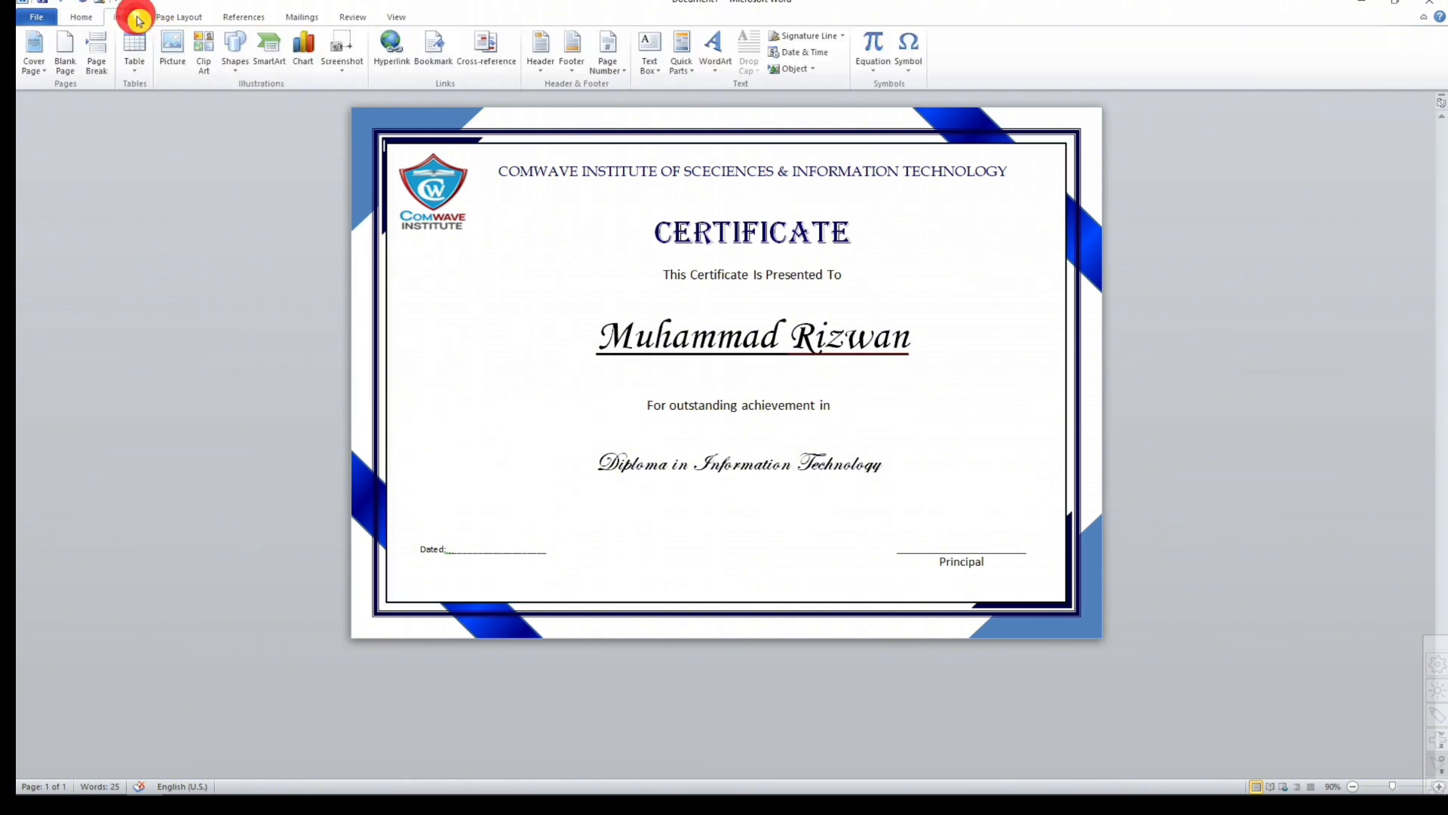
left_click(235, 60)
left_click(392, 420)
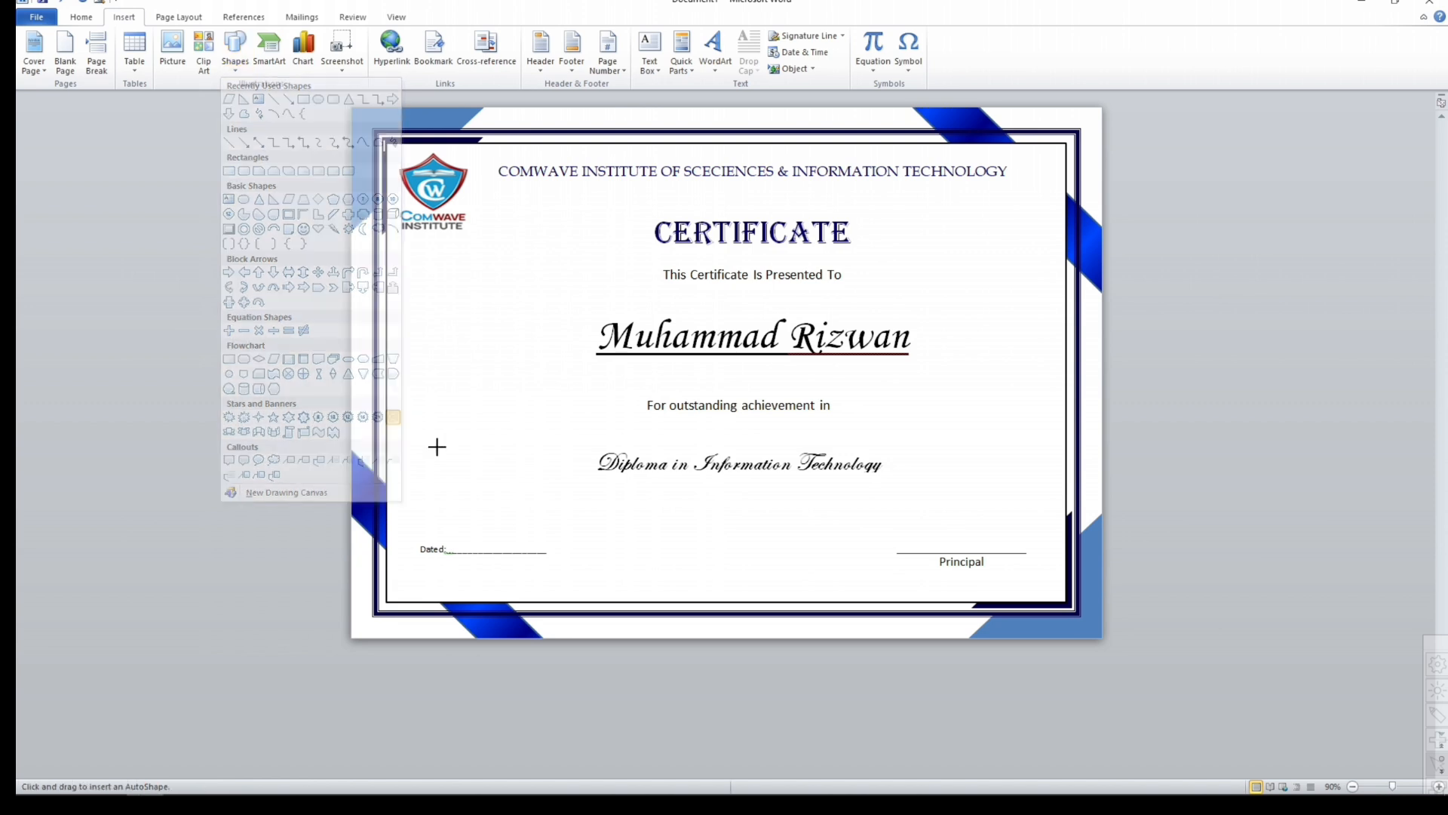
mouse_move(717, 509)
left_mouse_down()
mouse_move(806, 576)
mouse_move(792, 587)
left_mouse_up()
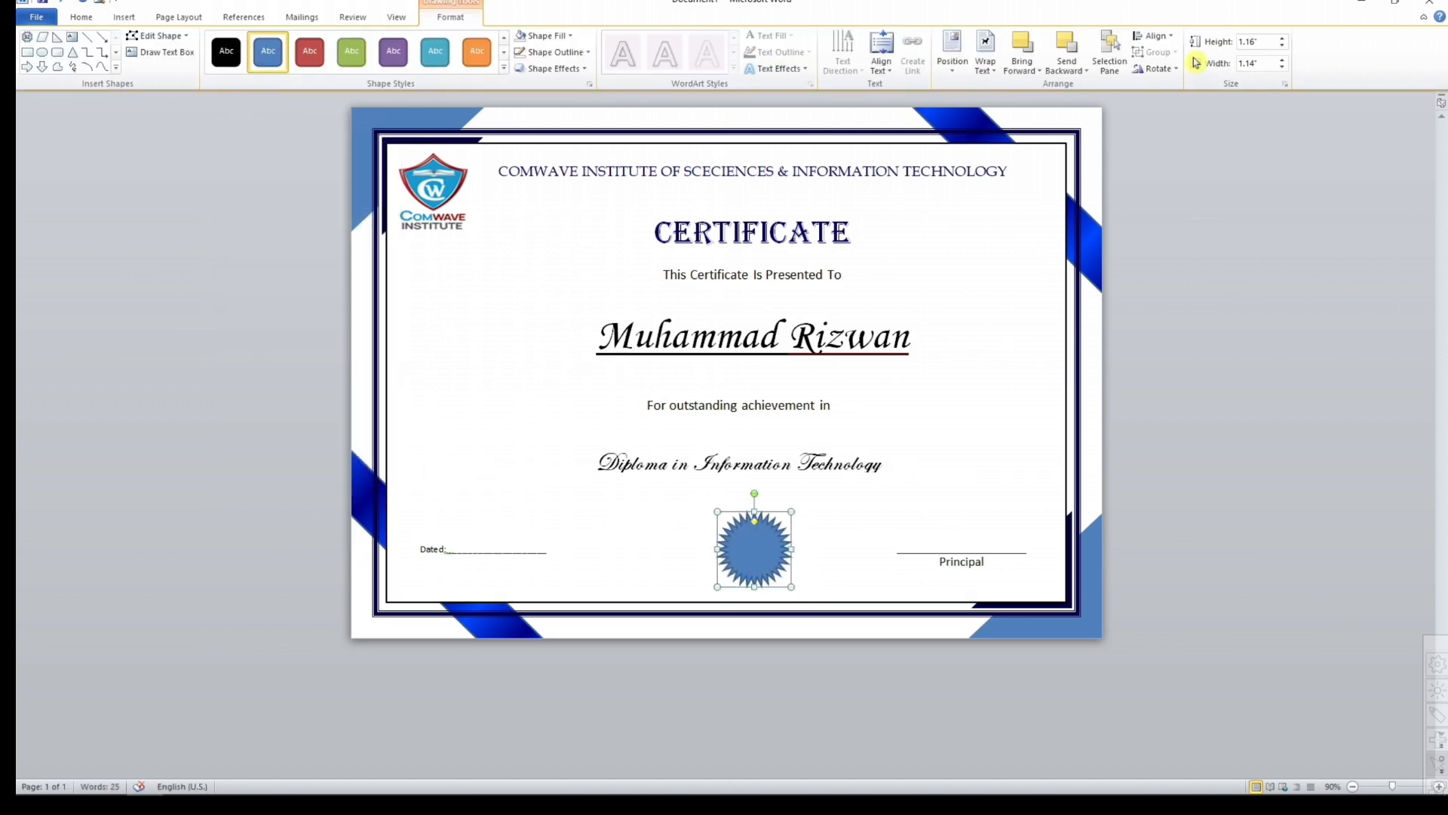
Center the star horizontally and enlarge it to about 1.3" high and 1.33" wide.
left_click(1154, 36)
left_click(1187, 74)
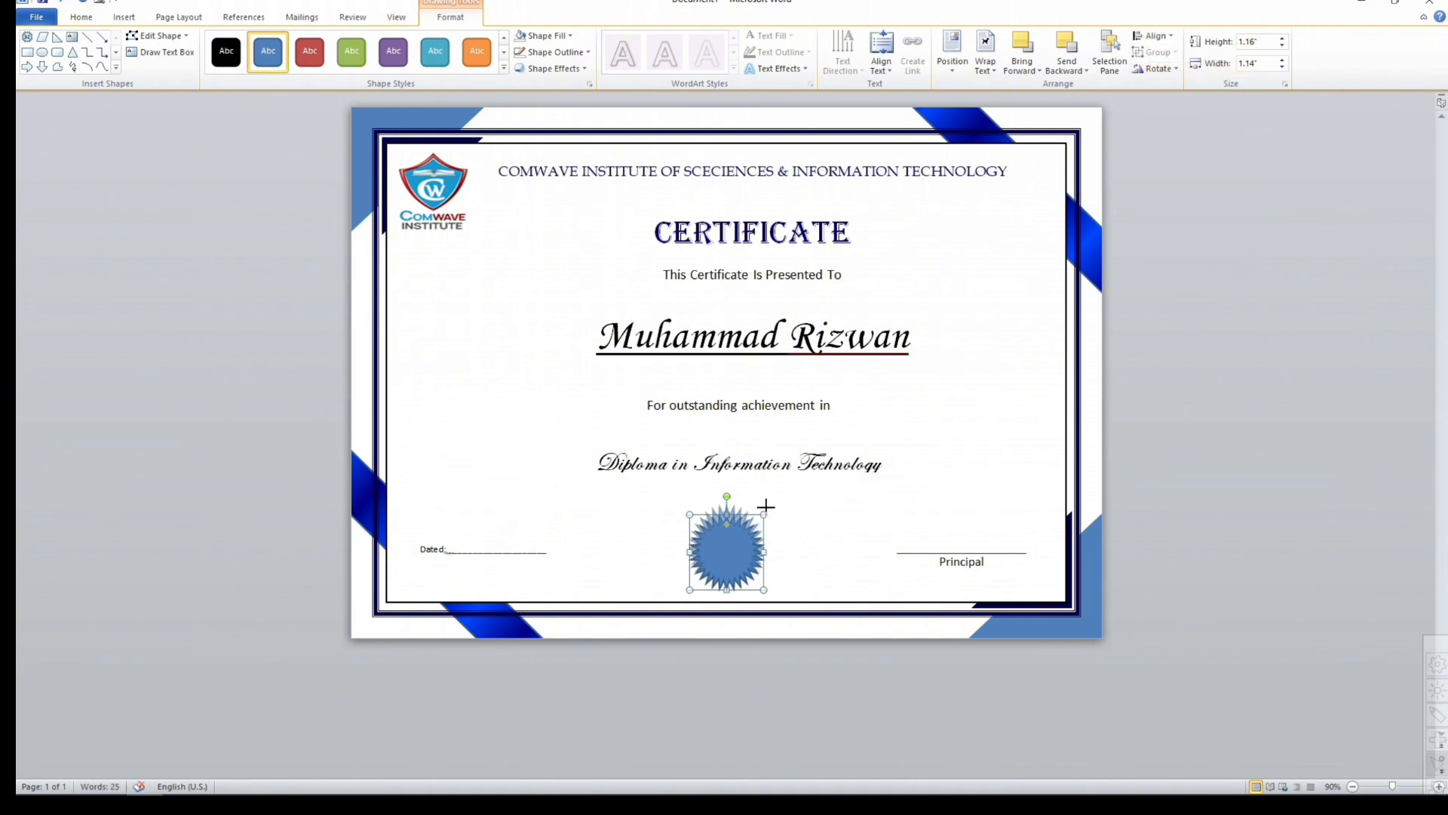
left_click_drag(764, 513, 766, 504)
mouse_move(764, 556)
left_mouse_down()
mouse_move(782, 556)
mouse_move(770, 556)
left_mouse_up()
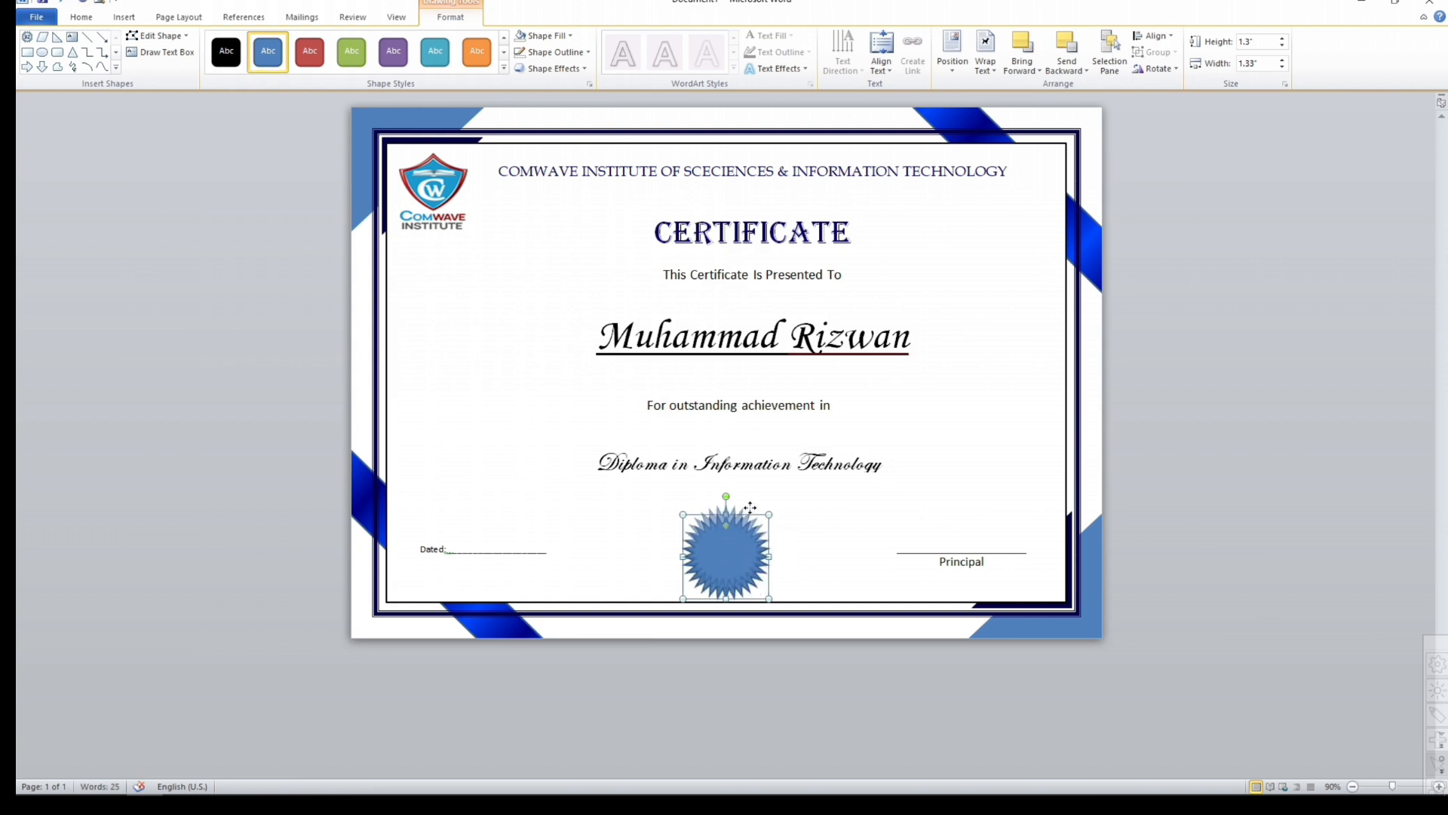
Reselect the star seal and align it to the horizontal center of the margins.
left_click_drag(747, 546, 730, 526)
left_click(834, 531)
left_click(802, 534)
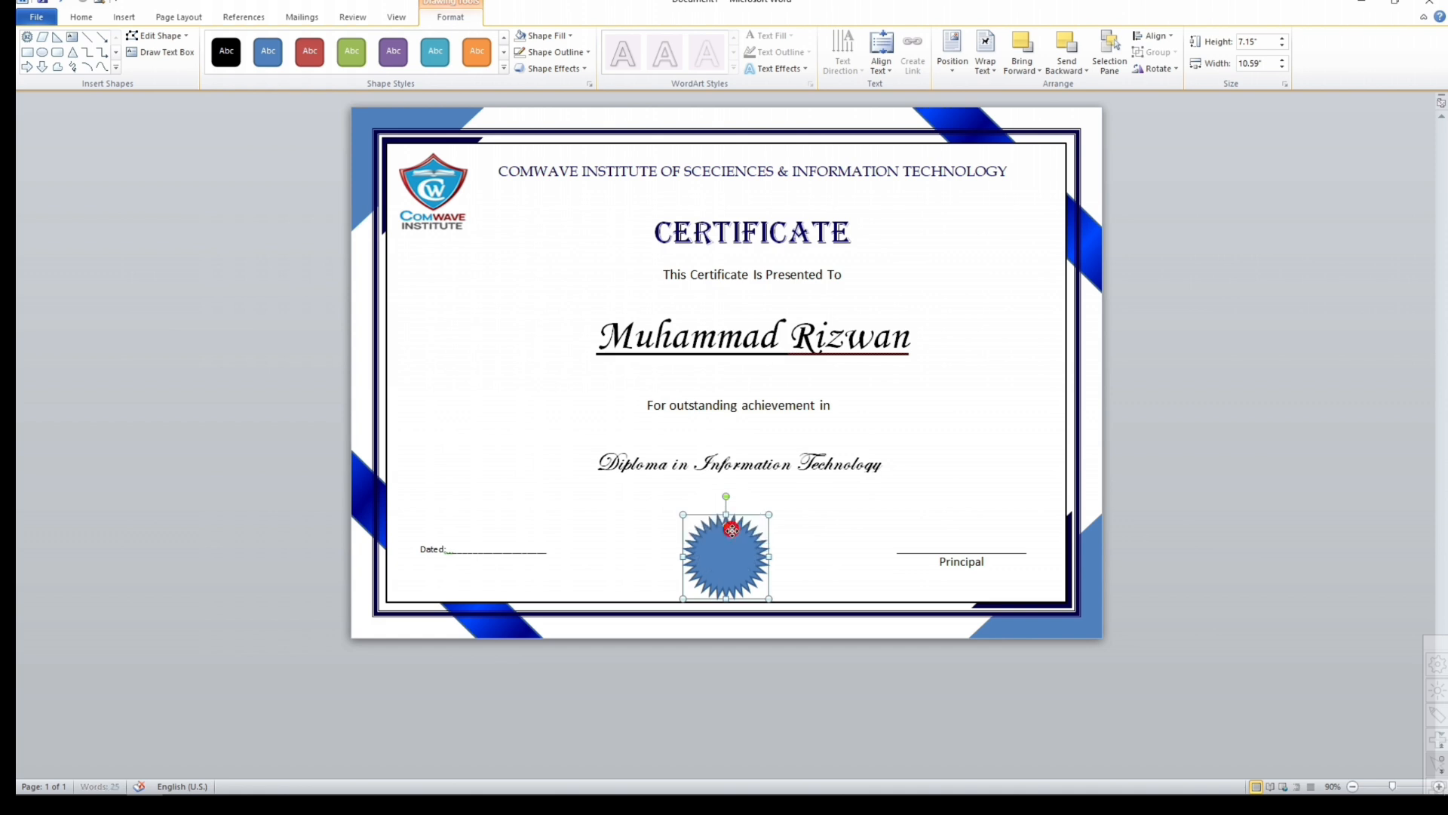
left_click(1163, 37)
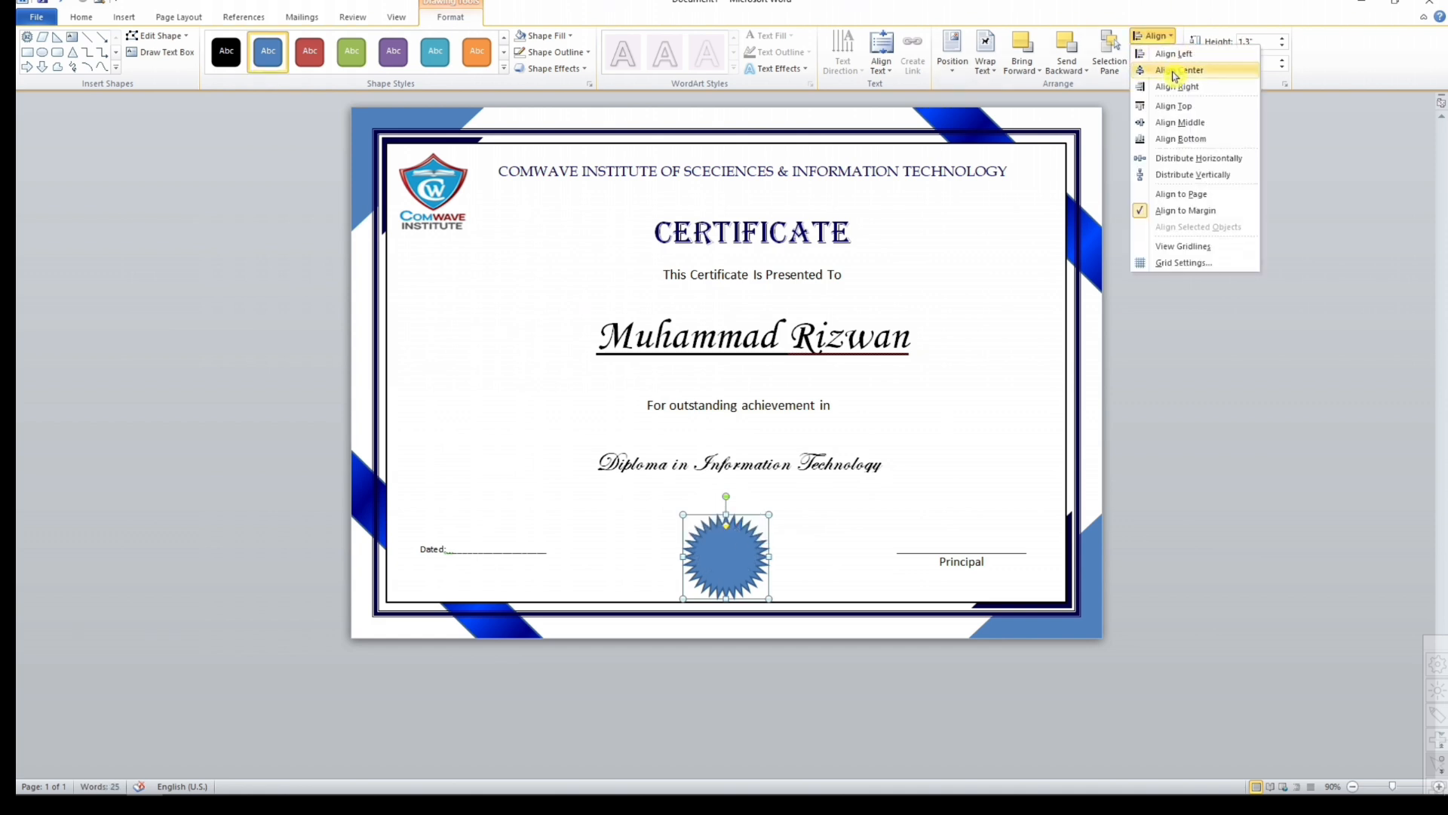
left_click(1175, 74)
left_click(830, 496)
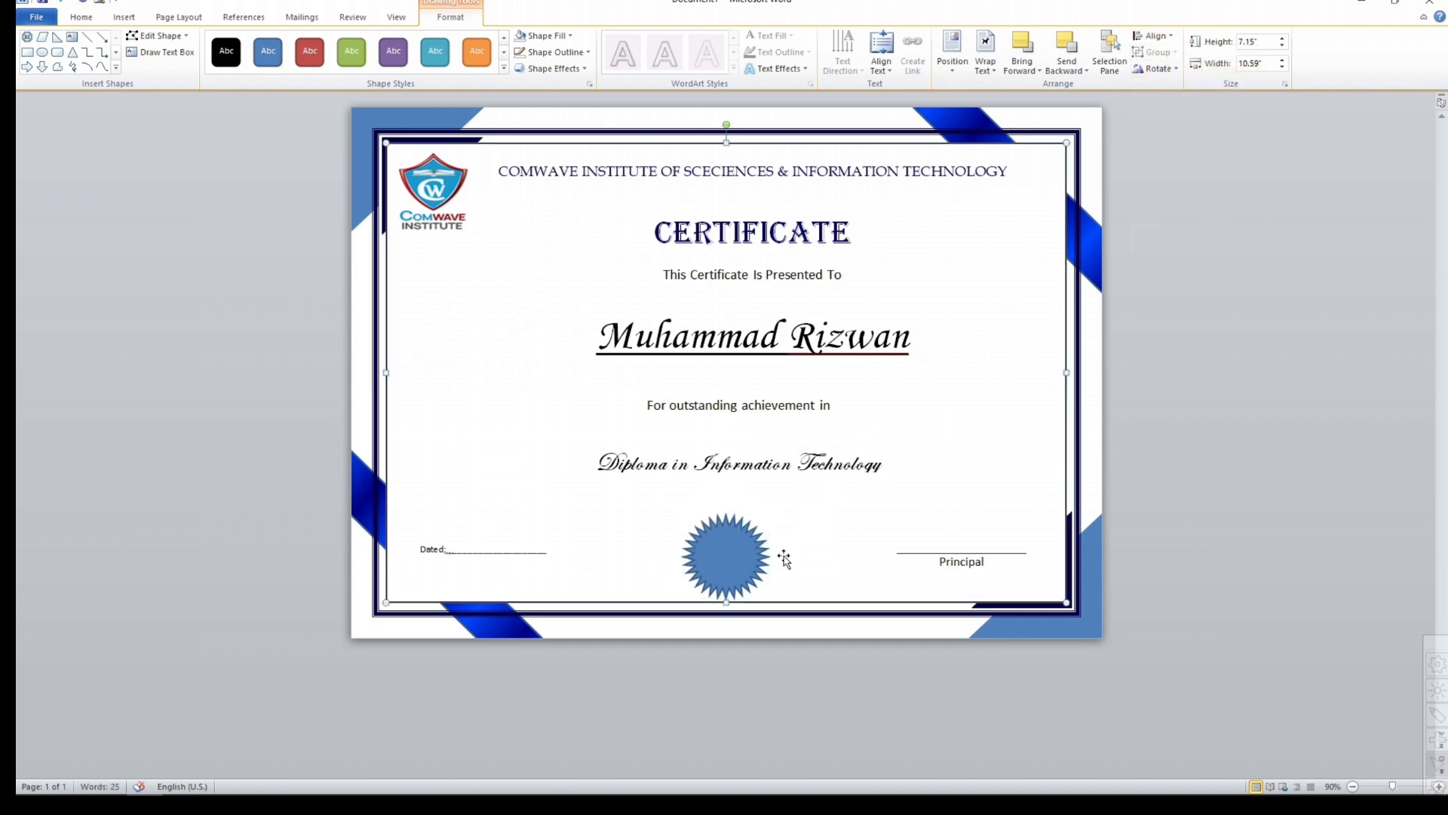
Draw a circle about 0.78" high and 0.76" wide centered inside the star seal.
left_click(46, 54)
left_click(708, 539)
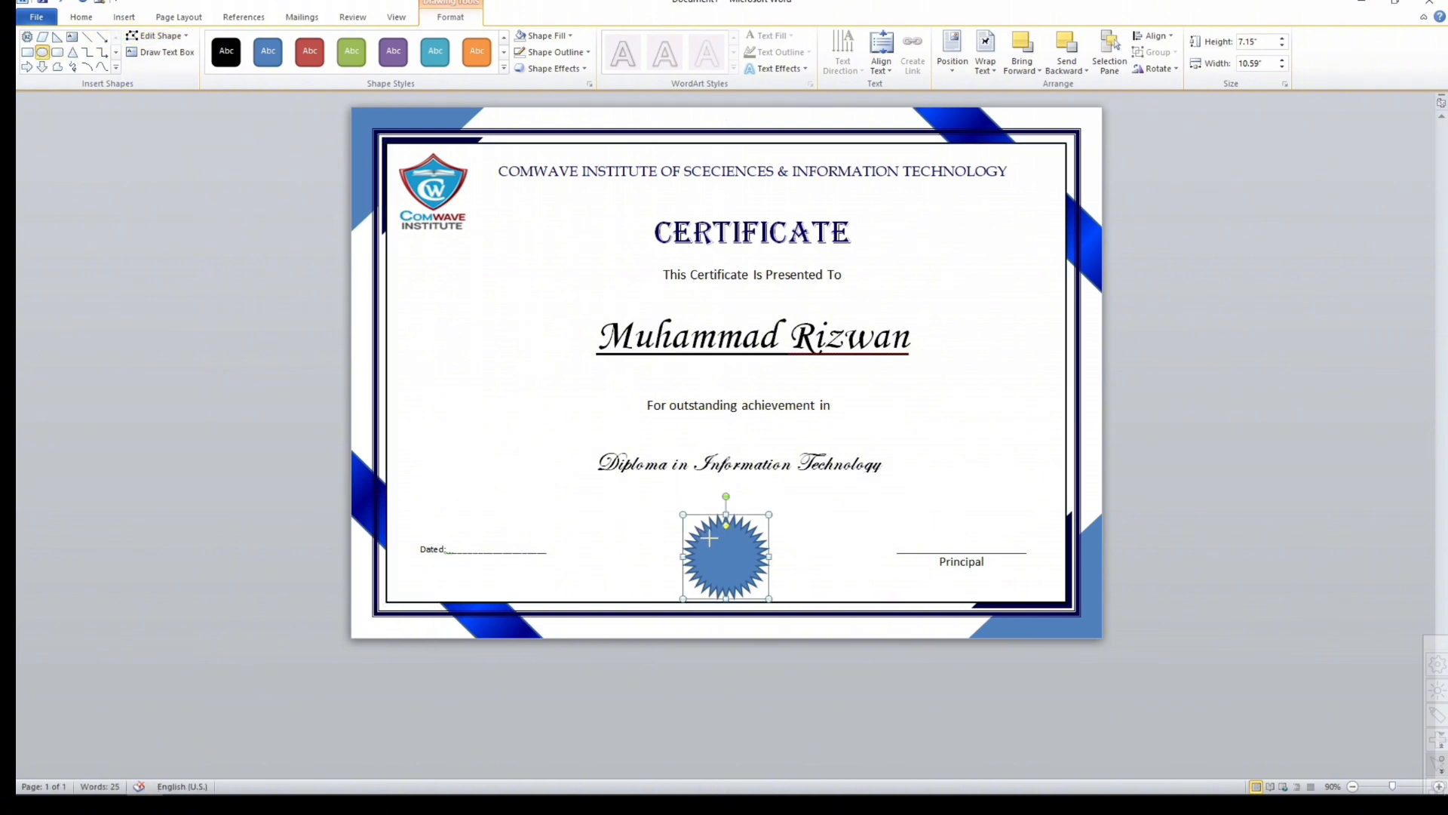
mouse_move(758, 589)
left_mouse_down()
mouse_move(710, 538)
mouse_move(726, 561)
left_mouse_up()
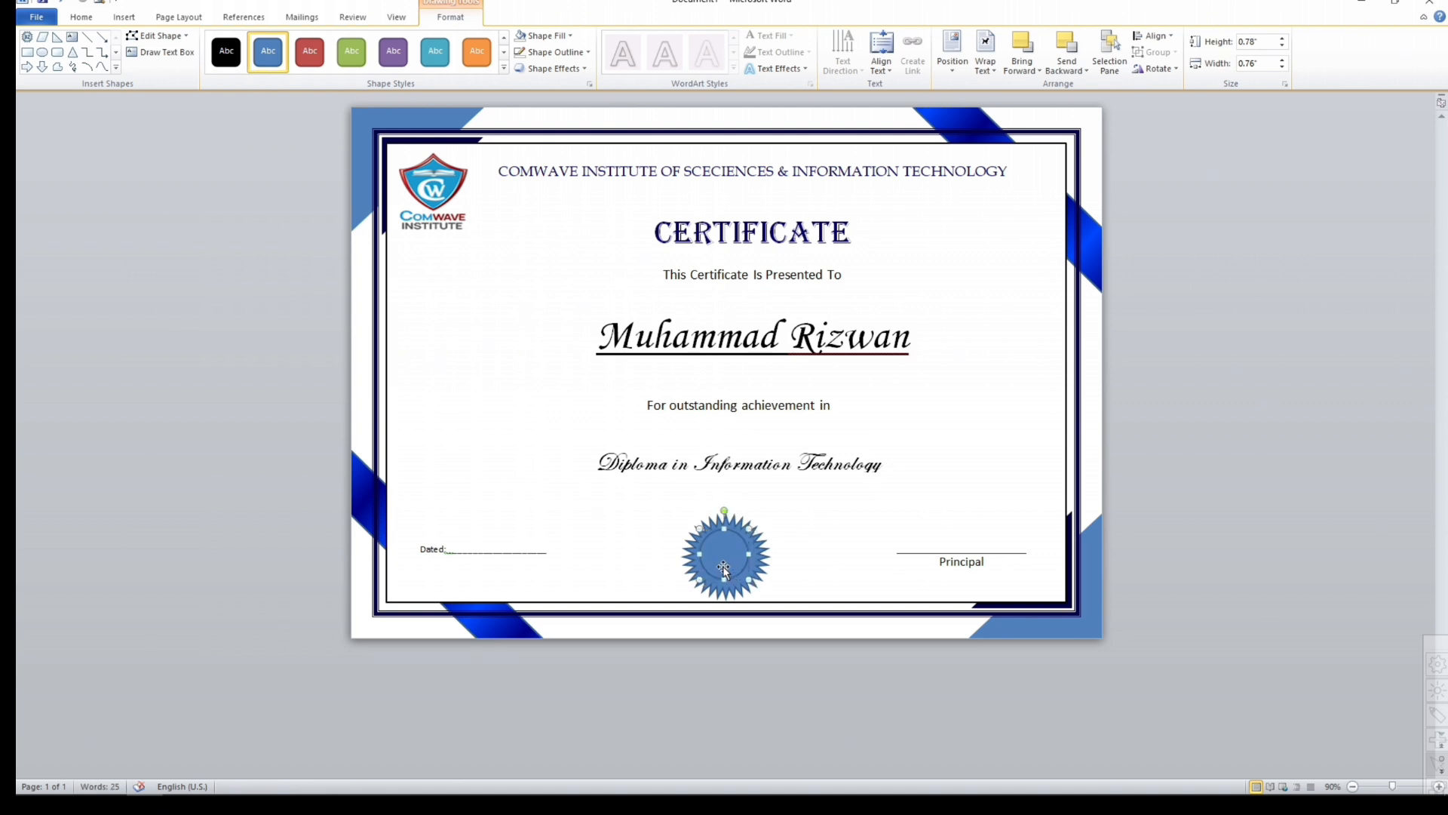
key("Right")
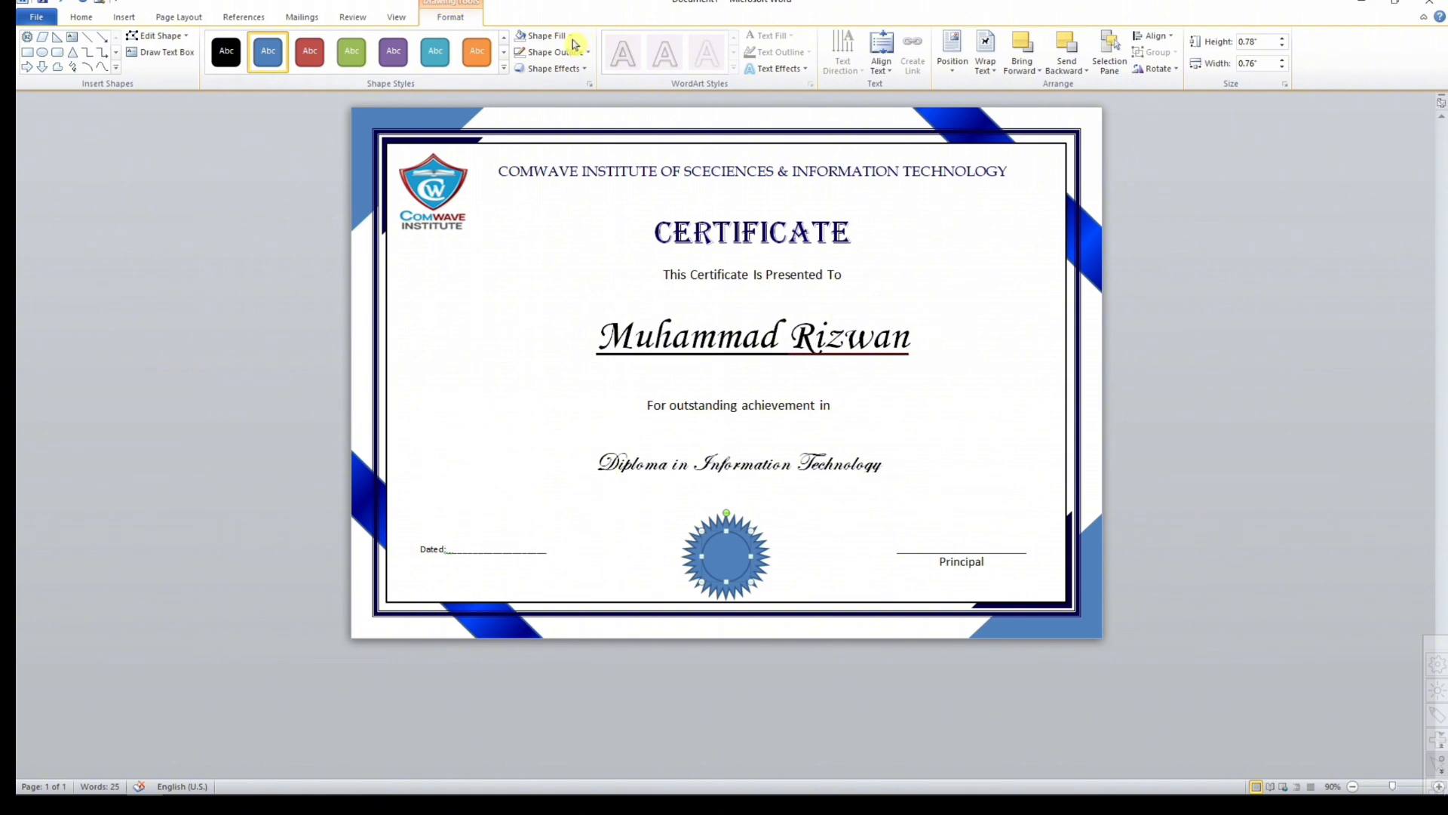
Fill the circle inside the star with white and remove its outline.
left_click(542, 36)
left_click(523, 67)
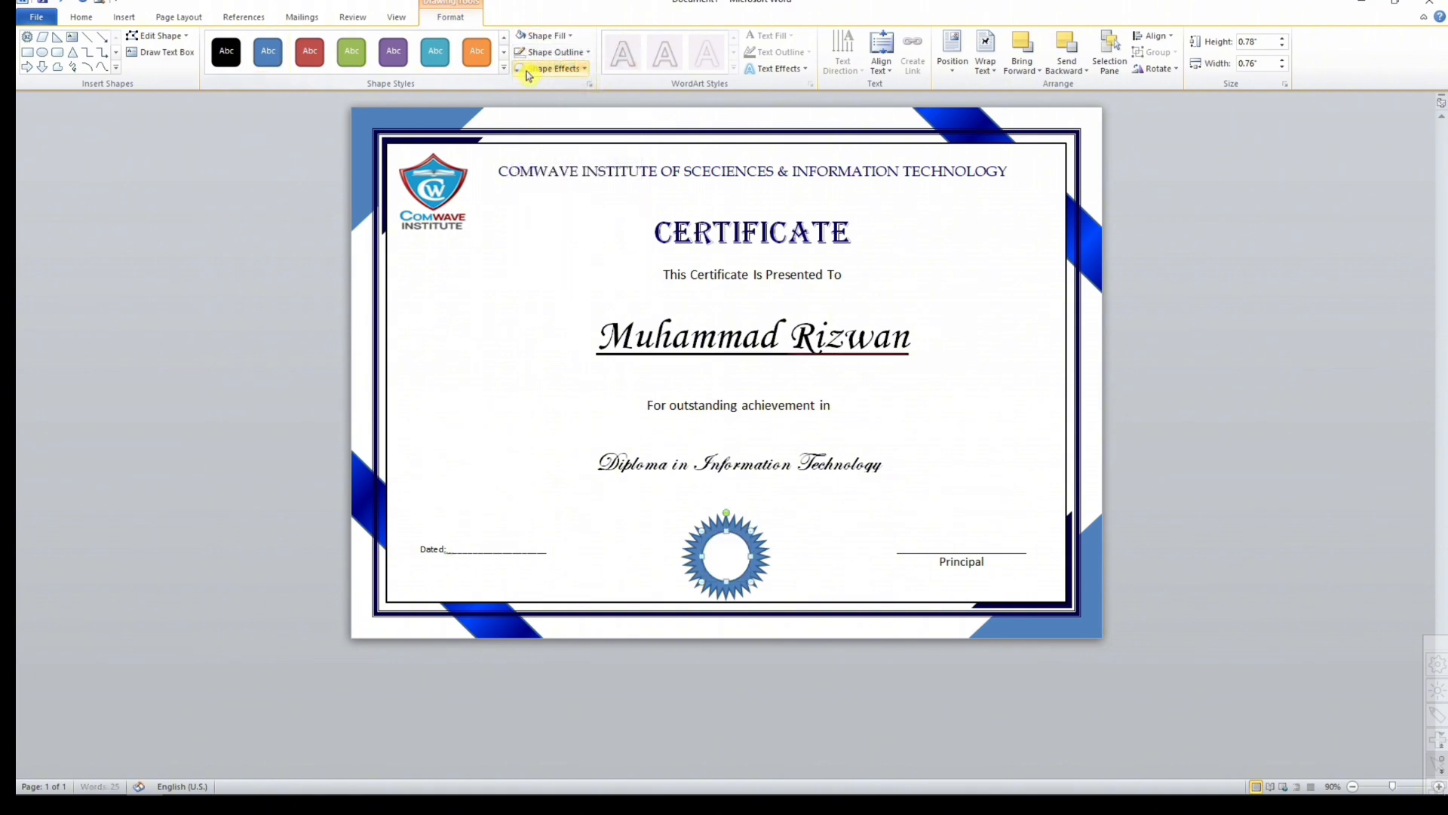
left_click(559, 51)
left_click(558, 202)
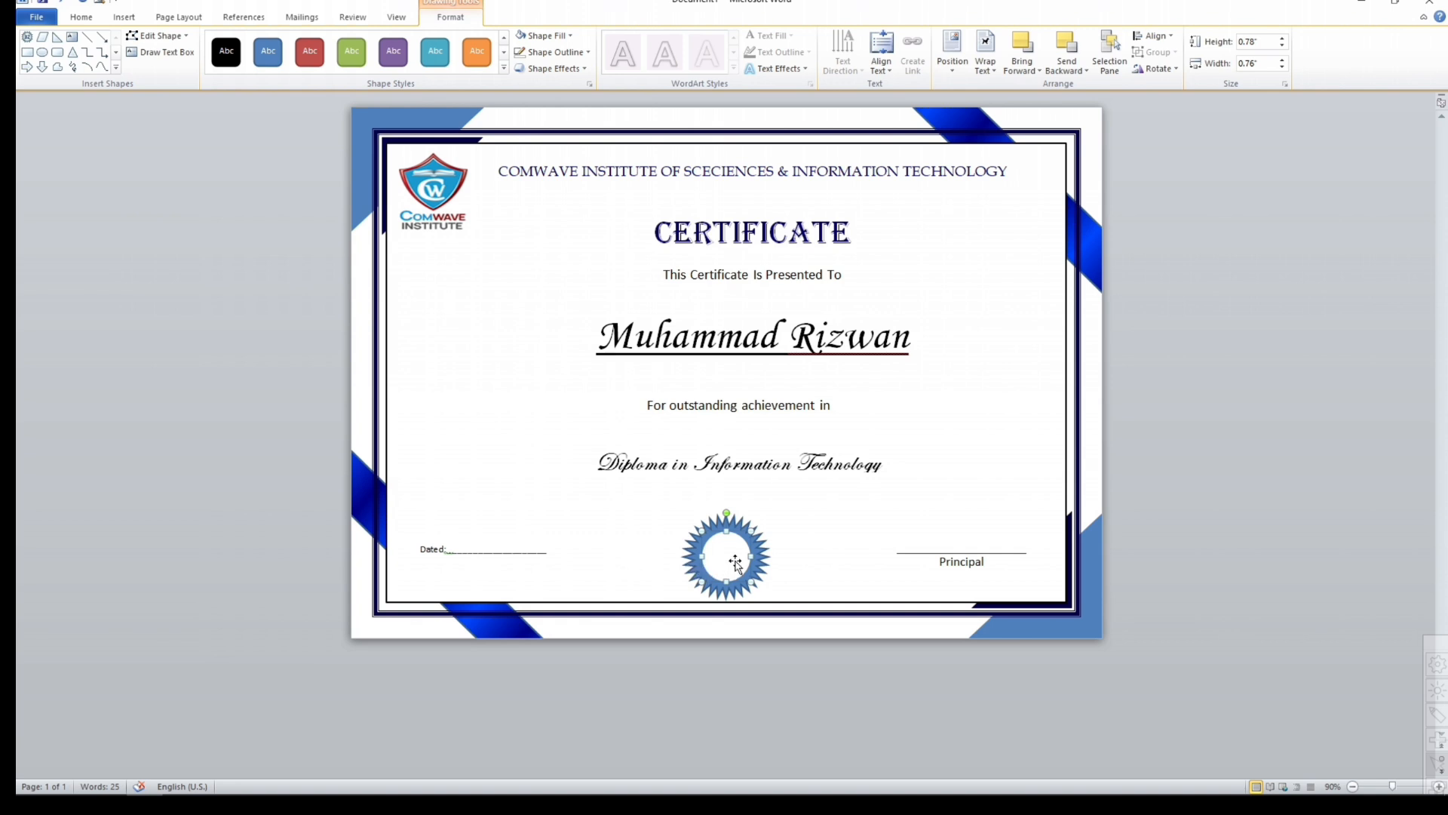
Draw a text box about 0.78" high and 0.67" wide over the white circle and enter "Awaed" and "2024" on separate lines.
left_click(123, 16)
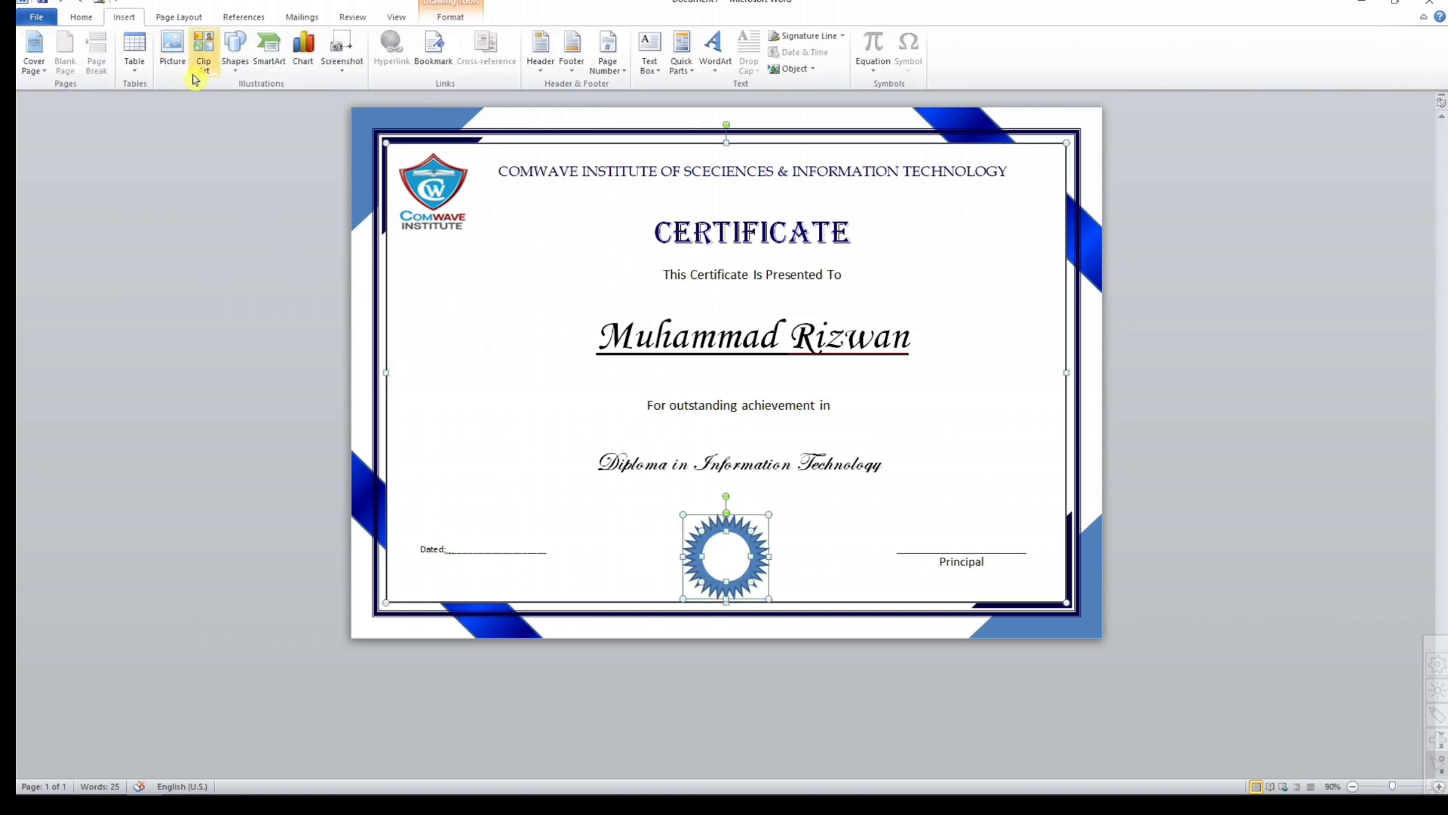
left_click(235, 57)
left_click(272, 98)
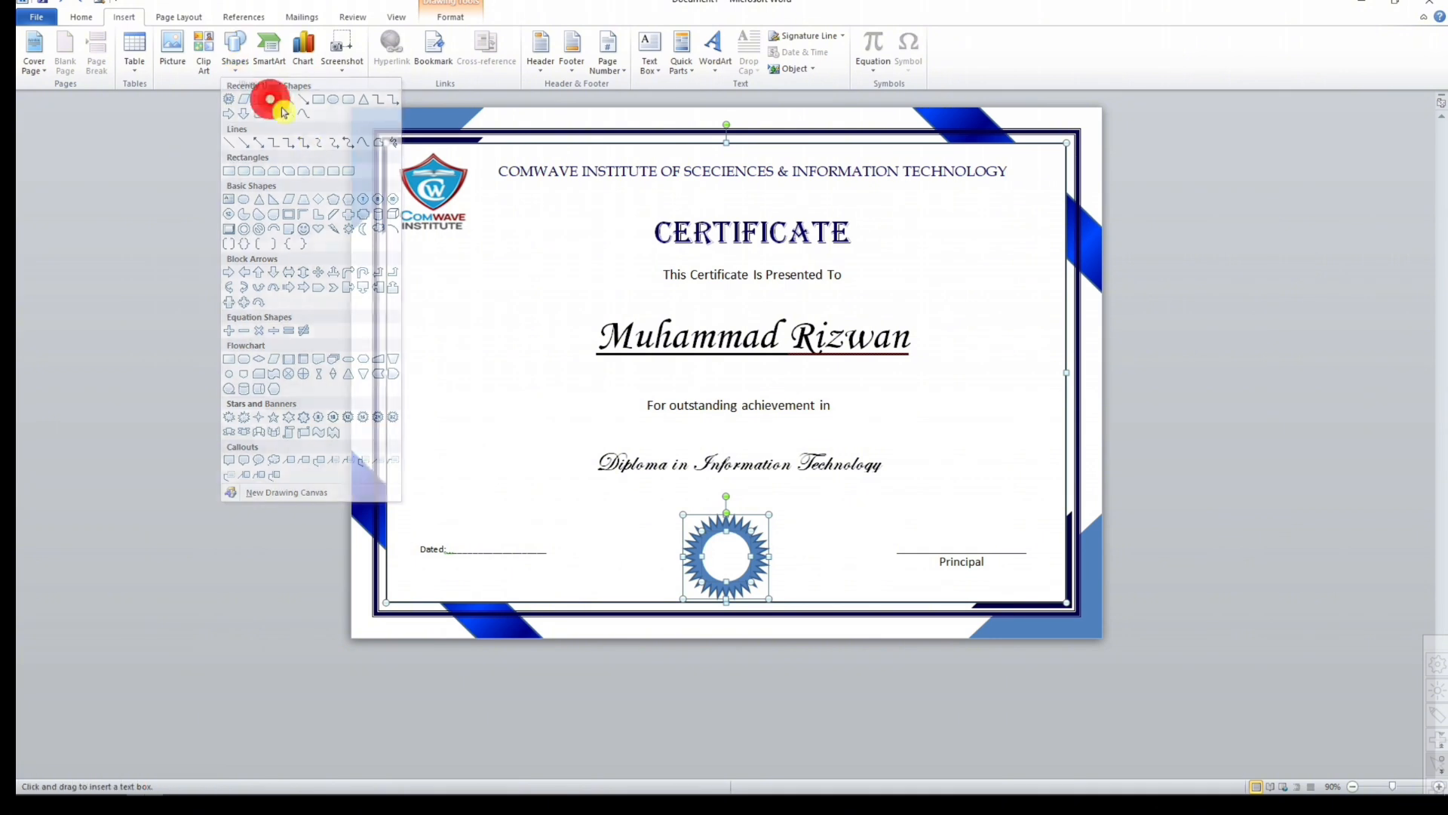
left_click_drag(711, 533, 756, 582)
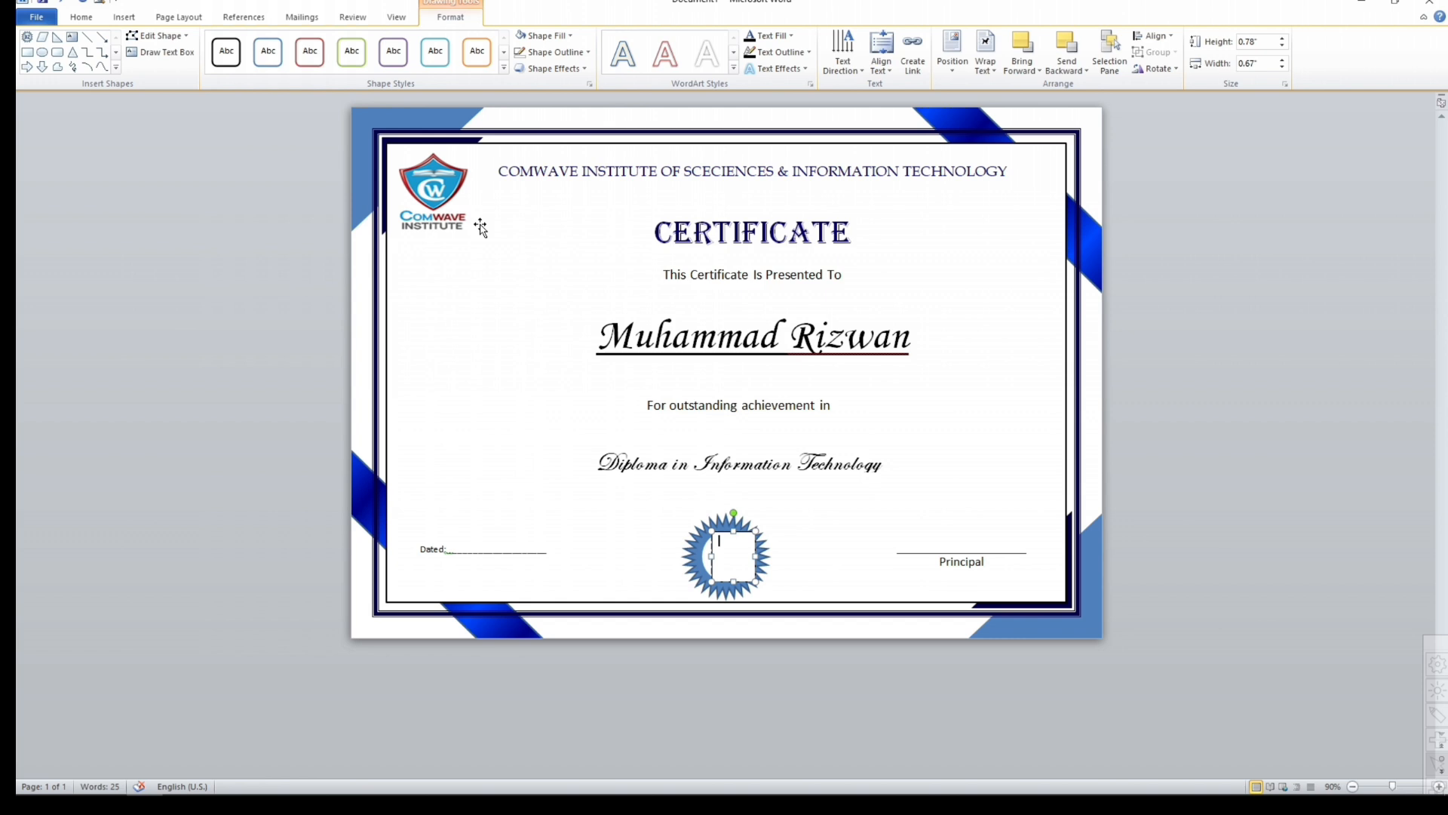
type("Awaed")
key("Return")
key("ctrl+a")
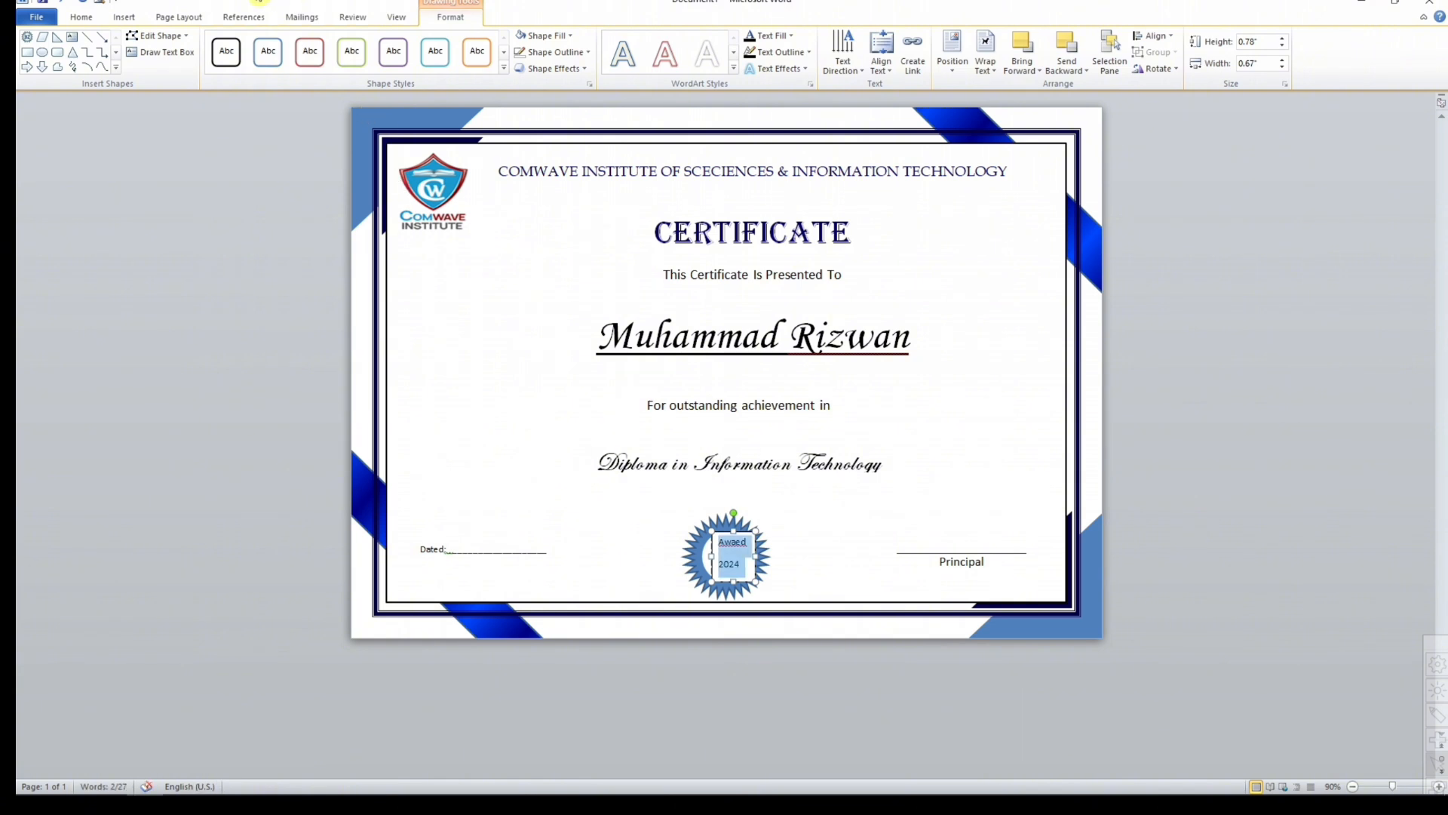
Set the seal text's color to black and its font size to 12.
left_click(80, 16)
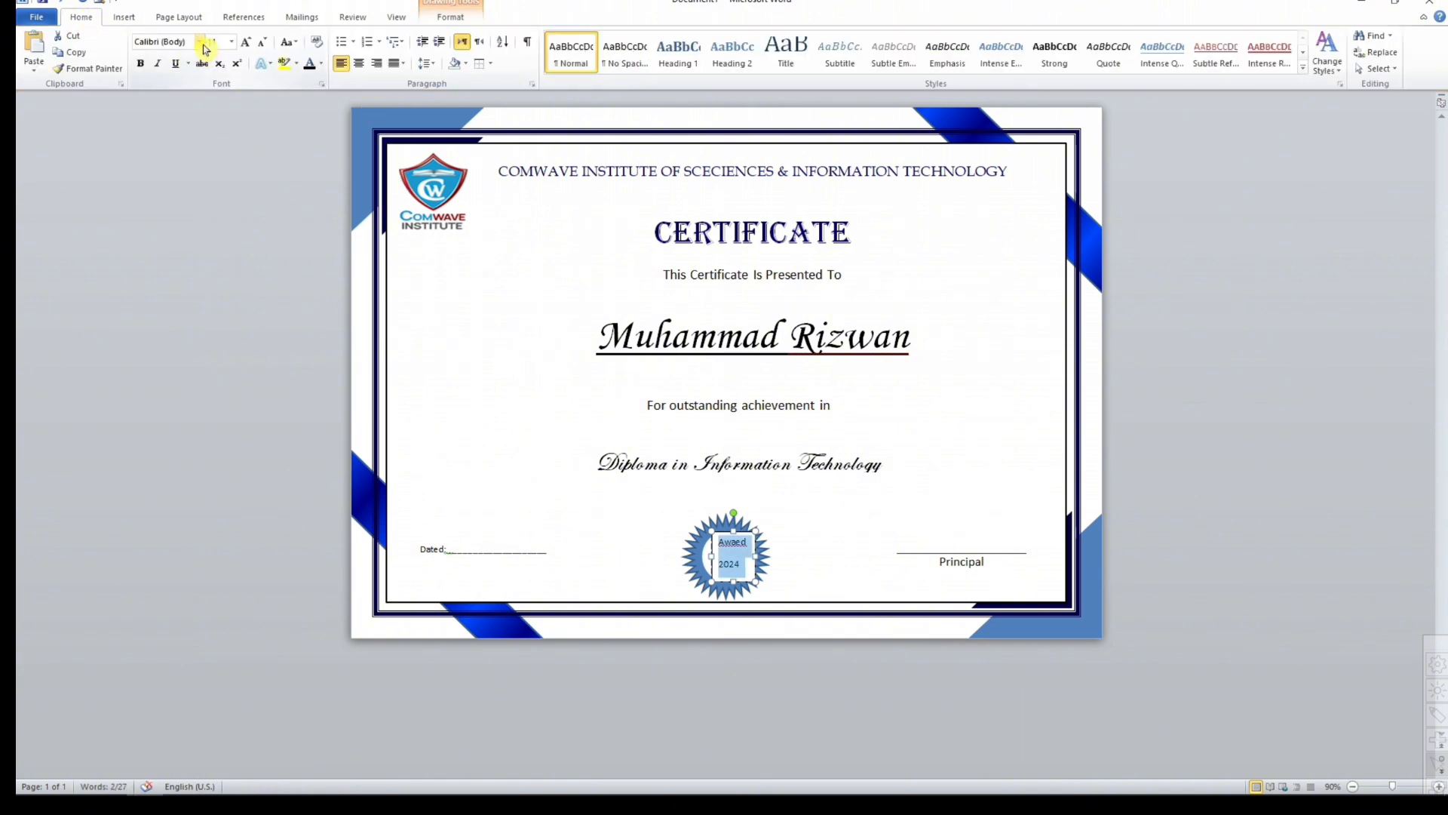
left_click(320, 71)
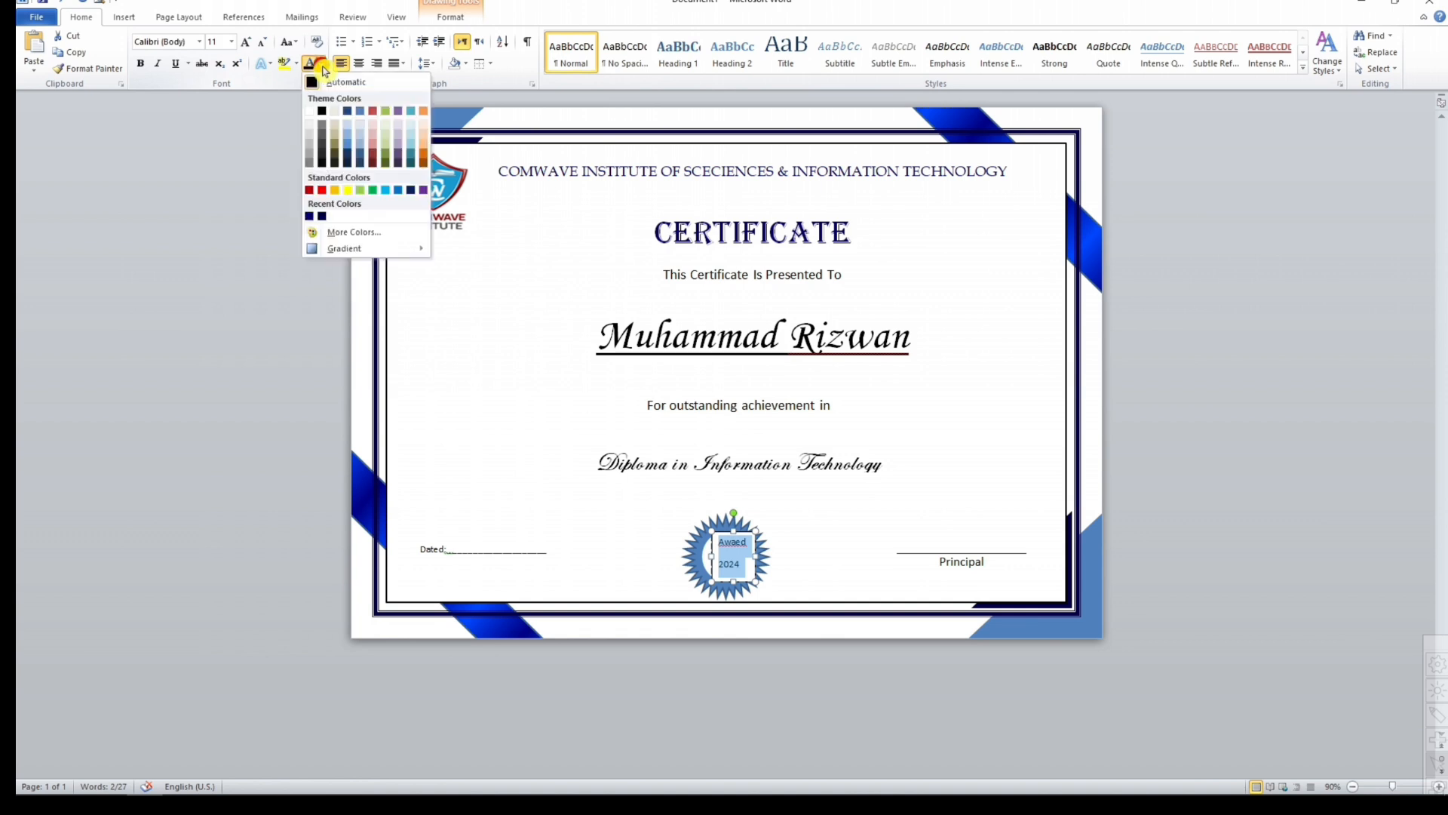
left_click(325, 114)
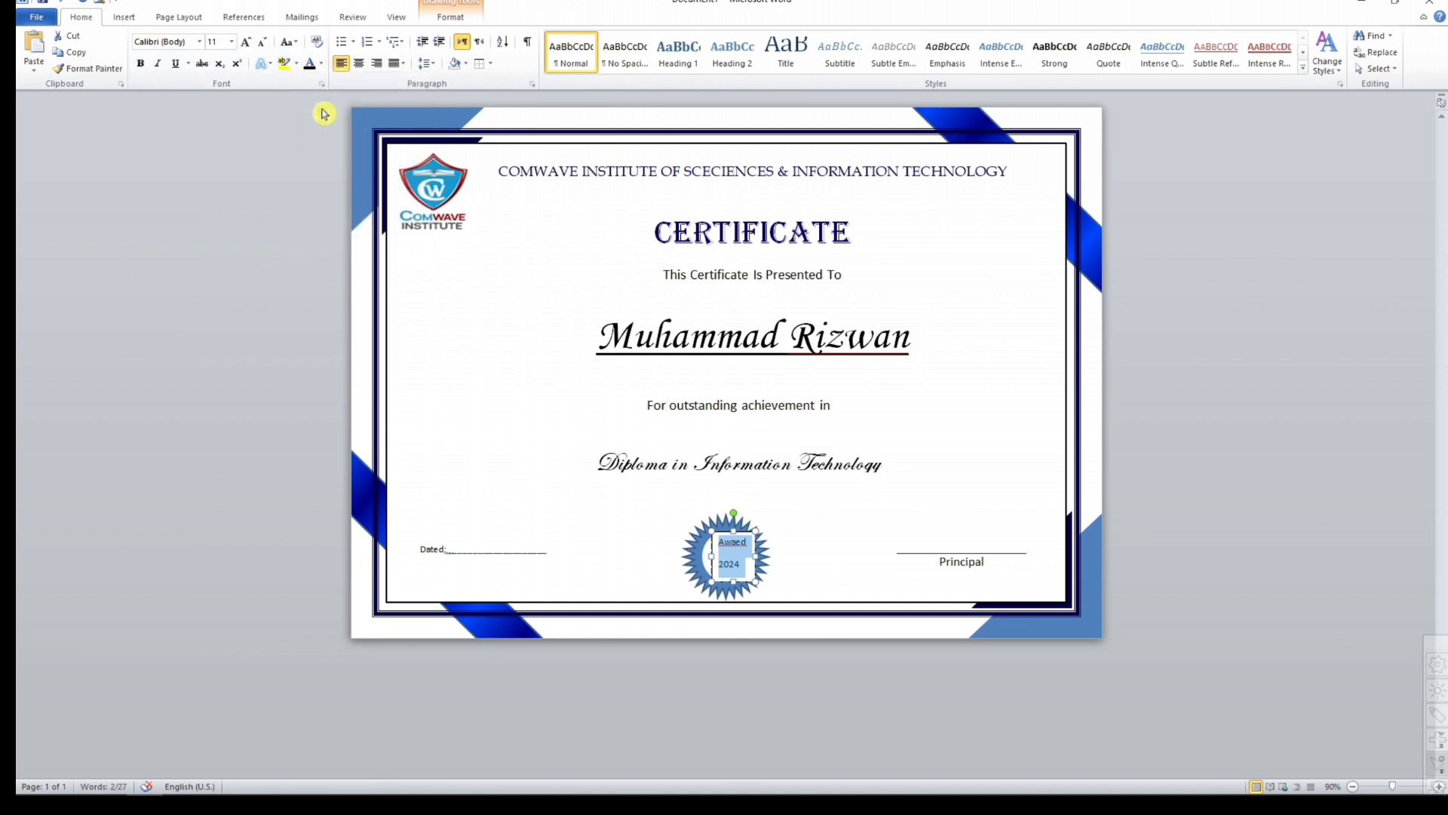
left_click(249, 45)
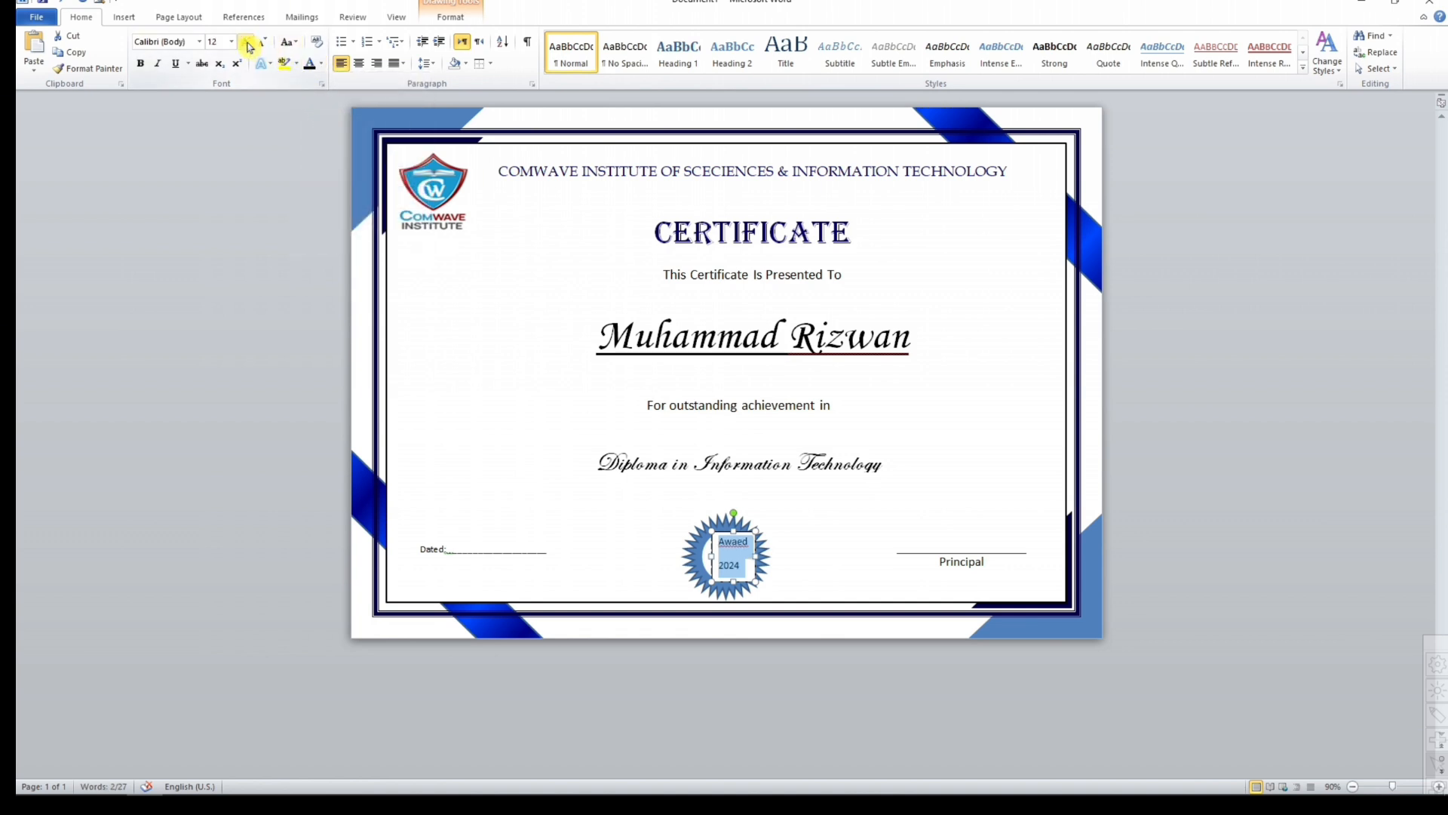
Give the seal's text box a white fill and no outline.
left_click(476, 12)
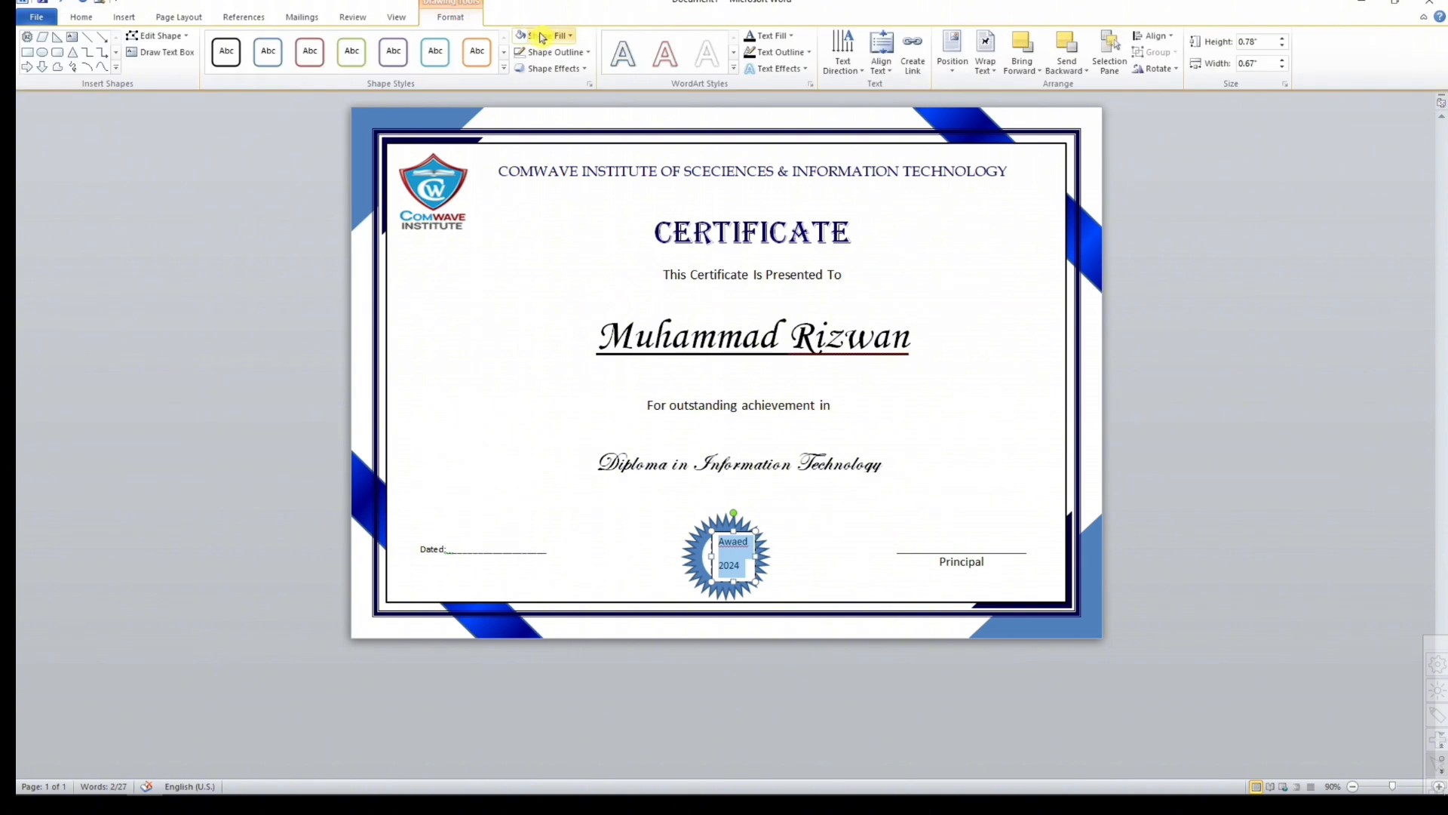
left_click(543, 36)
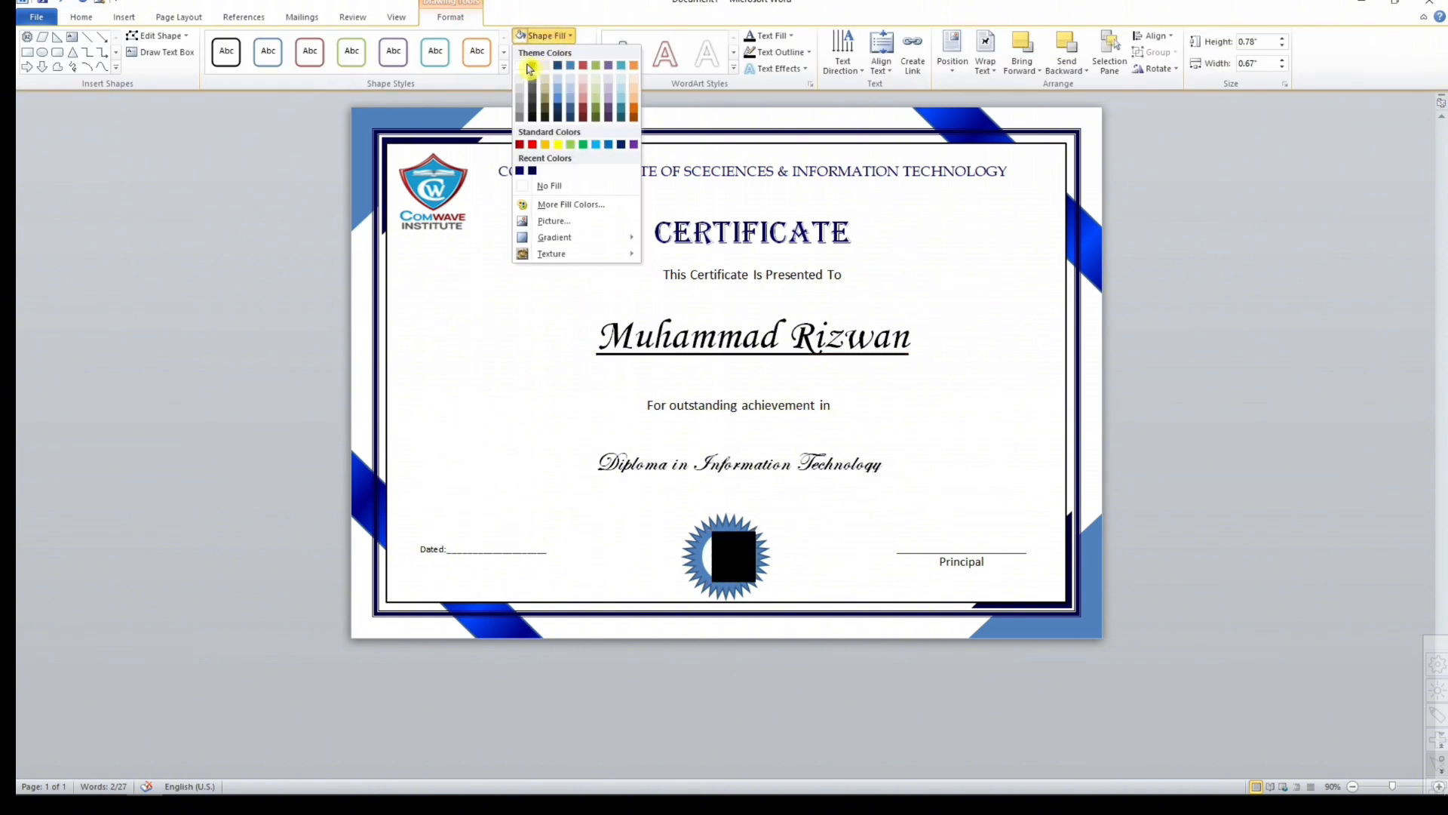
left_click(521, 66)
left_click(547, 52)
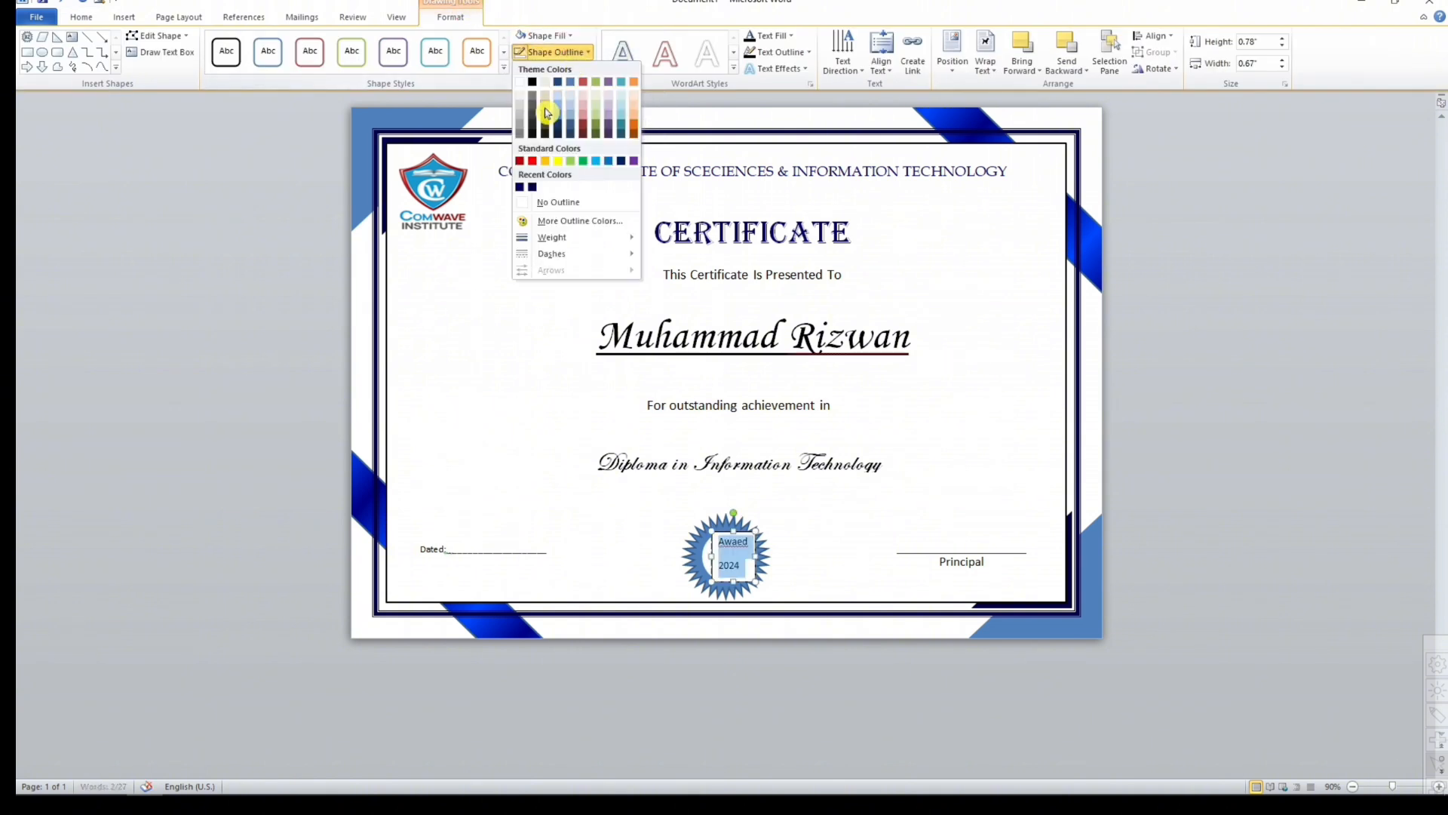
left_click(555, 202)
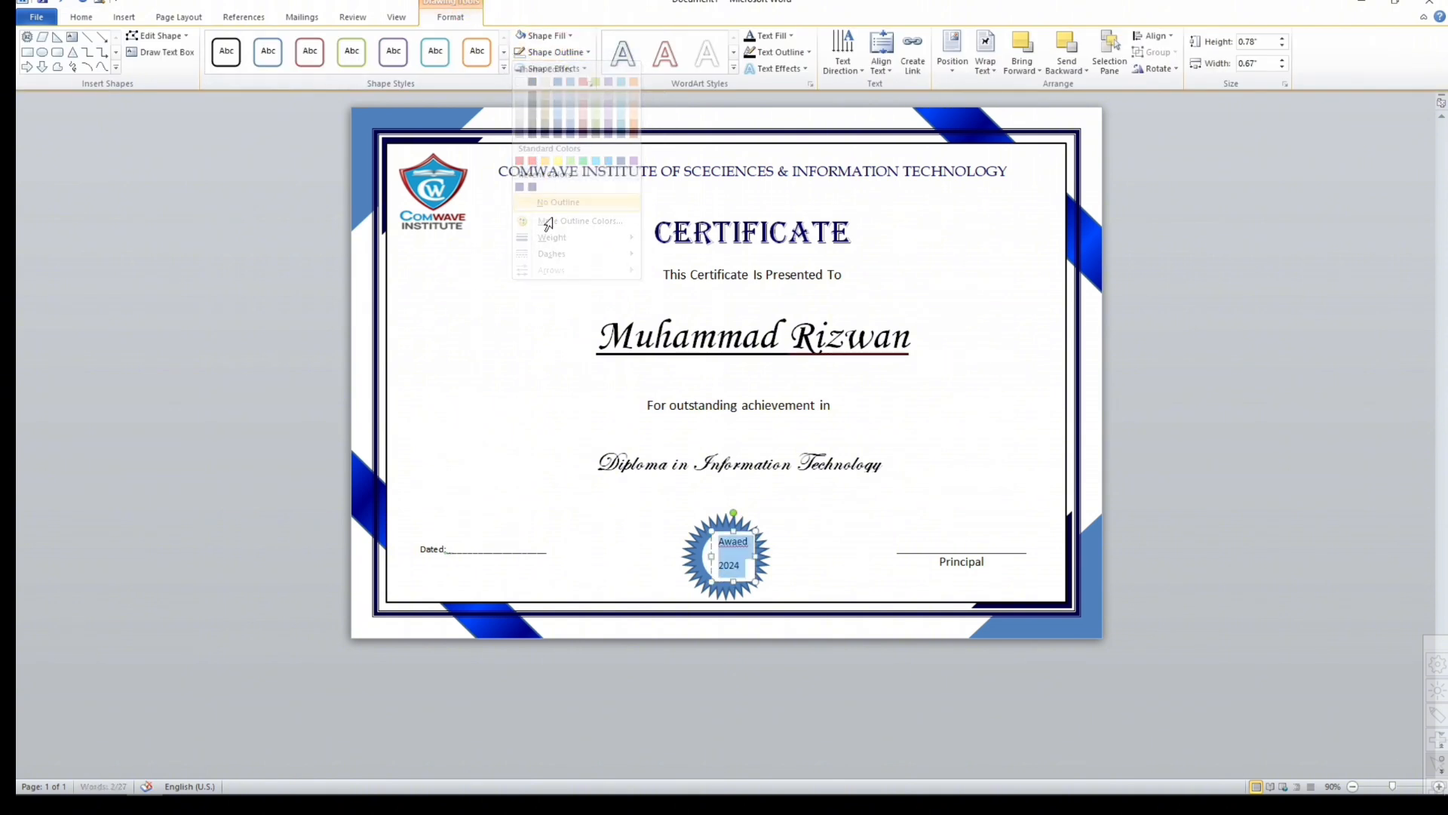
Move the seal's text box left to the middle of the circle and remove its fill.
left_click(728, 557)
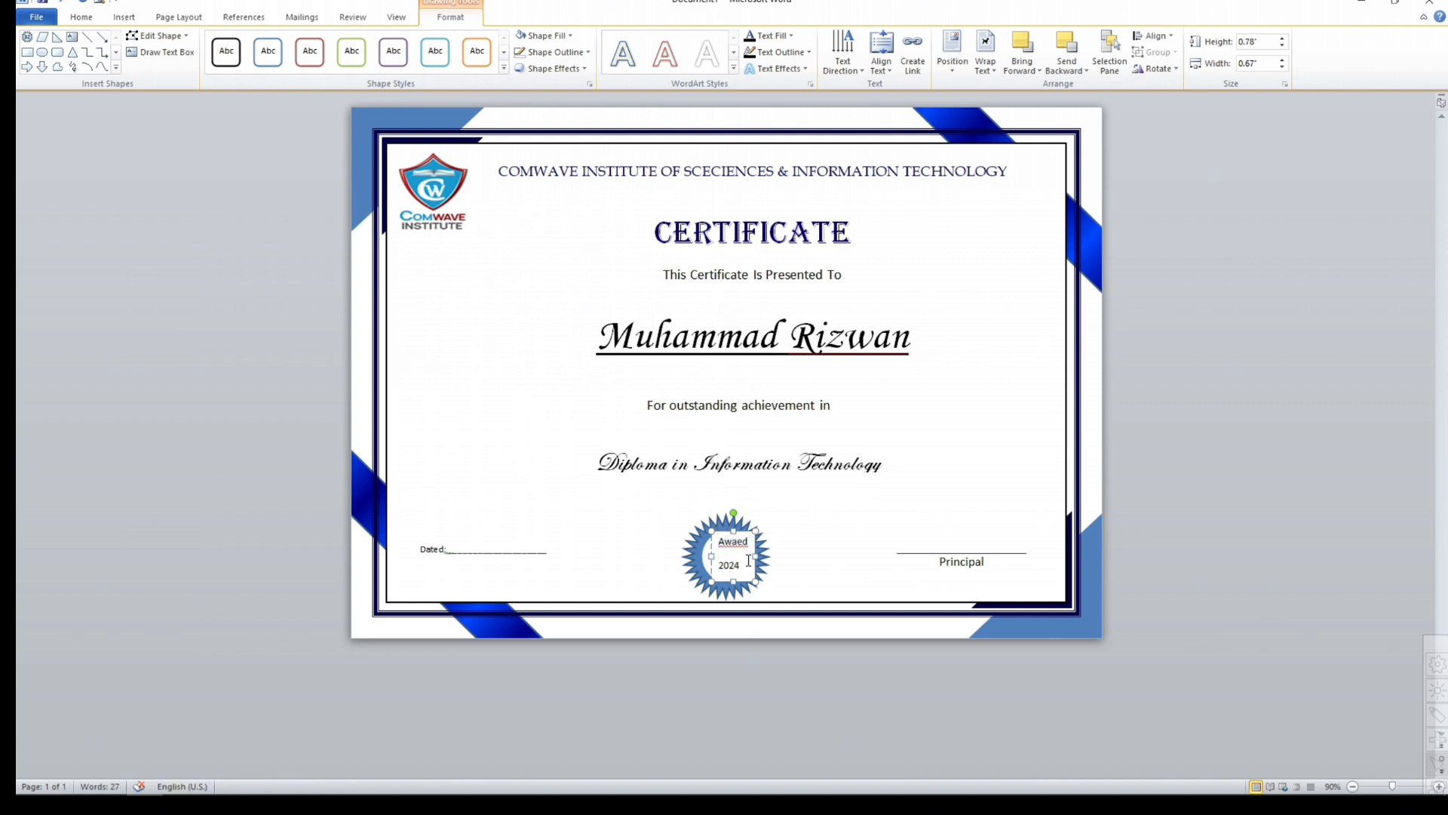
left_click_drag(754, 562, 749, 581)
left_click(740, 557)
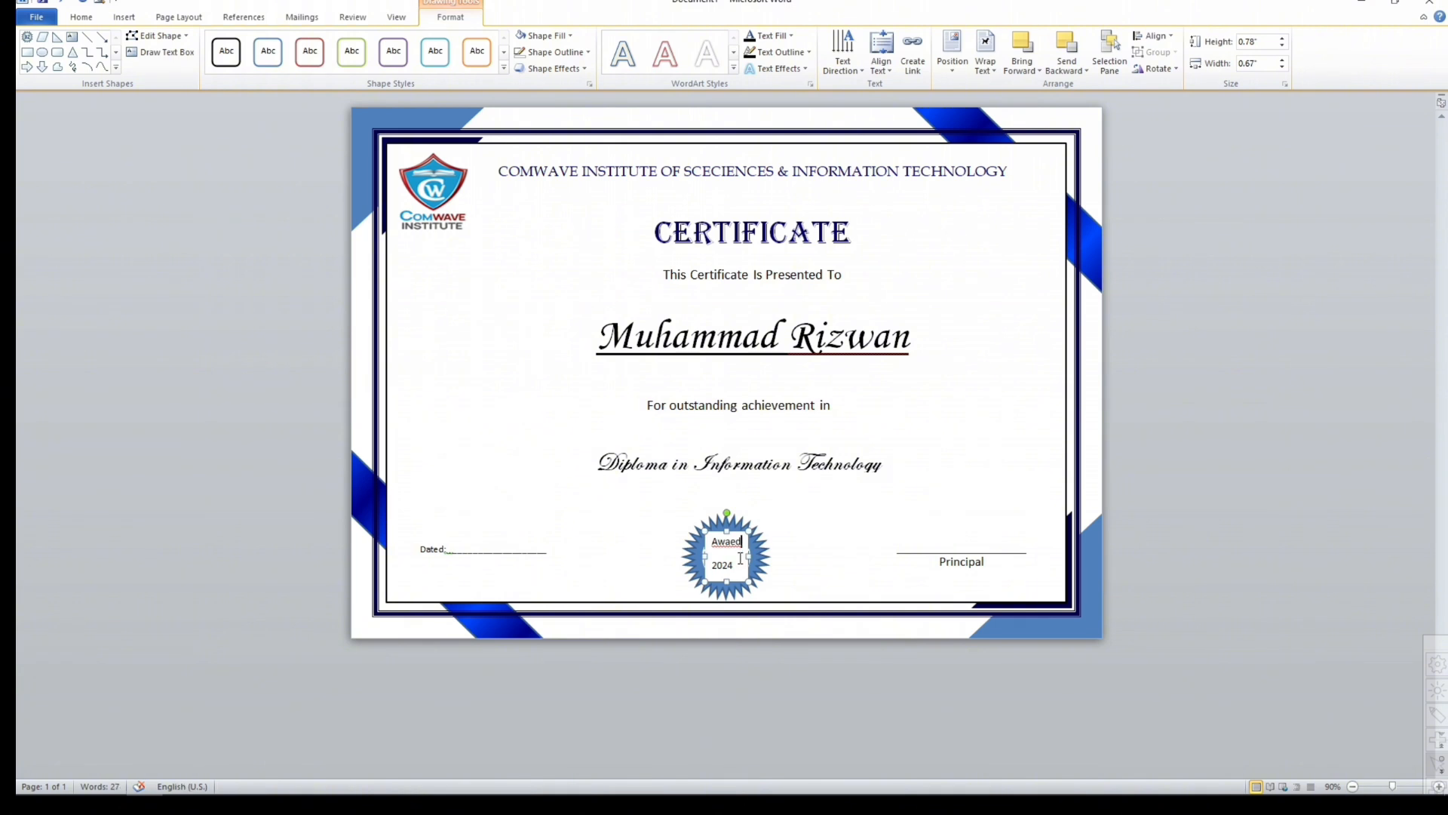
left_click(540, 36)
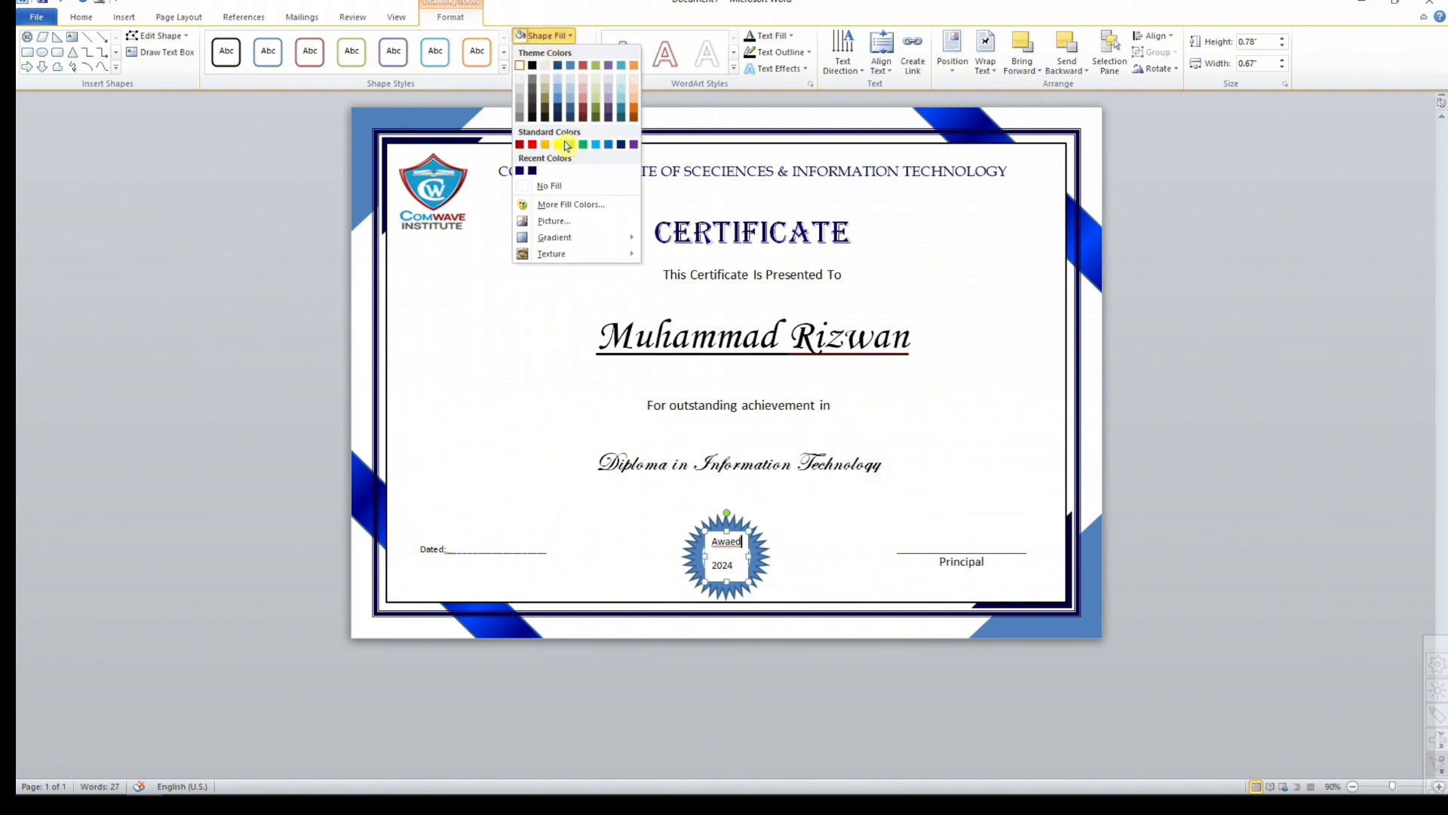
left_click(567, 189)
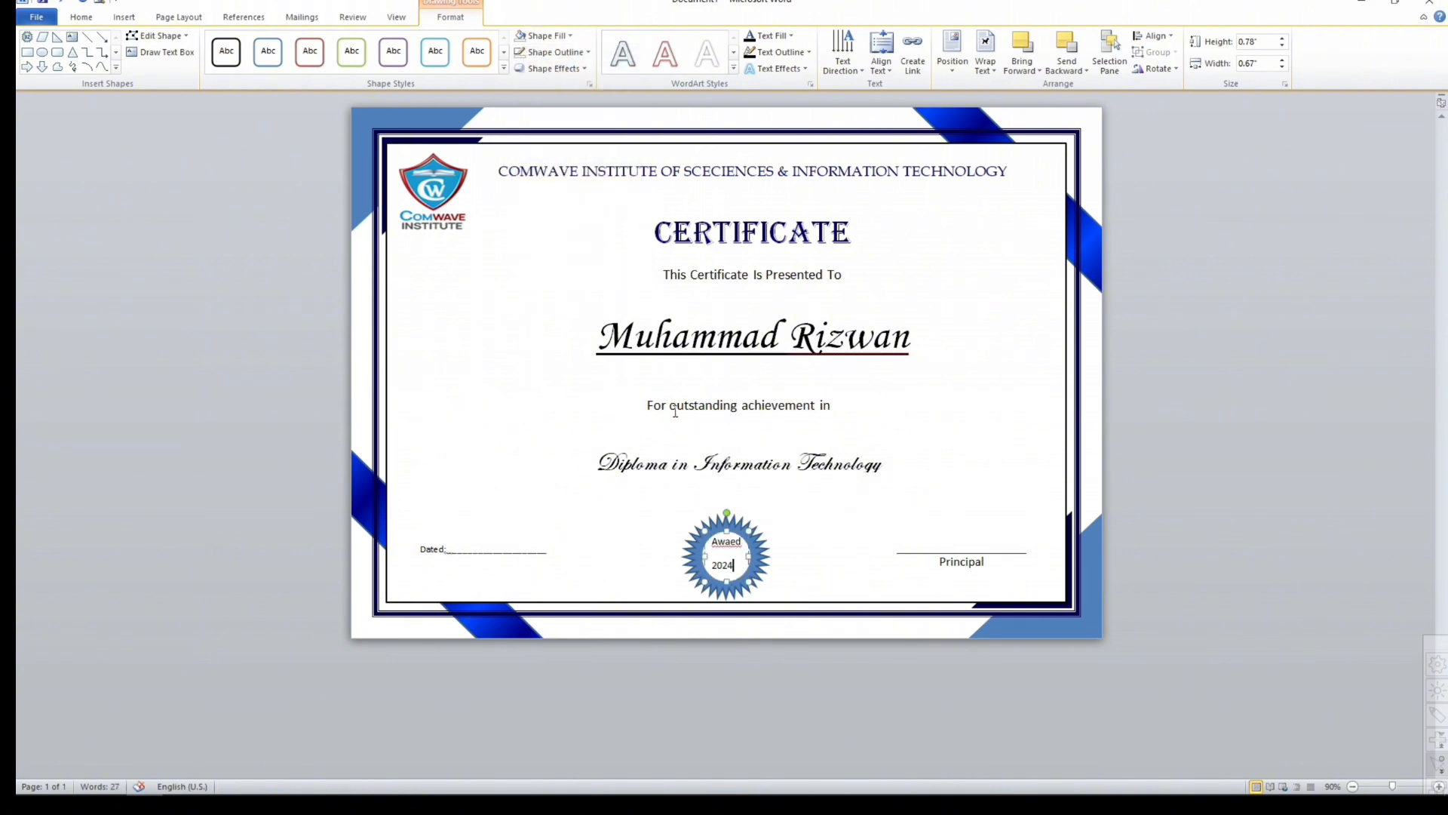
Correct the word "Awaed" in the seal to "Award" and center both lines of text.
left_click(731, 543)
key("BackSpace")
key("ctrl+a")
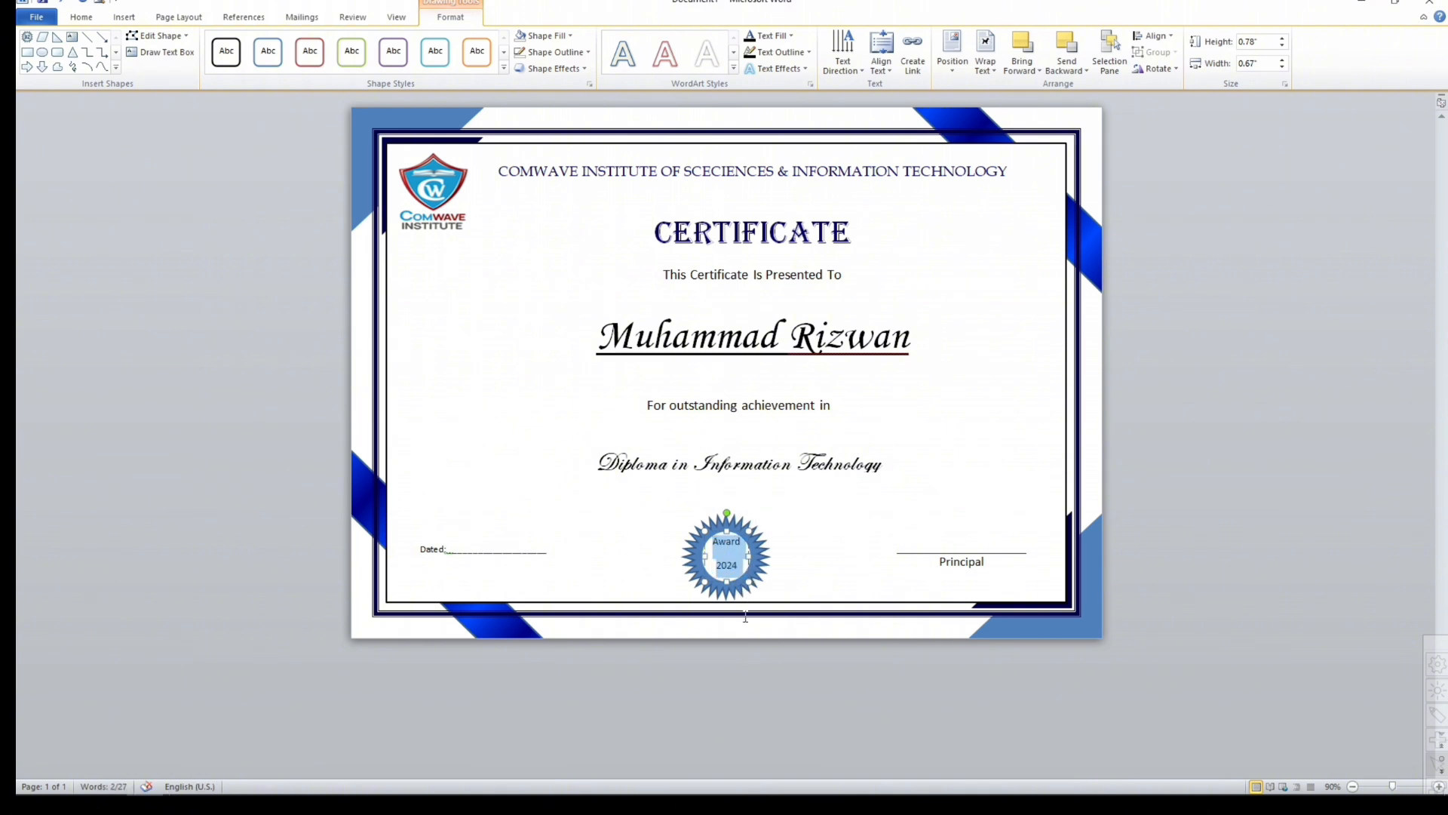
left_click(731, 549)
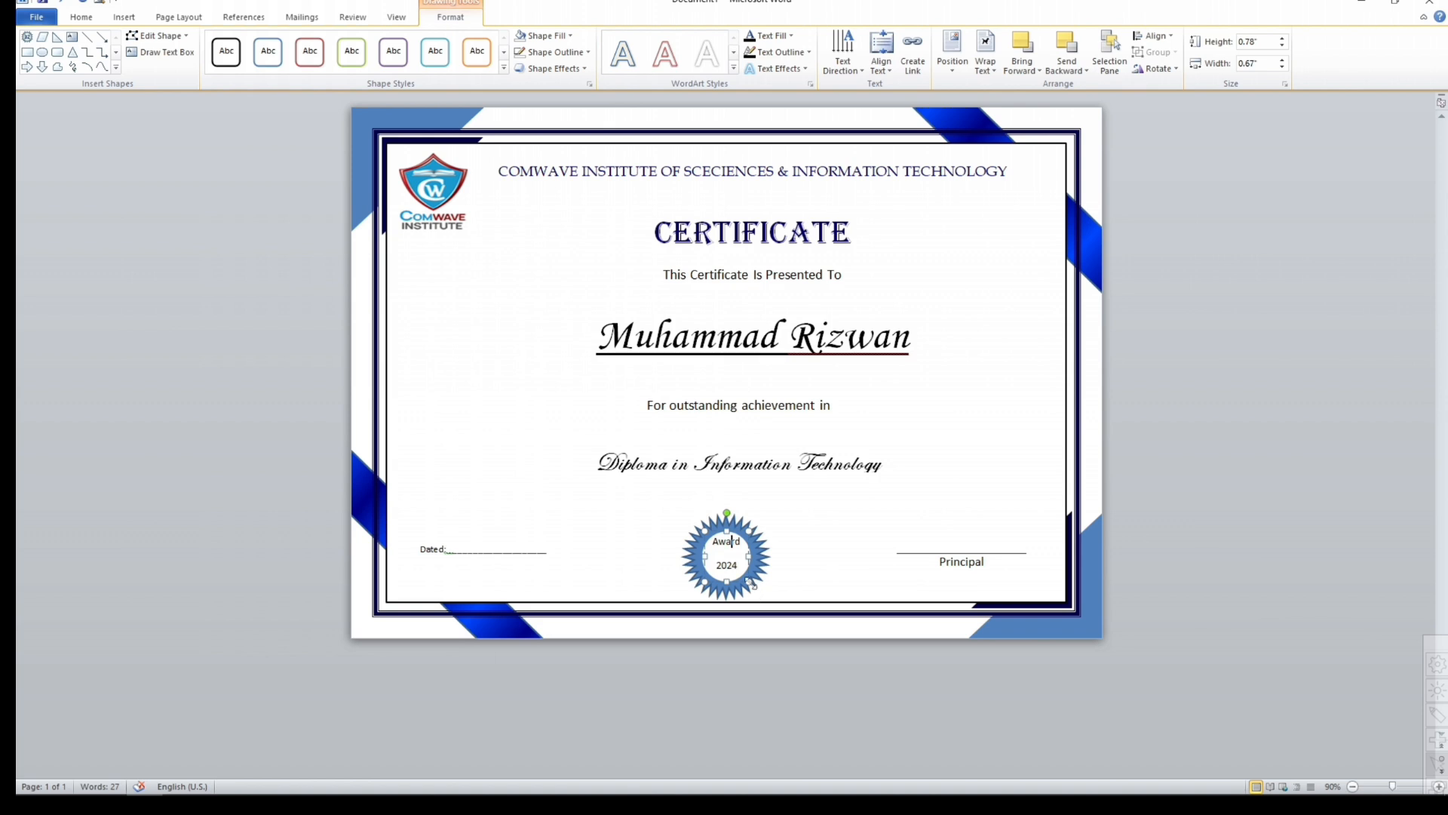
Remove the space after paragraphs in the seal text and set its line spacing to 1.0.
key("ctrl+a")
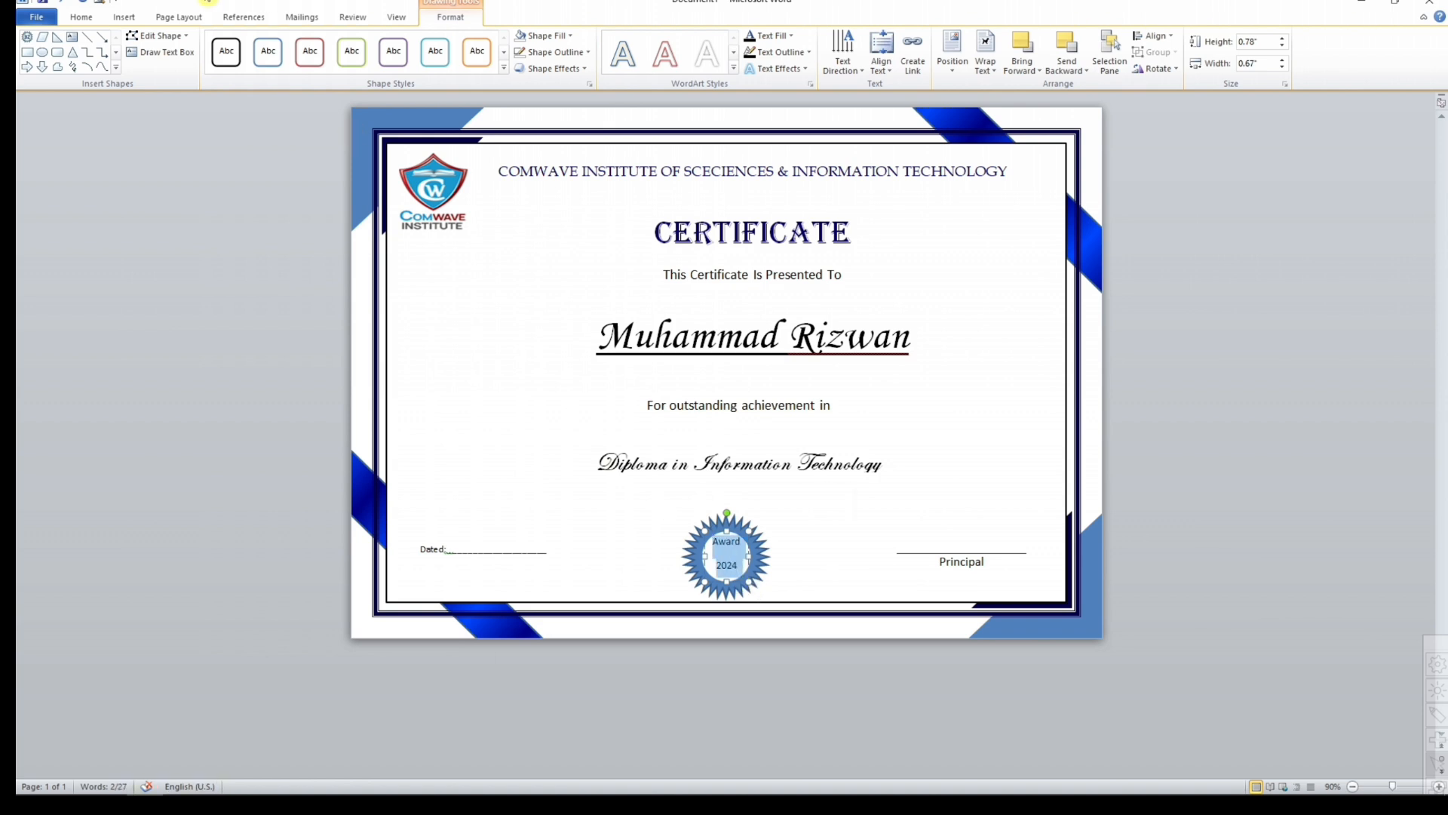
left_click(81, 17)
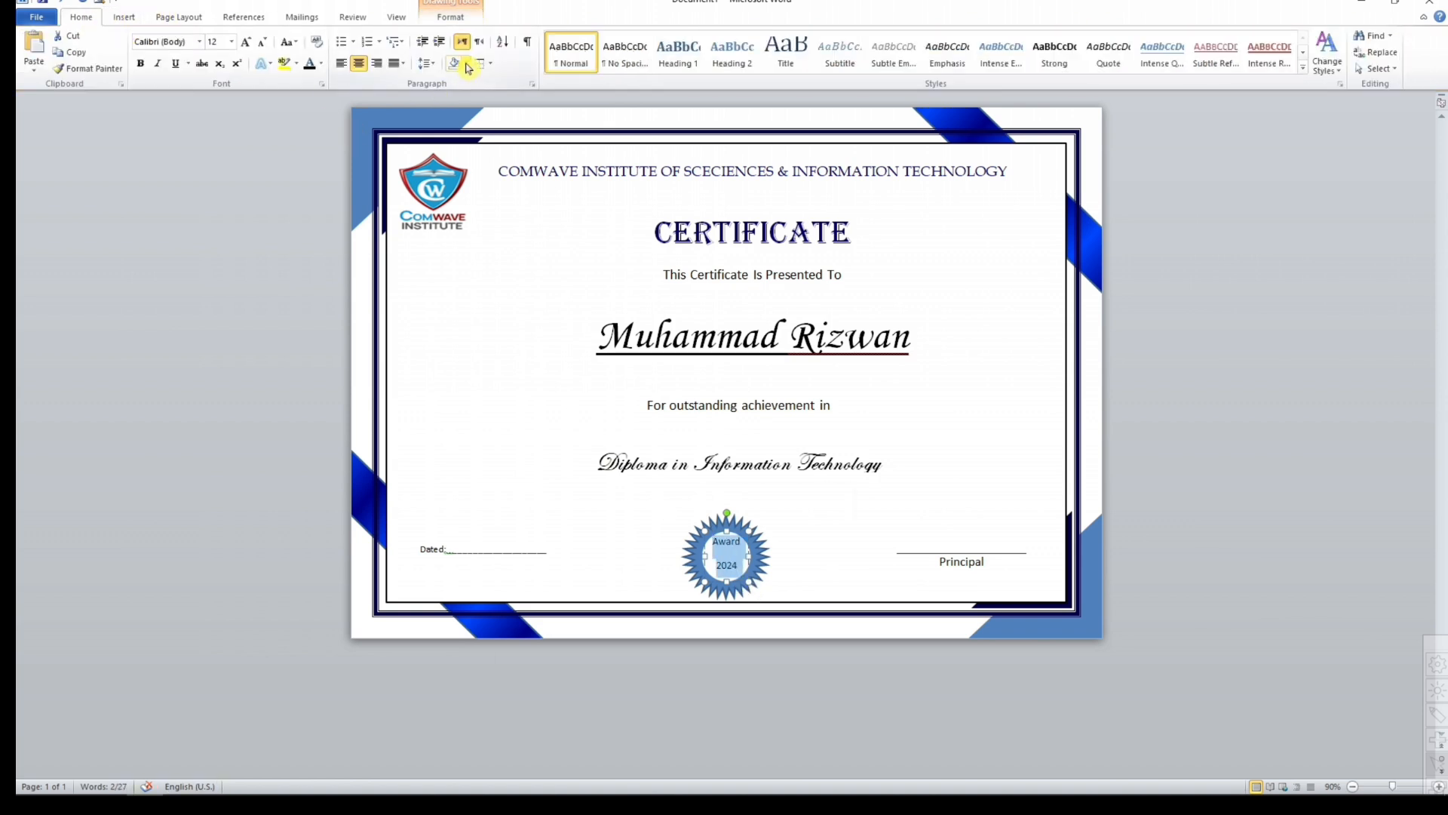
left_click(489, 63)
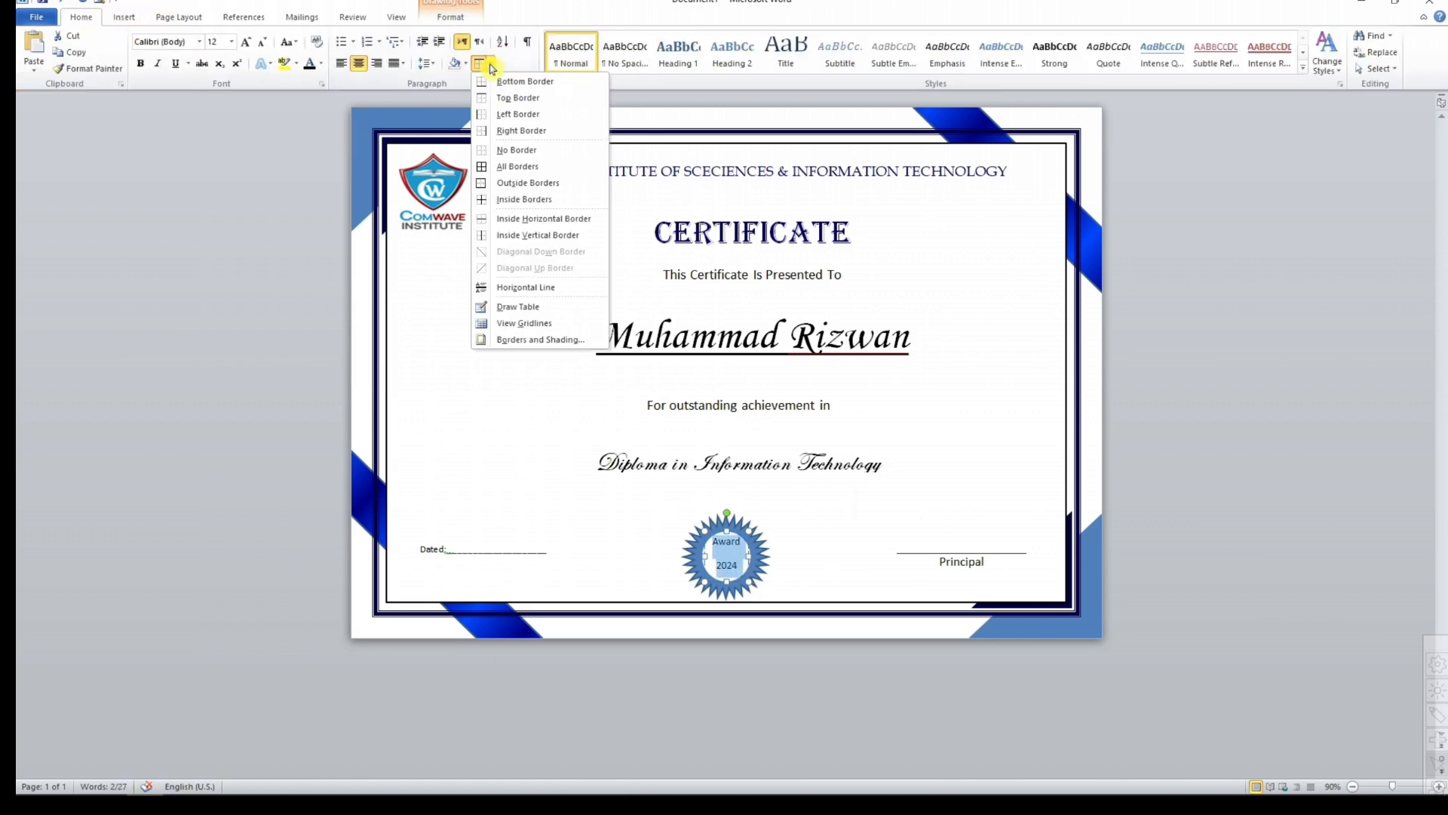
left_click(442, 67)
left_click(426, 63)
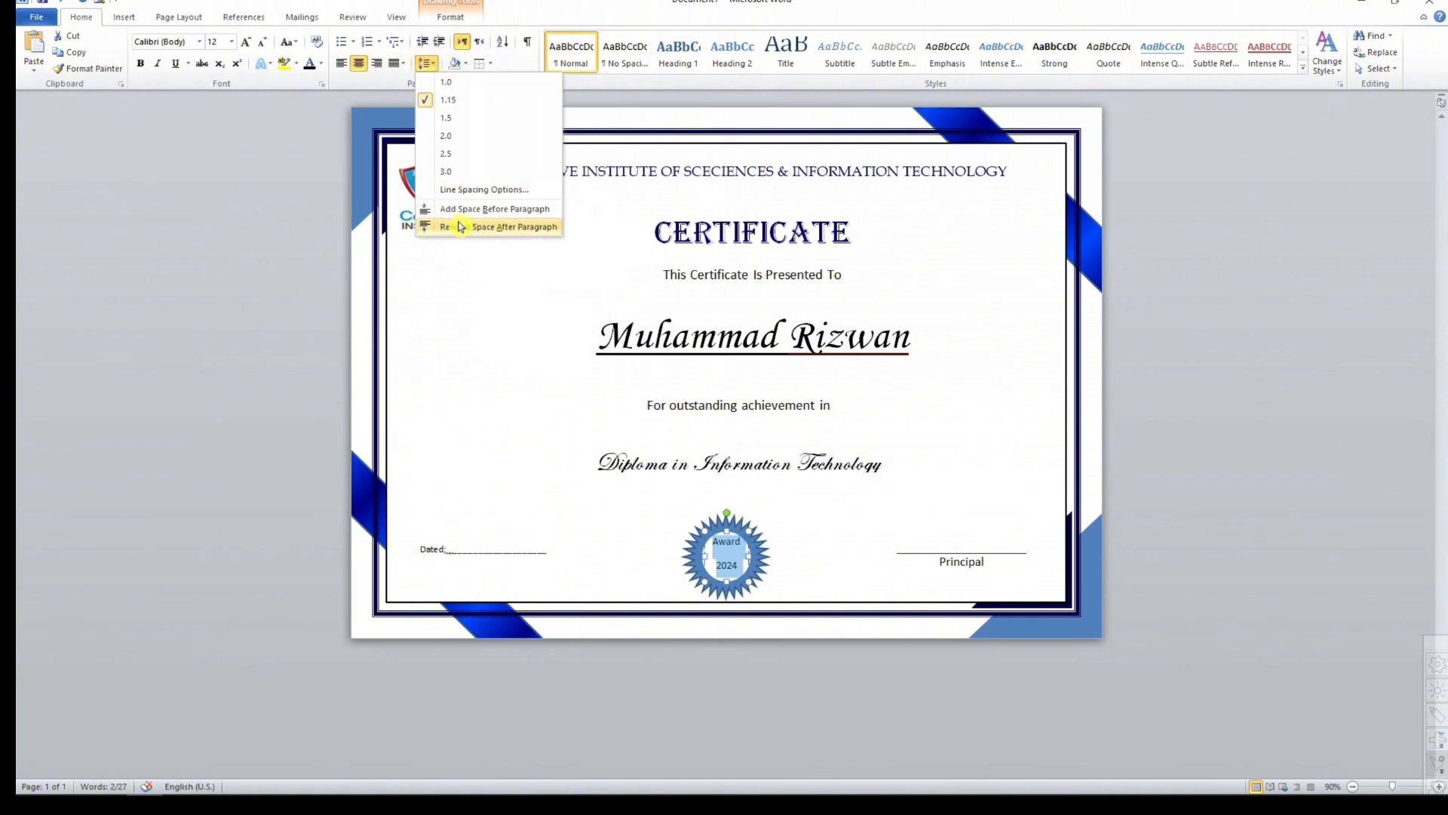
left_click(460, 226)
left_click(426, 63)
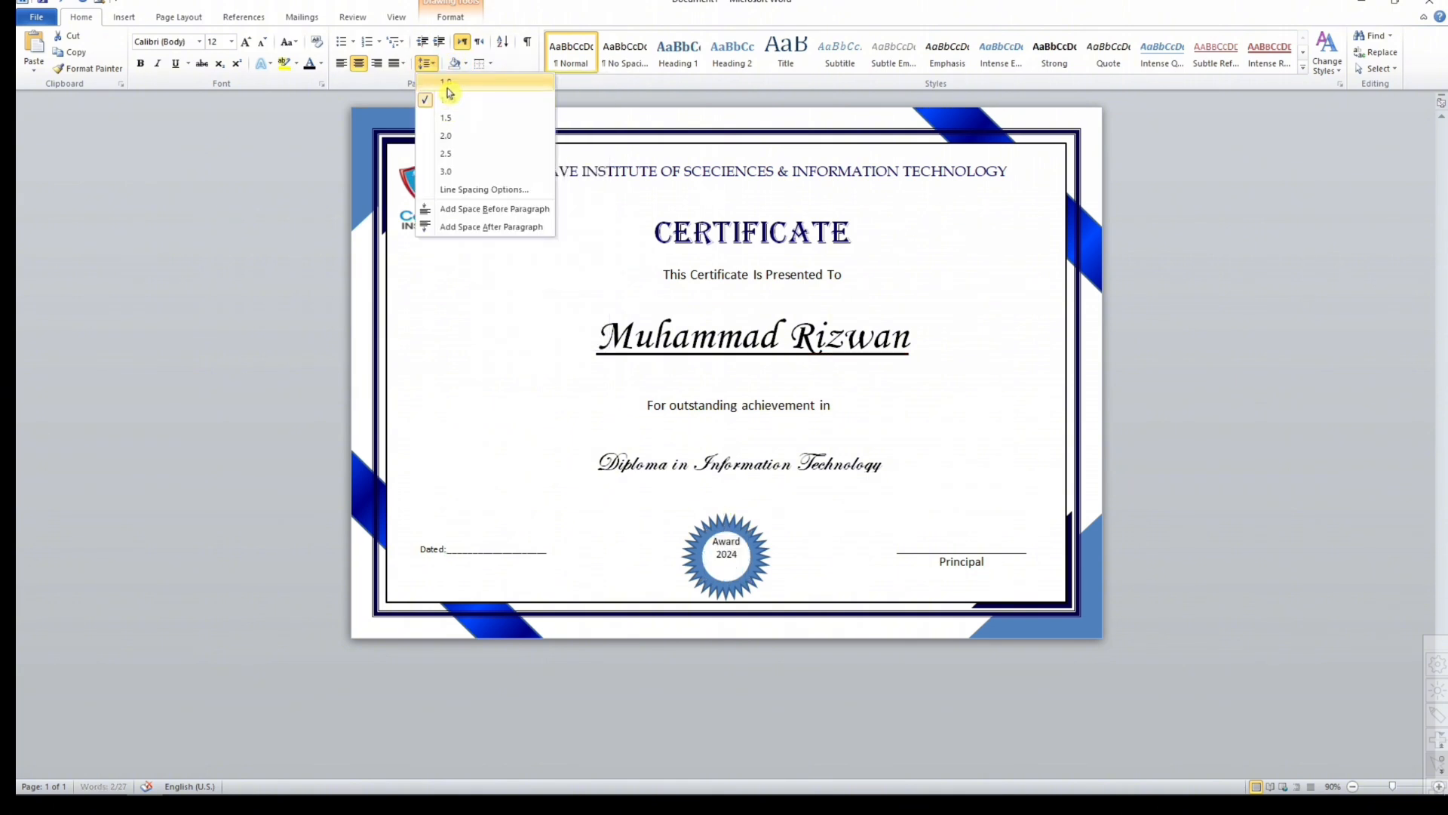
left_click(450, 89)
Enlarge the seal's text box slightly and nudge it down to place "Award 2024" in the middle of the circle.
left_click(718, 558)
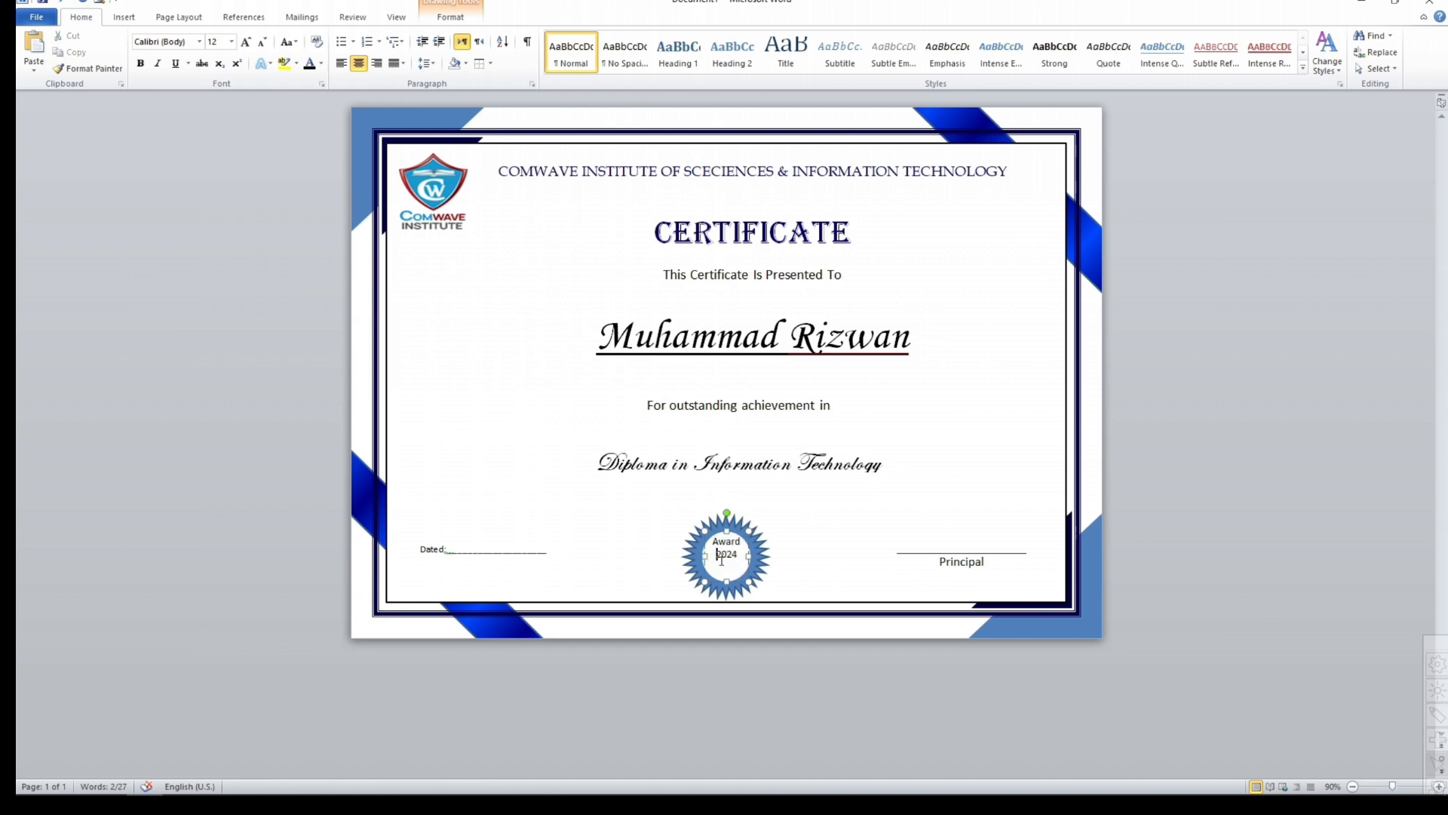
left_click_drag(751, 581, 755, 586)
key("ctrl+Left")
key("ctrl+Down")
key("ctrl+Down")
key("ctrl+Down")
key("ctrl+Down")
key("ctrl+Down")
key("ctrl+Down")
key("ctrl+Down")
key("ctrl+Down")
key("ctrl+Down")
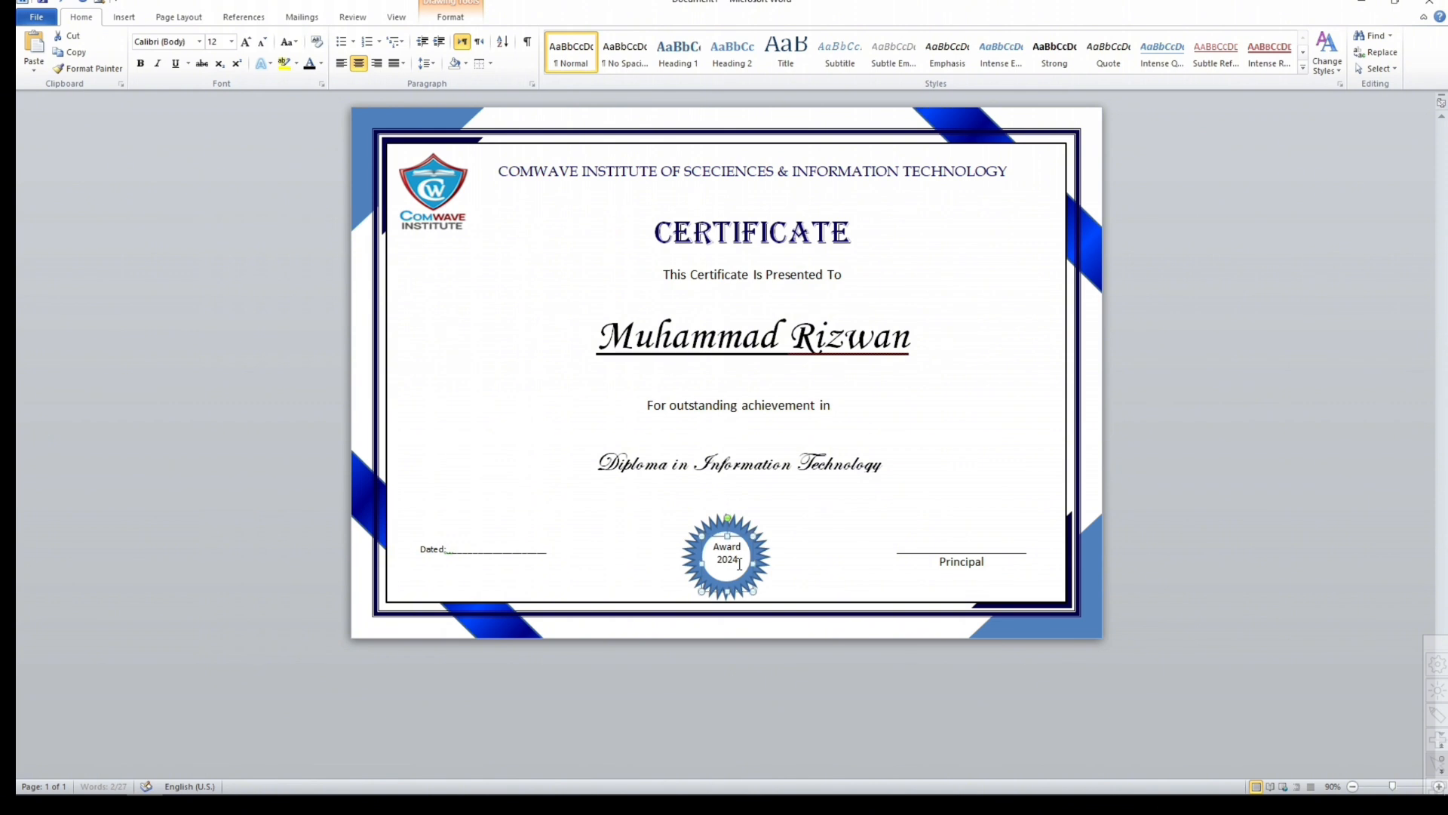